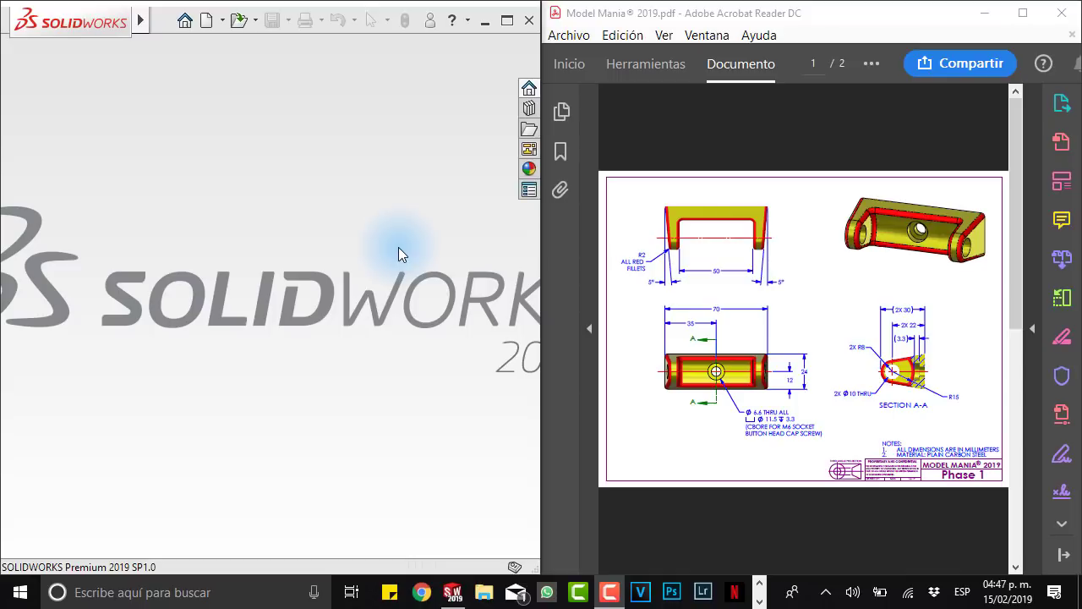
Step: Zoom into the Model Mania drawing and pan across the top view, CBORE note and Section A-A
{"action": "left_click", "coordinate": [837, 319]}
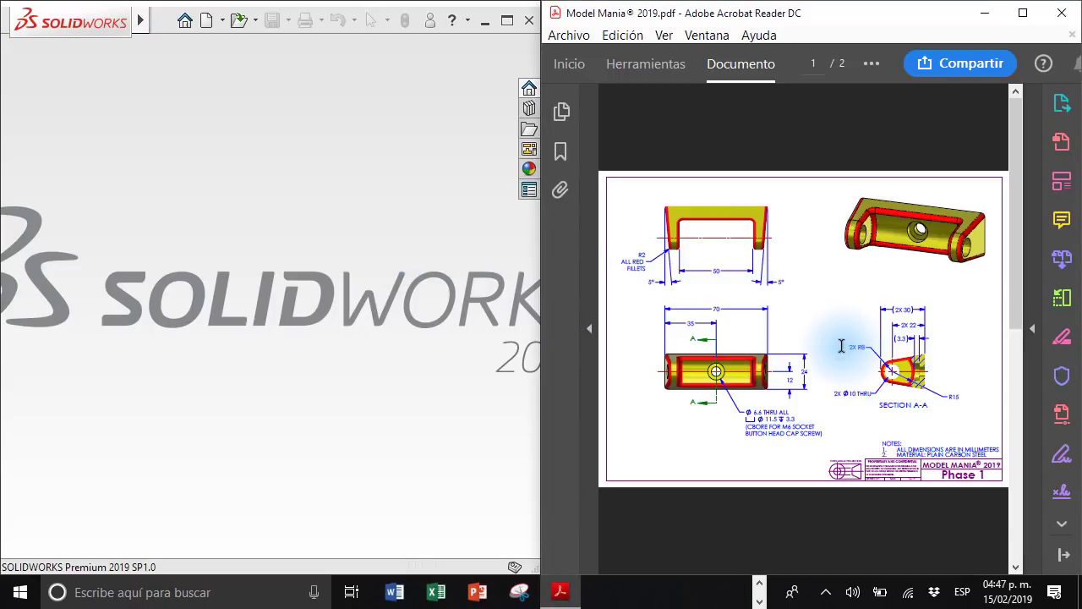
{"action": "scroll", "coordinate": [842, 346], "scroll_direction": "up", "scroll_amount": 5, "text": "ctrl"}
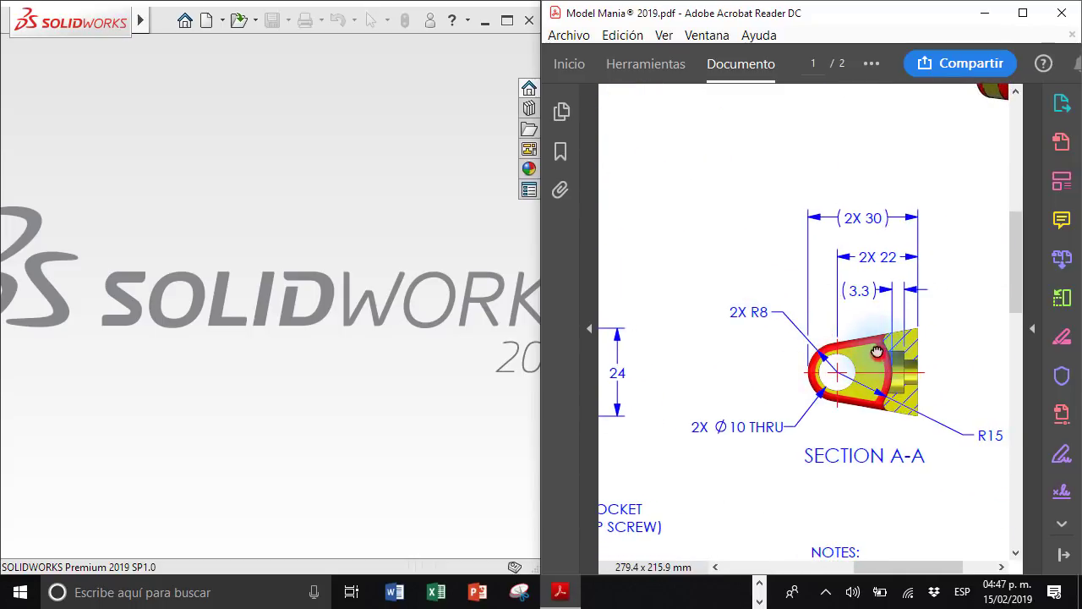
{"action": "left_click_drag", "start_coordinate": [910, 330], "coordinate": [705, 280]}
{"action": "left_click_drag", "start_coordinate": [785, 234], "coordinate": [856, 355]}
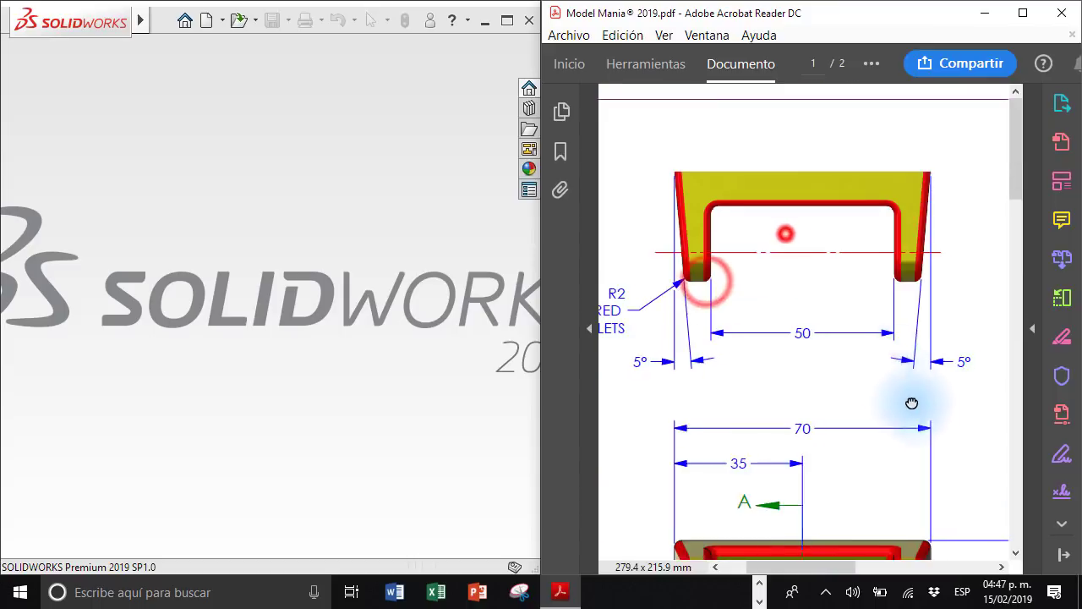
{"action": "scroll", "coordinate": [855, 355], "scroll_direction": "down", "scroll_amount": 2}
{"action": "scroll", "coordinate": [865, 285], "scroll_direction": "down", "scroll_amount": 2}
{"action": "scroll", "coordinate": [858, 198], "scroll_direction": "down", "scroll_amount": 1}
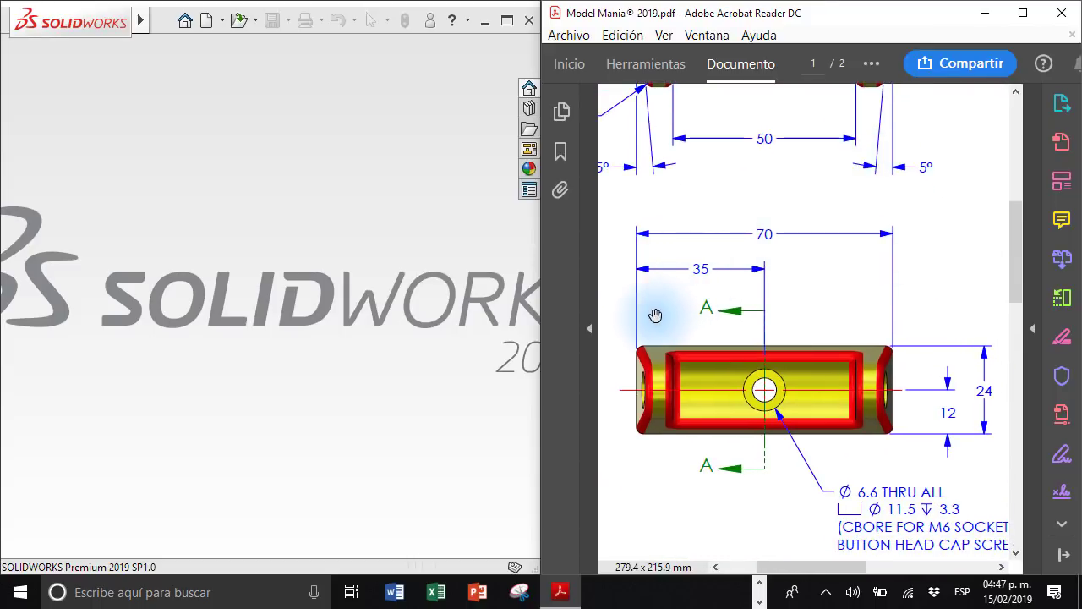
{"action": "left_click_drag", "start_coordinate": [775, 278], "coordinate": [785, 437]}
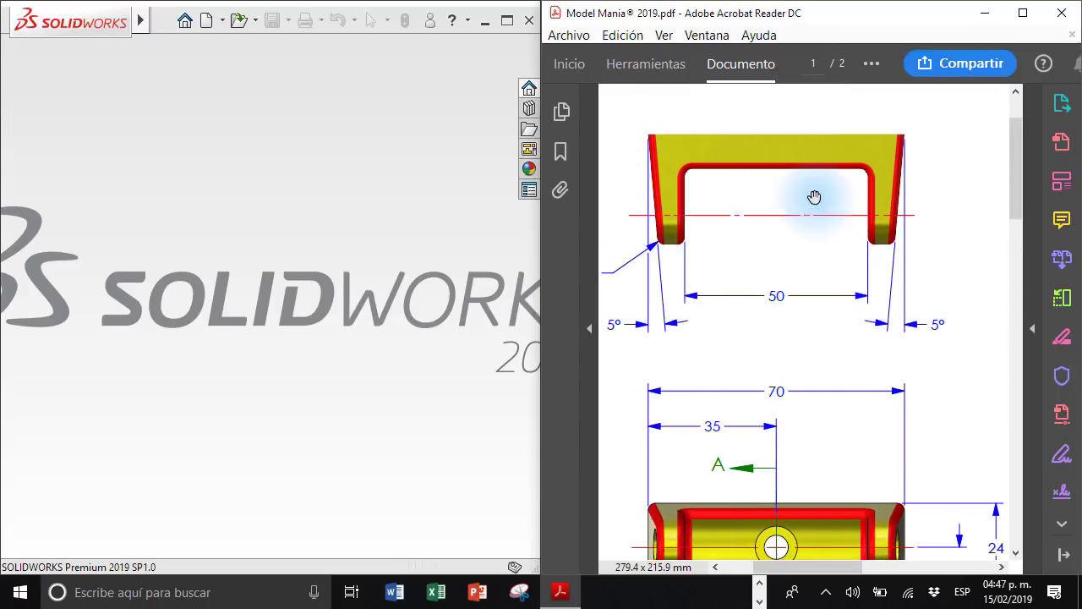
{"action": "scroll", "coordinate": [890, 294], "scroll_direction": "down", "scroll_amount": 3}
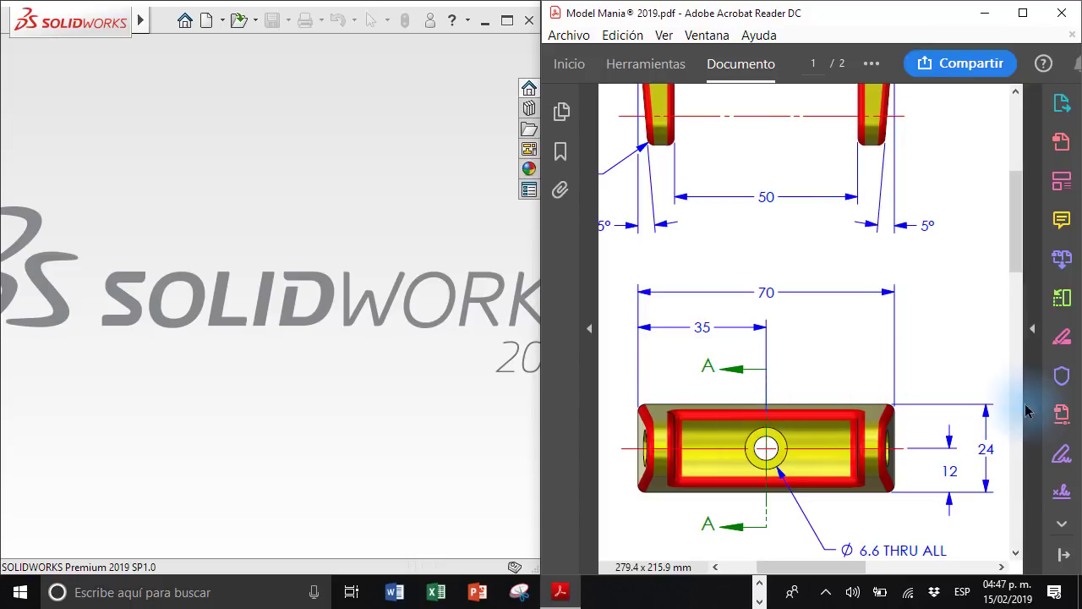
{"action": "left_click_drag", "start_coordinate": [959, 362], "coordinate": [927, 274]}
{"action": "mouse_move", "coordinate": [952, 325]}
{"action": "left_mouse_down"}
{"action": "mouse_move", "coordinate": [702, 338]}
{"action": "mouse_move", "coordinate": [870, 383]}
{"action": "left_mouse_up"}
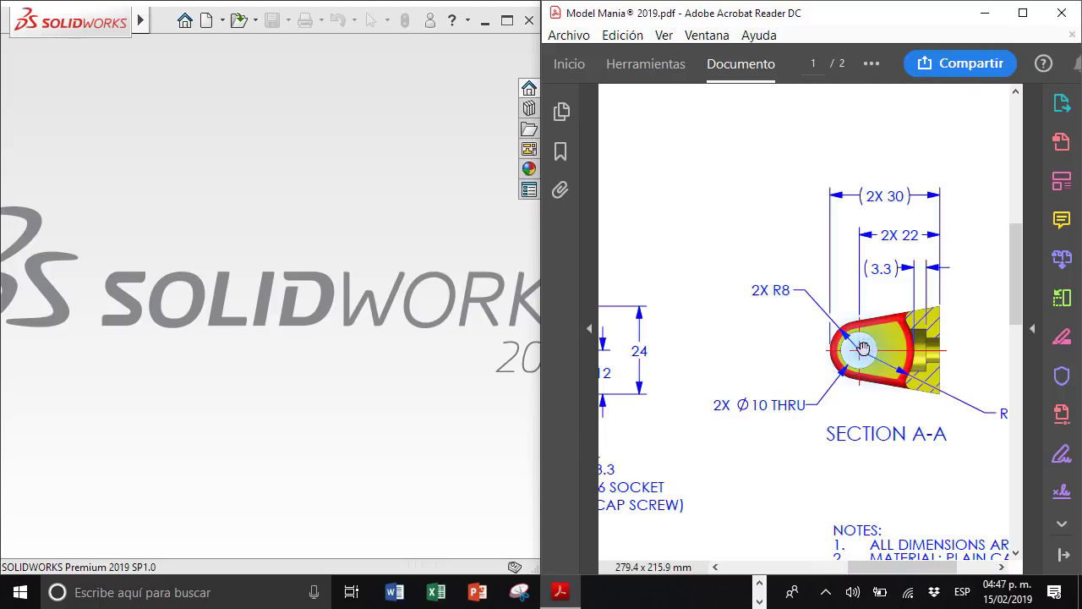
{"action": "left_click_drag", "start_coordinate": [840, 349], "coordinate": [1063, 353]}
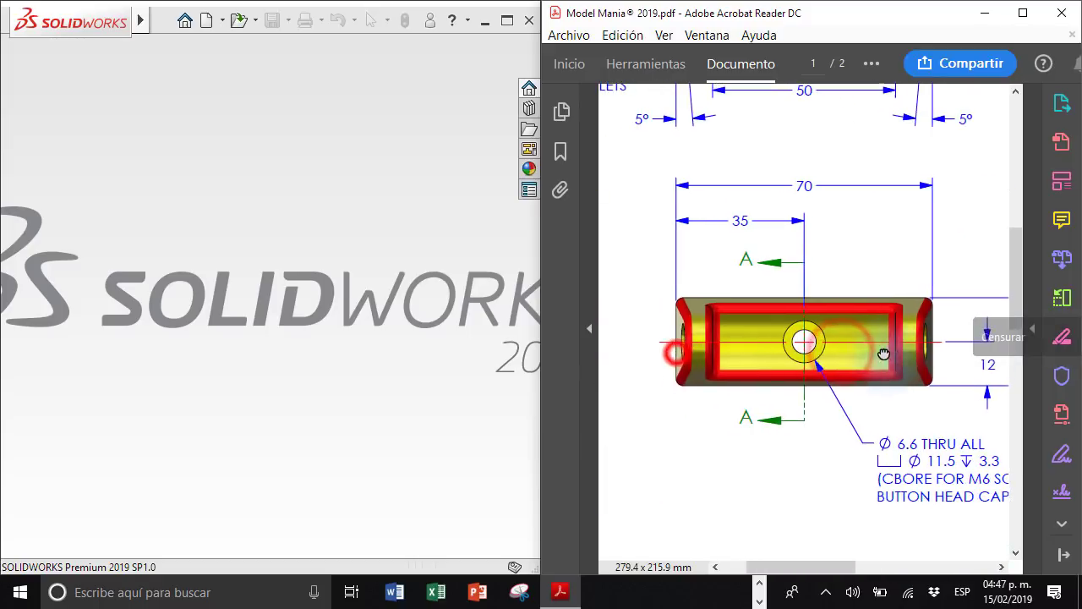
{"action": "left_click_drag", "start_coordinate": [850, 169], "coordinate": [845, 333]}
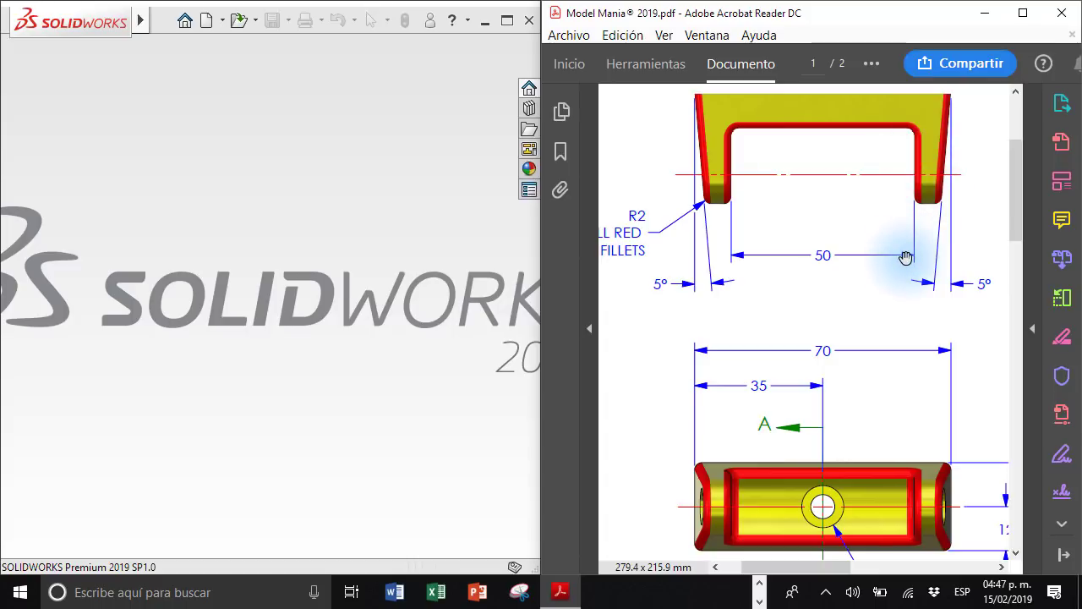
Step: Pan to the Ø6.6 THRU ALL note and Section A-A label, then centre the isometric bracket view
{"action": "left_click_drag", "start_coordinate": [878, 398], "coordinate": [722, 407]}
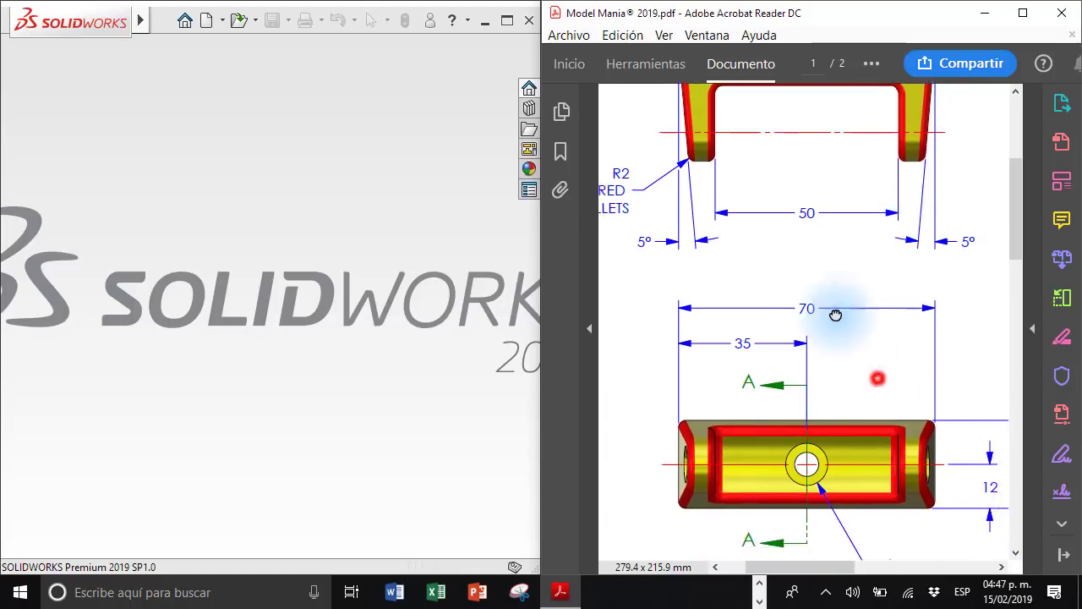
{"action": "left_click_drag", "start_coordinate": [808, 389], "coordinate": [760, 149]}
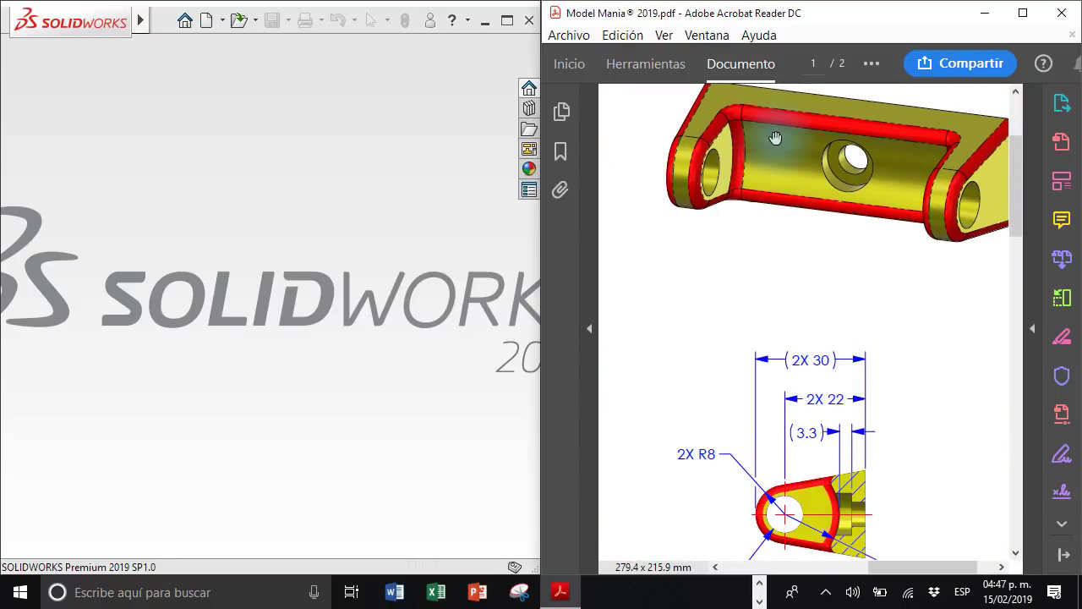
{"action": "left_click_drag", "start_coordinate": [811, 308], "coordinate": [784, 181]}
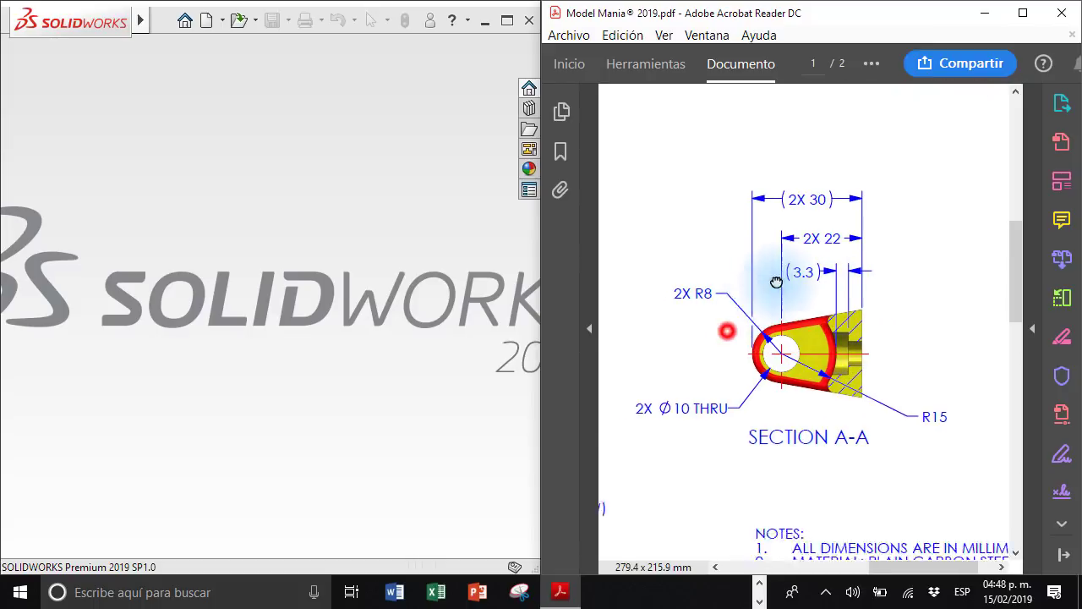
{"action": "left_click_drag", "start_coordinate": [725, 330], "coordinate": [1015, 316]}
{"action": "mouse_move", "coordinate": [719, 310]}
{"action": "left_mouse_down"}
{"action": "mouse_move", "coordinate": [846, 266]}
{"action": "mouse_move", "coordinate": [778, 417]}
{"action": "left_mouse_up"}
{"action": "left_click_drag", "start_coordinate": [1032, 329], "coordinate": [792, 346]}
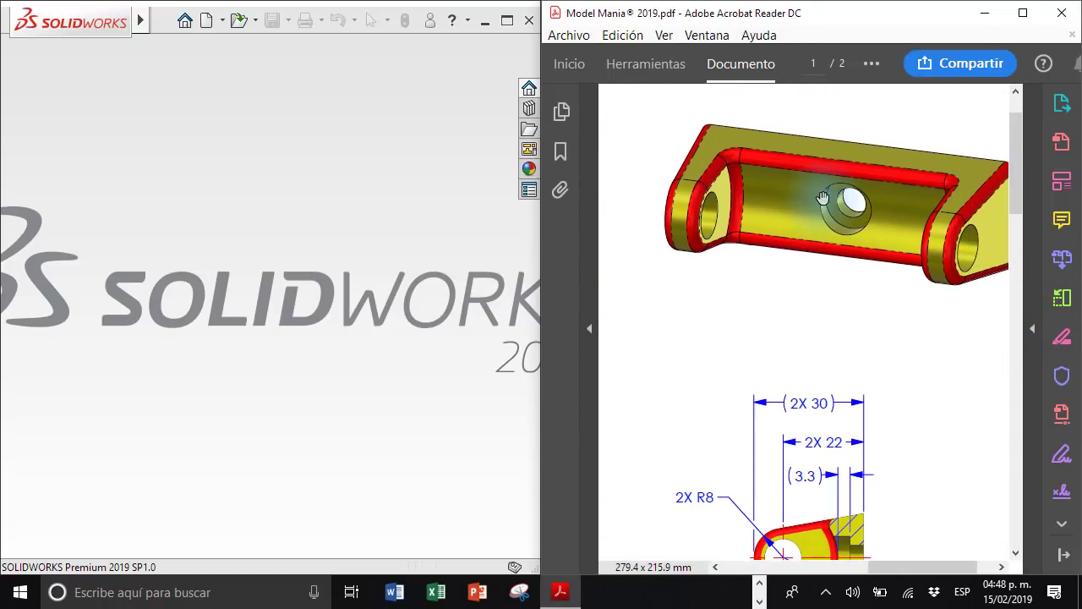
{"action": "left_click_drag", "start_coordinate": [873, 212], "coordinate": [855, 215]}
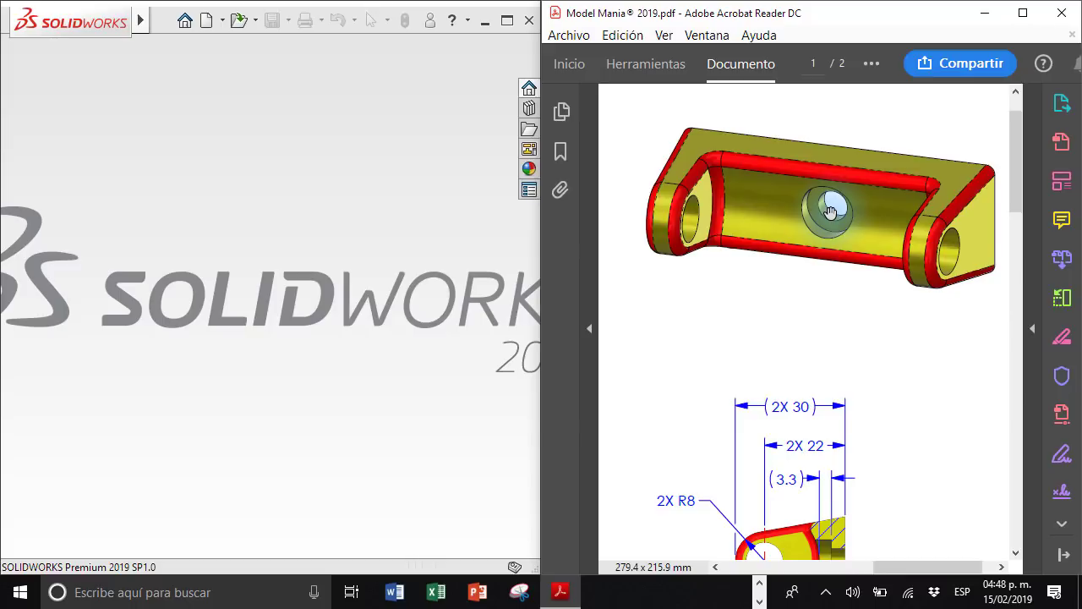
Step: Pan back past Section A-A to the front view's Ø6.6 counterbored hole callout
{"action": "left_click", "coordinate": [770, 312]}
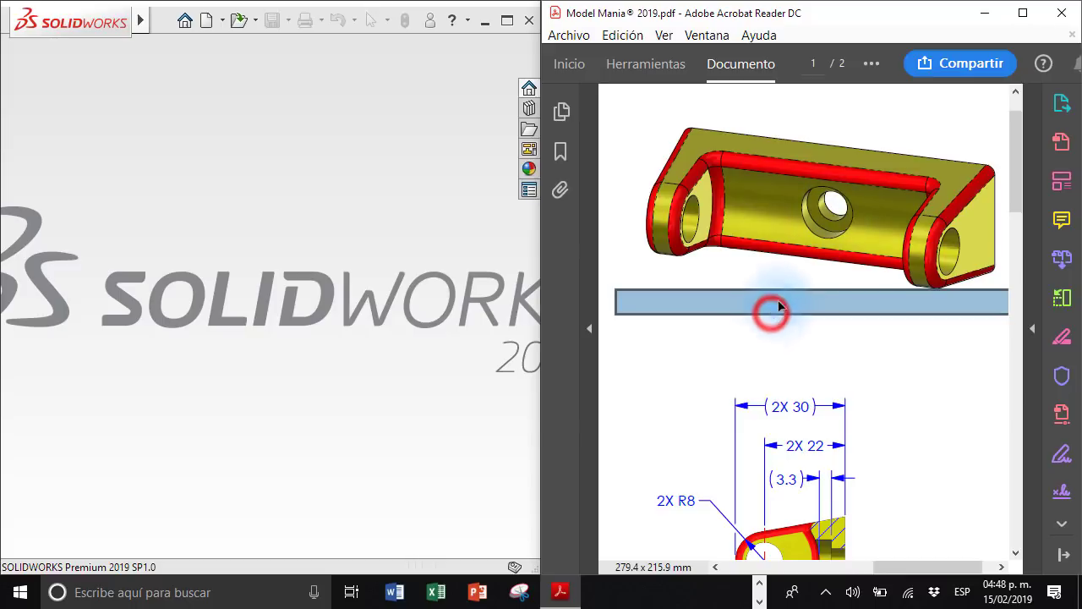
{"action": "left_click", "coordinate": [840, 338]}
{"action": "mouse_move", "coordinate": [804, 377]}
{"action": "left_mouse_down"}
{"action": "mouse_move", "coordinate": [922, 182]}
{"action": "mouse_move", "coordinate": [964, 254]}
{"action": "left_mouse_up"}
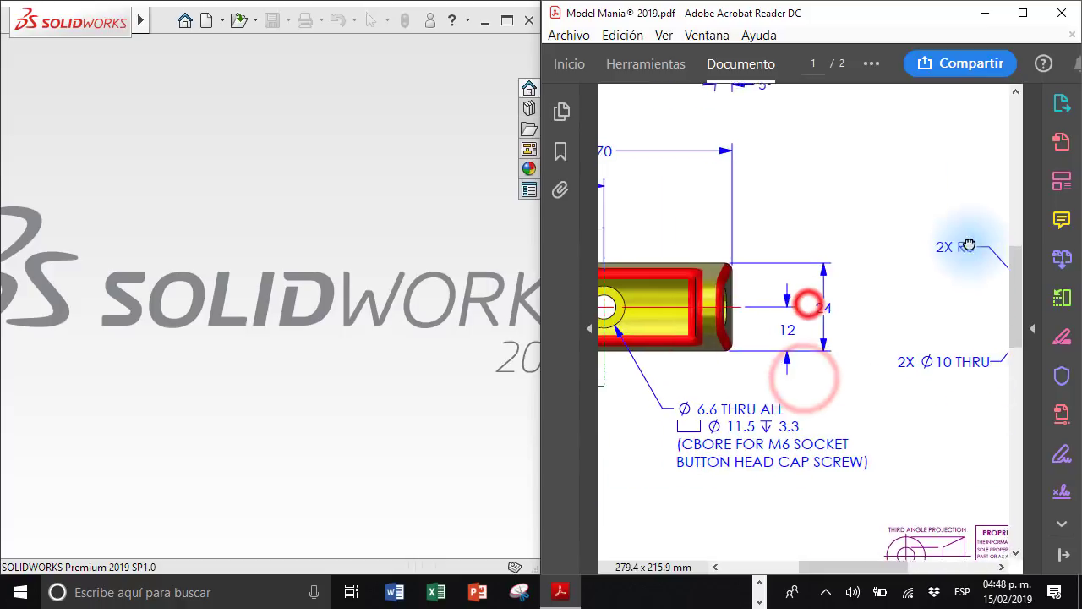
{"action": "mouse_move", "coordinate": [858, 261]}
{"action": "left_mouse_down"}
{"action": "mouse_move", "coordinate": [858, 275]}
{"action": "mouse_move", "coordinate": [694, 300]}
{"action": "left_mouse_up"}
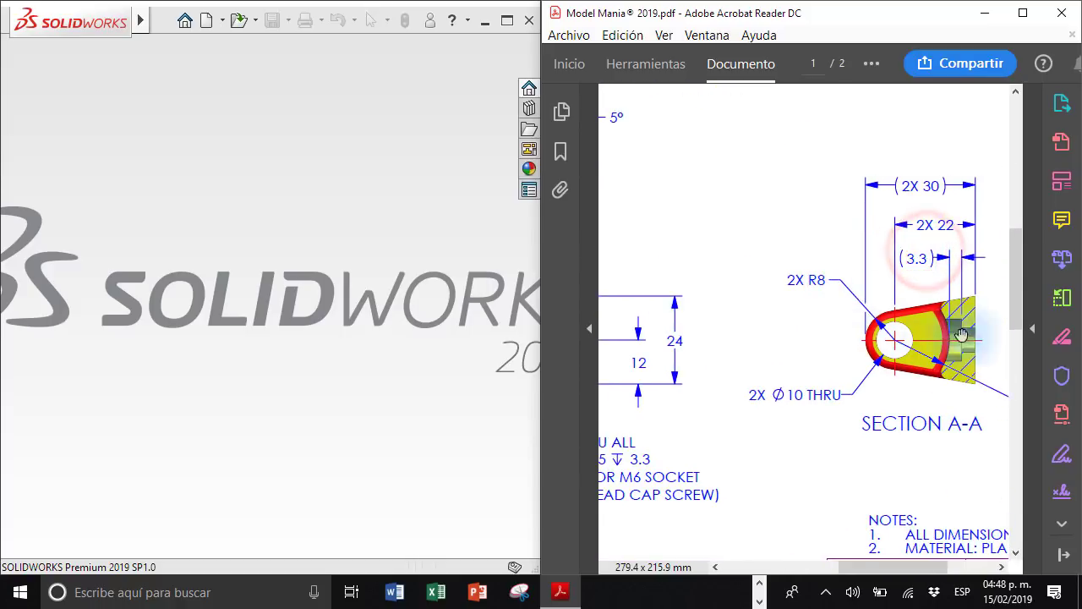
{"action": "left_click_drag", "start_coordinate": [779, 284], "coordinate": [903, 269]}
{"action": "left_click_drag", "start_coordinate": [724, 248], "coordinate": [955, 240]}
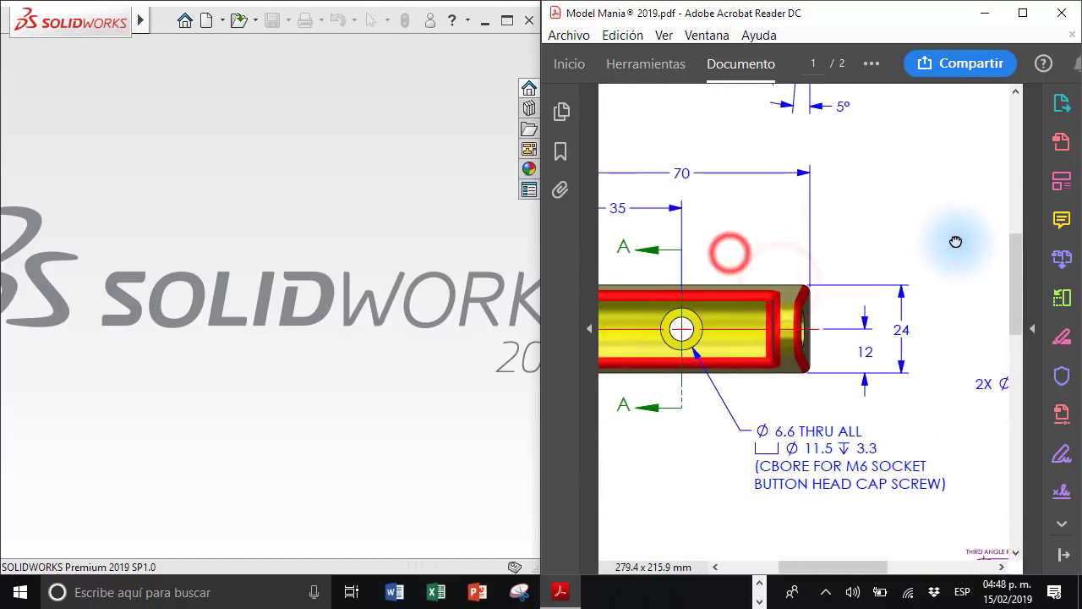
{"action": "left_click", "coordinate": [224, 218]}
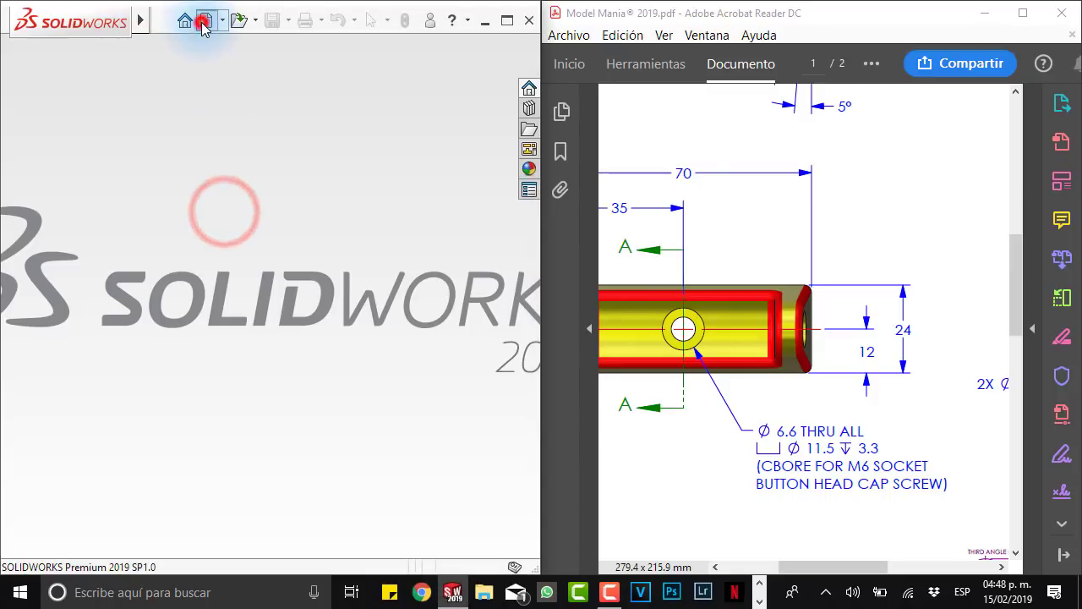
Step: Create a new Pieza part and begin Croquis1 on the Vista lateral plane
{"action": "left_click", "coordinate": [205, 20]}
{"action": "left_click", "coordinate": [385, 537]}
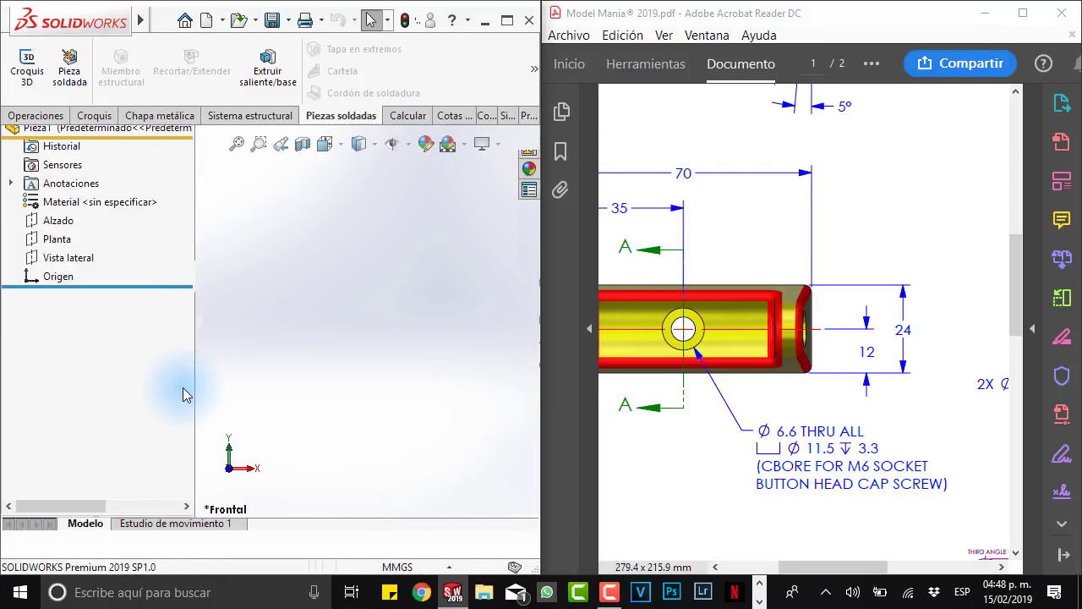
{"action": "left_click", "coordinate": [27, 116]}
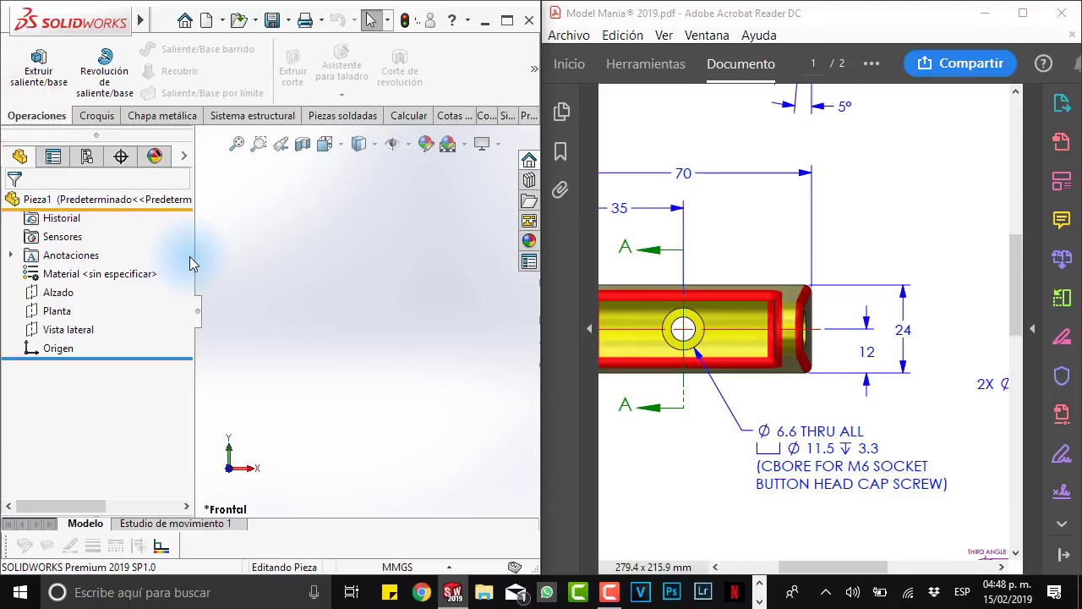
{"action": "left_click_drag", "start_coordinate": [193, 258], "coordinate": [165, 258]}
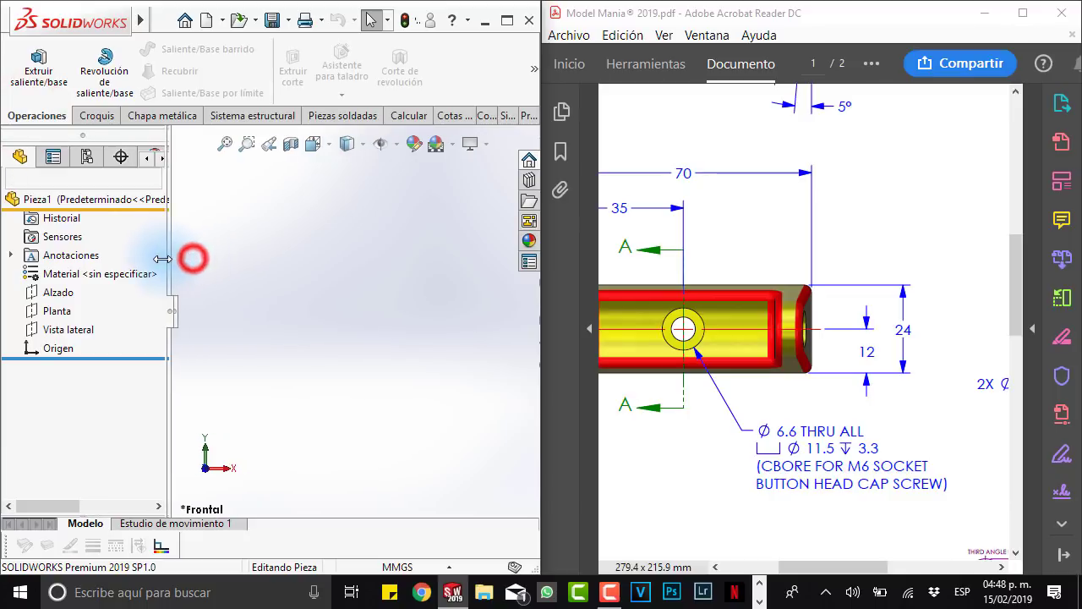
{"action": "left_click_drag", "start_coordinate": [874, 295], "coordinate": [624, 261]}
{"action": "left_click_drag", "start_coordinate": [913, 300], "coordinate": [872, 281]}
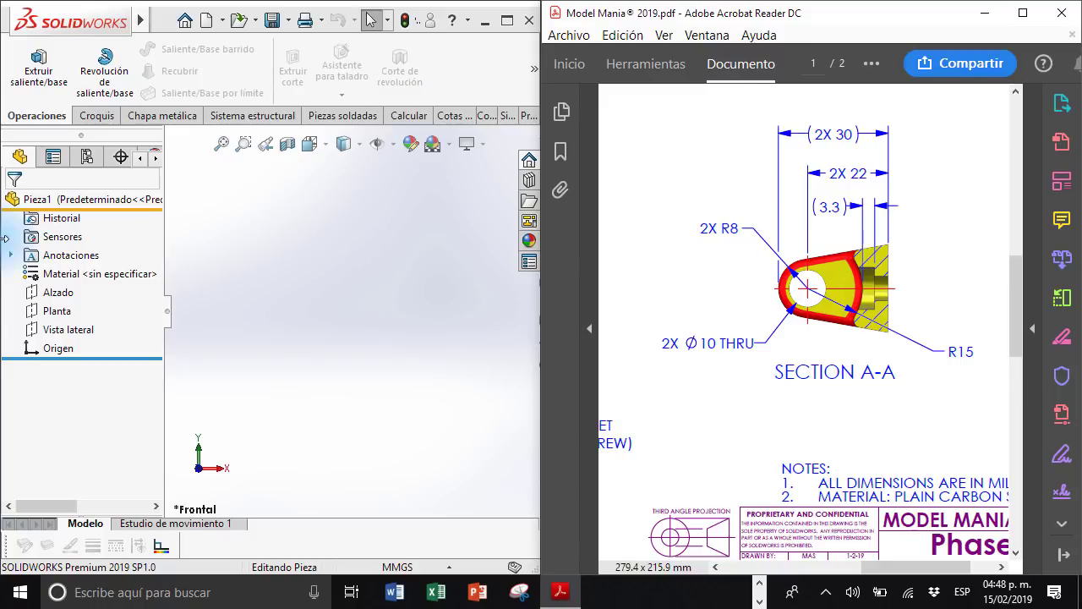
{"action": "left_click", "coordinate": [61, 330]}
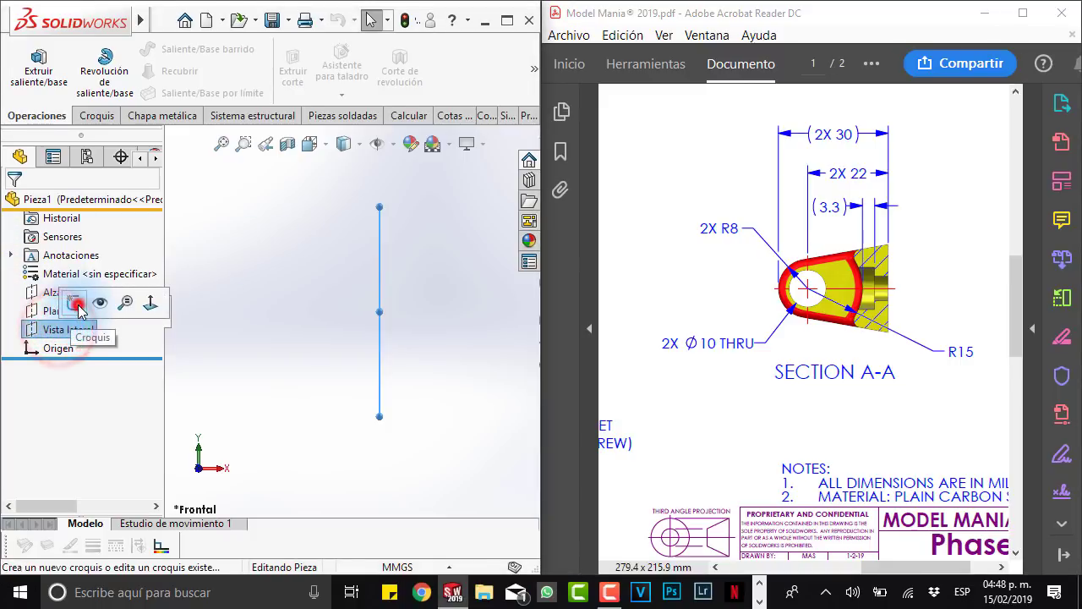
{"action": "left_click", "coordinate": [77, 305]}
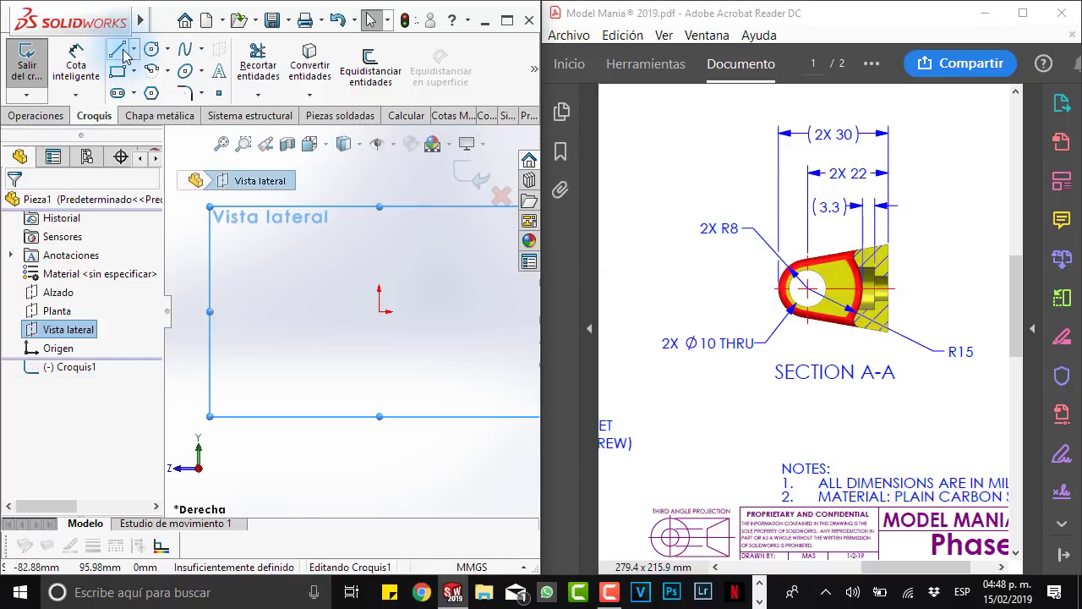
Step: Draw the half lug profile: base line, rounded end arc, slanted edge and vertical closing edge
{"action": "left_click", "coordinate": [123, 51]}
{"action": "left_click", "coordinate": [380, 311]}
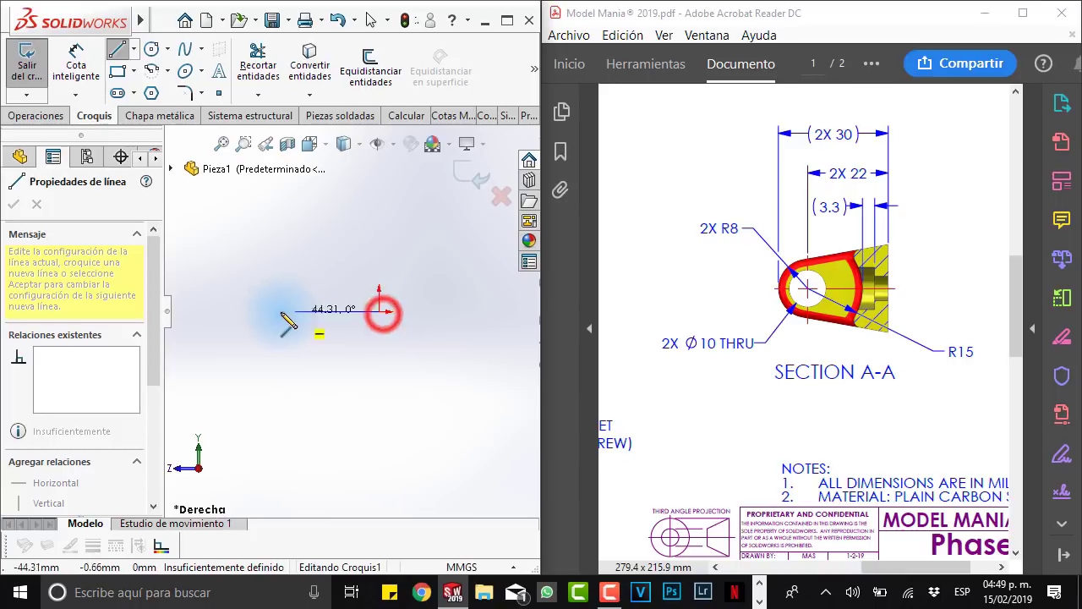
{"action": "left_click", "coordinate": [244, 311]}
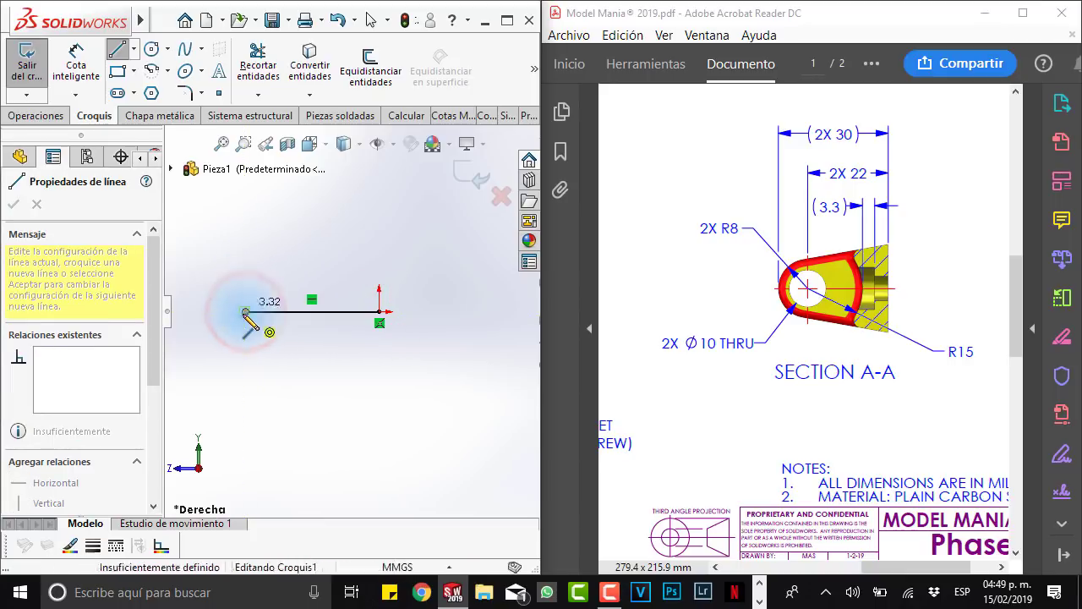
{"action": "left_click", "coordinate": [273, 264]}
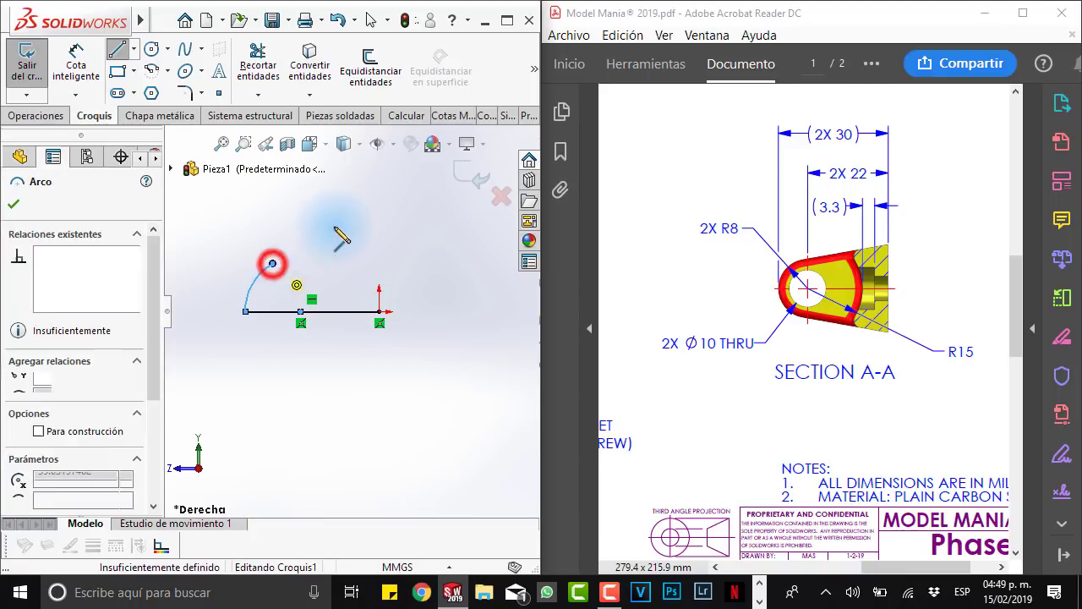
{"action": "left_click", "coordinate": [380, 199]}
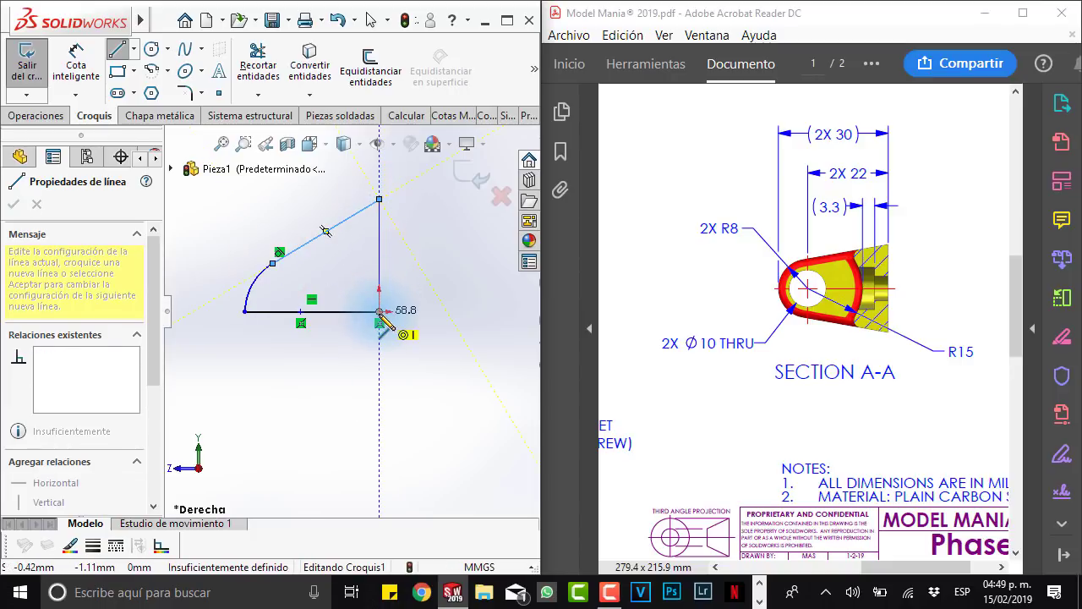
{"action": "left_click", "coordinate": [379, 312]}
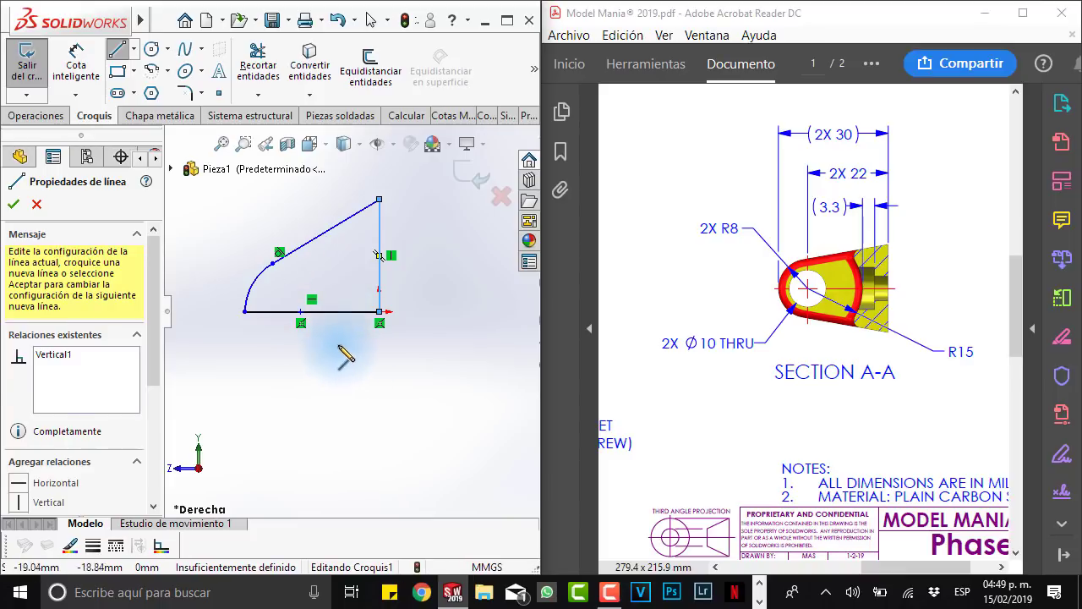
{"action": "key", "text": "Escape"}
Step: Convert the bottom line to construction geometry and mirror the half profile about it
{"action": "left_click", "coordinate": [336, 315]}
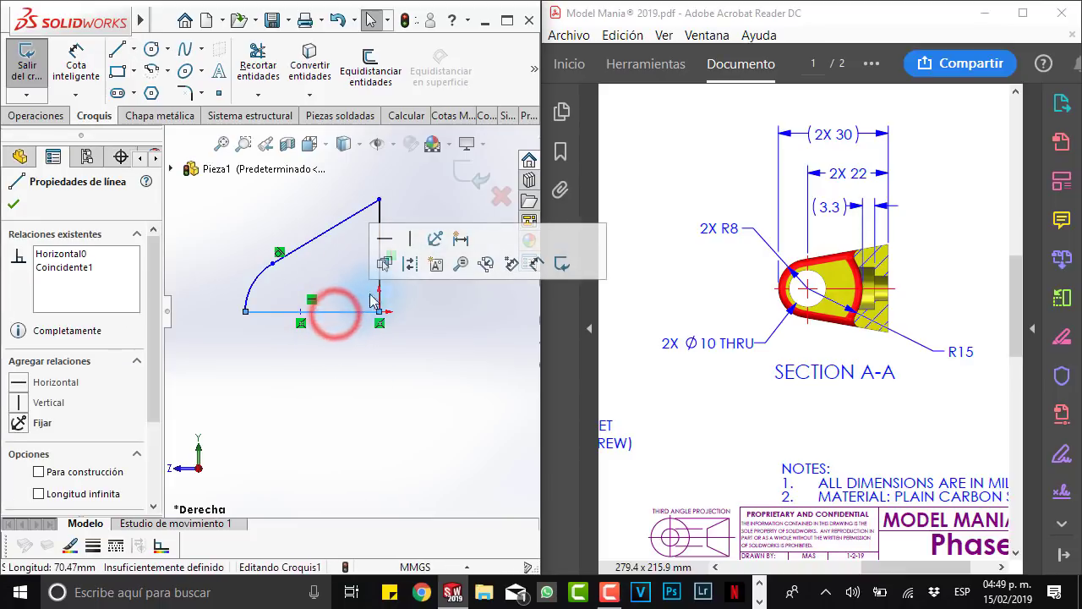
{"action": "left_click", "coordinate": [410, 269]}
{"action": "left_click_drag", "start_coordinate": [220, 197], "coordinate": [431, 359]}
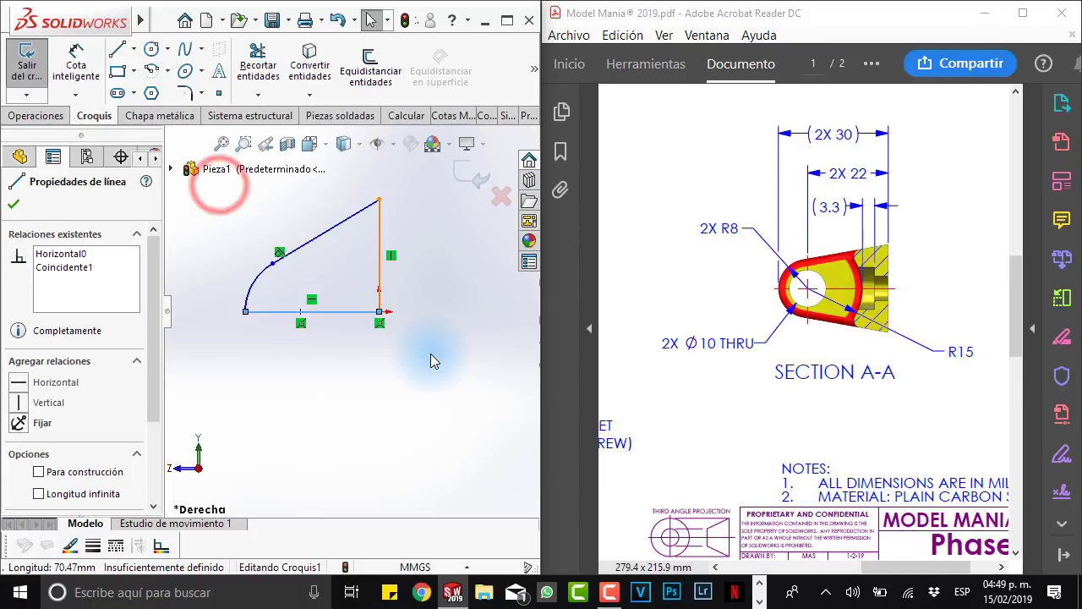
{"action": "left_click", "coordinate": [531, 77]}
{"action": "left_click", "coordinate": [476, 118]}
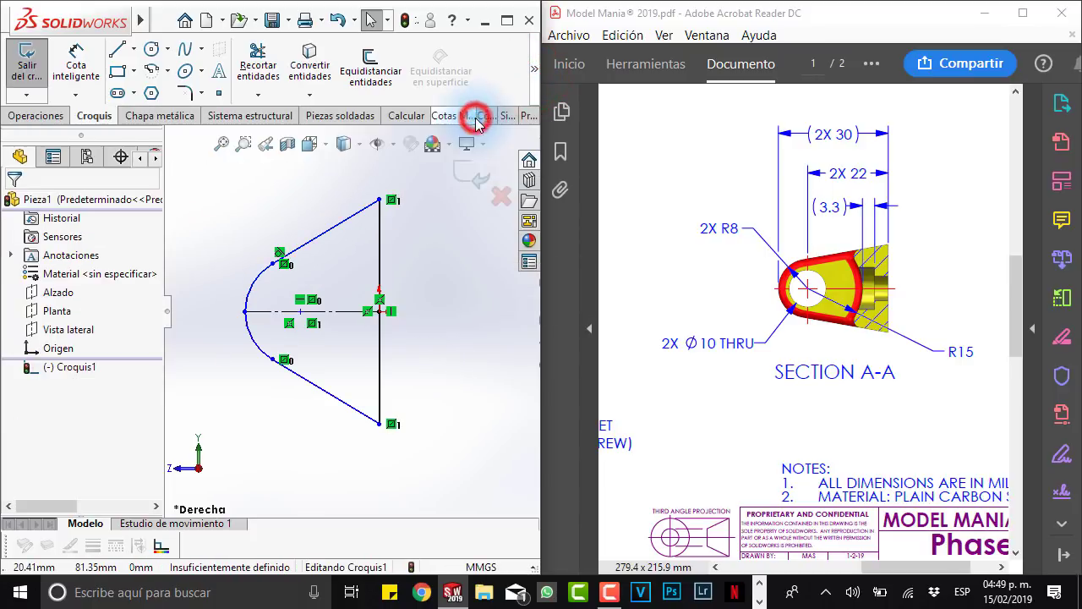
Step: Deselect the mirrored sketch and return to the straight-on side view
{"action": "left_click", "coordinate": [449, 321]}
{"action": "left_click", "coordinate": [445, 373]}
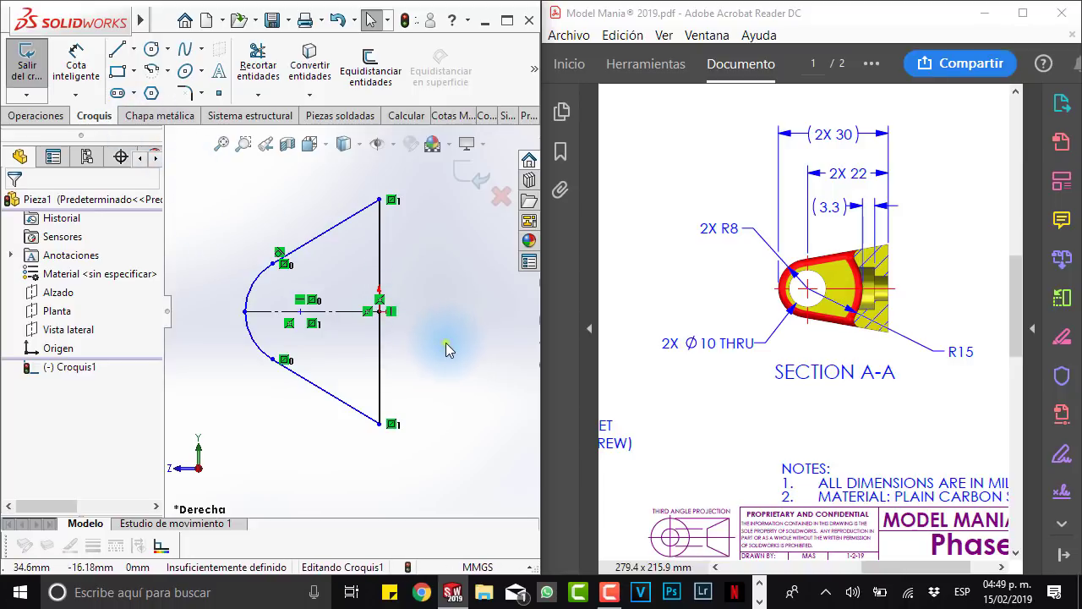
{"action": "right_click_drag", "start_coordinate": [446, 342], "coordinate": [466, 324]}
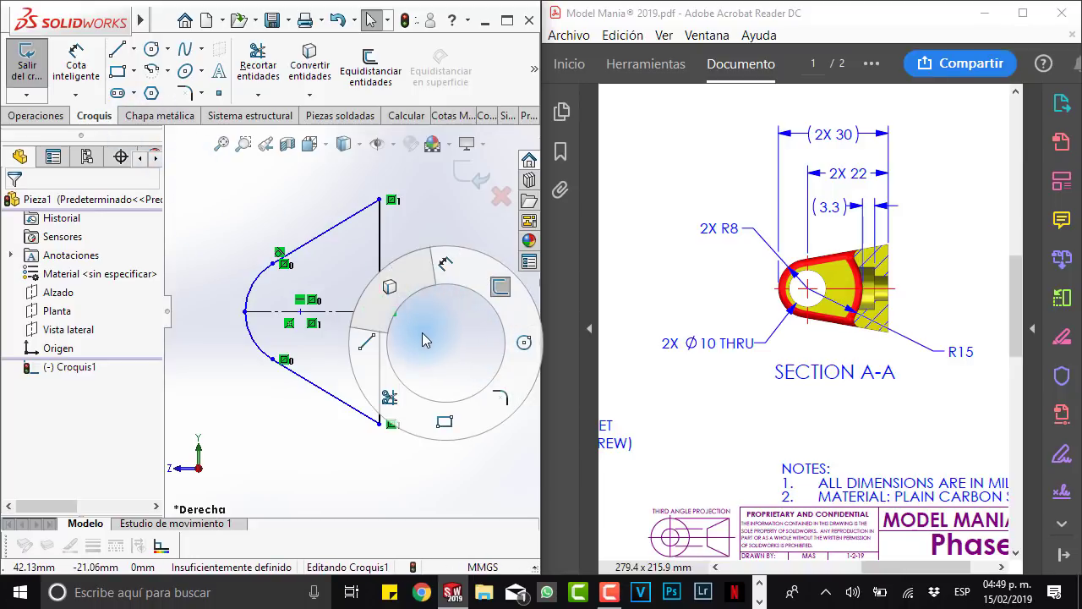
{"action": "right_click_drag", "start_coordinate": [437, 330], "coordinate": [437, 330]}
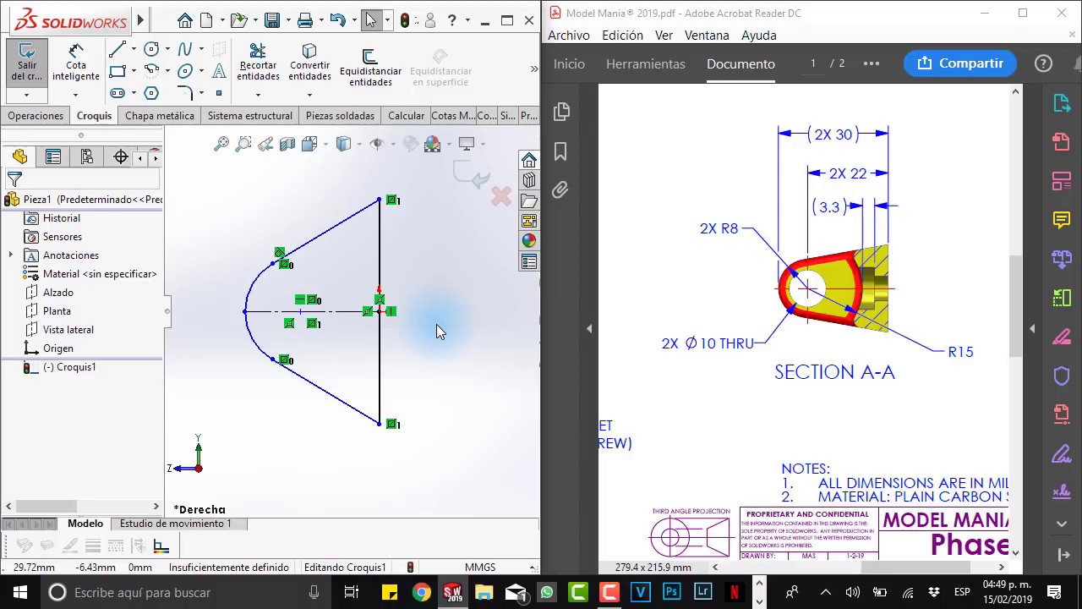
{"action": "right_click_drag", "start_coordinate": [427, 312], "coordinate": [435, 313]}
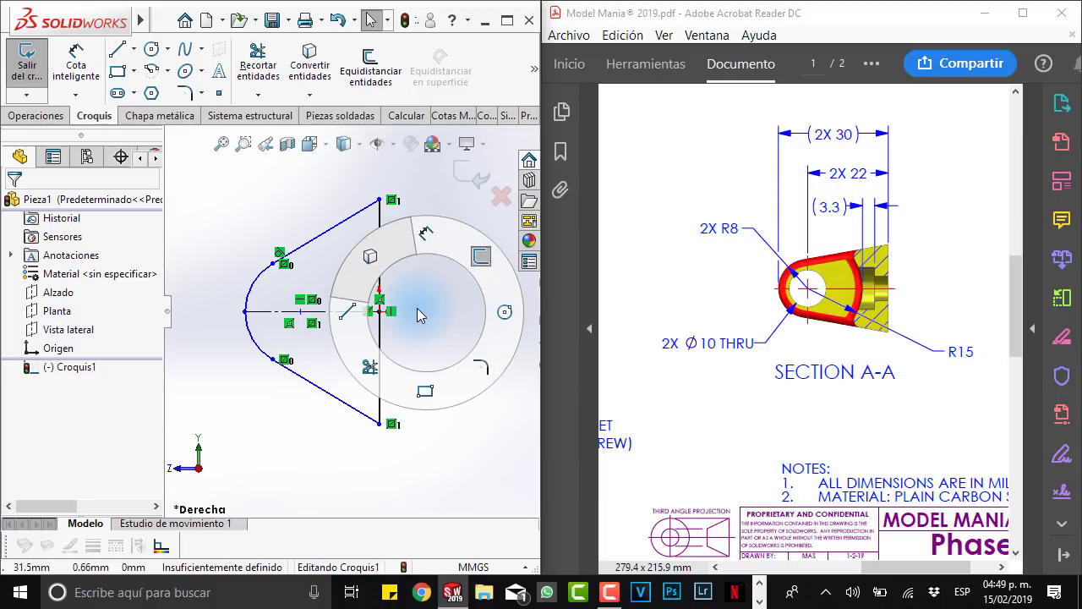
{"action": "left_click", "coordinate": [432, 319]}
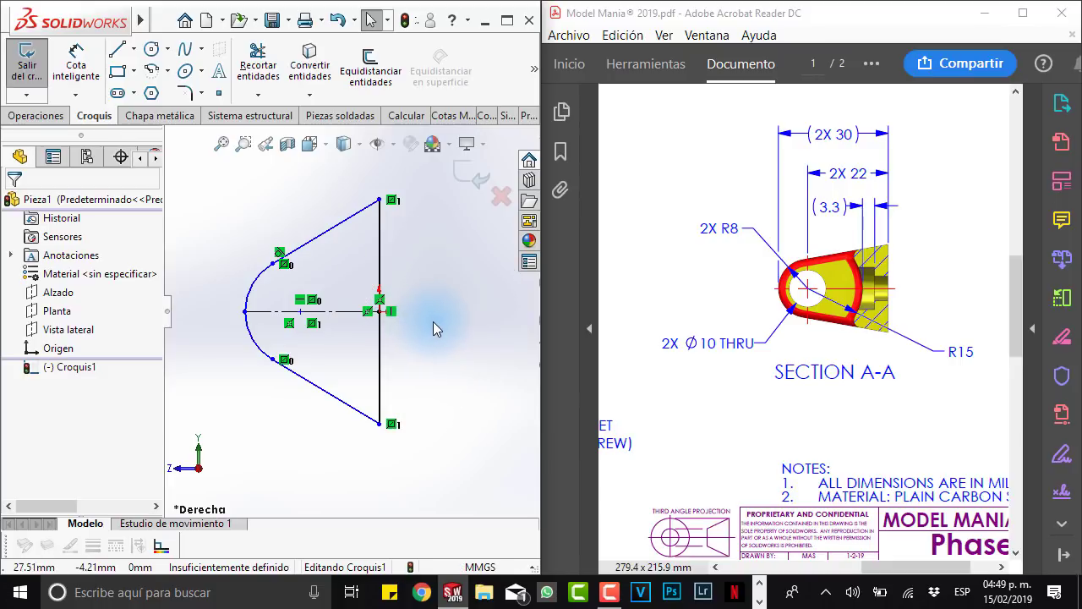
{"action": "mouse_move", "coordinate": [434, 334]}
{"action": "middle_mouse_down"}
{"action": "mouse_move", "coordinate": [496, 302]}
{"action": "mouse_move", "coordinate": [441, 303]}
{"action": "middle_mouse_up"}
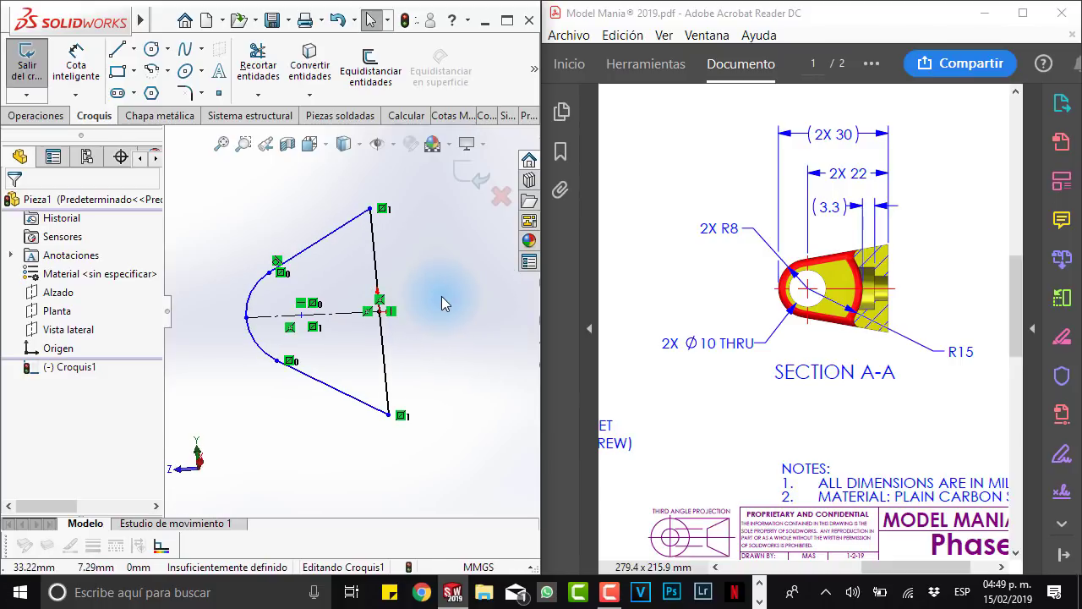
{"action": "key", "text": "ctrl+4"}
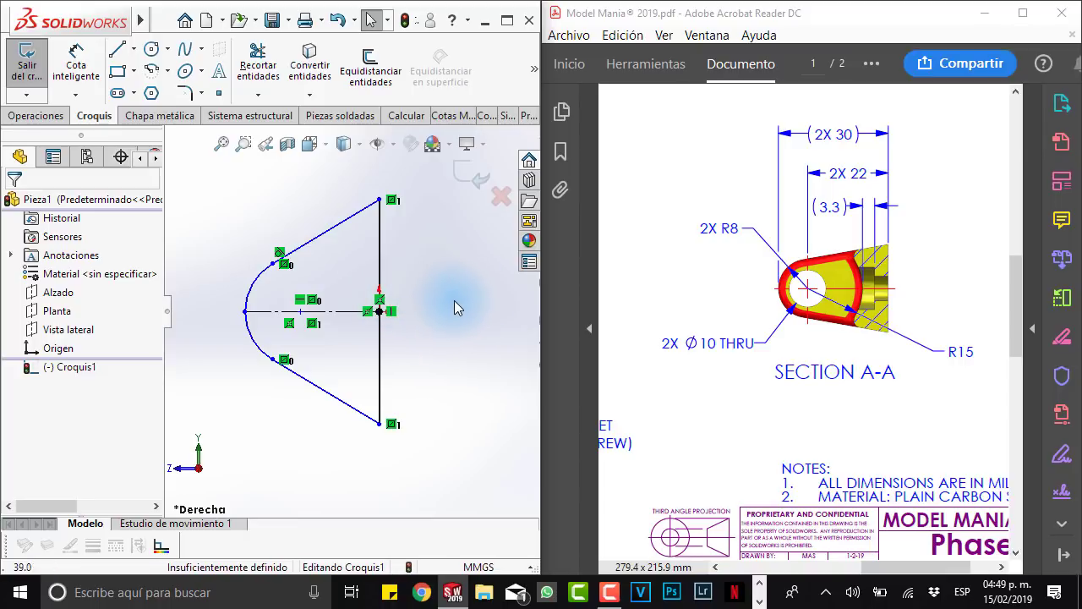
Step: Dimension the vertical edge to 24 mm and the rounded end arc to R8
{"action": "left_click", "coordinate": [76, 68]}
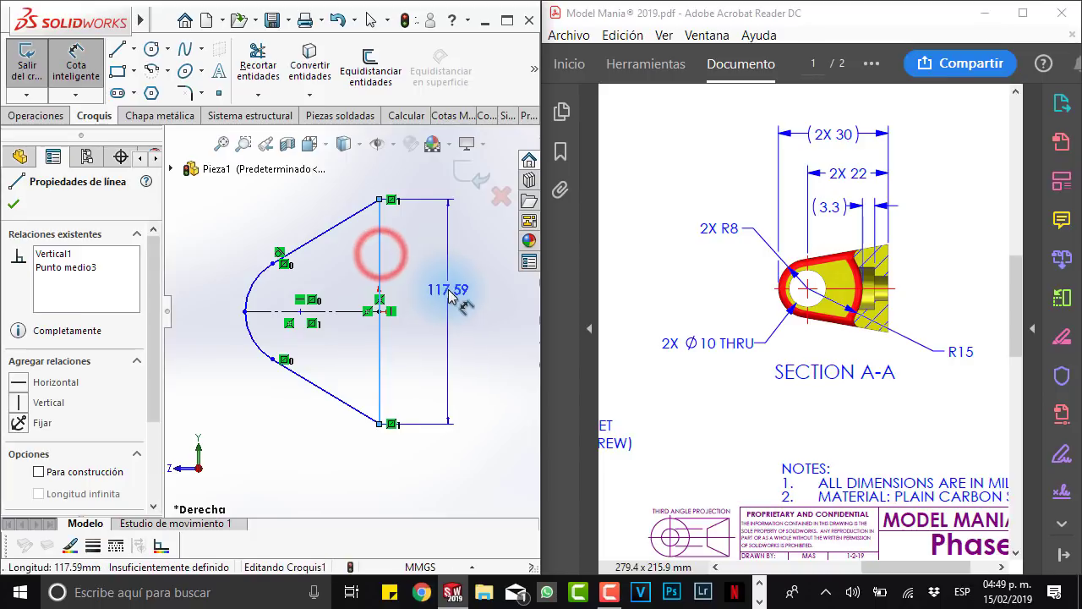
{"action": "left_click", "coordinate": [447, 289]}
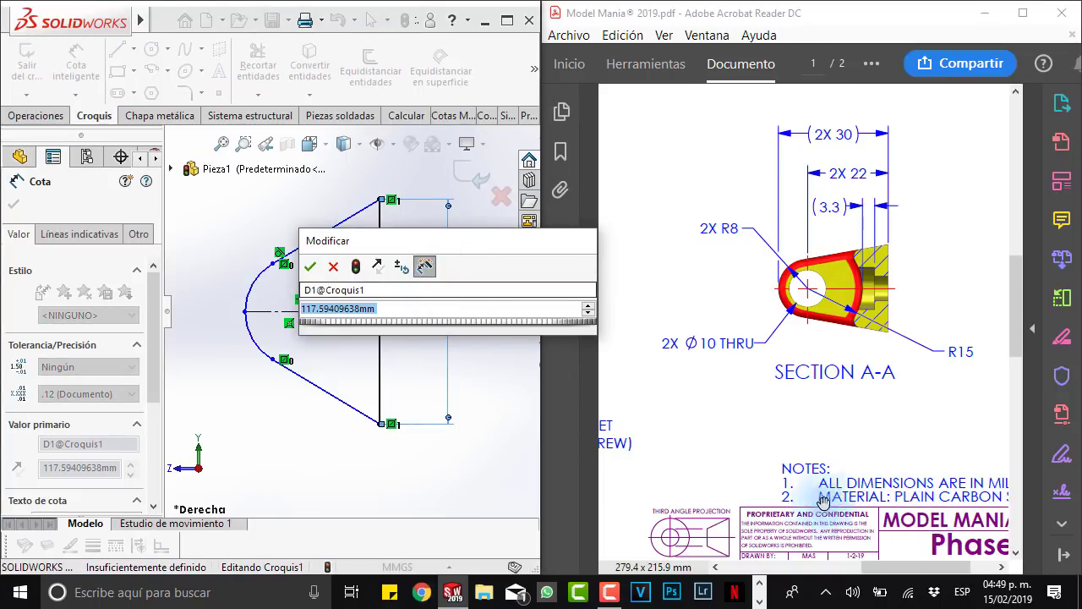
{"action": "mouse_move", "coordinate": [704, 338]}
{"action": "left_mouse_down"}
{"action": "mouse_move", "coordinate": [884, 351]}
{"action": "mouse_move", "coordinate": [748, 347]}
{"action": "left_mouse_up"}
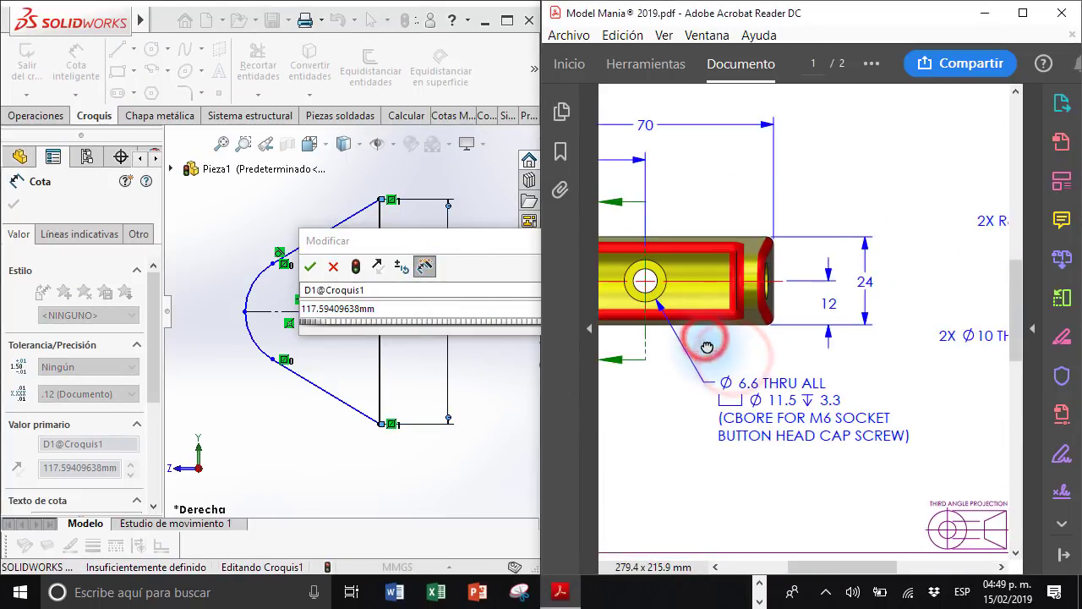
{"action": "left_click", "coordinate": [430, 309]}
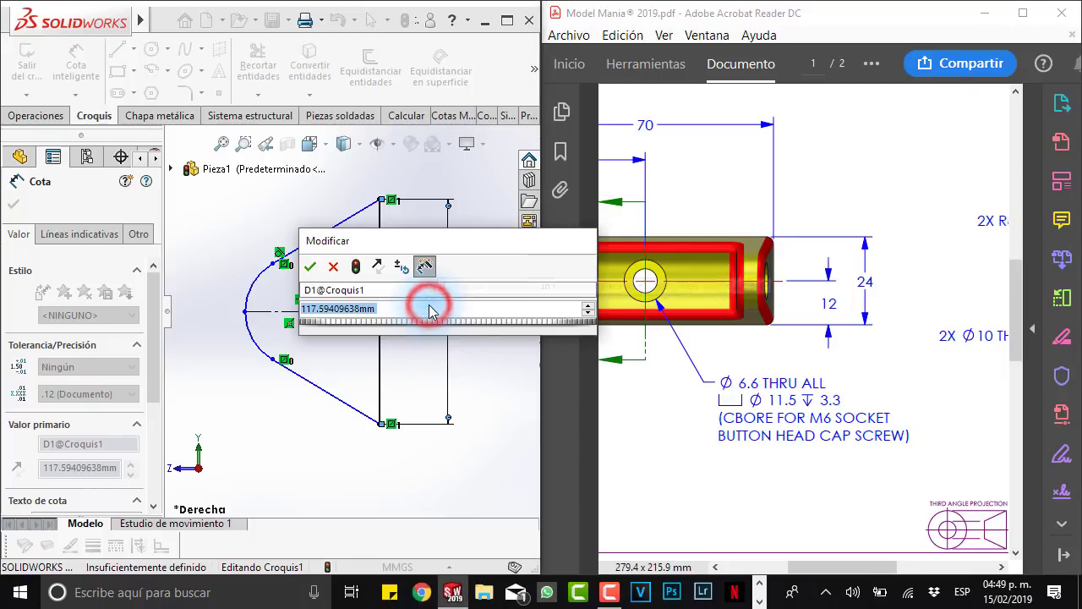
{"action": "type", "text": "24"}
{"action": "key", "text": "Return"}
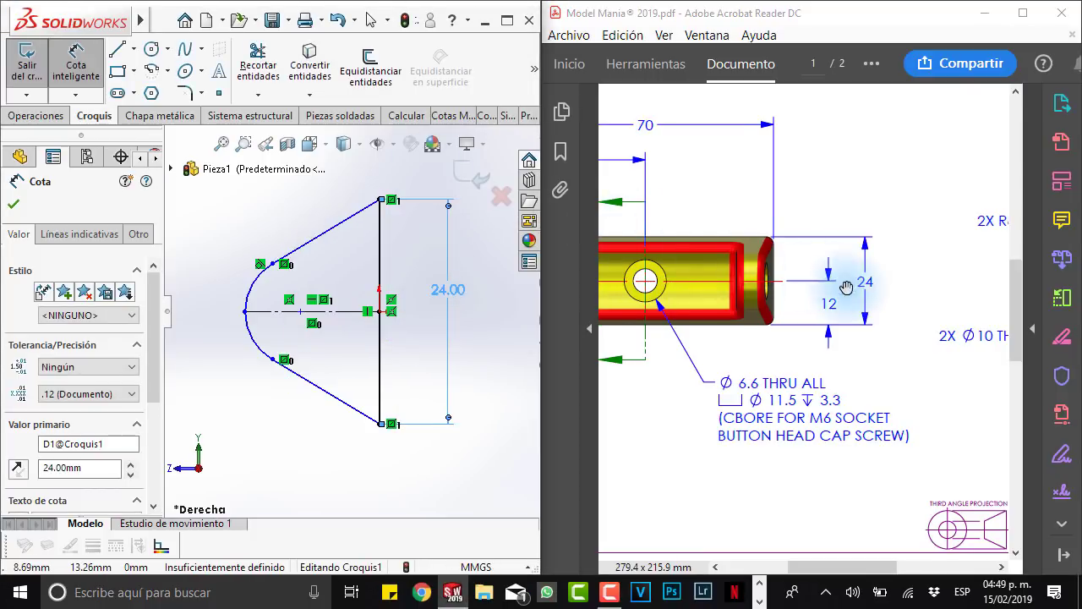
{"action": "left_click_drag", "start_coordinate": [846, 287], "coordinate": [689, 297]}
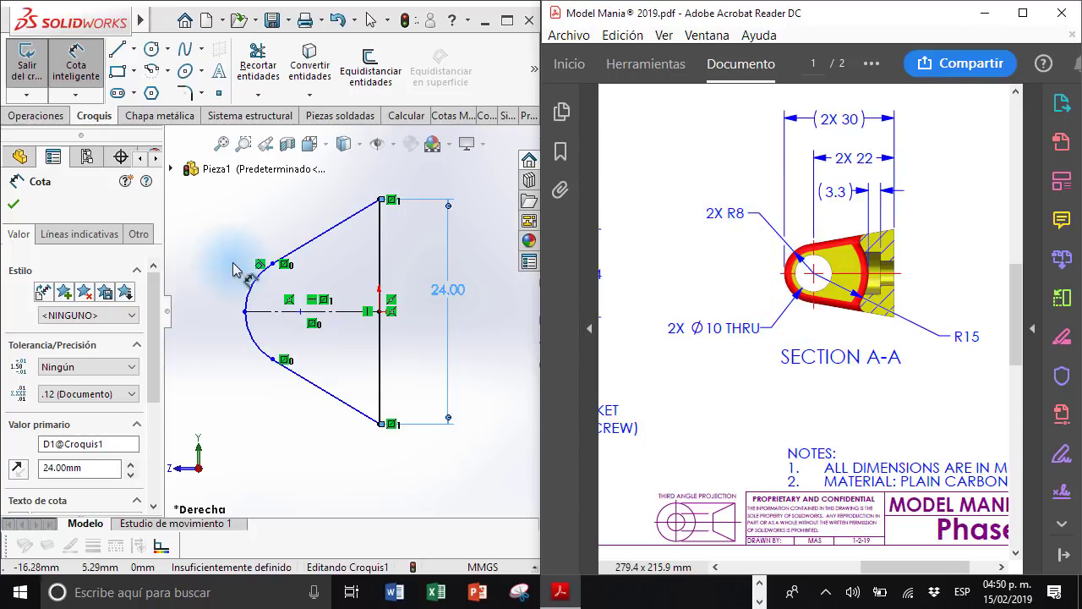
{"action": "left_click", "coordinate": [250, 285]}
{"action": "left_click", "coordinate": [210, 278]}
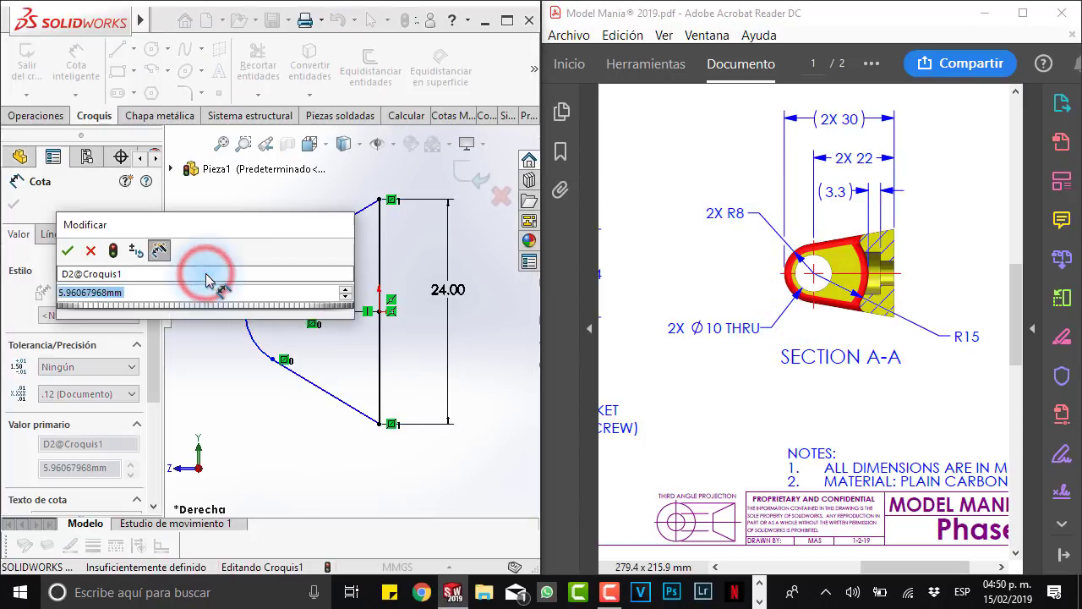
{"action": "key", "text": "Return"}
{"action": "left_click", "coordinate": [418, 486]}
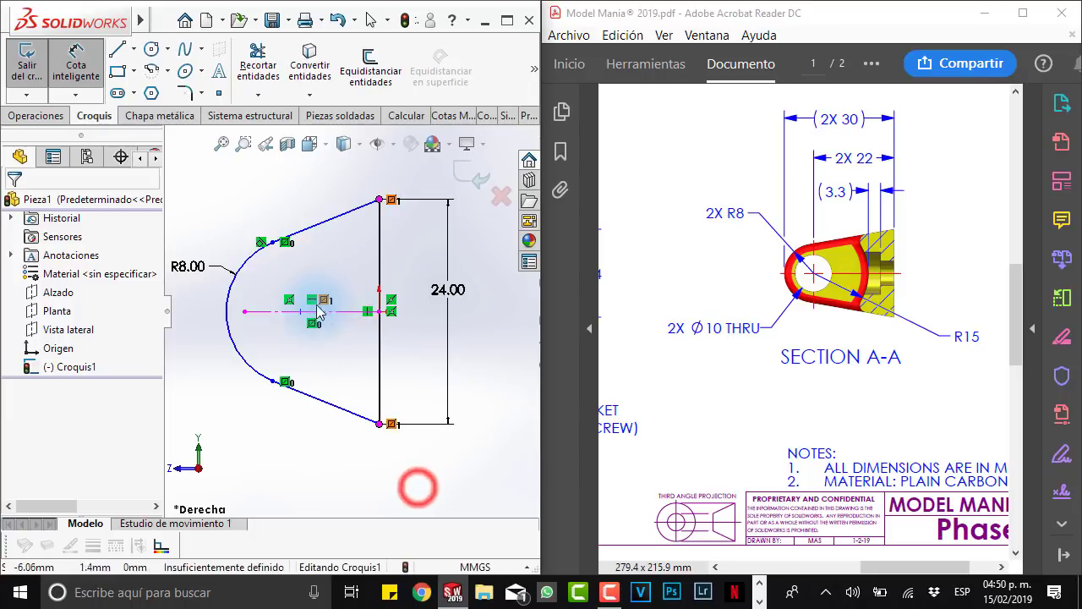
Step: Dimension the arc centre to the vertical edge at 22 mm, fully defining the sketch
{"action": "left_click", "coordinate": [301, 312]}
{"action": "left_click", "coordinate": [380, 272]}
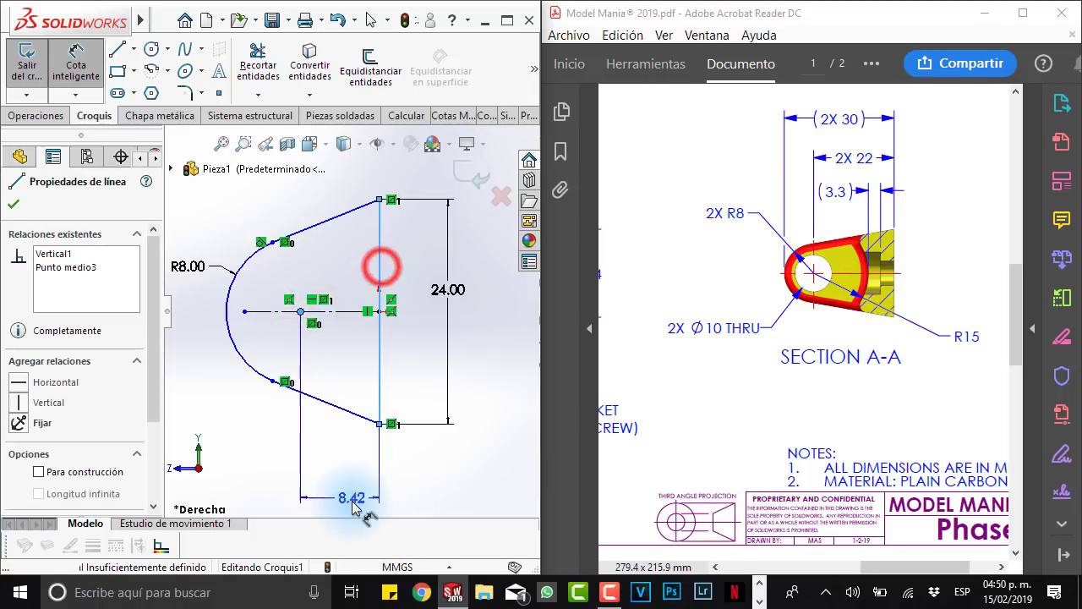
{"action": "left_click", "coordinate": [358, 478]}
{"action": "type", "text": "22"}
{"action": "key", "text": "Return"}
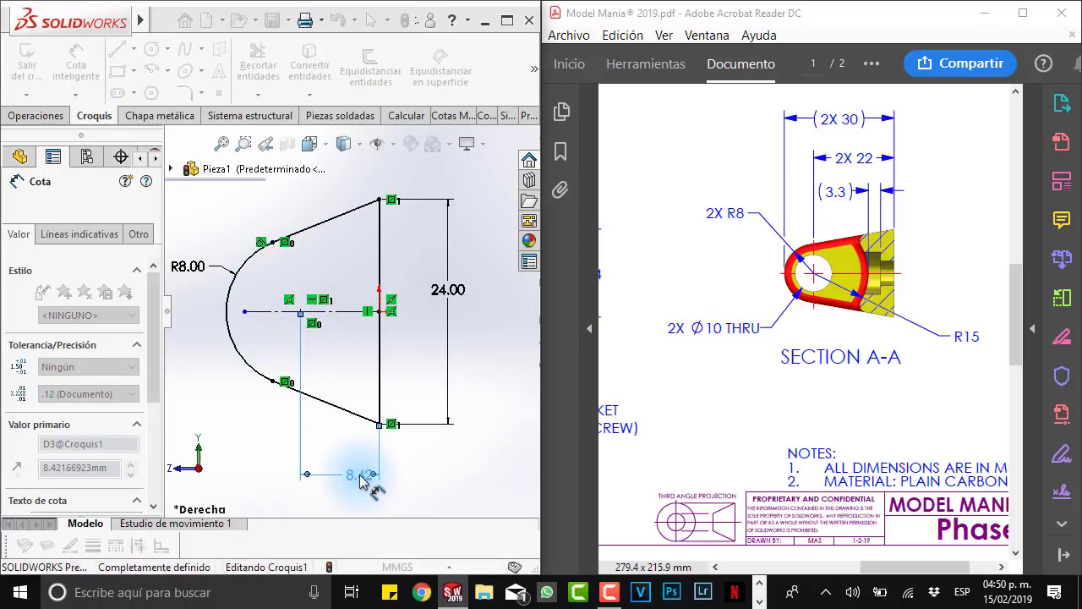
{"action": "scroll", "coordinate": [375, 338], "scroll_direction": "up", "scroll_amount": 3}
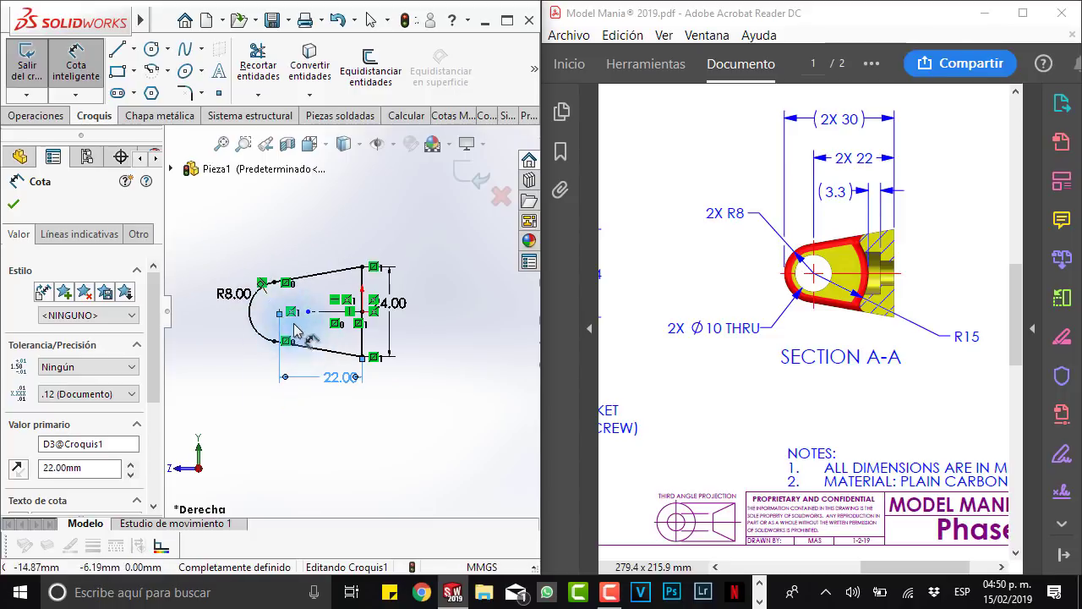
{"action": "scroll", "coordinate": [284, 323], "scroll_direction": "down", "scroll_amount": 2}
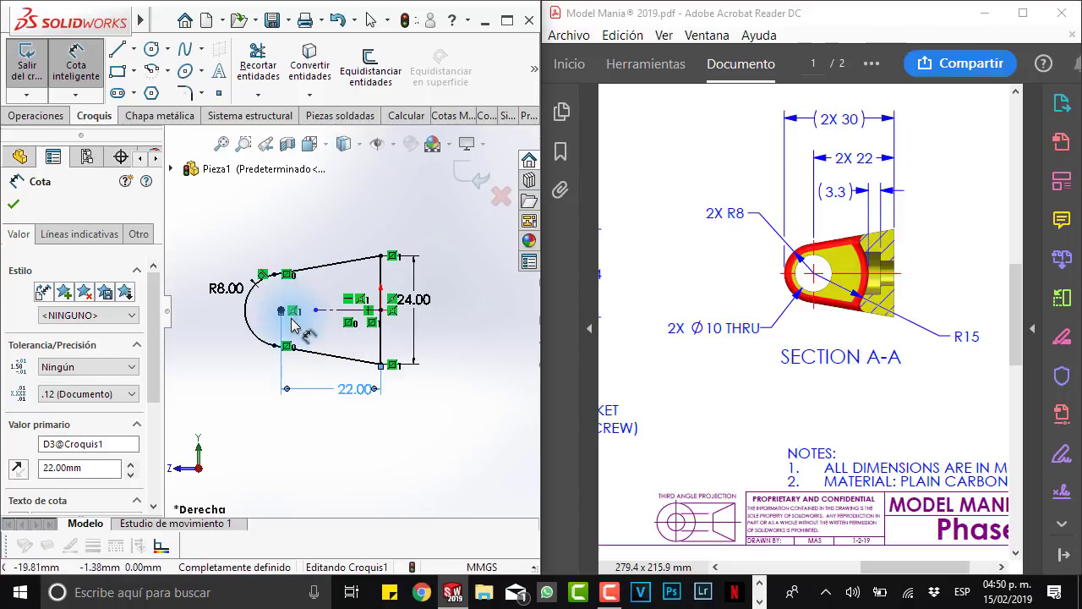
{"action": "key", "text": "Escape"}
{"action": "scroll", "coordinate": [270, 314], "scroll_direction": "down", "scroll_amount": 2}
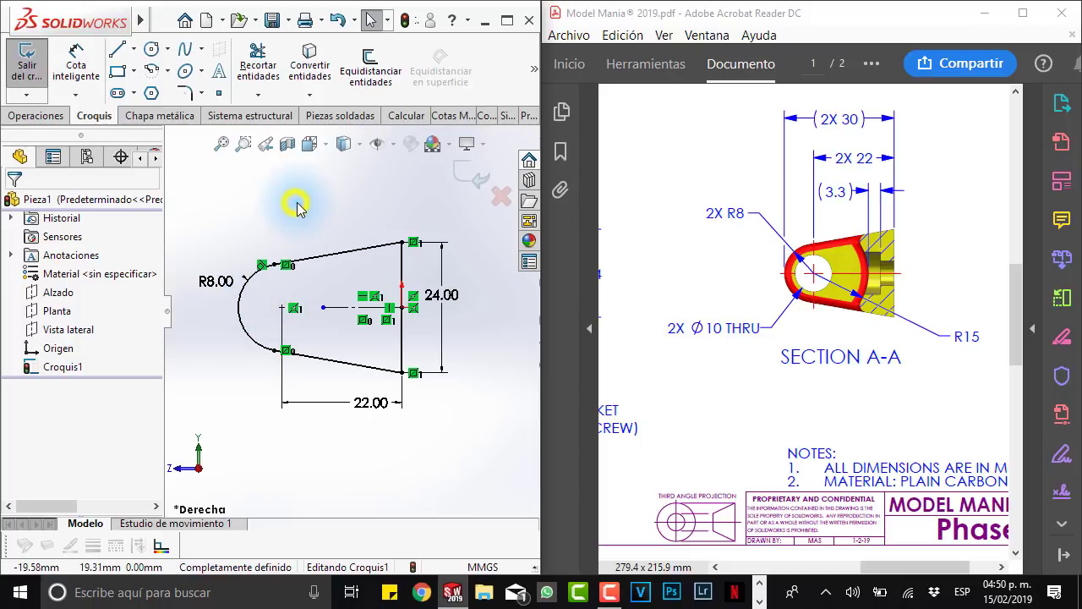
{"action": "right_click_drag", "start_coordinate": [296, 204], "coordinate": [363, 206]}
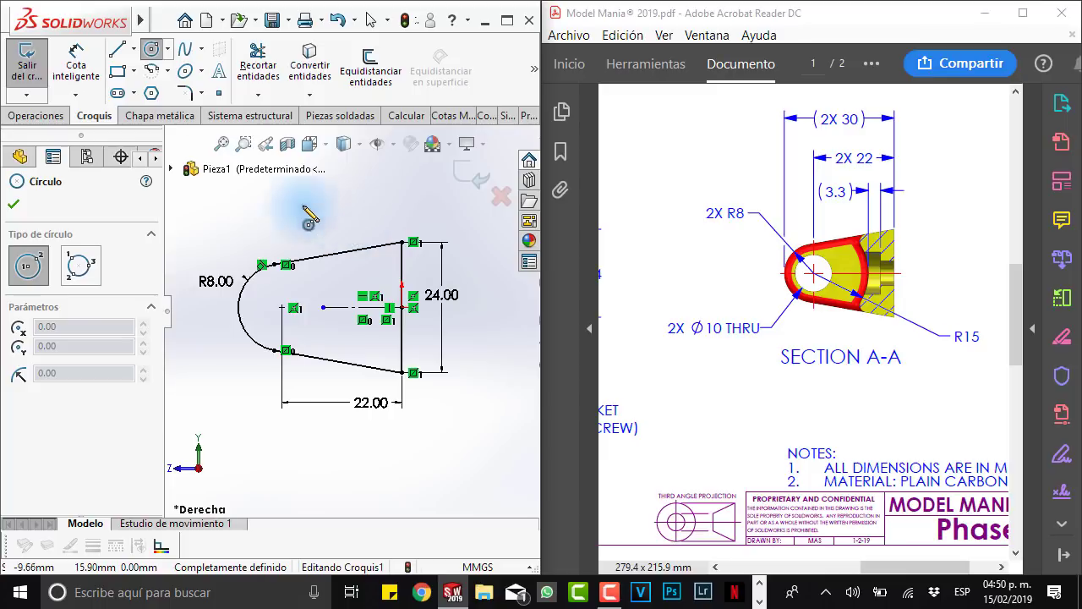
Step: Draw a circle centred on the R8 arc's centre and dimension its diameter to 10 mm
{"action": "left_click", "coordinate": [150, 49]}
{"action": "left_click", "coordinate": [152, 50]}
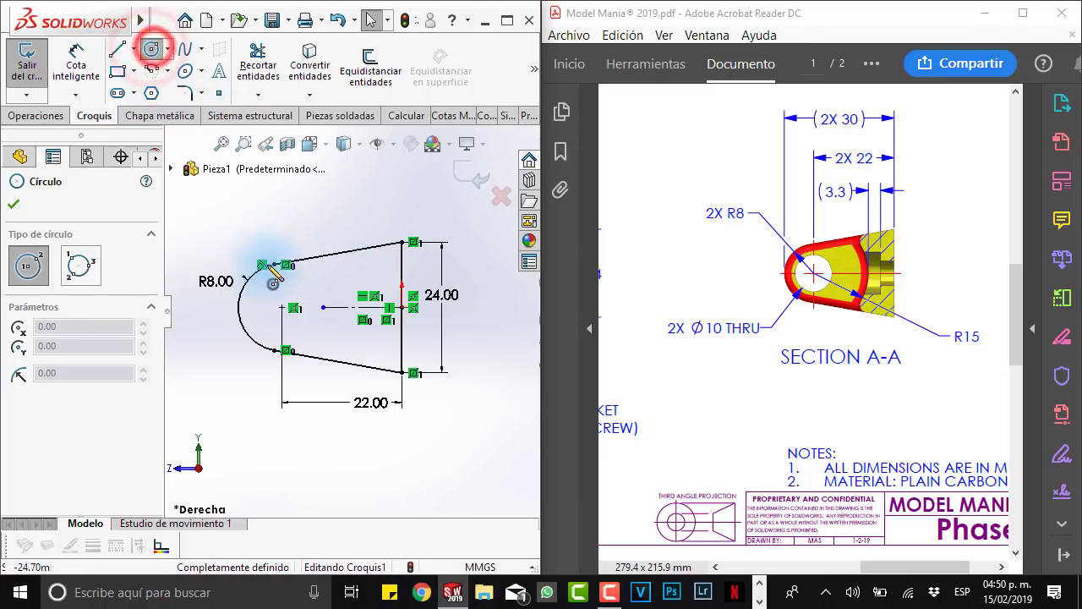
{"action": "left_click", "coordinate": [282, 307]}
{"action": "left_click", "coordinate": [311, 285]}
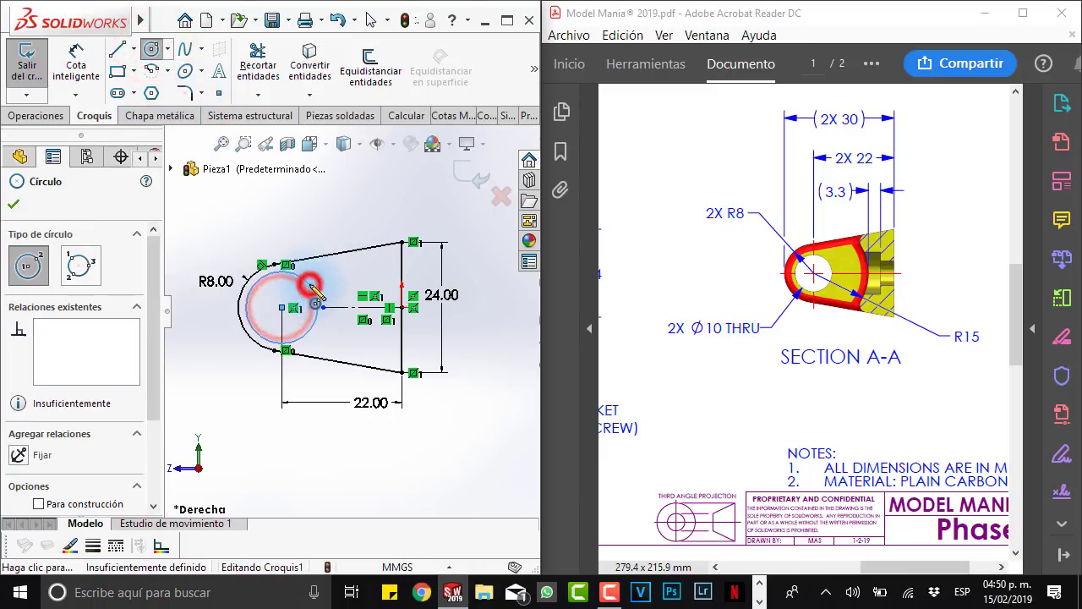
{"action": "left_click", "coordinate": [83, 72]}
{"action": "left_click", "coordinate": [308, 283]}
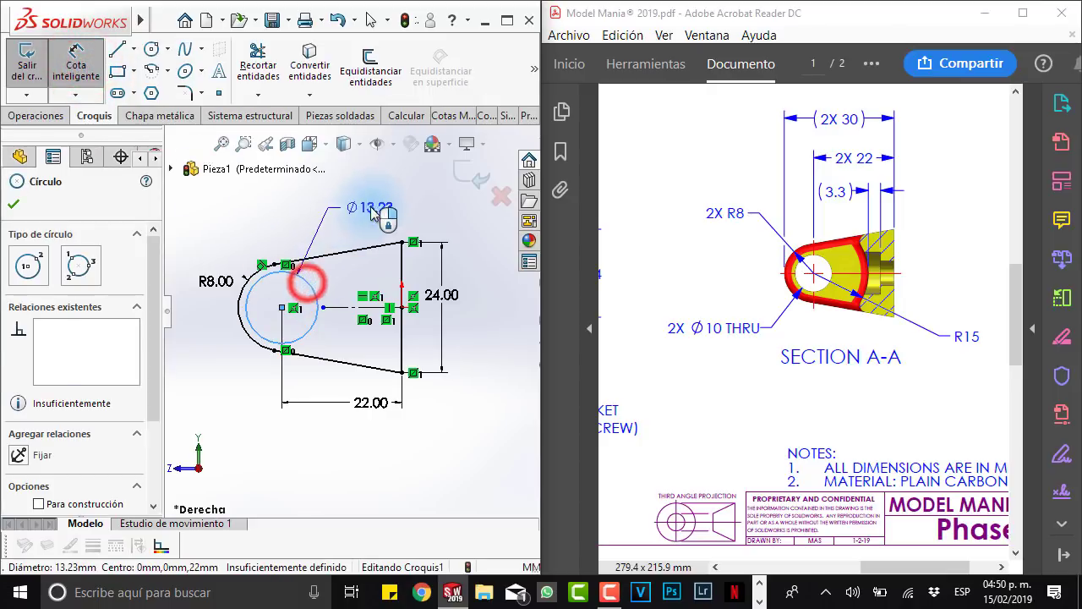
{"action": "left_click", "coordinate": [375, 212]}
{"action": "type", "text": "10"}
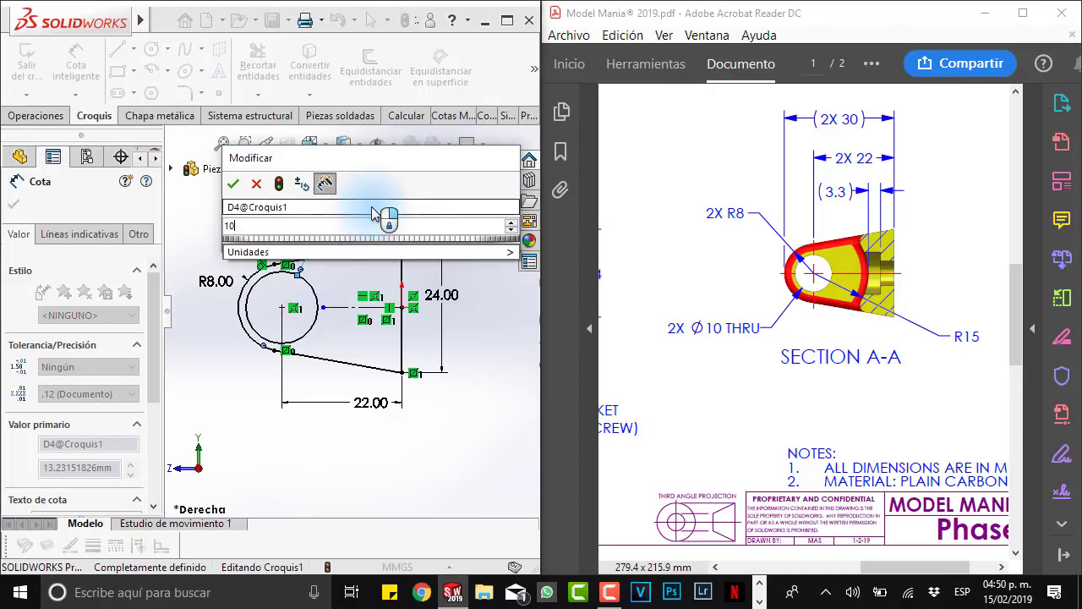
{"action": "key", "text": "Return"}
{"action": "key", "text": "Escape"}
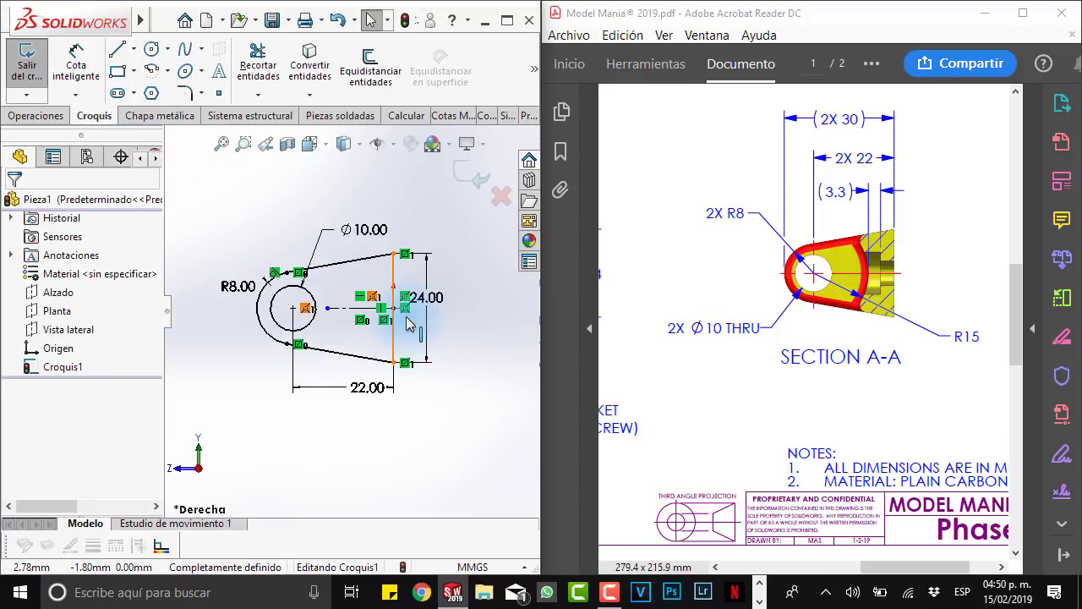
{"action": "scroll", "coordinate": [359, 310], "scroll_direction": "up", "scroll_amount": 2}
Step: Extrude the lug sketch as a Mid Plane boss 70 mm deep
{"action": "left_click", "coordinate": [26, 117]}
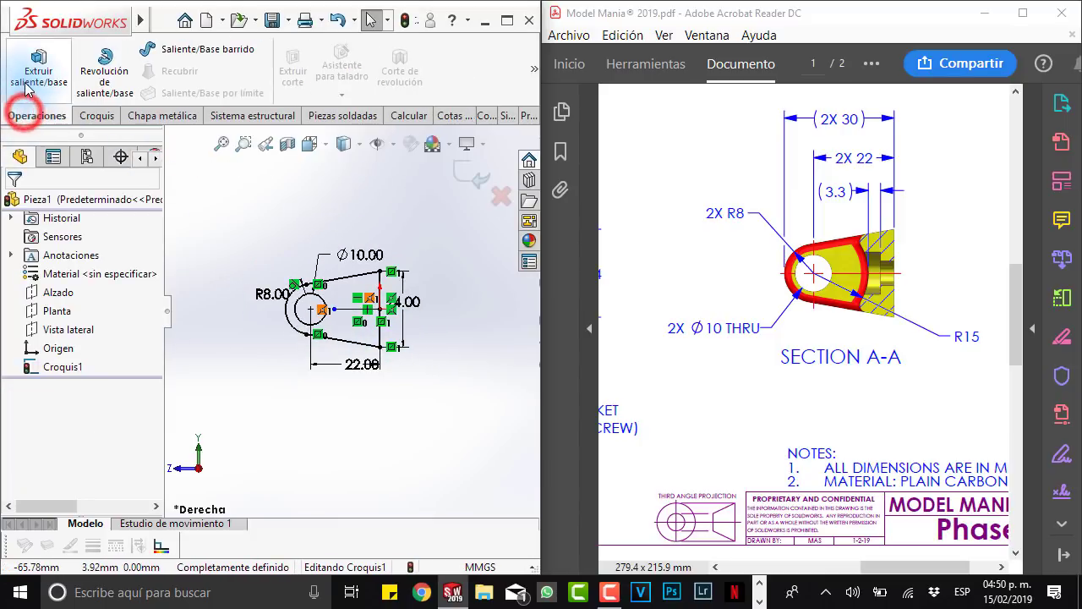
{"action": "left_click", "coordinate": [29, 82]}
{"action": "left_click", "coordinate": [72, 306]}
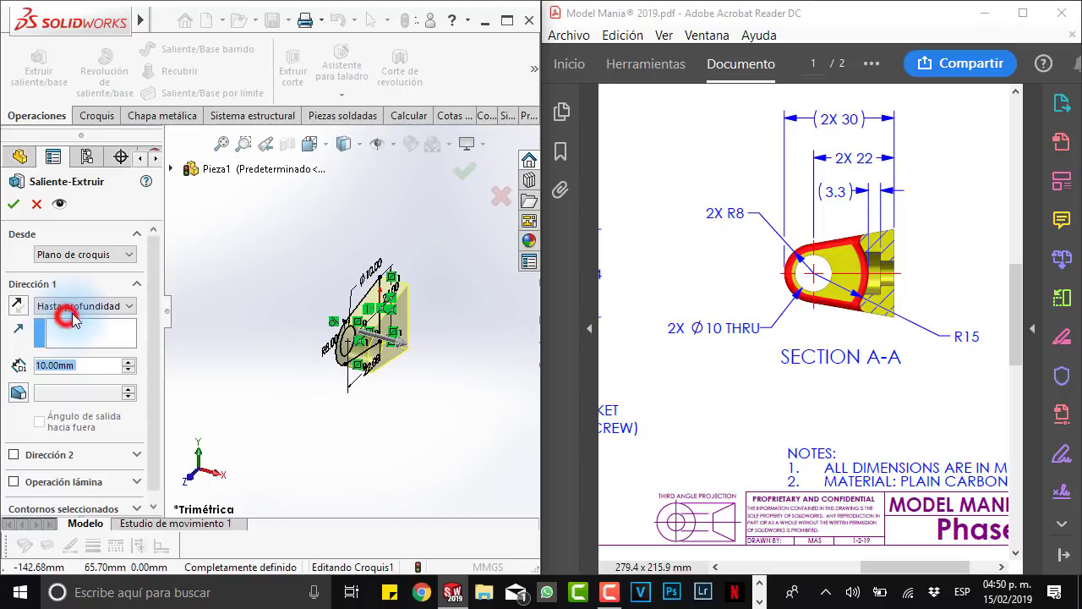
{"action": "left_click", "coordinate": [67, 377]}
{"action": "left_click", "coordinate": [786, 372]}
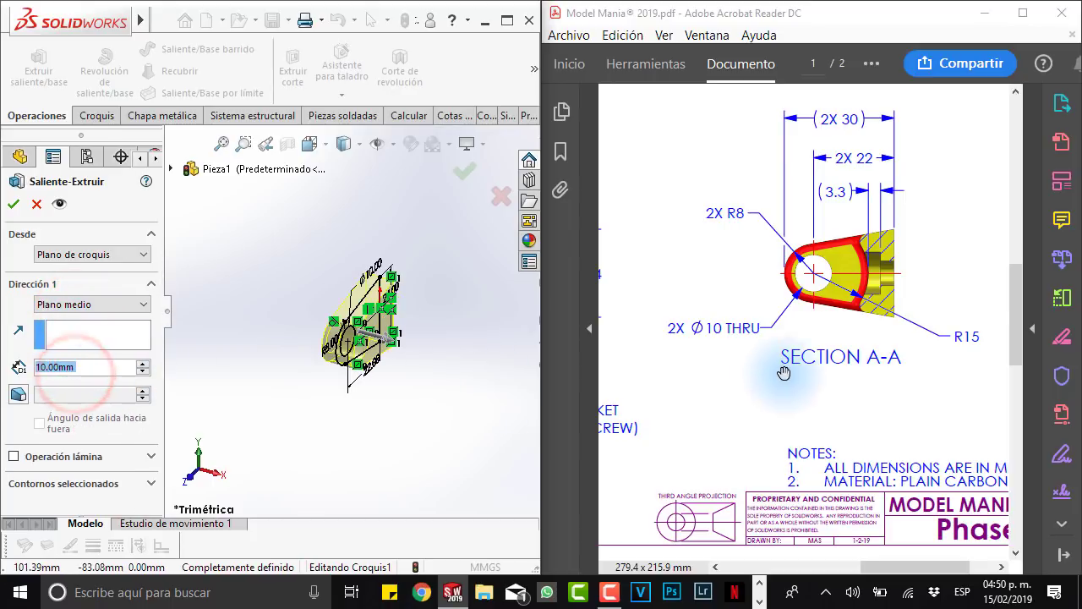
{"action": "scroll", "coordinate": [790, 356], "scroll_direction": "left", "scroll_amount": 5}
{"action": "left_click_drag", "start_coordinate": [797, 330], "coordinate": [939, 375]}
{"action": "left_click_drag", "start_coordinate": [901, 232], "coordinate": [935, 234]}
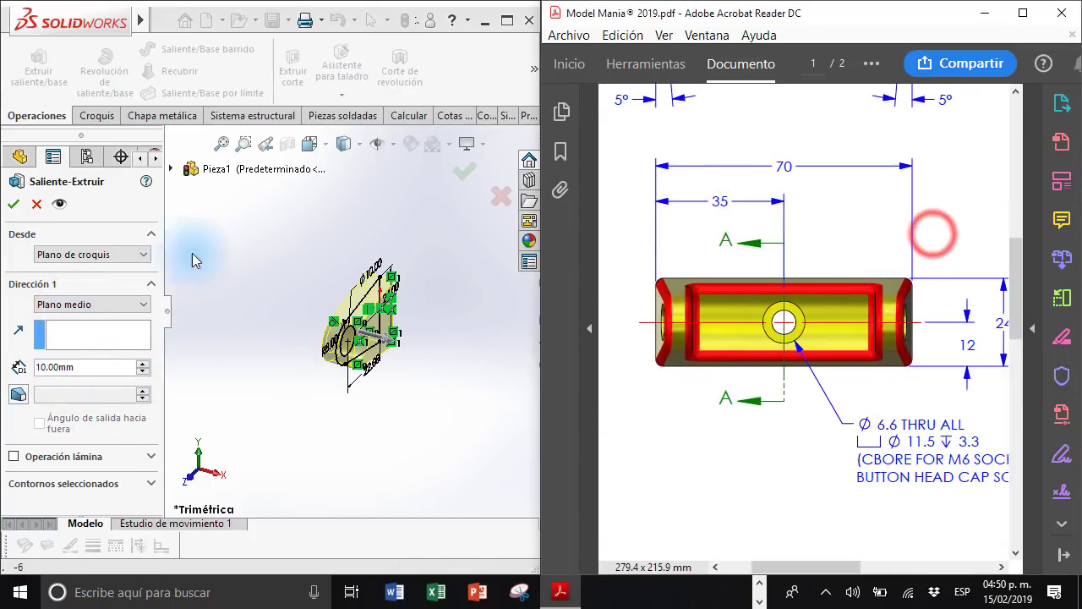
{"action": "double_click", "coordinate": [107, 367]}
{"action": "type", "text": "70"}
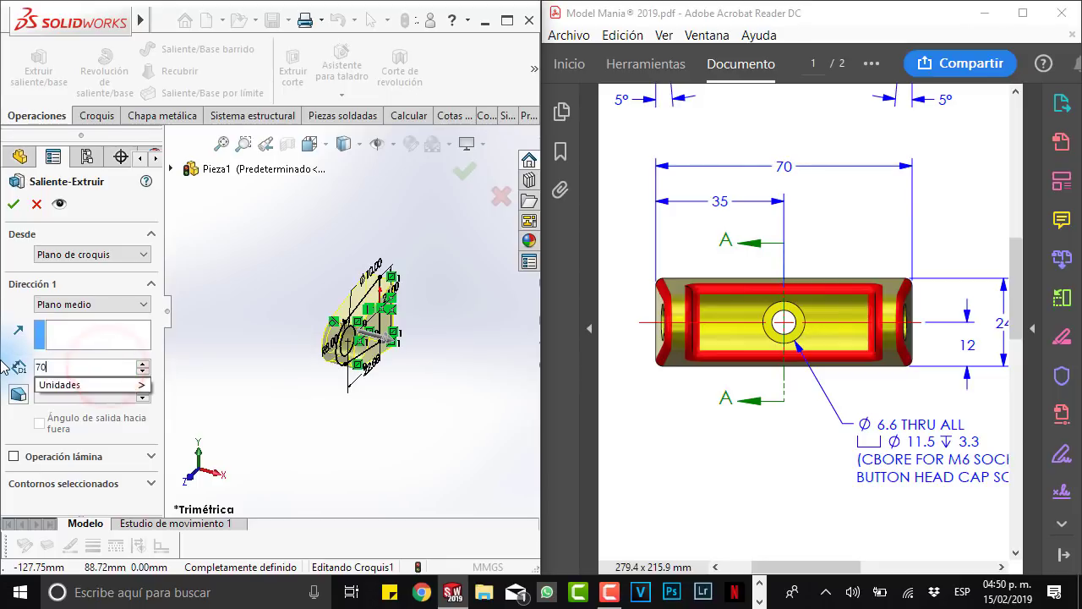
{"action": "key", "text": "Return"}
Step: Orbit the extruded bar and pan the PDF drawing to the top view dimensions
{"action": "middle_click_drag", "start_coordinate": [362, 382], "coordinate": [352, 355]}
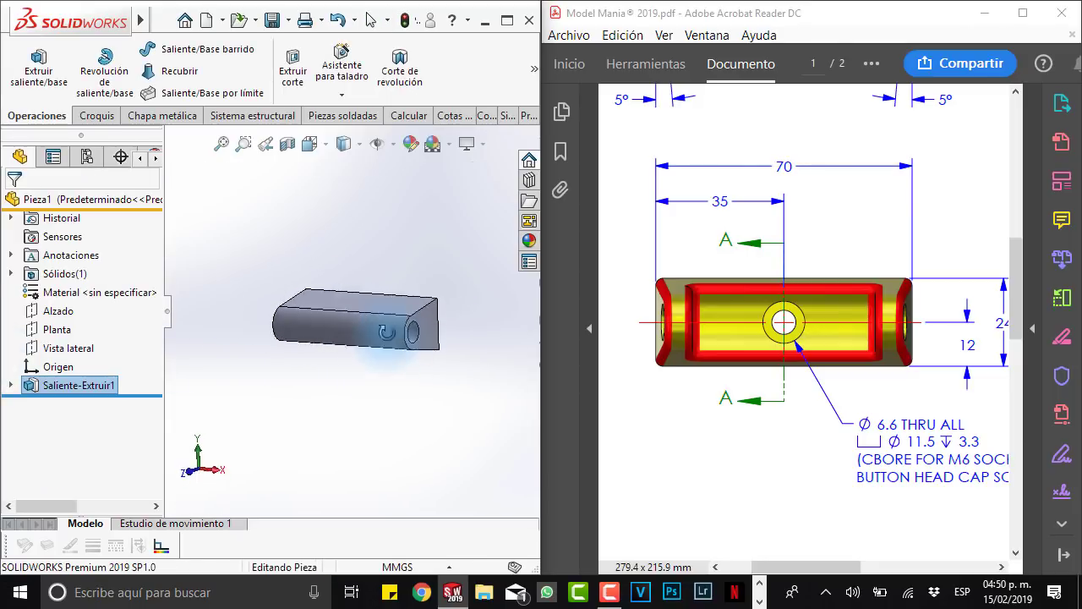
{"action": "scroll", "coordinate": [389, 330], "scroll_direction": "down", "scroll_amount": 3}
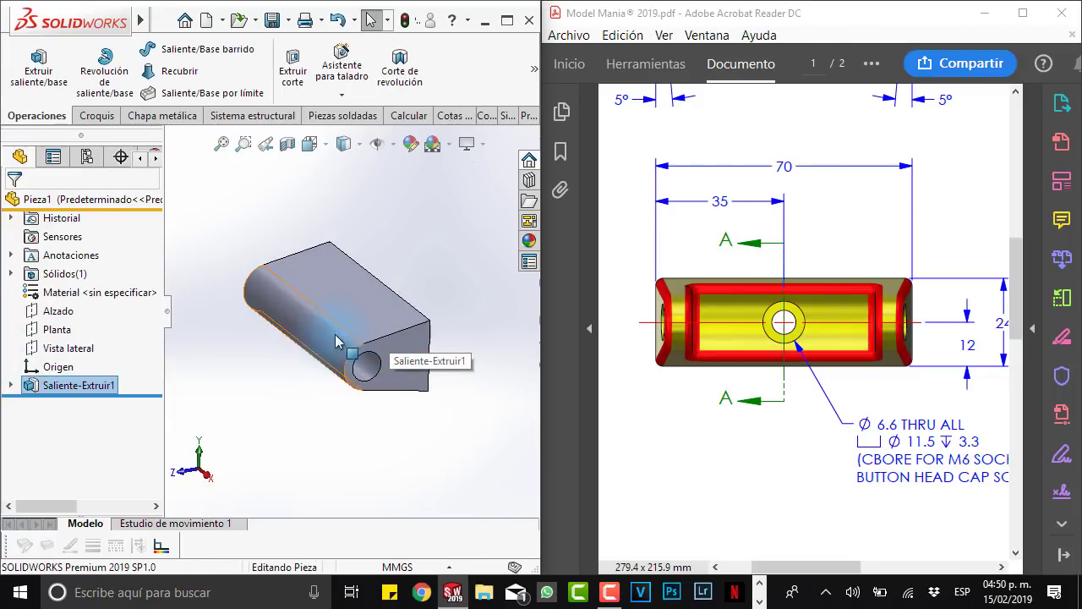
{"action": "left_click", "coordinate": [759, 309]}
{"action": "scroll", "coordinate": [761, 309], "scroll_direction": "up", "scroll_amount": 3}
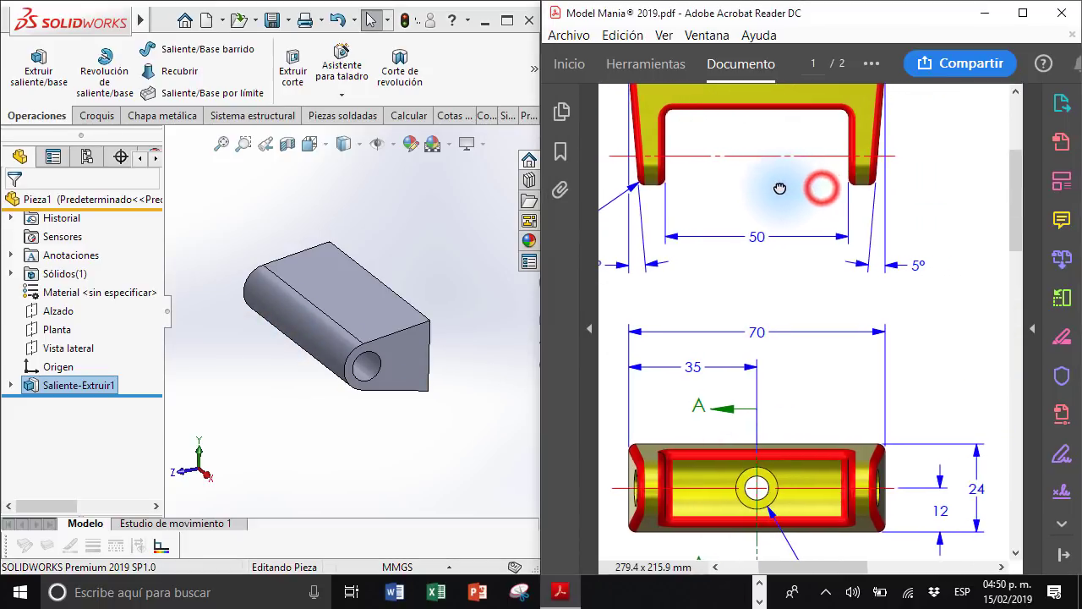
{"action": "left_click_drag", "start_coordinate": [797, 153], "coordinate": [591, 149]}
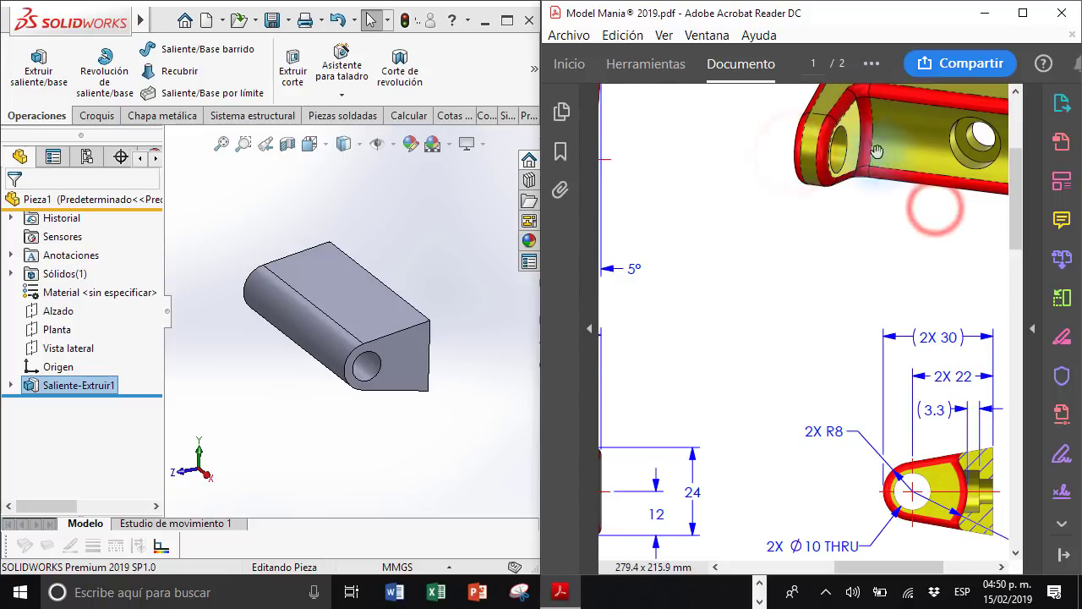
{"action": "left_click_drag", "start_coordinate": [752, 198], "coordinate": [911, 234]}
{"action": "left_click_drag", "start_coordinate": [680, 249], "coordinate": [829, 247]}
{"action": "left_click_drag", "start_coordinate": [851, 290], "coordinate": [756, 262]}
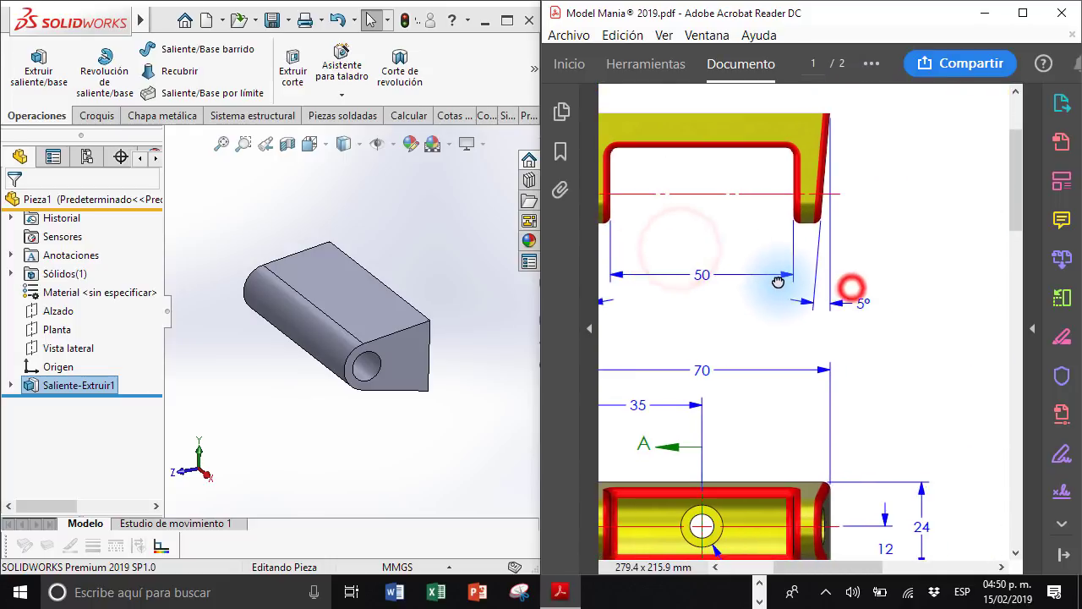
{"action": "left_click", "coordinate": [414, 230]}
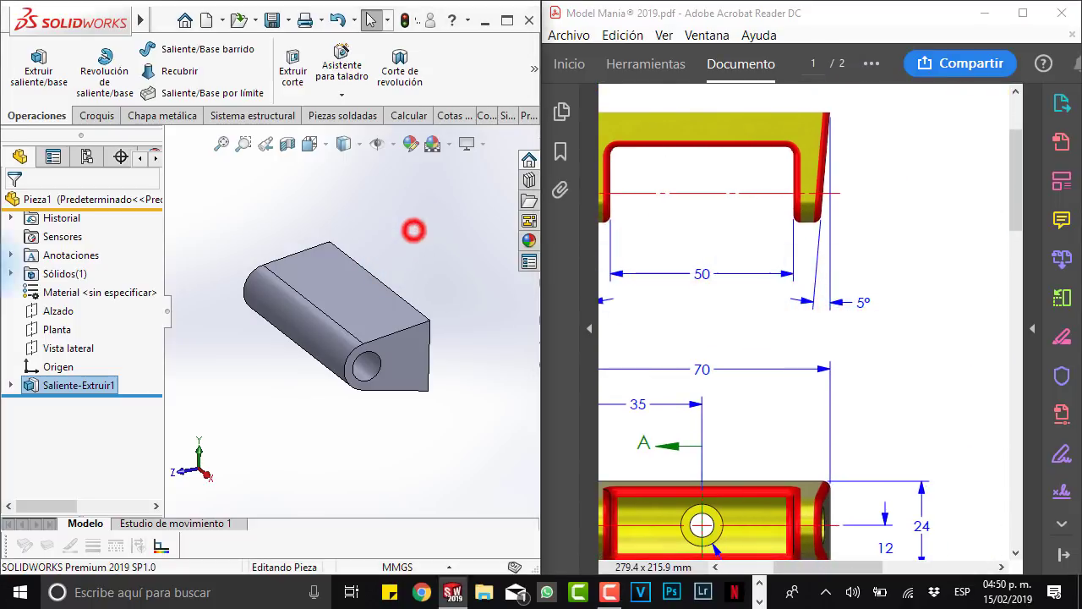
Step: Start Croquis2 on the side plane and draw a circle centred on the hole
{"action": "left_click", "coordinate": [57, 349]}
{"action": "left_click", "coordinate": [66, 325]}
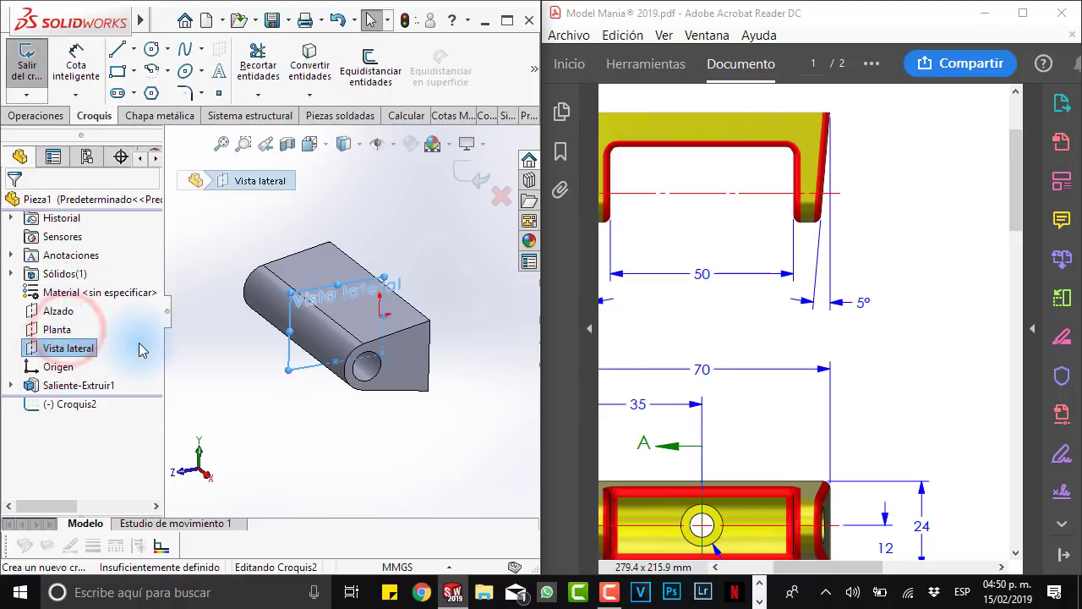
{"action": "left_click", "coordinate": [220, 238]}
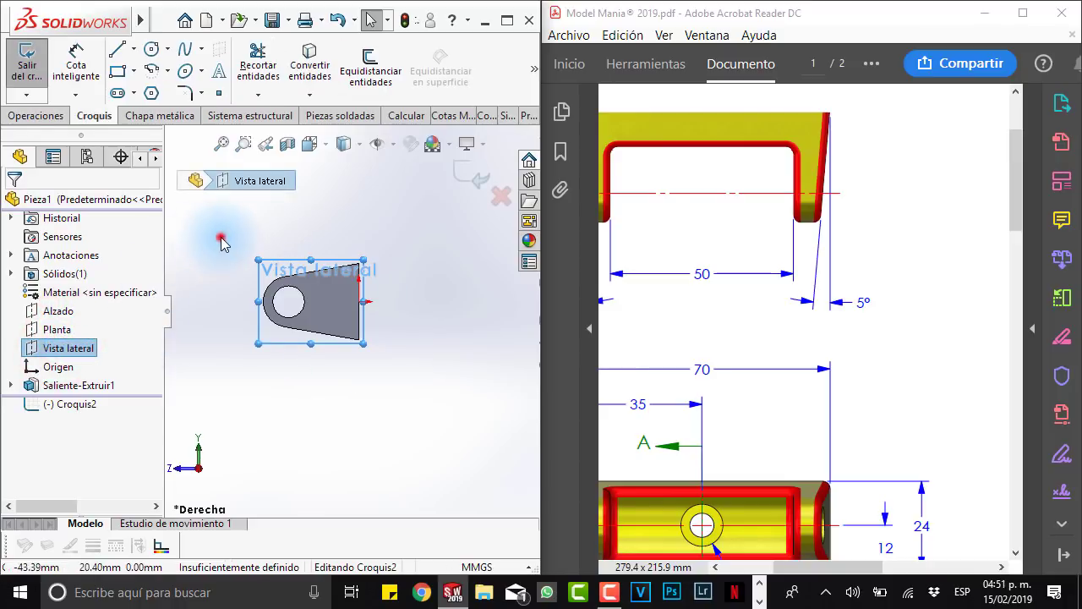
{"action": "left_click", "coordinate": [153, 47]}
{"action": "left_click", "coordinate": [289, 302]}
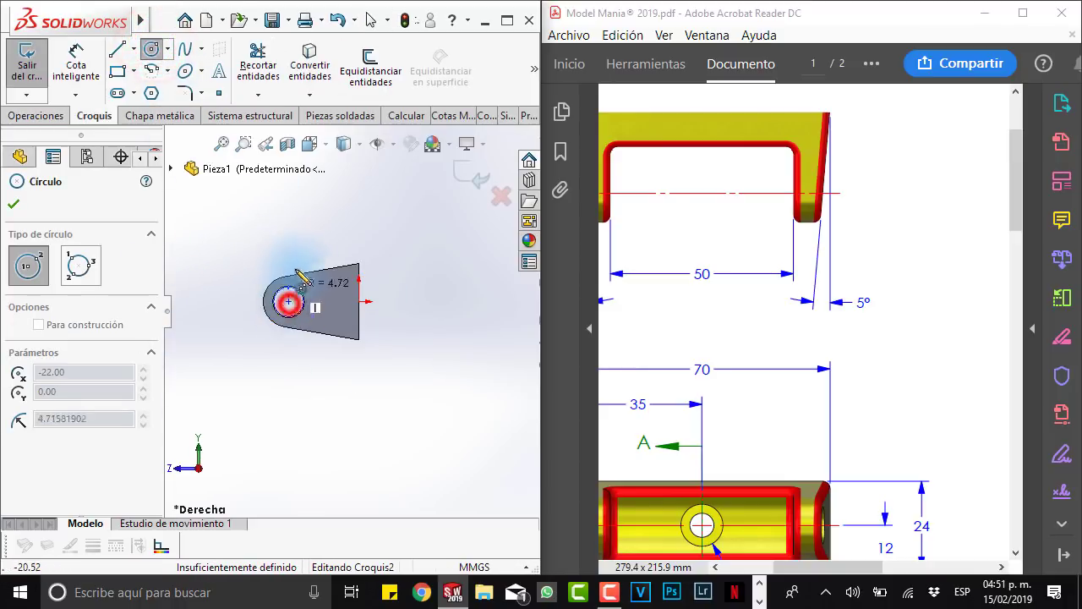
{"action": "left_click", "coordinate": [303, 252]}
Step: Dimension the circle to 30 mm diameter and display it as radius R15
{"action": "left_click", "coordinate": [76, 59]}
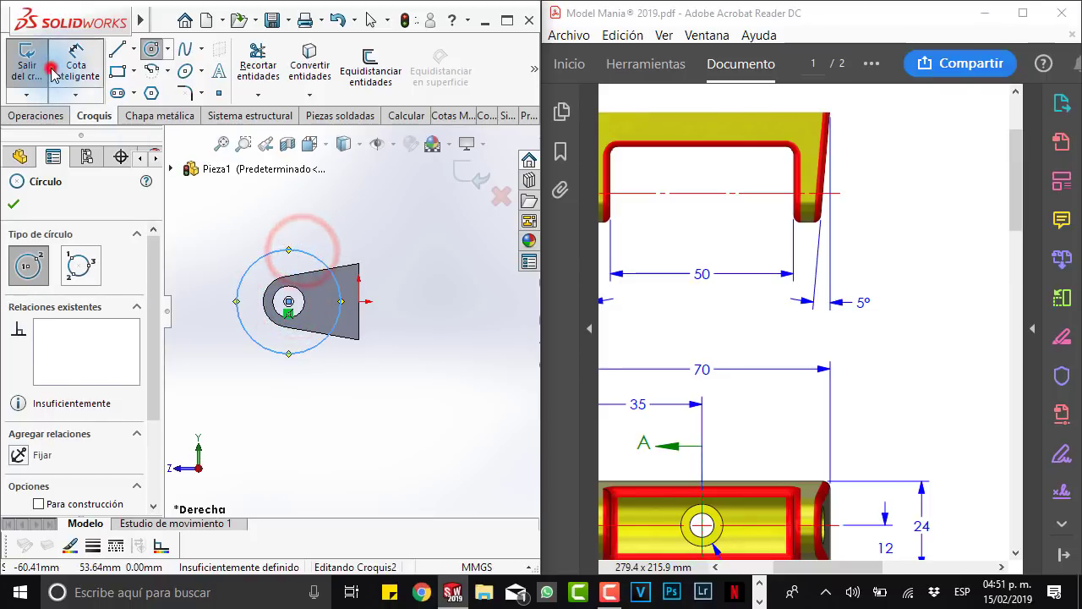
{"action": "left_click", "coordinate": [948, 382]}
{"action": "scroll", "coordinate": [947, 382], "scroll_direction": "down", "scroll_amount": 5}
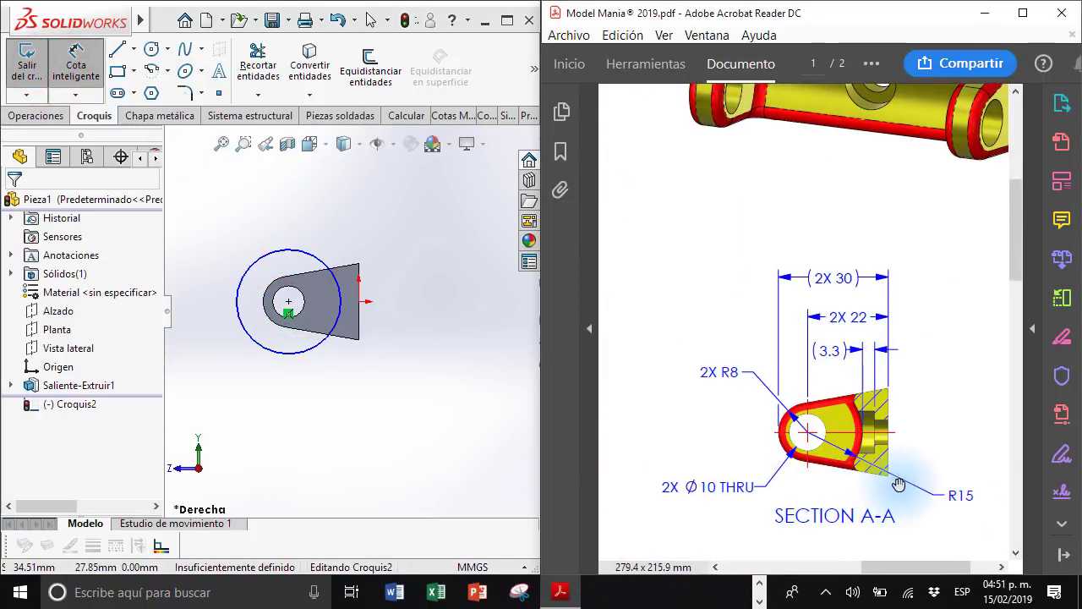
{"action": "left_click", "coordinate": [296, 251]}
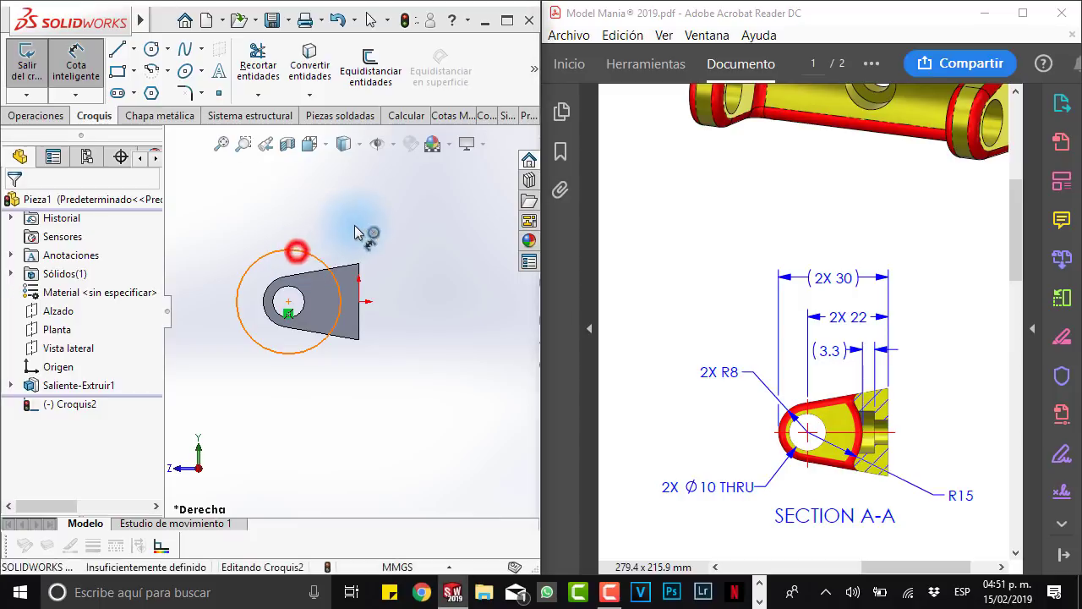
{"action": "left_click", "coordinate": [360, 231]}
{"action": "type", "text": "30"}
{"action": "key", "text": "Return"}
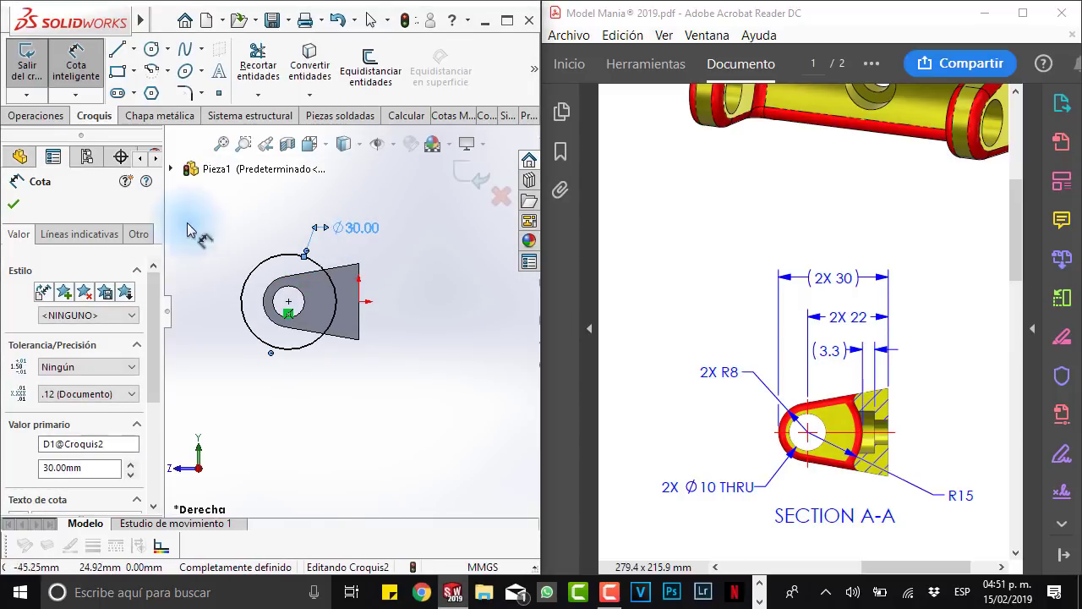
{"action": "left_click", "coordinate": [89, 232]}
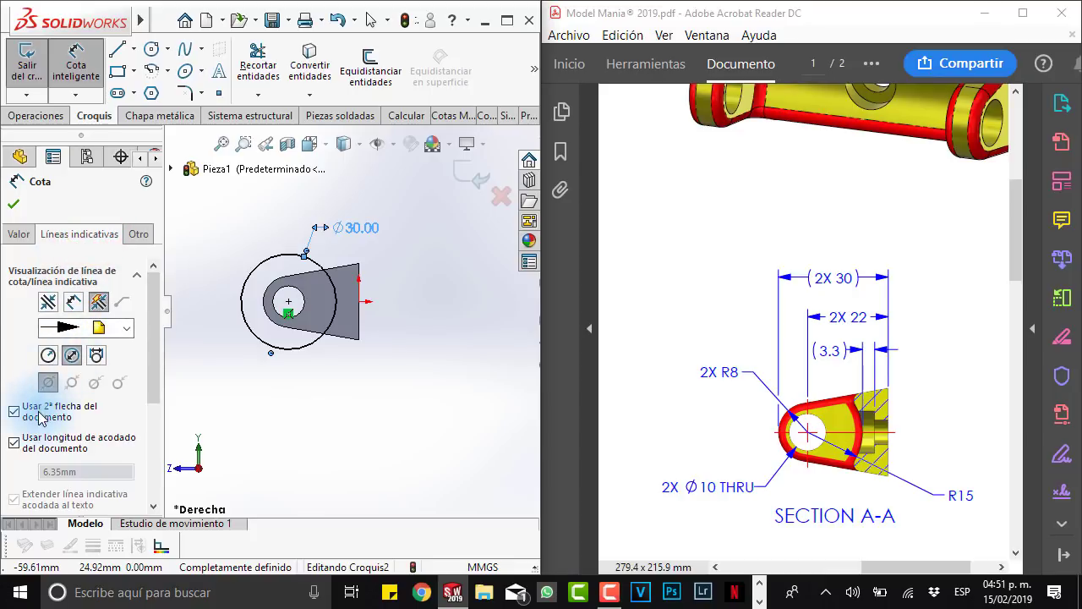
{"action": "left_click", "coordinate": [49, 359]}
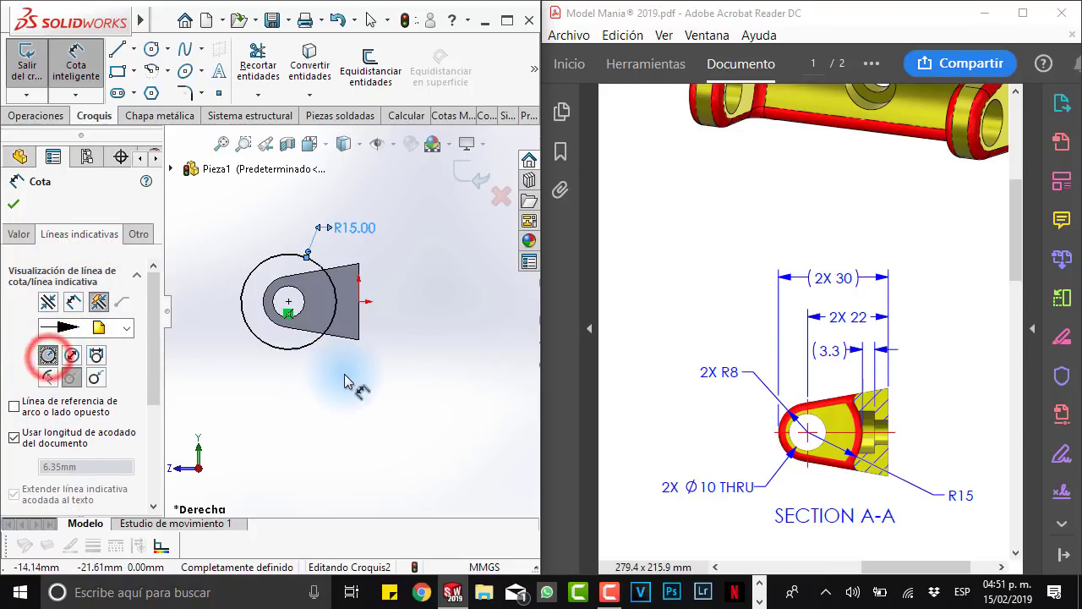
{"action": "left_click", "coordinate": [366, 378]}
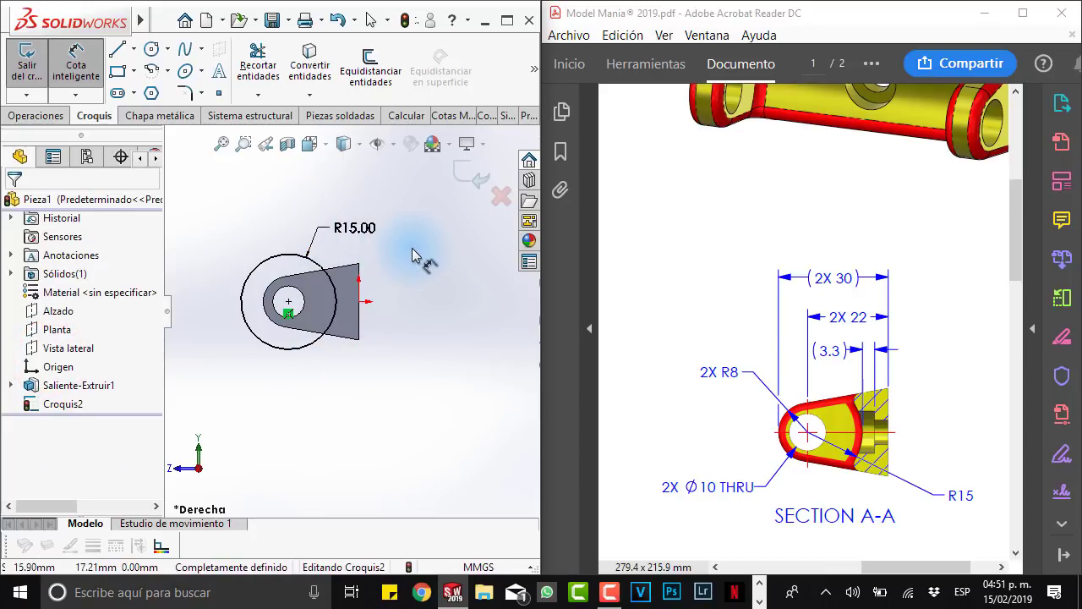
{"action": "key", "text": "Escape"}
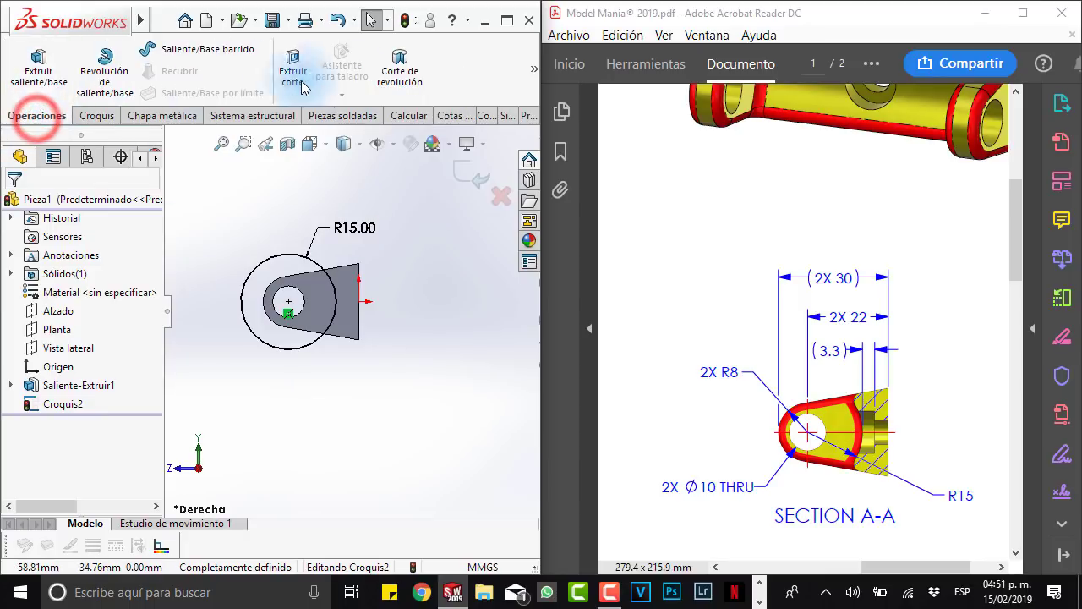
Step: Cut the R15 circle as a Mid Plane extruded cut 50 mm deep, creating Cortar-Extruir1
{"action": "left_click", "coordinate": [292, 66]}
{"action": "left_click_drag", "start_coordinate": [677, 341], "coordinate": [768, 331]}
{"action": "left_click", "coordinate": [81, 309]}
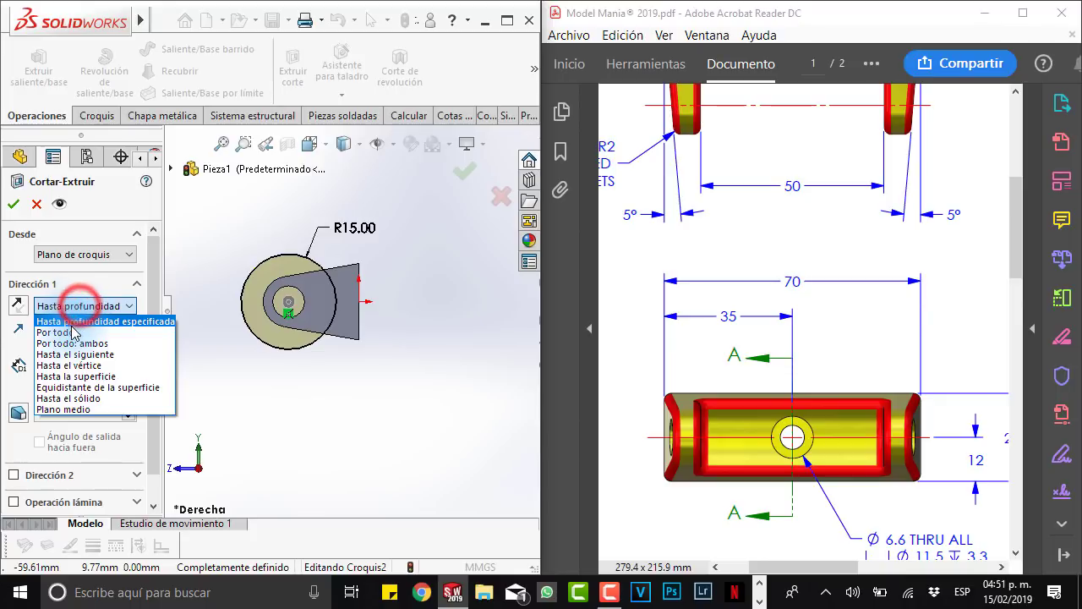
{"action": "left_click", "coordinate": [83, 409]}
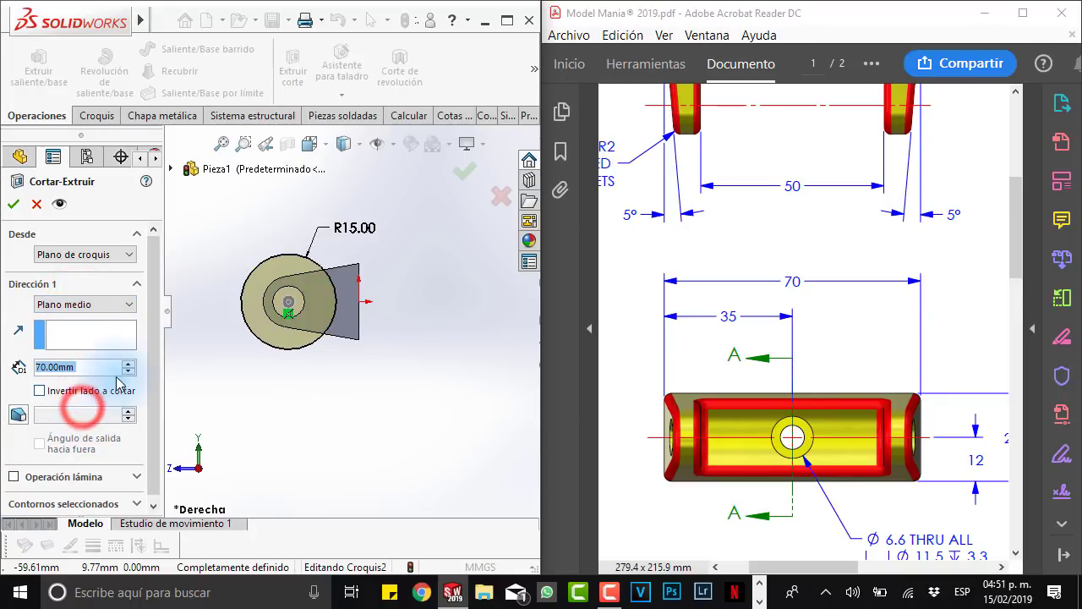
{"action": "left_click", "coordinate": [128, 363]}
{"action": "middle_click_drag", "start_coordinate": [338, 350], "coordinate": [388, 368]}
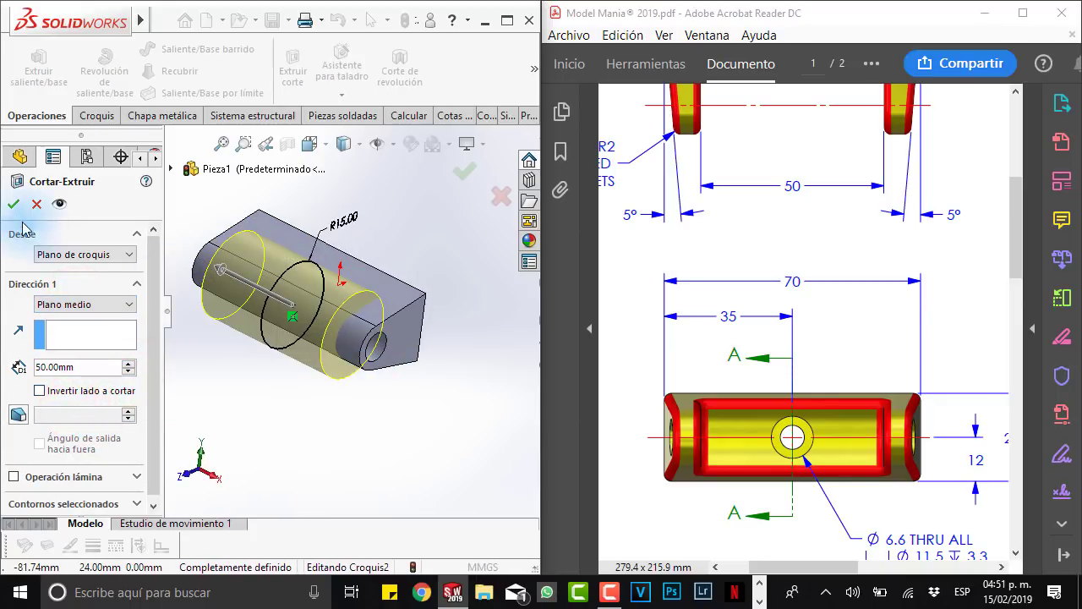
{"action": "left_click", "coordinate": [15, 206]}
{"action": "mouse_move", "coordinate": [414, 232]}
{"action": "middle_mouse_down"}
{"action": "mouse_move", "coordinate": [251, 289]}
{"action": "mouse_move", "coordinate": [420, 375]}
{"action": "mouse_move", "coordinate": [397, 355]}
{"action": "middle_mouse_up"}
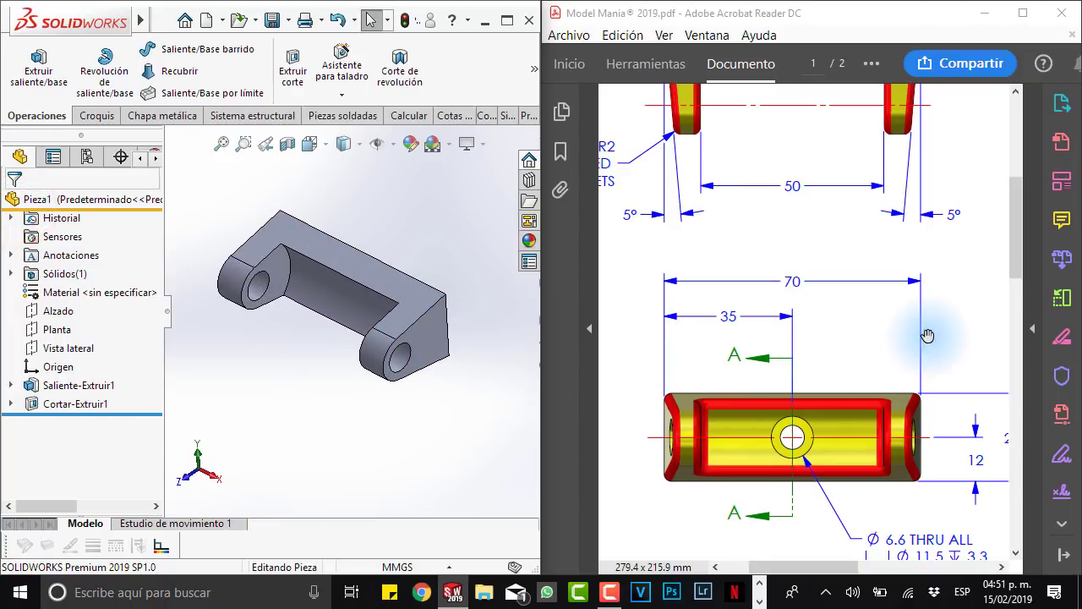
Step: Check the drawing's 5° and R2 callouts, then reveal the Nervio and Ángulo de salida features
{"action": "mouse_move", "coordinate": [928, 333]}
{"action": "left_mouse_down"}
{"action": "mouse_move", "coordinate": [896, 327]}
{"action": "mouse_move", "coordinate": [921, 428]}
{"action": "left_mouse_up"}
{"action": "mouse_move", "coordinate": [834, 338]}
{"action": "left_mouse_down"}
{"action": "mouse_move", "coordinate": [823, 283]}
{"action": "mouse_move", "coordinate": [842, 280]}
{"action": "mouse_move", "coordinate": [855, 304]}
{"action": "left_mouse_up"}
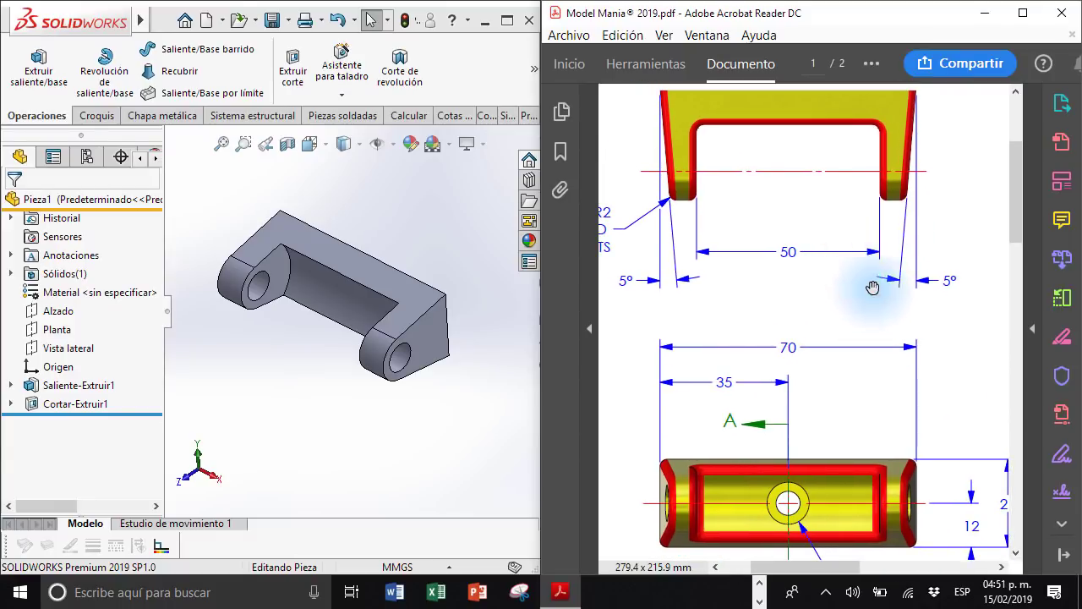
{"action": "left_click_drag", "start_coordinate": [703, 211], "coordinate": [801, 223]}
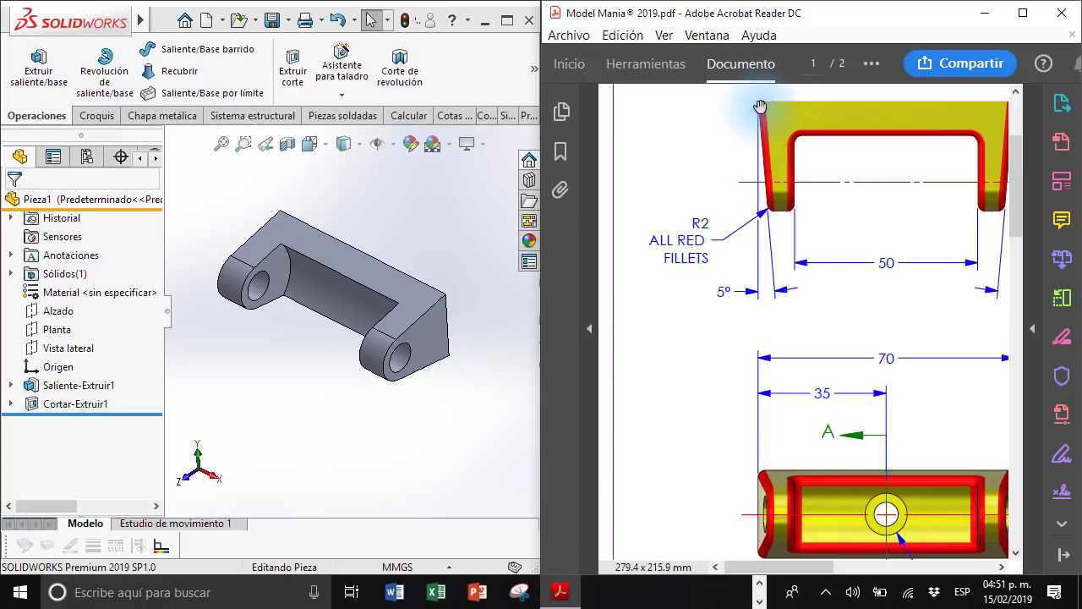
{"action": "left_click", "coordinate": [679, 165]}
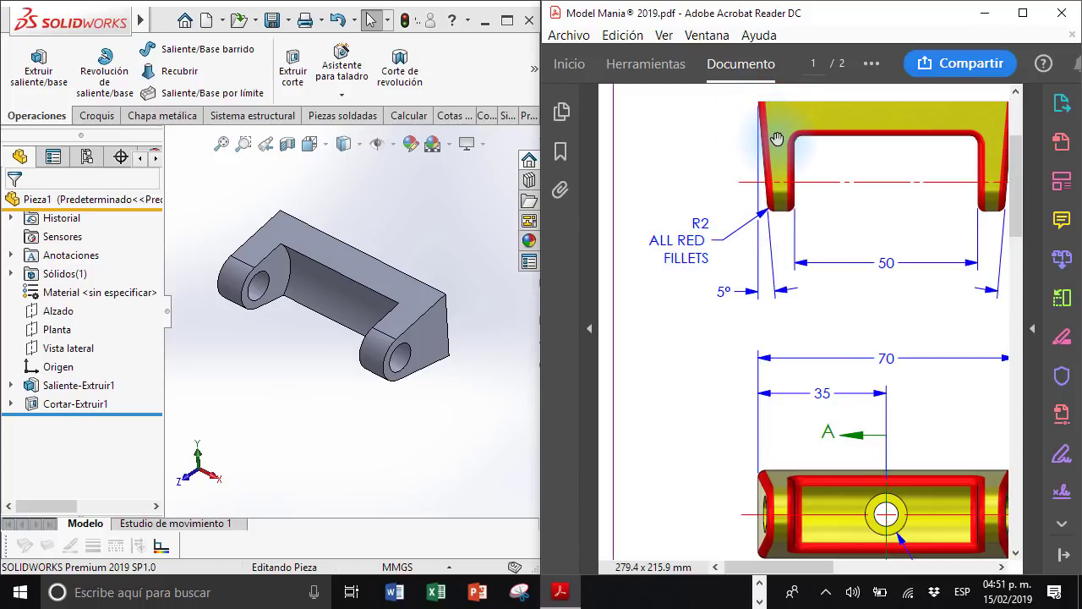
{"action": "left_click_drag", "start_coordinate": [844, 242], "coordinate": [788, 189]}
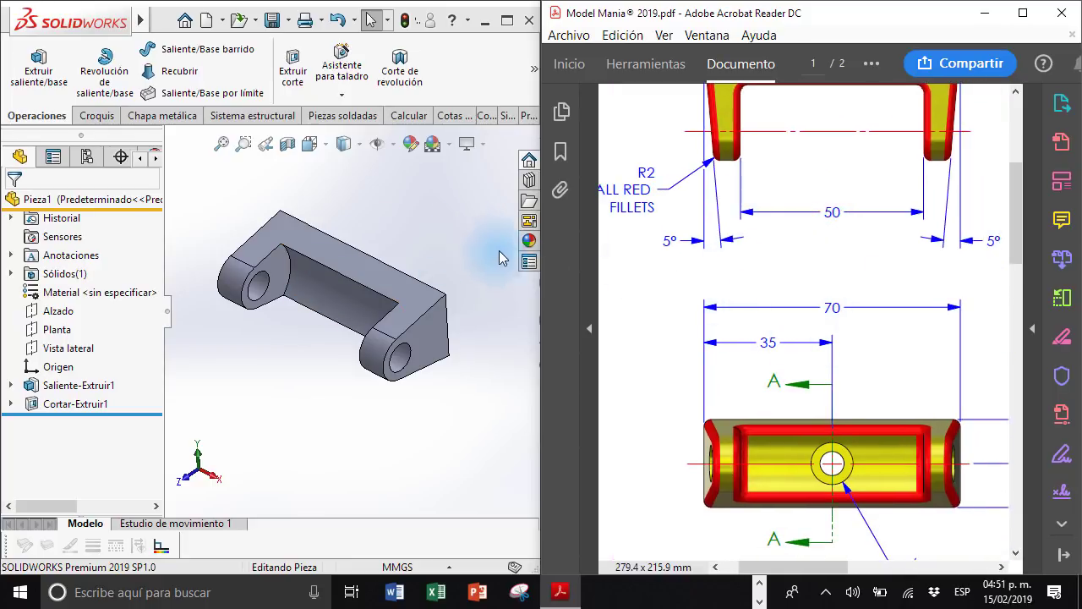
{"action": "left_click_drag", "start_coordinate": [820, 253], "coordinate": [830, 330]}
{"action": "left_click", "coordinate": [406, 193]}
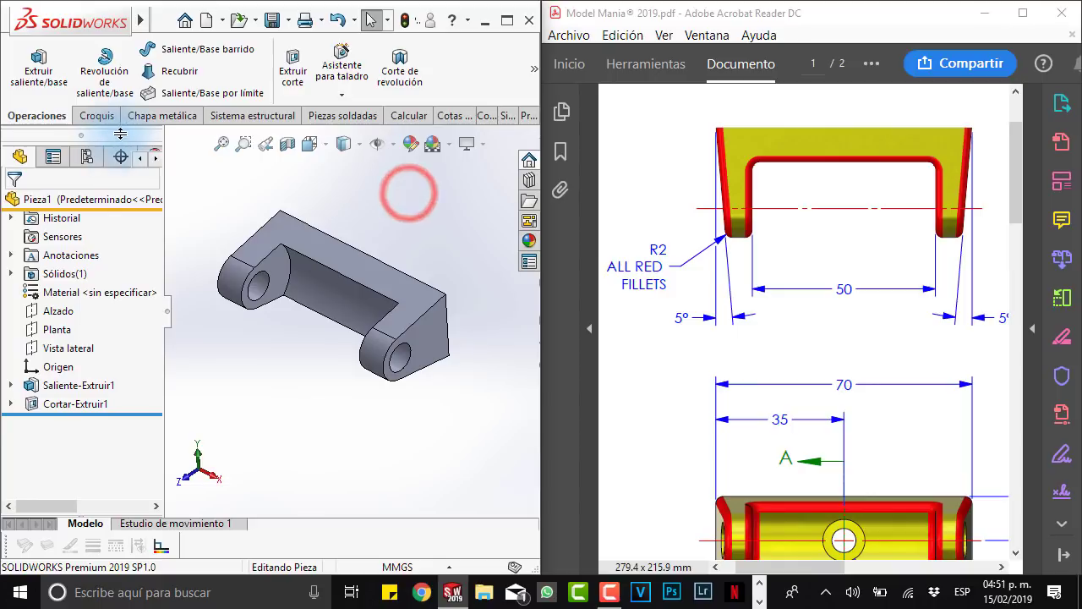
{"action": "left_click", "coordinate": [534, 70]}
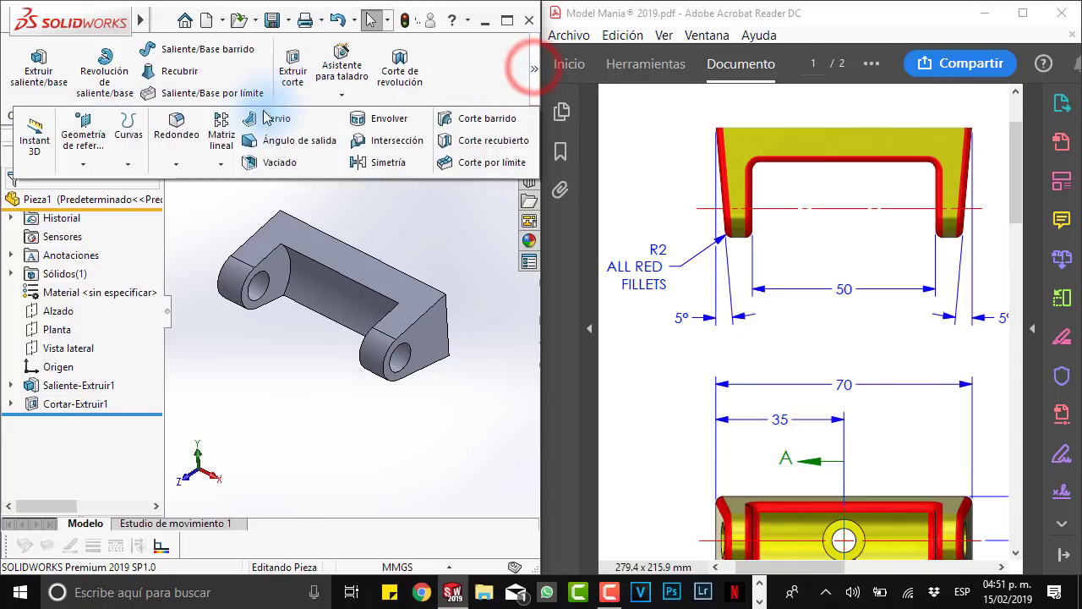
Step: Start a manual parting-line draft using the Alzado plane as pull direction
{"action": "left_click", "coordinate": [263, 142]}
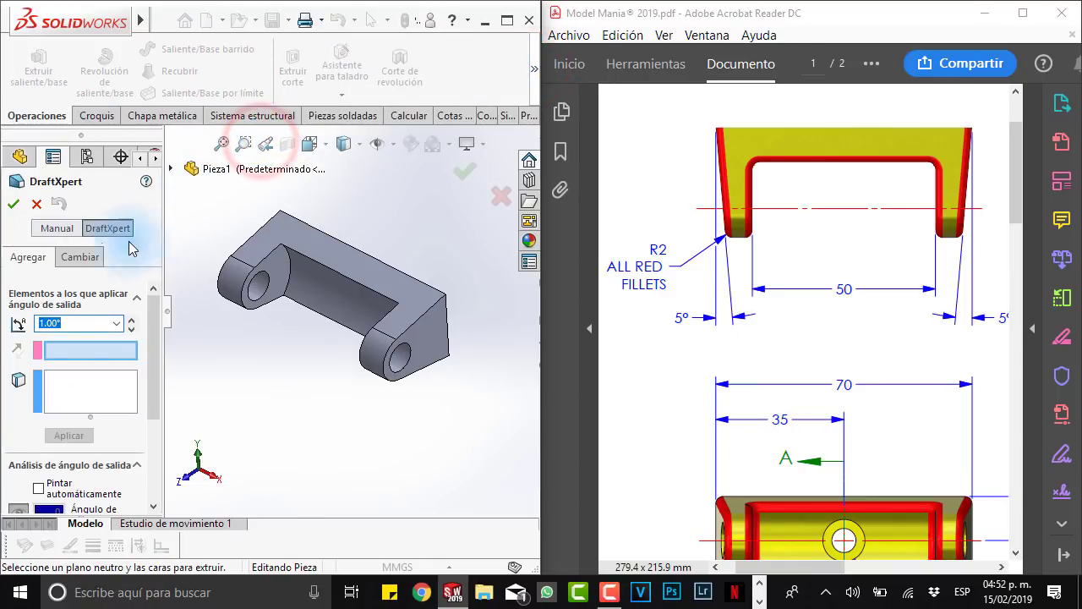
{"action": "left_click", "coordinate": [56, 230]}
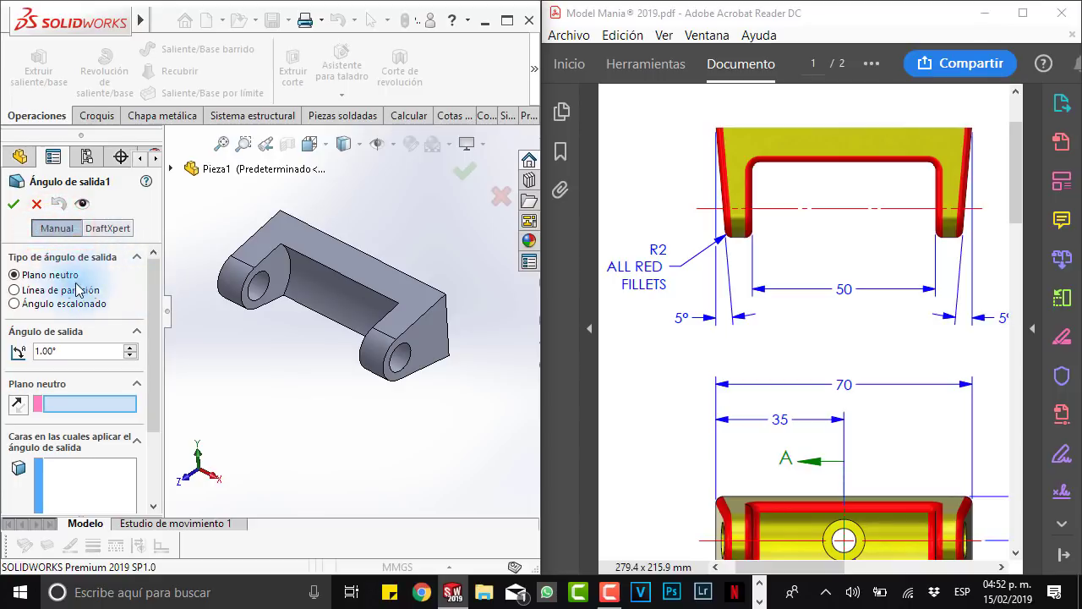
{"action": "left_click", "coordinate": [36, 289]}
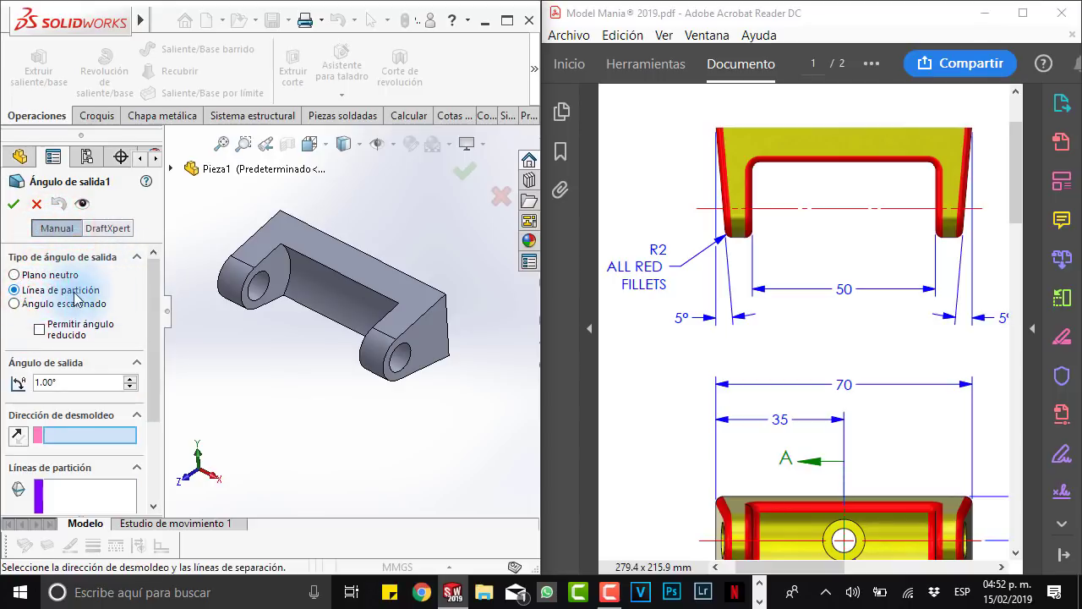
{"action": "middle_click_drag", "start_coordinate": [423, 375], "coordinate": [364, 347]}
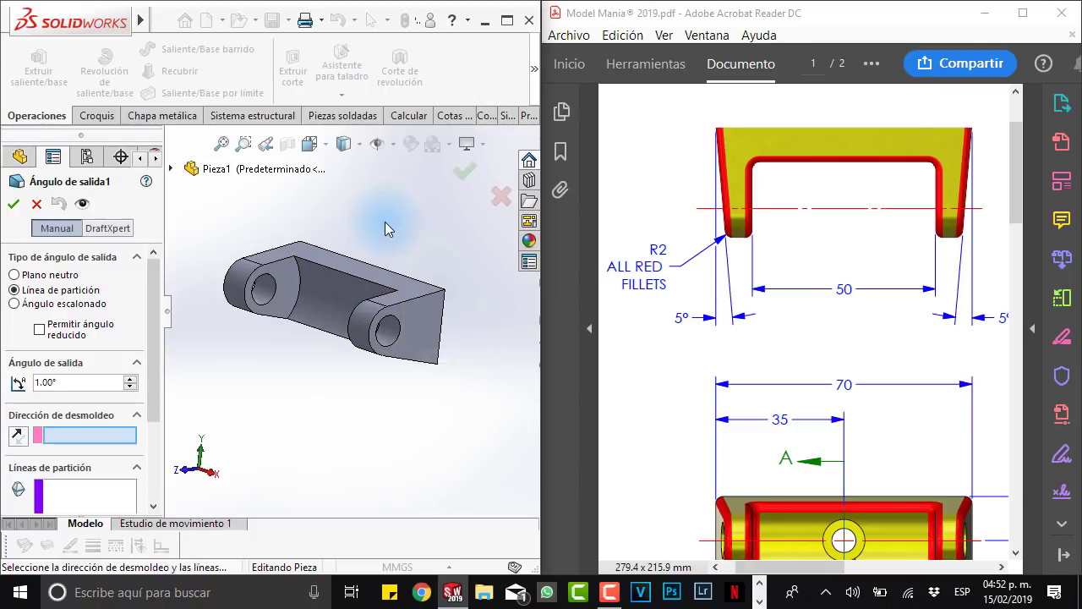
{"action": "left_click", "coordinate": [78, 436]}
{"action": "left_click", "coordinate": [173, 168]}
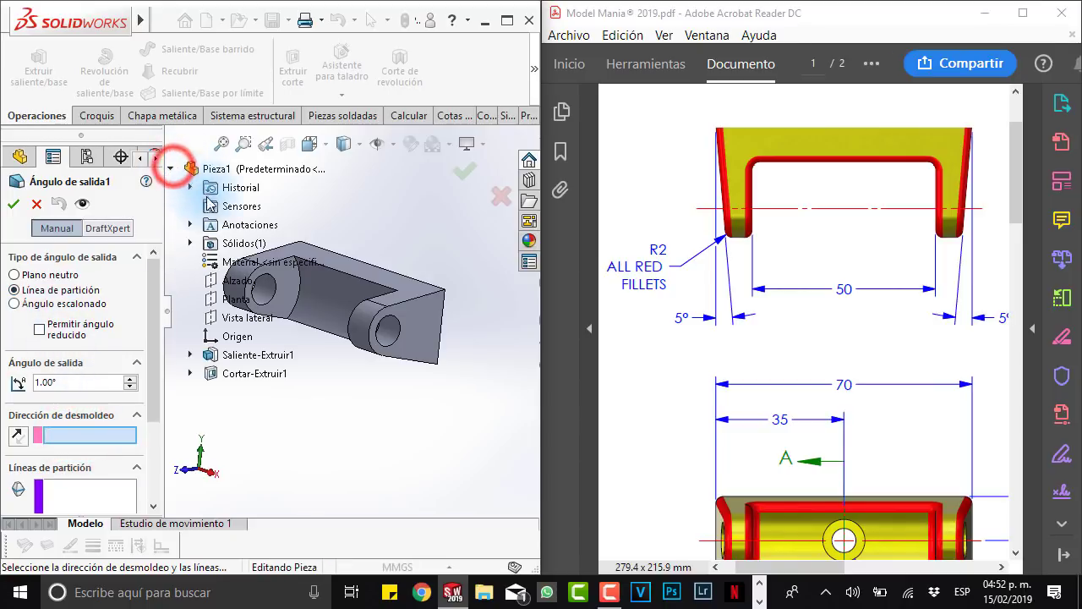
{"action": "left_click", "coordinate": [236, 280]}
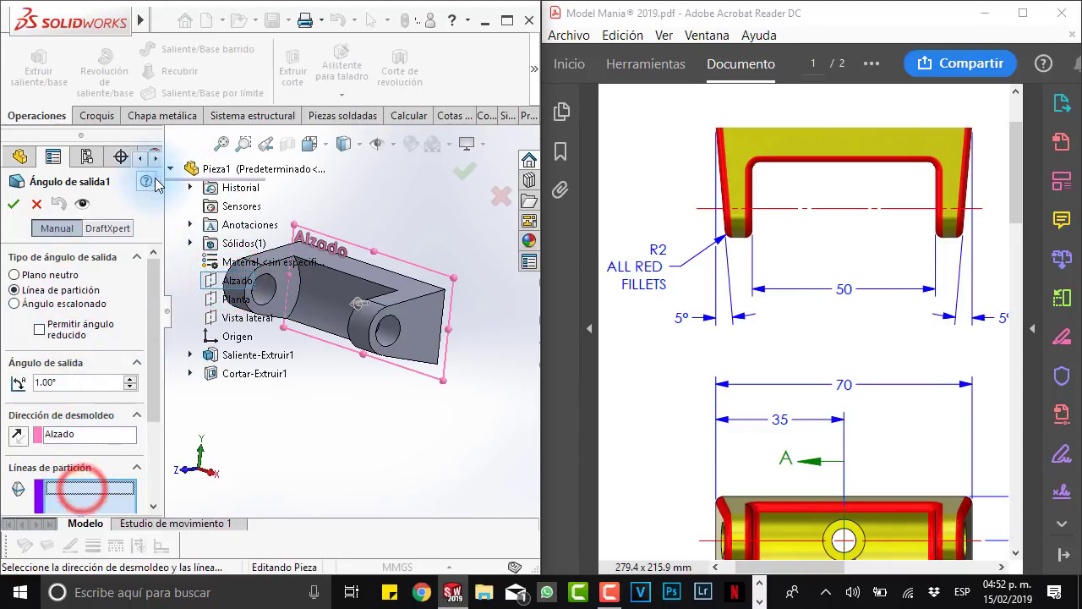
{"action": "left_click", "coordinate": [172, 168]}
Step: Pick the two lug edges as parting lines, raise the angle one step, and confirm
{"action": "left_click", "coordinate": [427, 360]}
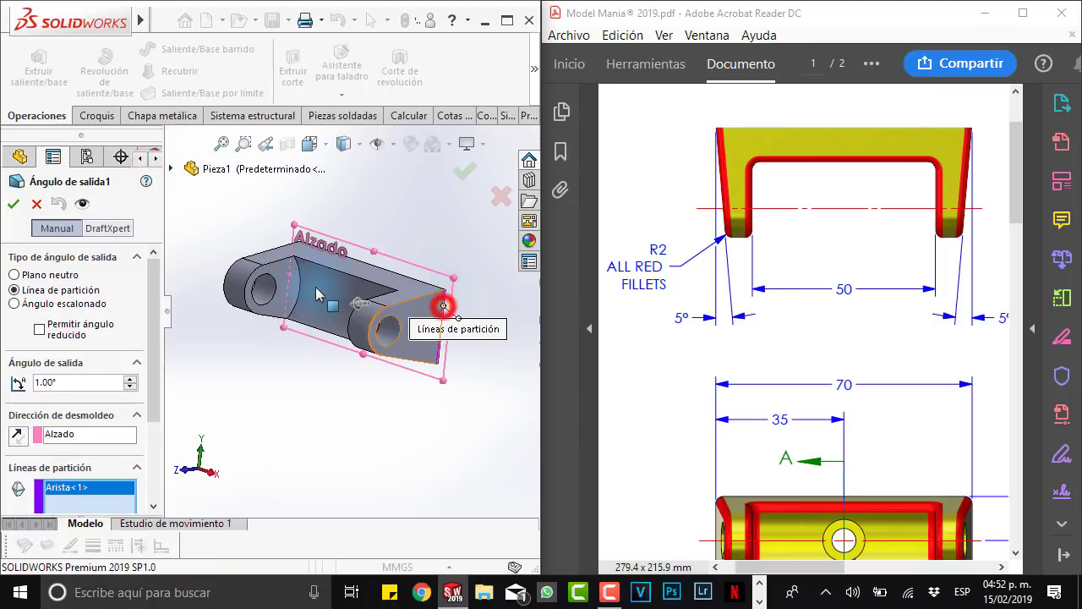
{"action": "middle_click_drag", "start_coordinate": [427, 359], "coordinate": [313, 284]}
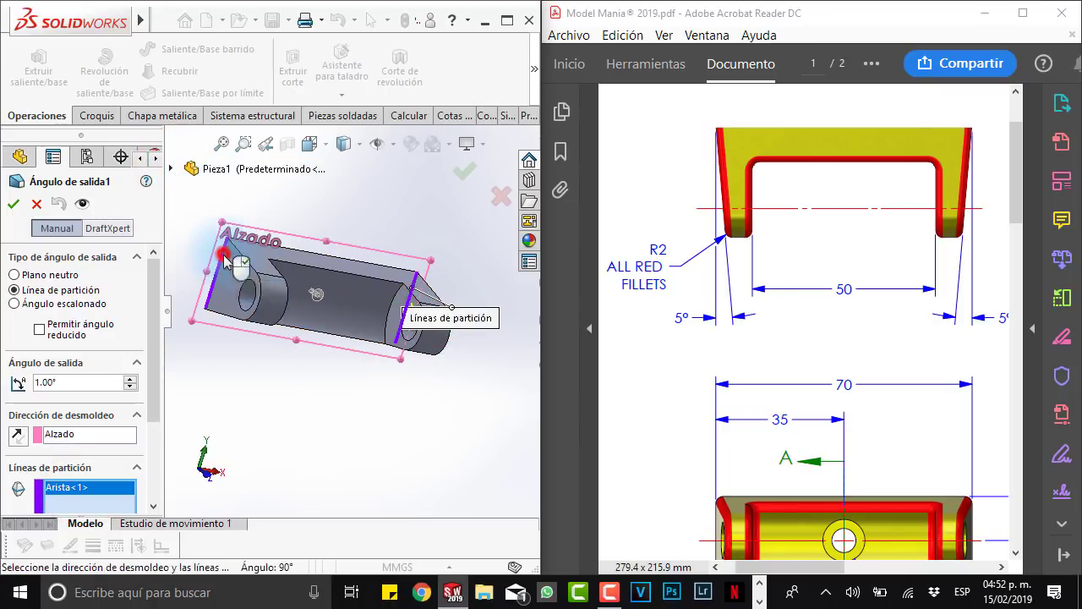
{"action": "left_click", "coordinate": [227, 254]}
{"action": "middle_click_drag", "start_coordinate": [226, 254], "coordinate": [297, 322]}
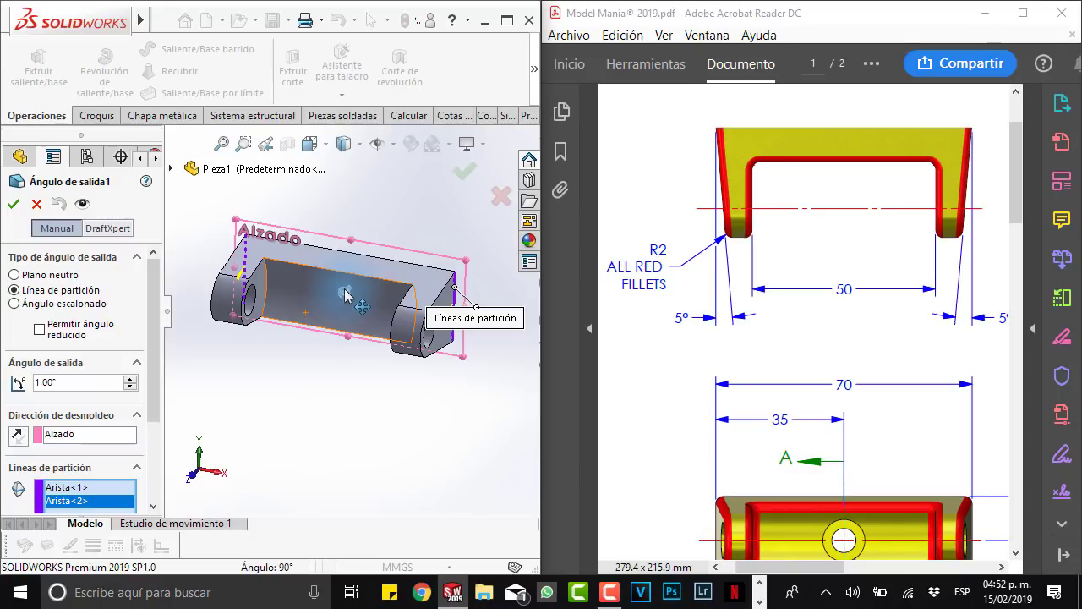
{"action": "middle_click_drag", "start_coordinate": [345, 294], "coordinate": [366, 287]}
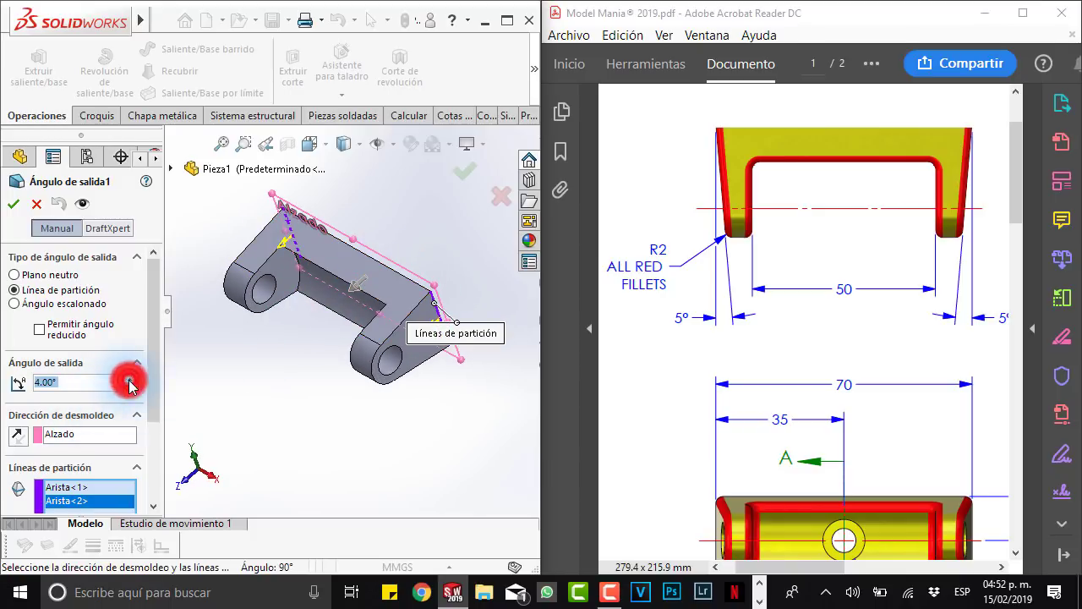
{"action": "left_click", "coordinate": [131, 385]}
{"action": "left_click", "coordinate": [13, 204]}
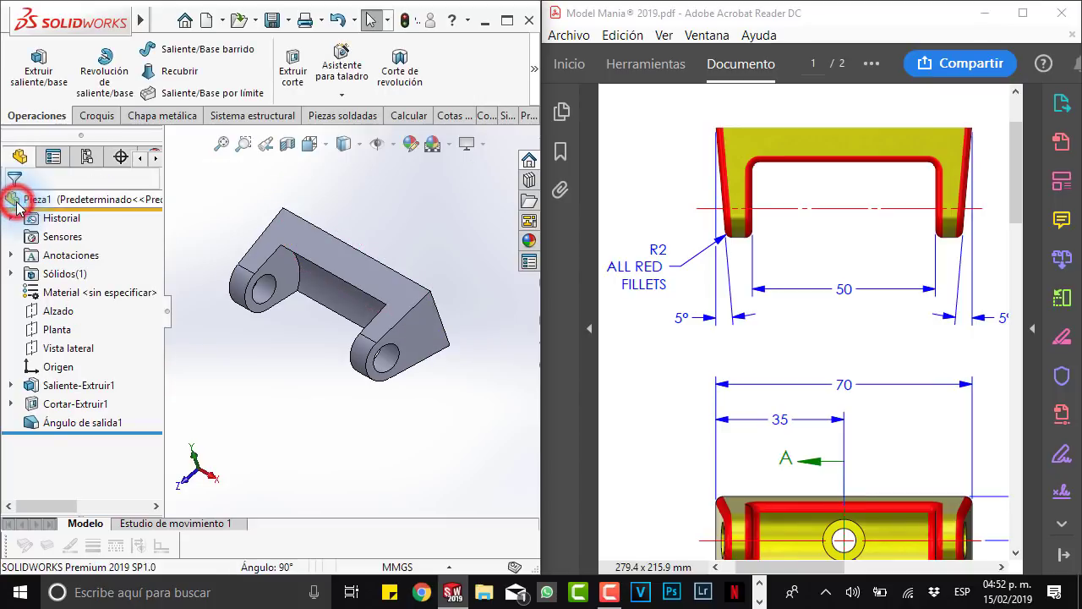
Step: Check the drafted lugs from the Top view and compare before and after the draft
{"action": "left_click", "coordinate": [425, 331]}
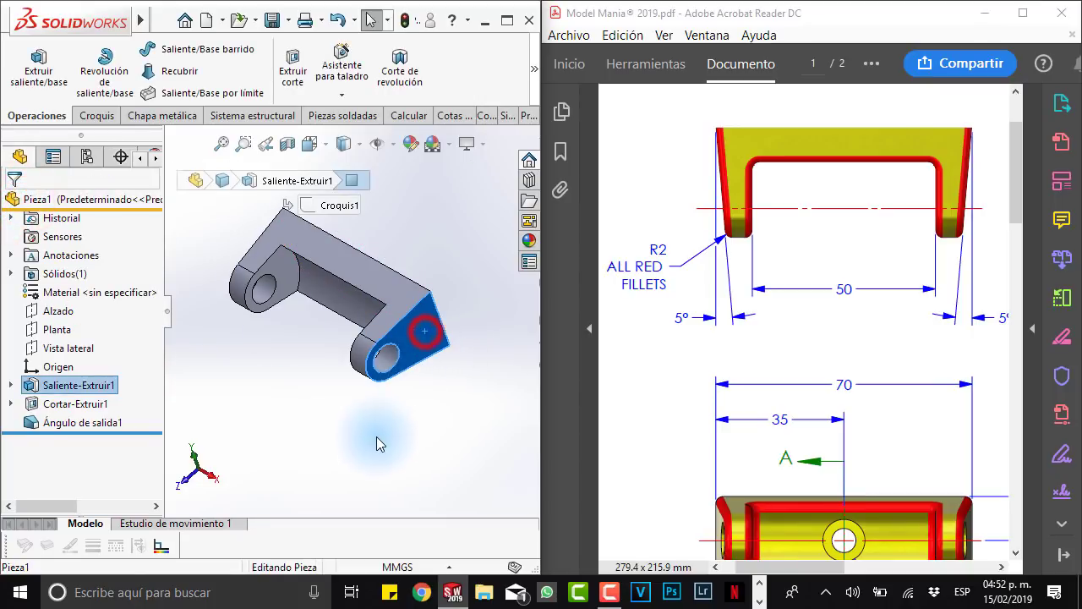
{"action": "left_click", "coordinate": [375, 438]}
{"action": "key", "text": "ctrl+5"}
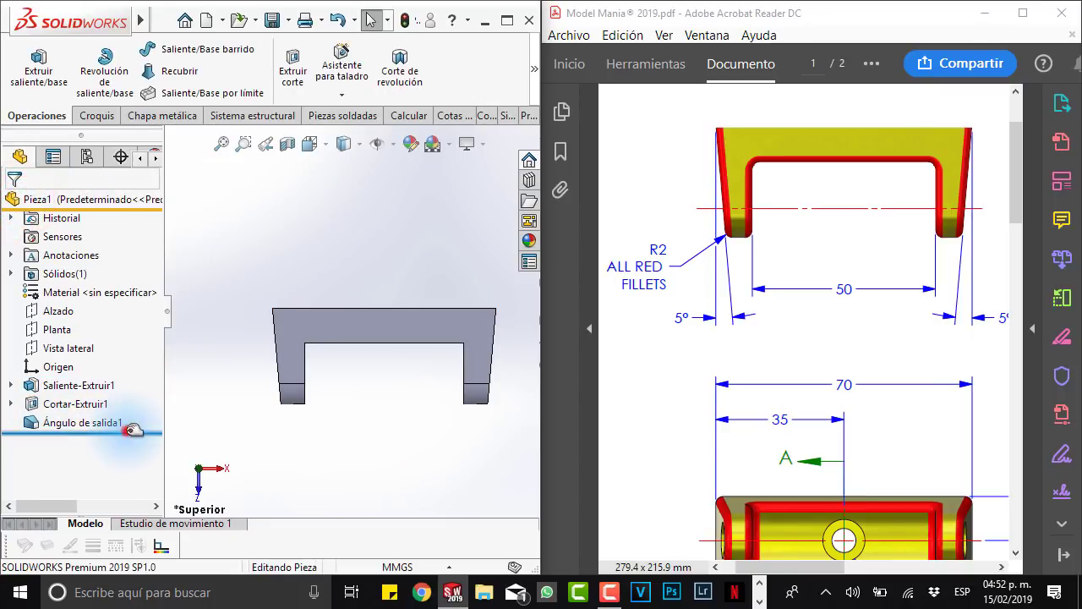
{"action": "left_click_drag", "start_coordinate": [133, 431], "coordinate": [131, 418]}
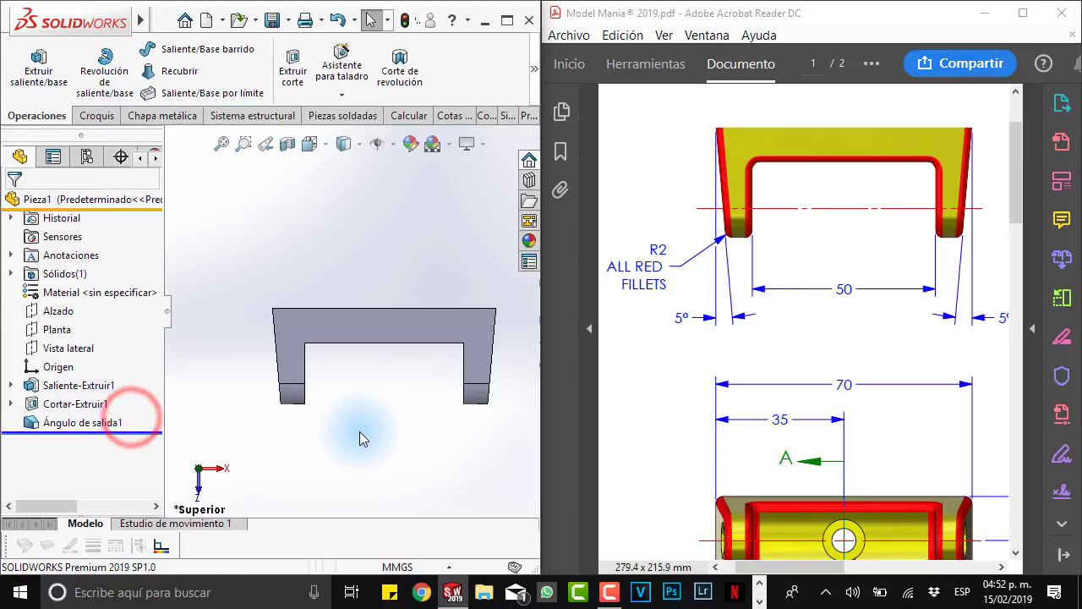
{"action": "middle_click_drag", "start_coordinate": [369, 428], "coordinate": [441, 378]}
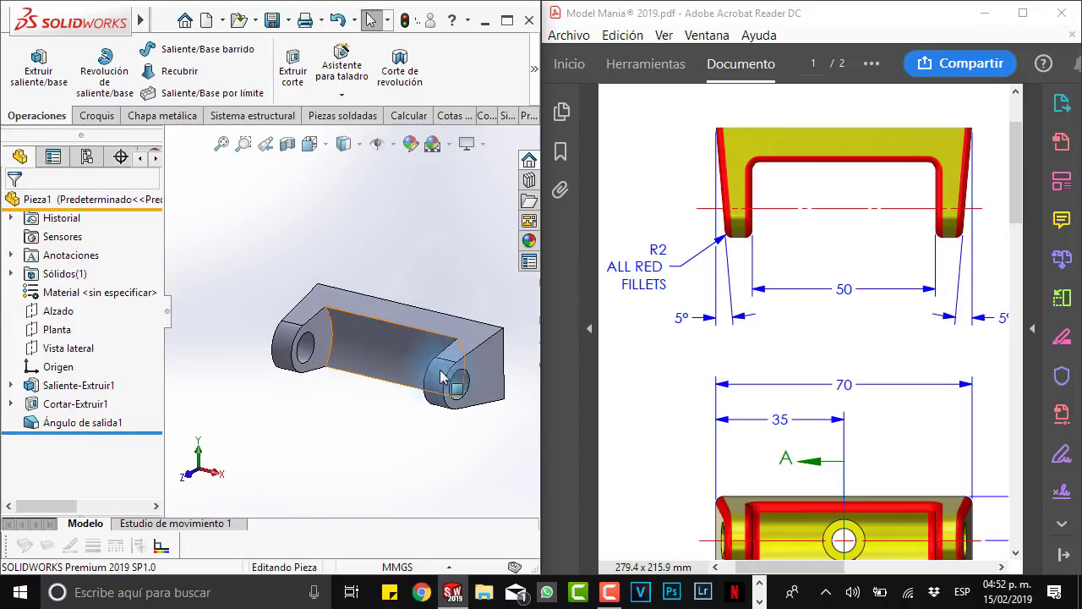
Step: Pan the drawing PDF to bring the counterbore hole callout into view
{"action": "left_click_drag", "start_coordinate": [826, 319], "coordinate": [859, 318]}
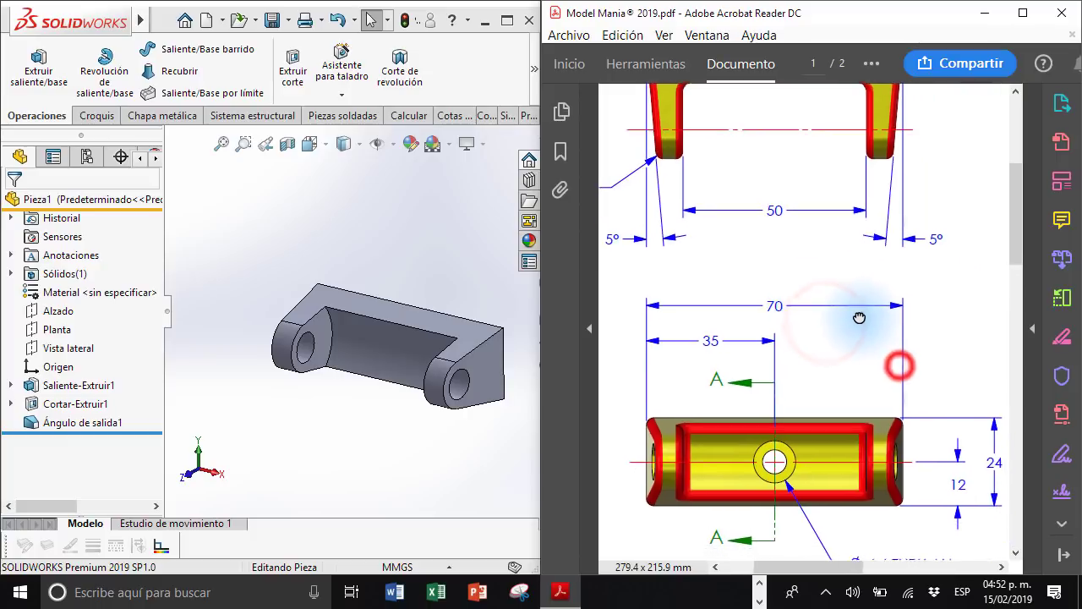
{"action": "mouse_move", "coordinate": [824, 399]}
{"action": "left_mouse_down"}
{"action": "mouse_move", "coordinate": [749, 378]}
{"action": "mouse_move", "coordinate": [730, 315]}
{"action": "left_mouse_up"}
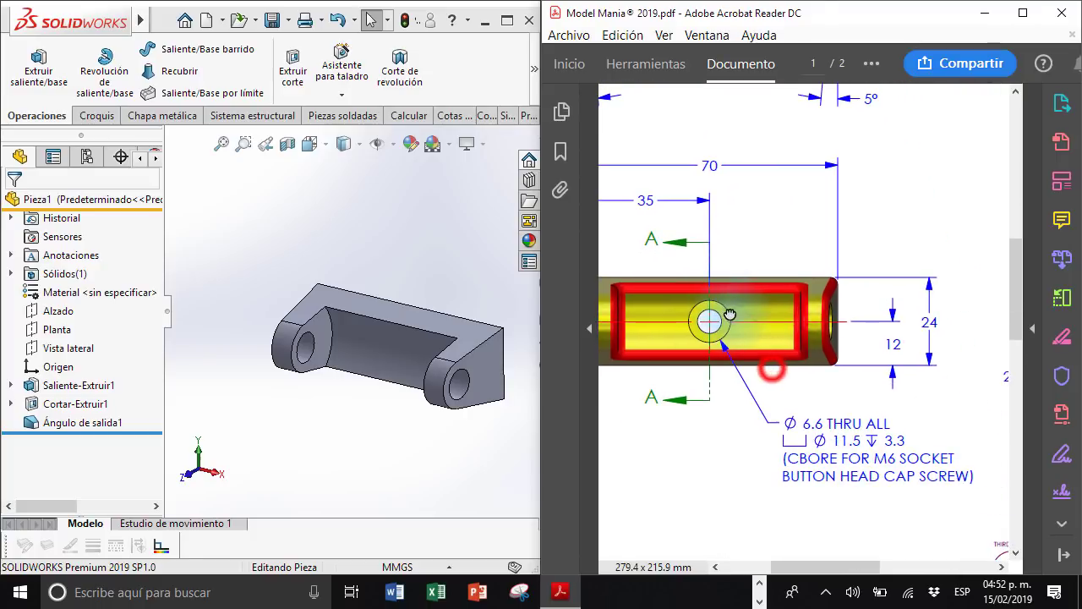
{"action": "left_click", "coordinate": [262, 185]}
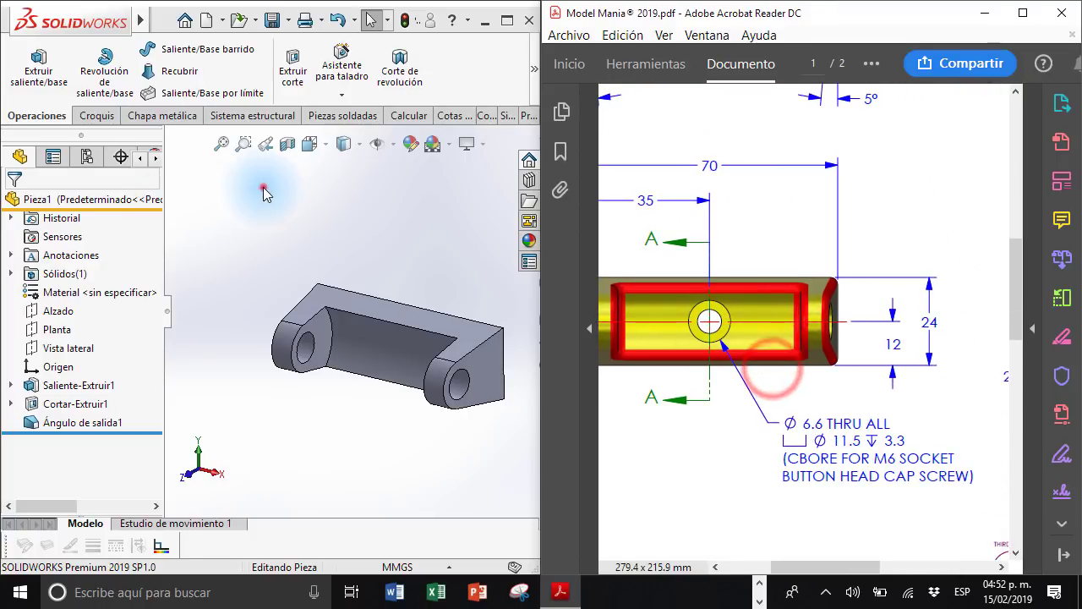
Step: Start a Hole Wizard feature and choose the counterbore hole type
{"action": "left_click", "coordinate": [349, 80]}
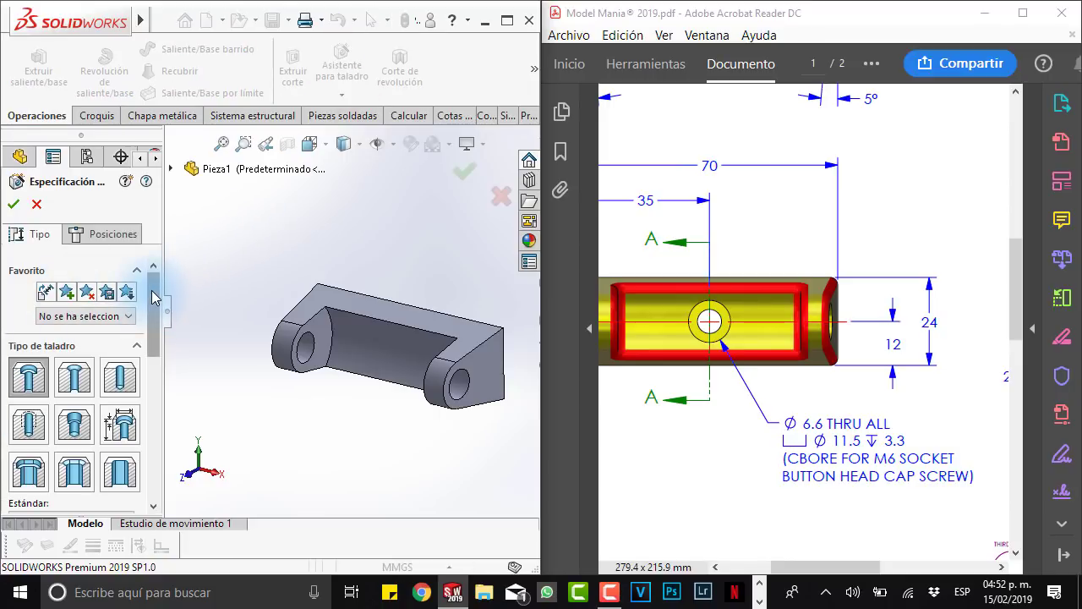
{"action": "left_click_drag", "start_coordinate": [153, 294], "coordinate": [151, 318]}
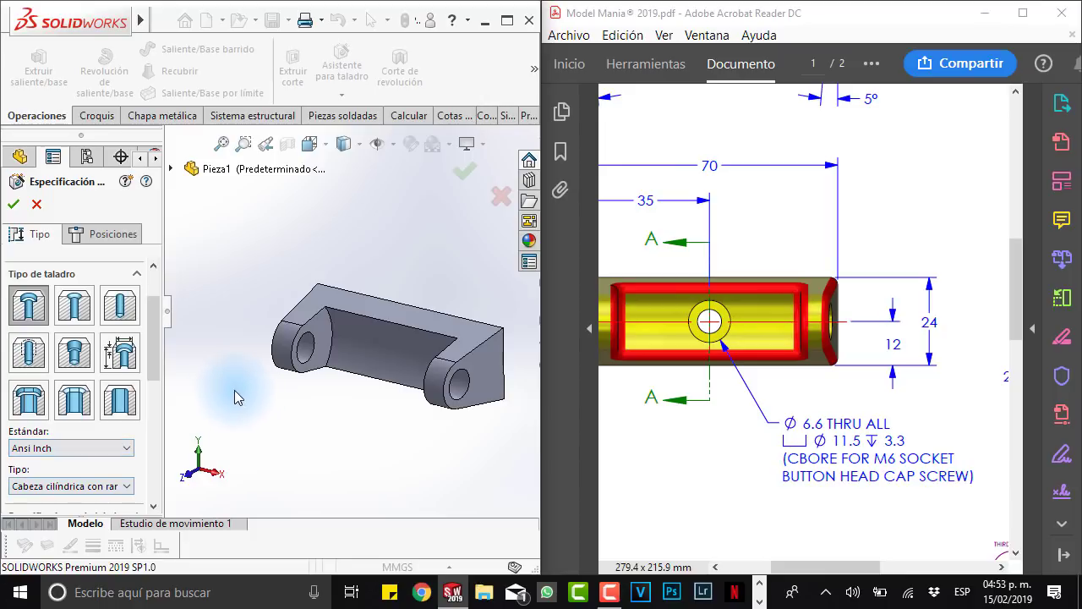
{"action": "left_click", "coordinate": [108, 355]}
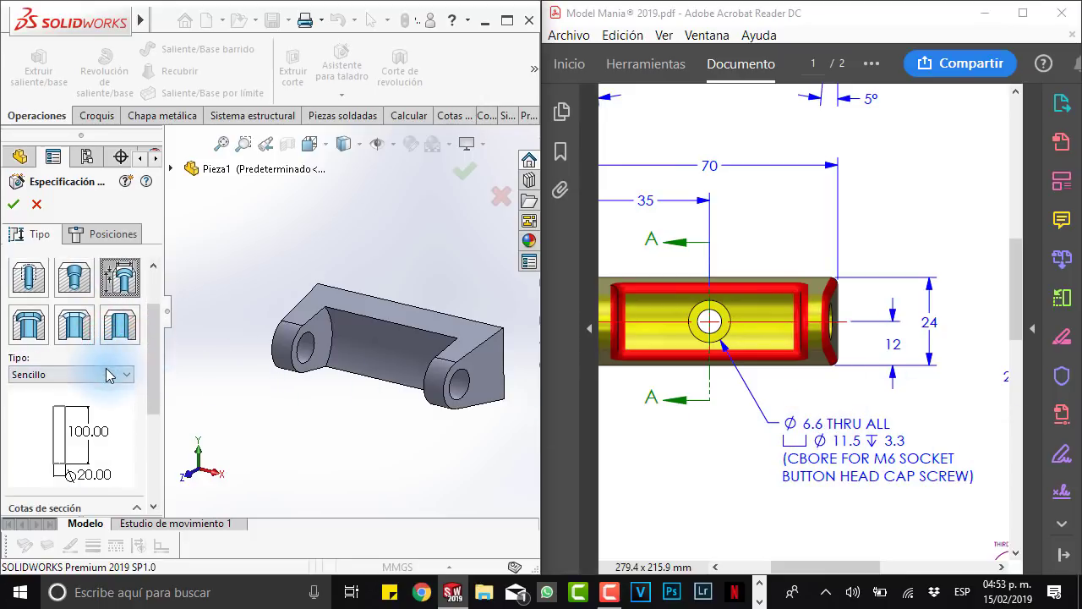
{"action": "left_click", "coordinate": [110, 375]}
{"action": "left_click", "coordinate": [127, 412]}
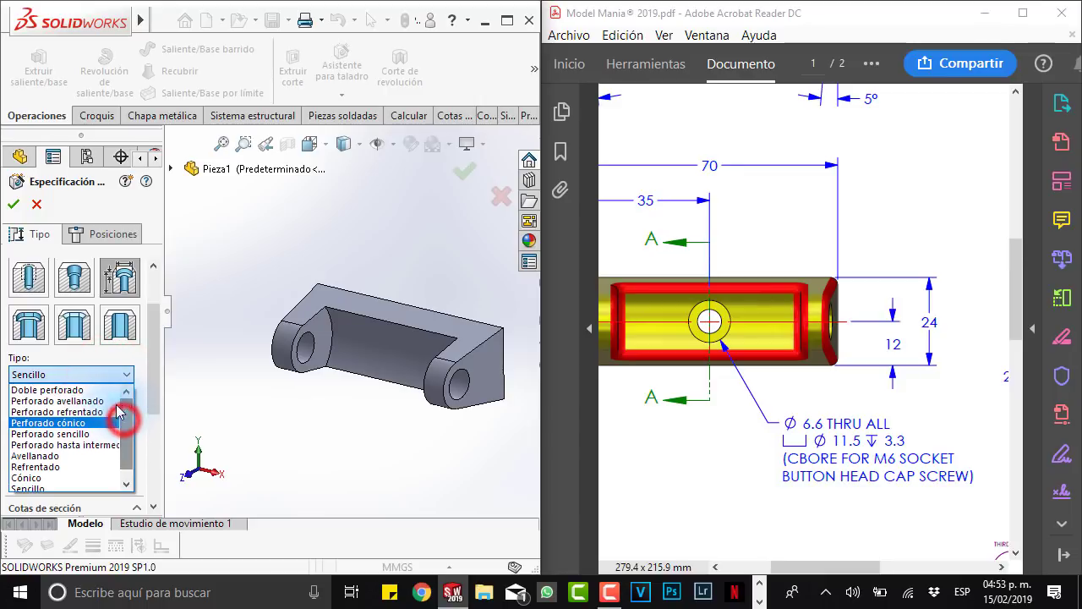
{"action": "left_click", "coordinate": [155, 349]}
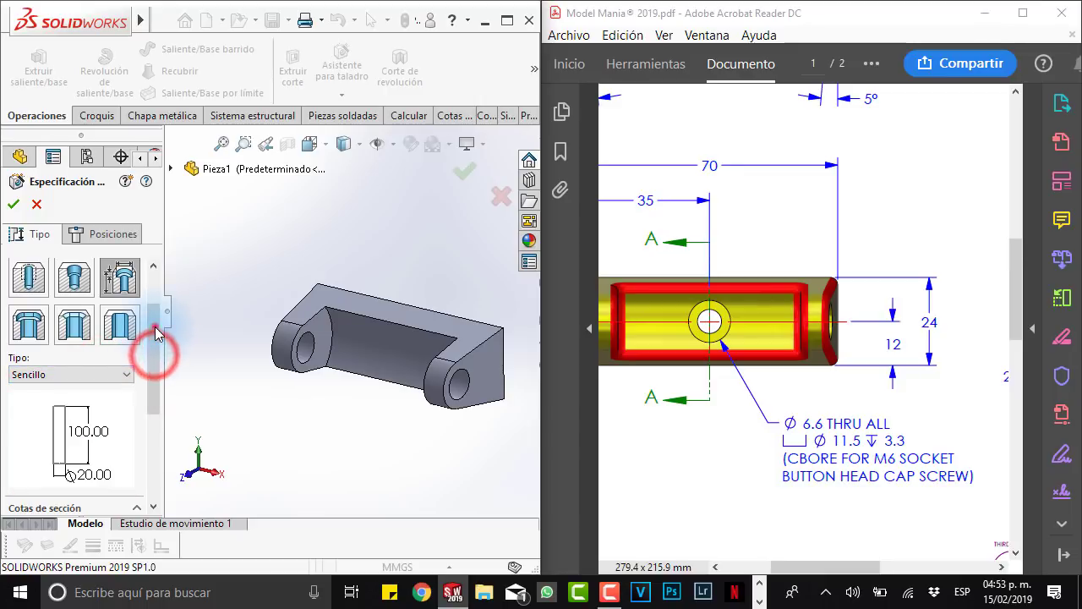
{"action": "mouse_move", "coordinate": [155, 334]}
{"action": "left_mouse_down"}
{"action": "mouse_move", "coordinate": [155, 296]}
{"action": "mouse_move", "coordinate": [160, 369]}
{"action": "left_mouse_up"}
{"action": "left_click", "coordinate": [25, 296]}
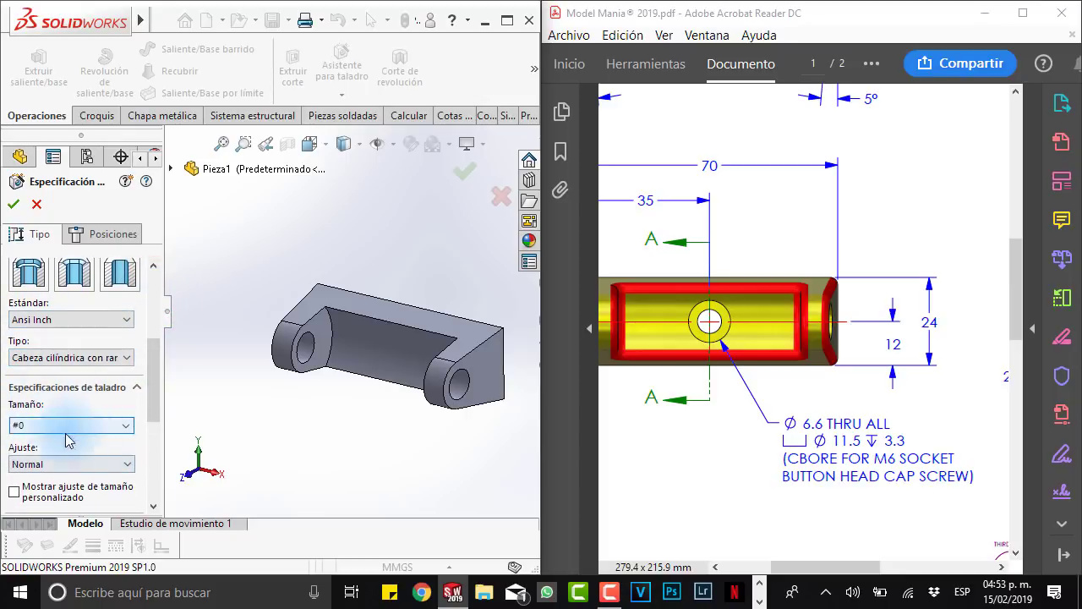
Step: Enable custom sizing: 6.6 mm through-hole, 11.5 mm counterbore diameter, 3.3 mm deep
{"action": "scroll", "coordinate": [150, 362], "scroll_direction": "down", "scroll_amount": 3}
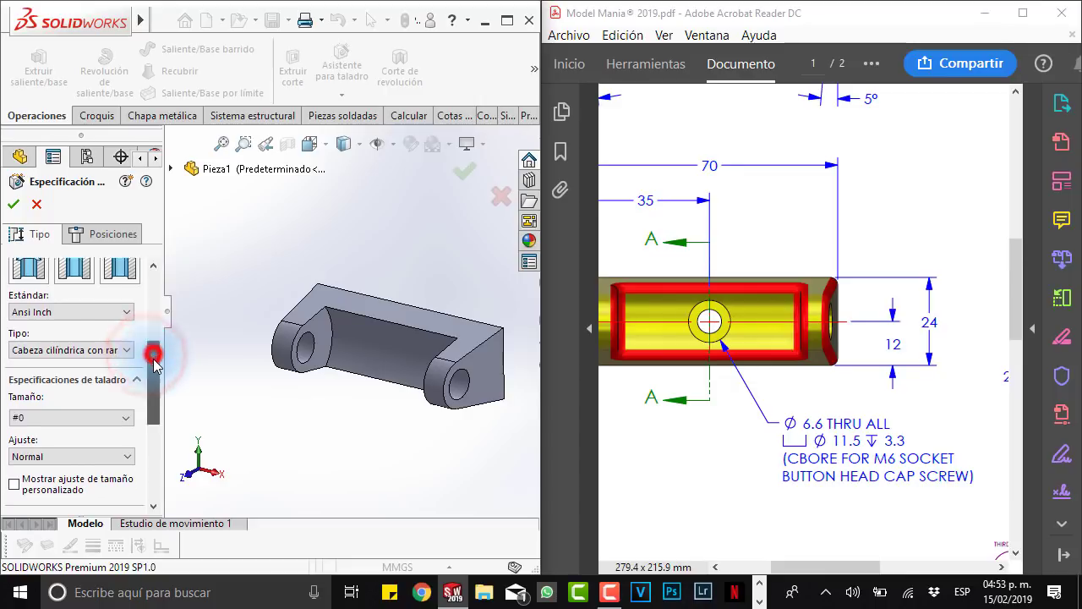
{"action": "left_click", "coordinate": [15, 414]}
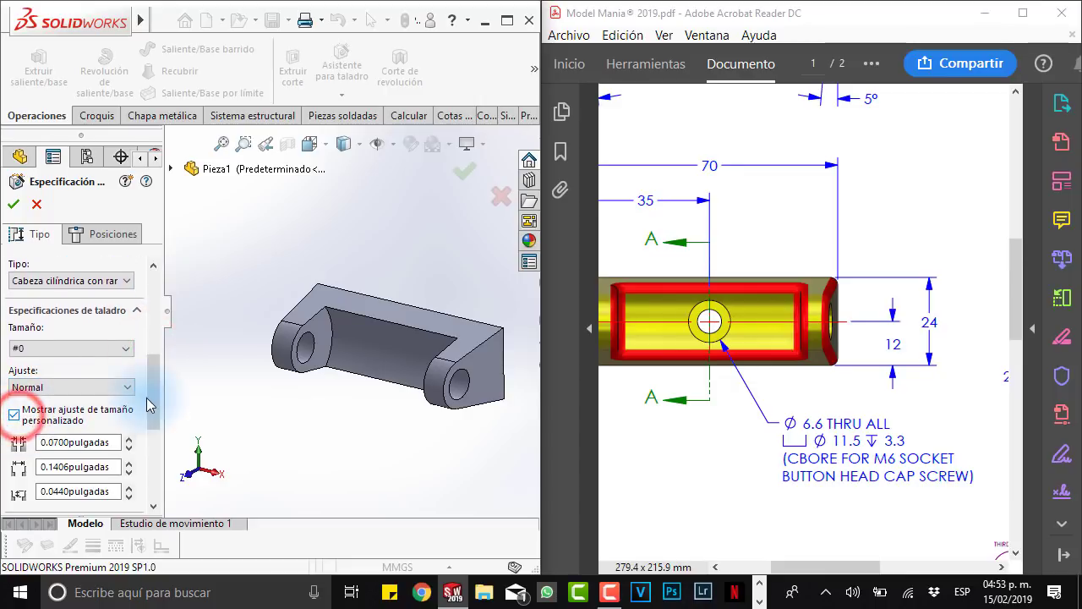
{"action": "left_click_drag", "start_coordinate": [153, 379], "coordinate": [153, 400]}
{"action": "type", "text": "6.6"}
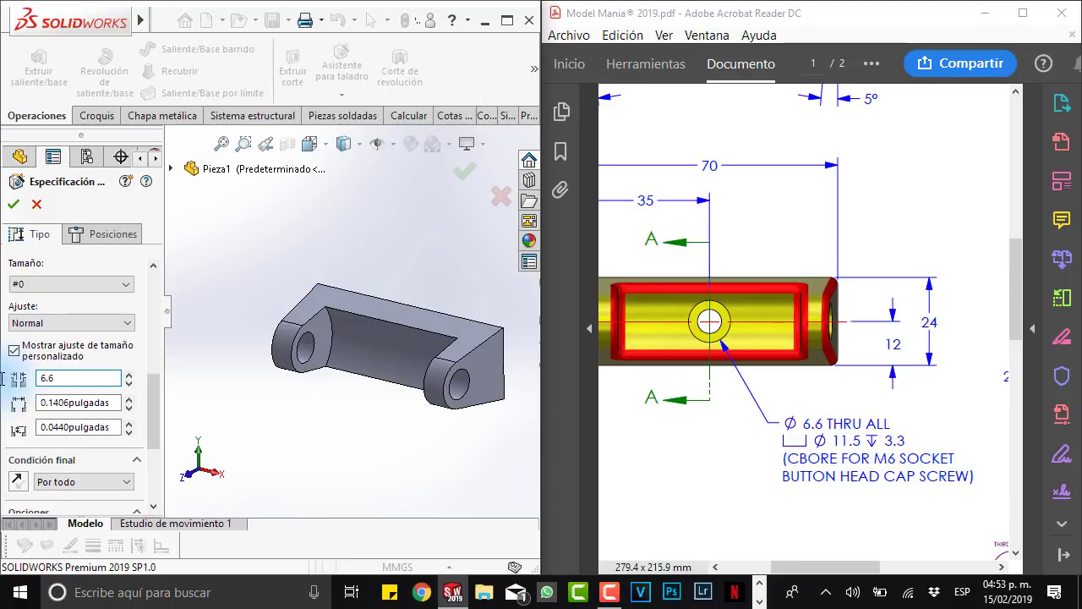
{"action": "left_click", "coordinate": [68, 405]}
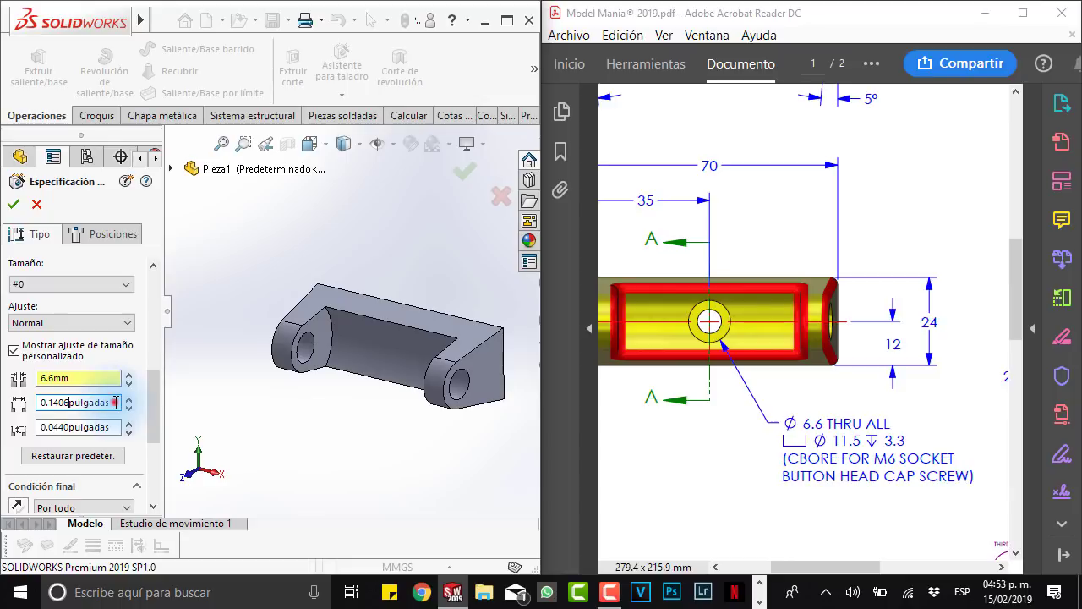
{"action": "left_click_drag", "start_coordinate": [116, 402], "coordinate": [3, 402]}
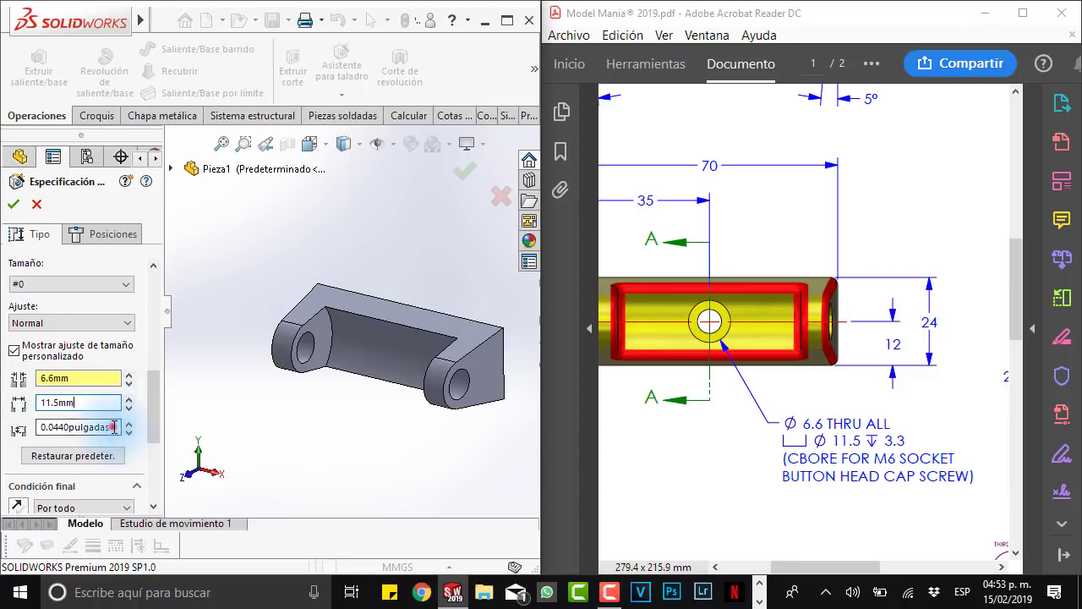
{"action": "left_click_drag", "start_coordinate": [114, 427], "coordinate": [3, 427]}
{"action": "type", "text": "3.3mm"}
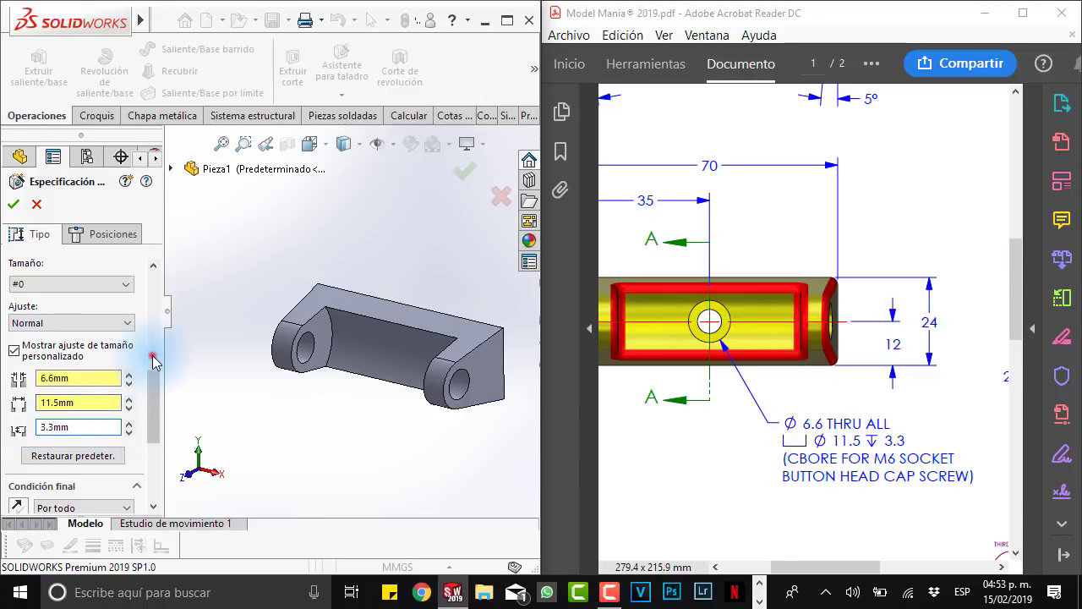
{"action": "left_click", "coordinate": [154, 349]}
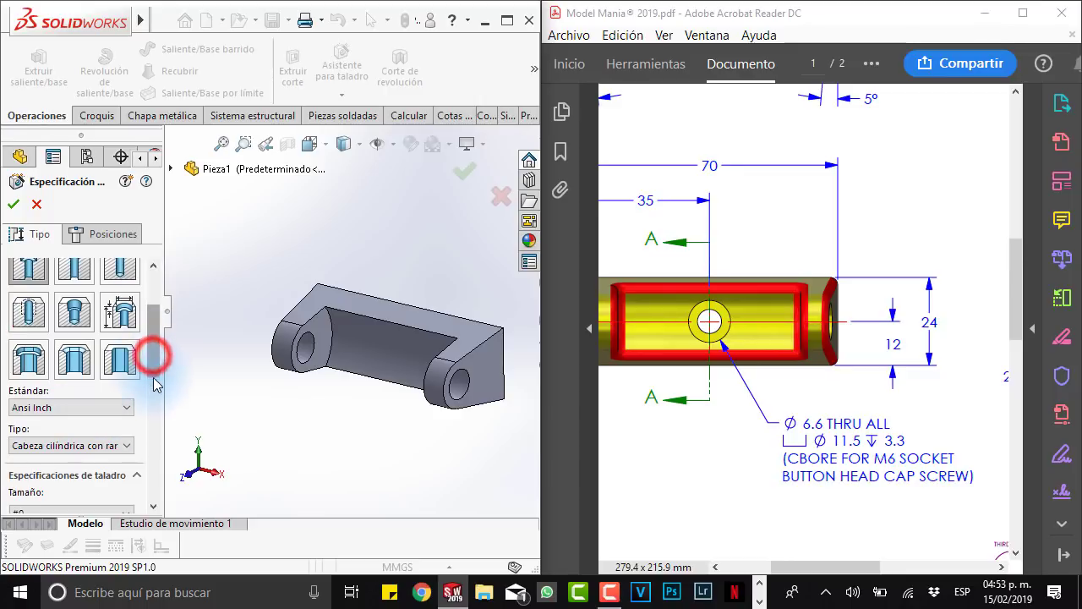
{"action": "scroll", "coordinate": [155, 396], "scroll_direction": "down", "scroll_amount": 3}
{"action": "left_click", "coordinate": [48, 432]}
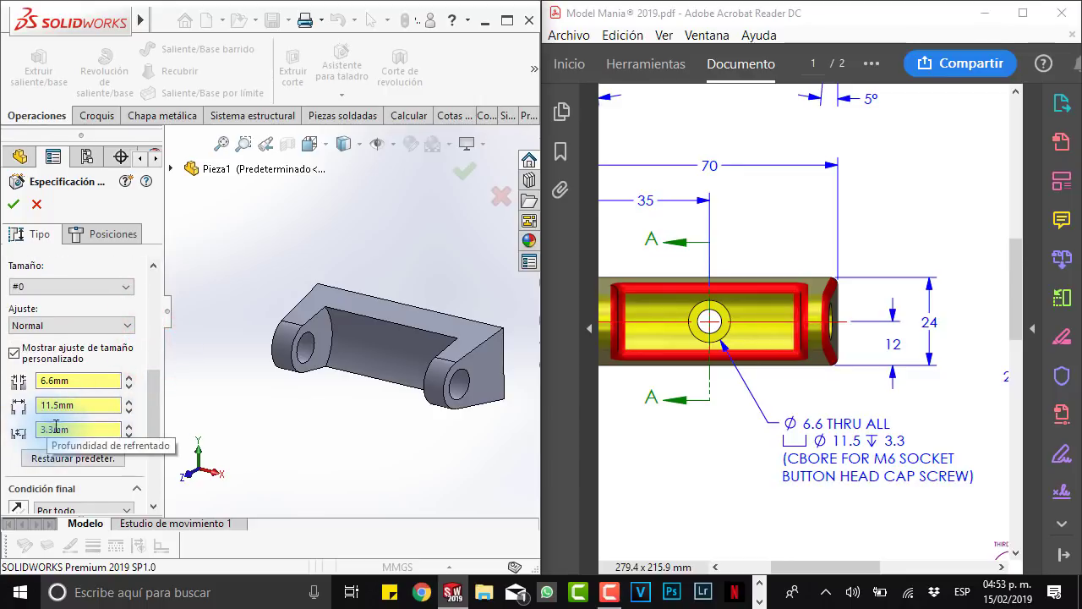
Step: Check the section view and uncheck the near-side countersink option in the hole's Options
{"action": "mouse_move", "coordinate": [868, 376]}
{"action": "left_mouse_down"}
{"action": "mouse_move", "coordinate": [648, 372]}
{"action": "mouse_move", "coordinate": [669, 367]}
{"action": "left_mouse_up"}
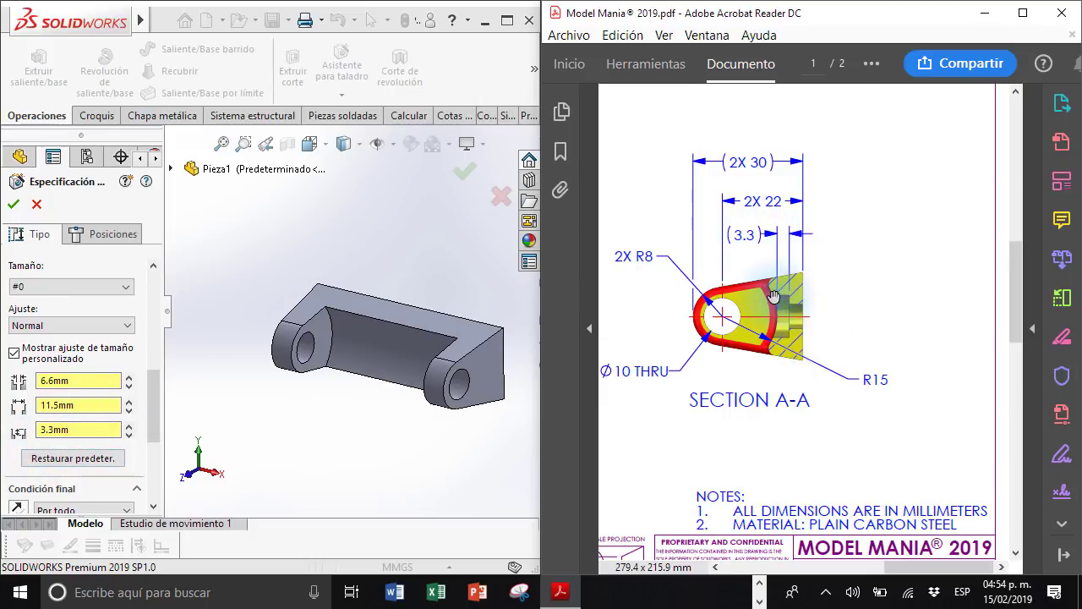
{"action": "scroll", "coordinate": [772, 310], "scroll_direction": "up", "scroll_amount": 5, "text": "ctrl"}
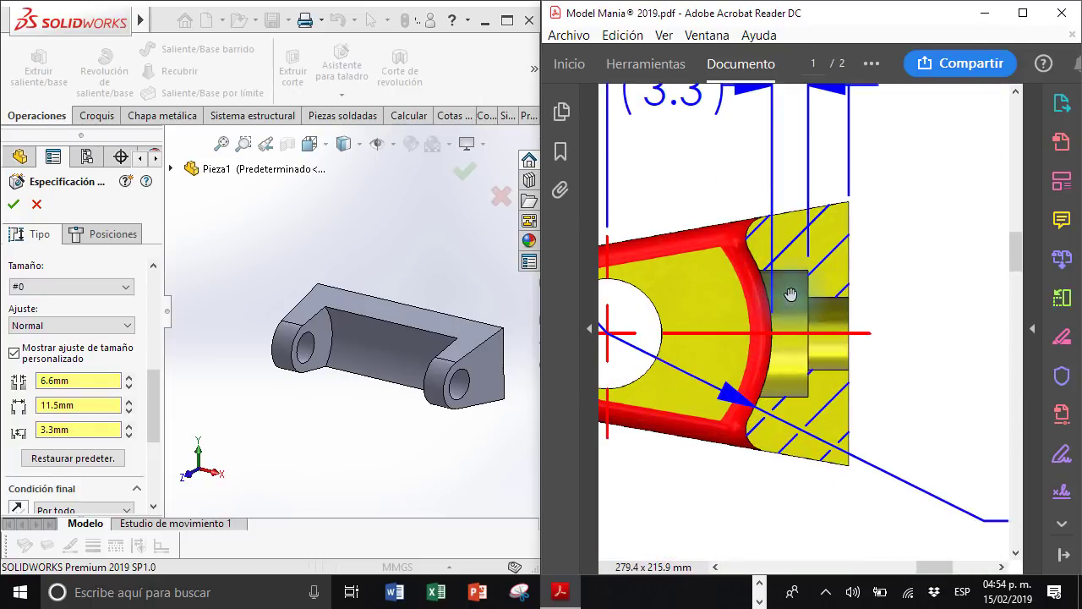
{"action": "scroll", "coordinate": [782, 275], "scroll_direction": "down", "scroll_amount": 4, "text": "ctrl"}
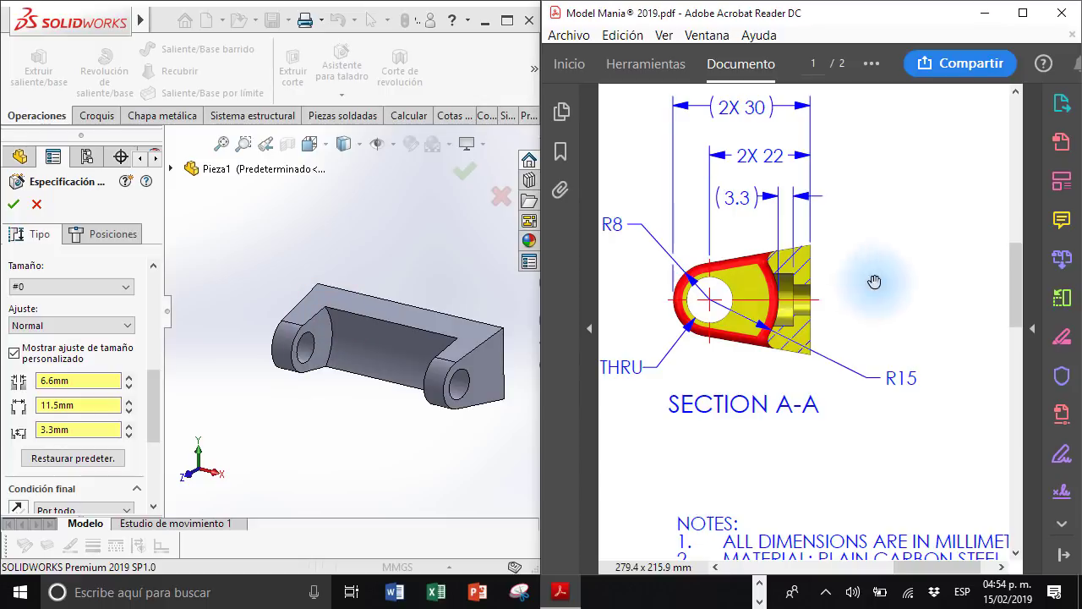
{"action": "scroll", "coordinate": [877, 308], "scroll_direction": "down", "scroll_amount": 1, "text": "ctrl"}
{"action": "scroll", "coordinate": [876, 308], "scroll_direction": "down", "scroll_amount": 1, "text": "ctrl"}
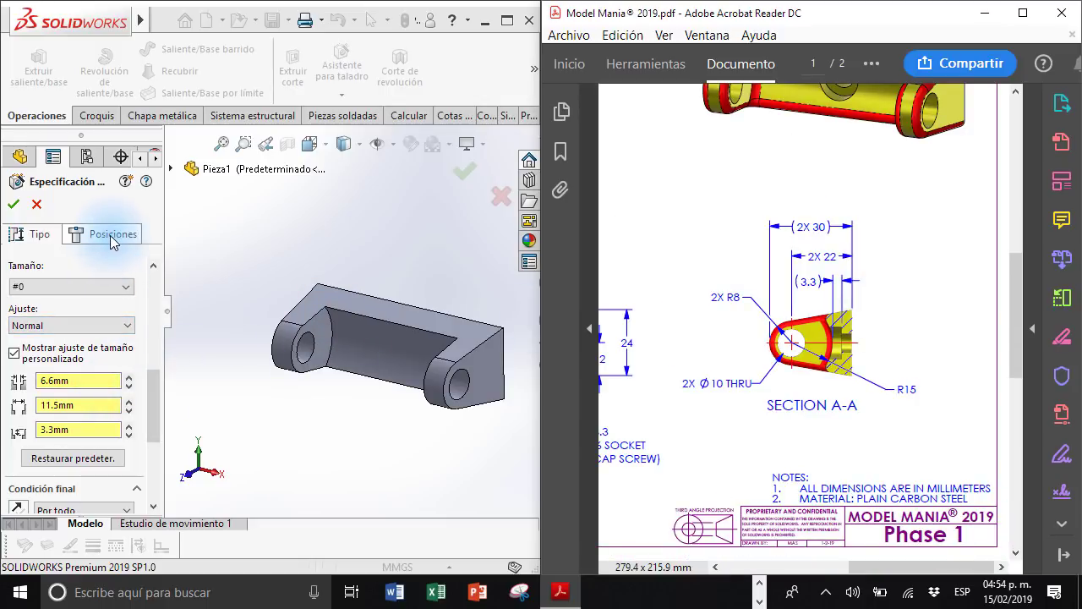
{"action": "left_click_drag", "start_coordinate": [152, 381], "coordinate": [157, 450]}
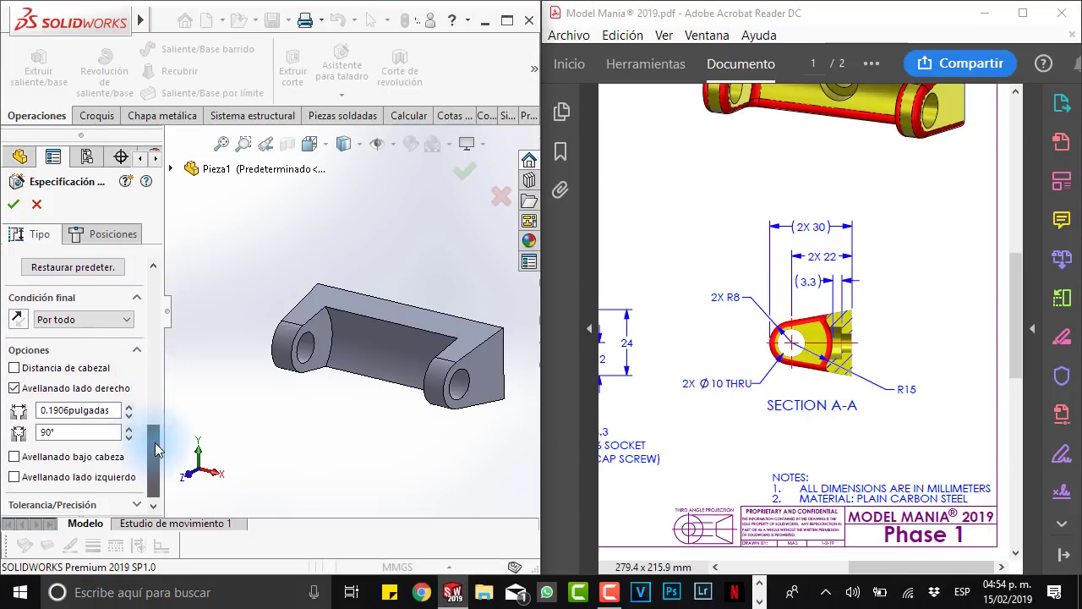
{"action": "left_click", "coordinate": [14, 388]}
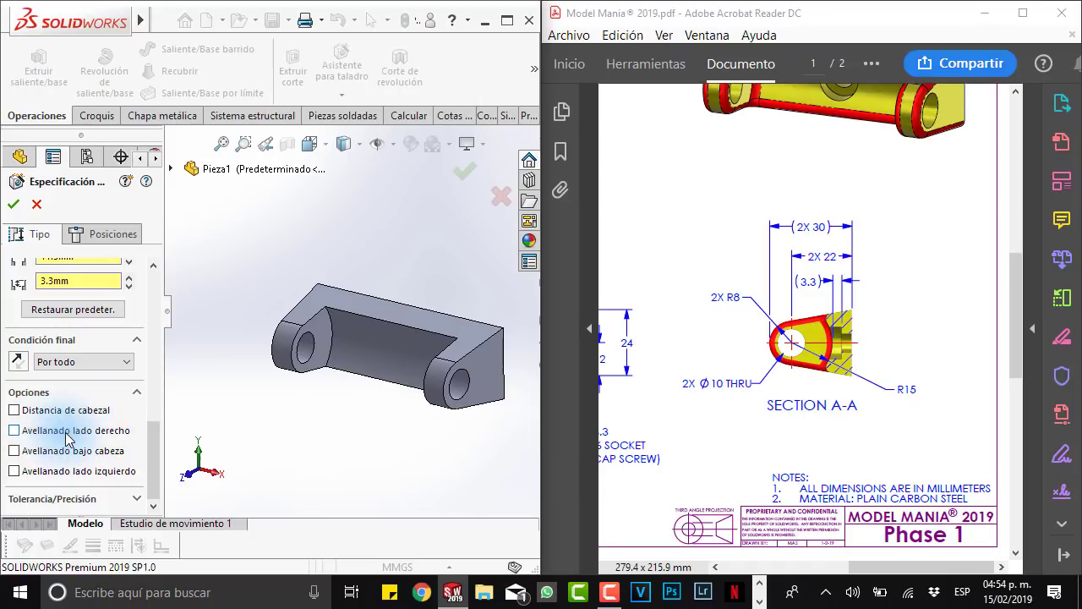
{"action": "left_click", "coordinate": [79, 244]}
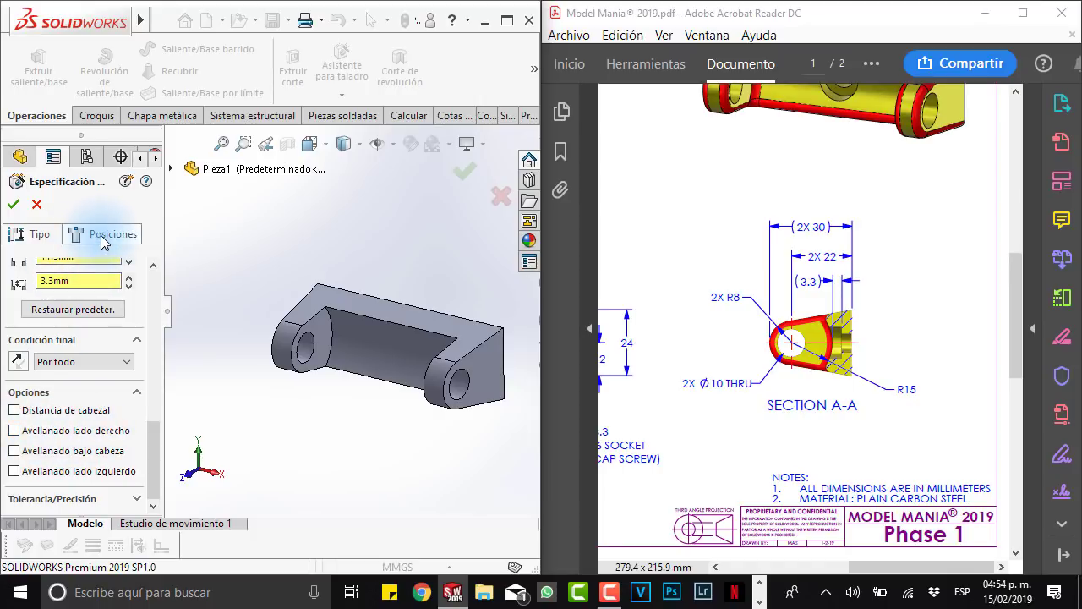
{"action": "left_click", "coordinate": [101, 235]}
Step: Drop the hole centre point onto the bracket's middle face
{"action": "left_click", "coordinate": [84, 381]}
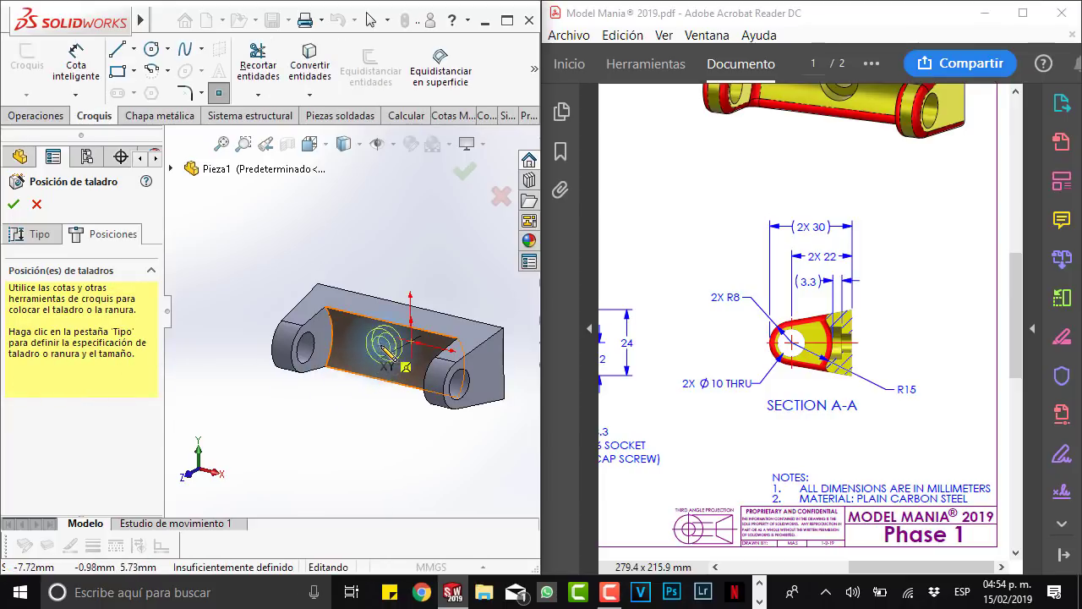
{"action": "scroll", "coordinate": [383, 410], "scroll_direction": "down", "scroll_amount": 2}
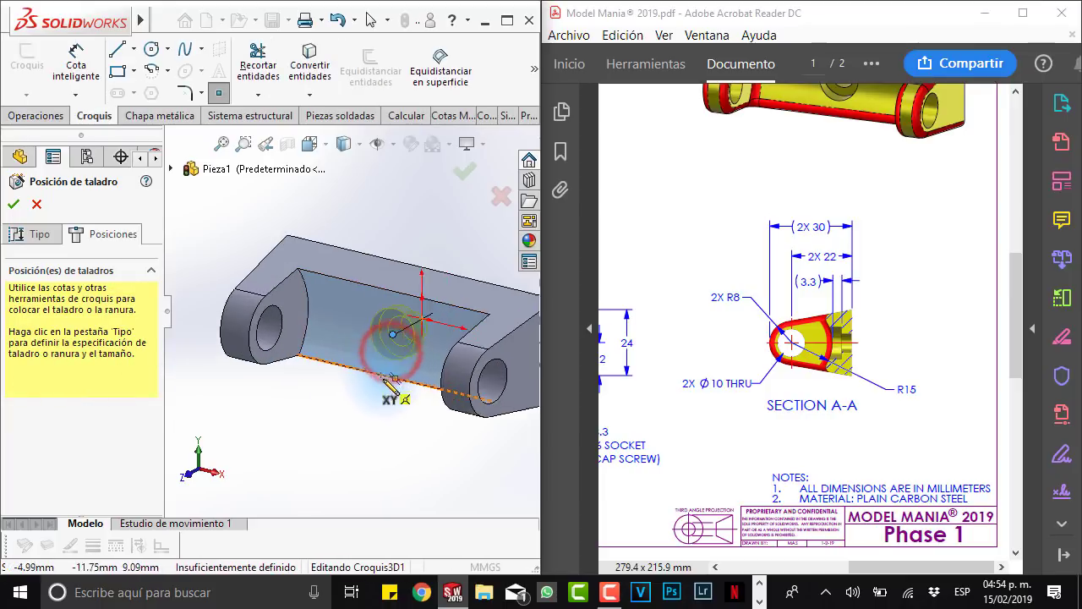
{"action": "scroll", "coordinate": [381, 398], "scroll_direction": "down", "scroll_amount": 2}
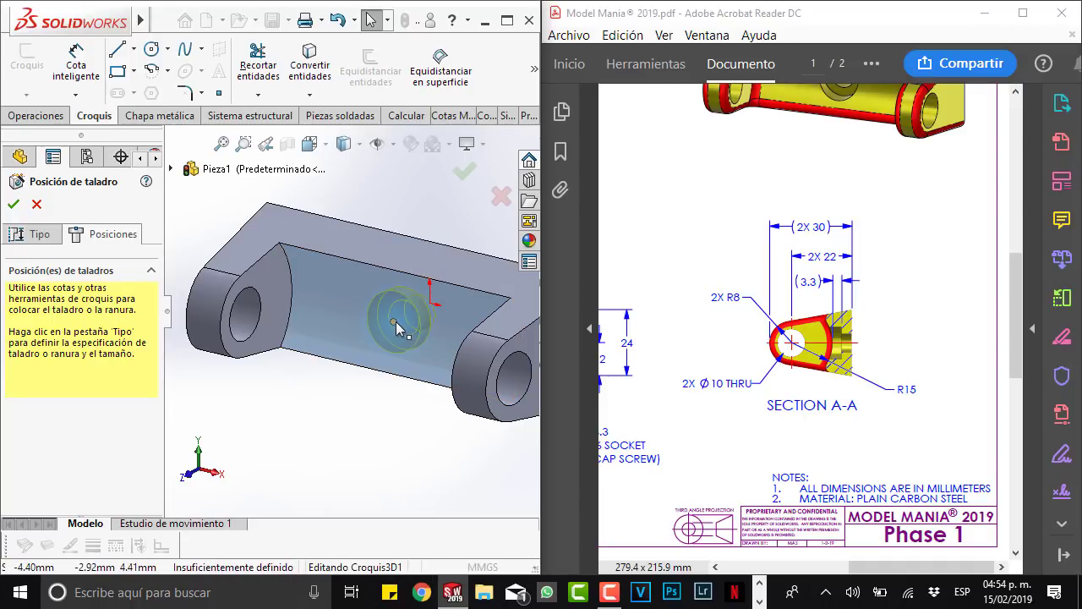
{"action": "left_click", "coordinate": [395, 322]}
{"action": "left_click", "coordinate": [430, 304], "text": "ctrl"}
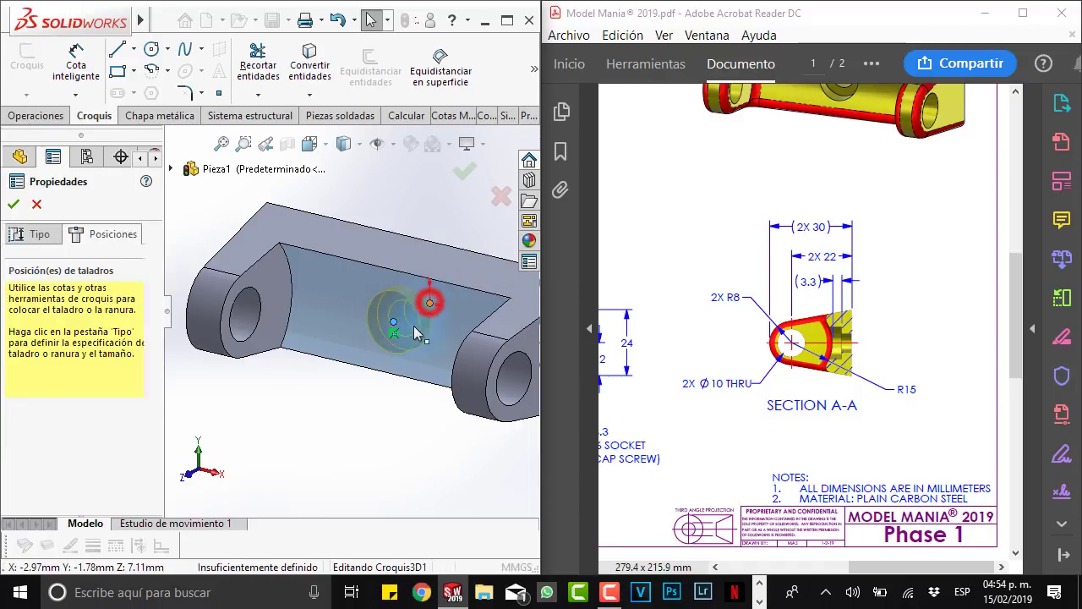
{"action": "left_click", "coordinate": [315, 416]}
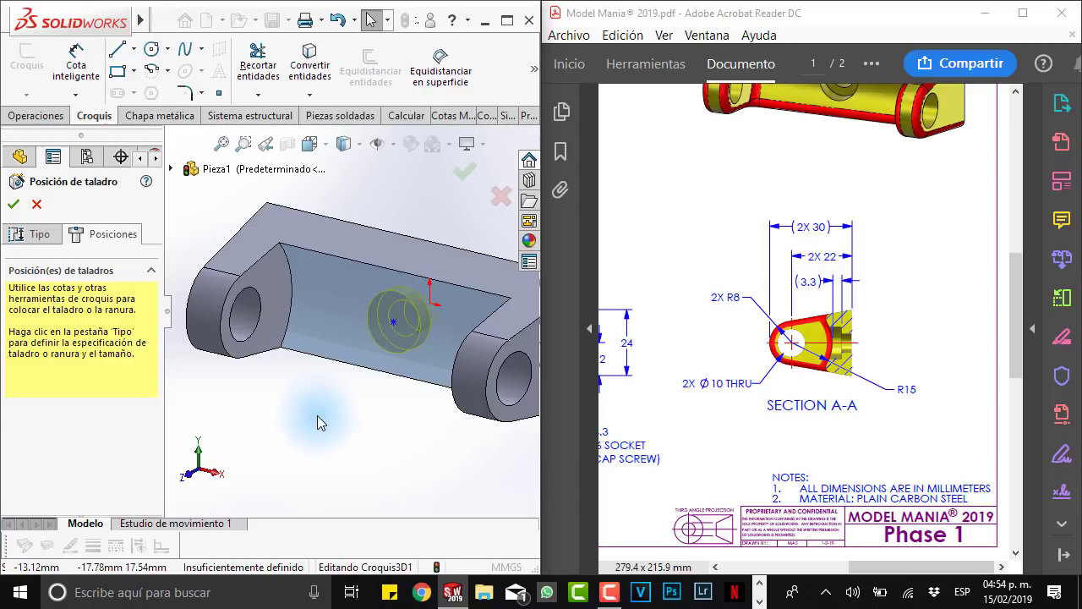
Step: Check the hole position against the drawing and reselect the hole centre point
{"action": "left_click", "coordinate": [616, 358]}
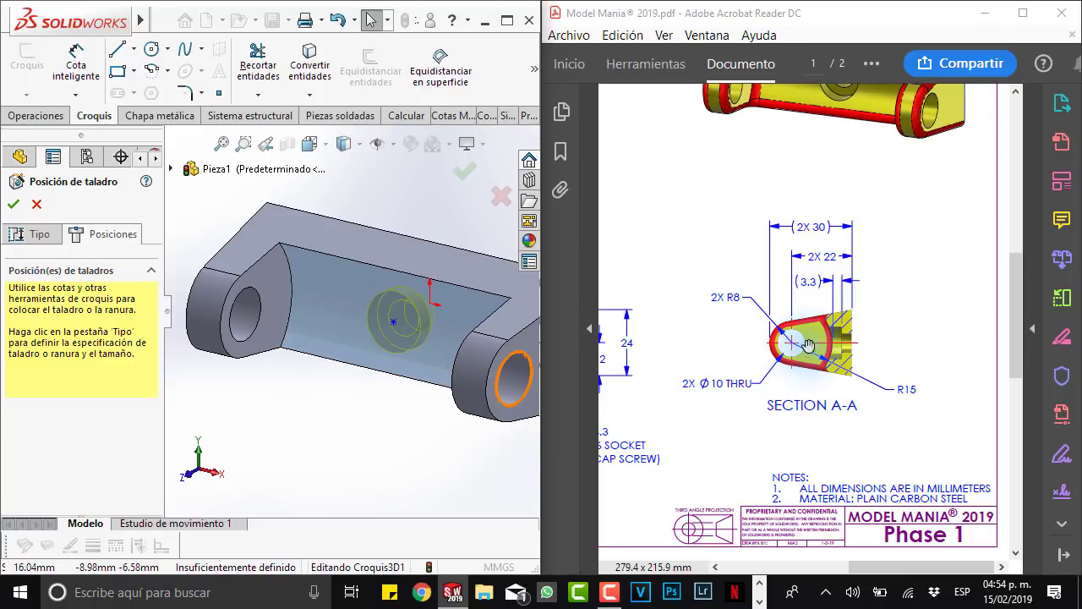
{"action": "scroll", "coordinate": [837, 186], "scroll_direction": "up", "scroll_amount": 1}
{"action": "scroll", "coordinate": [833, 157], "scroll_direction": "up", "scroll_amount": 1}
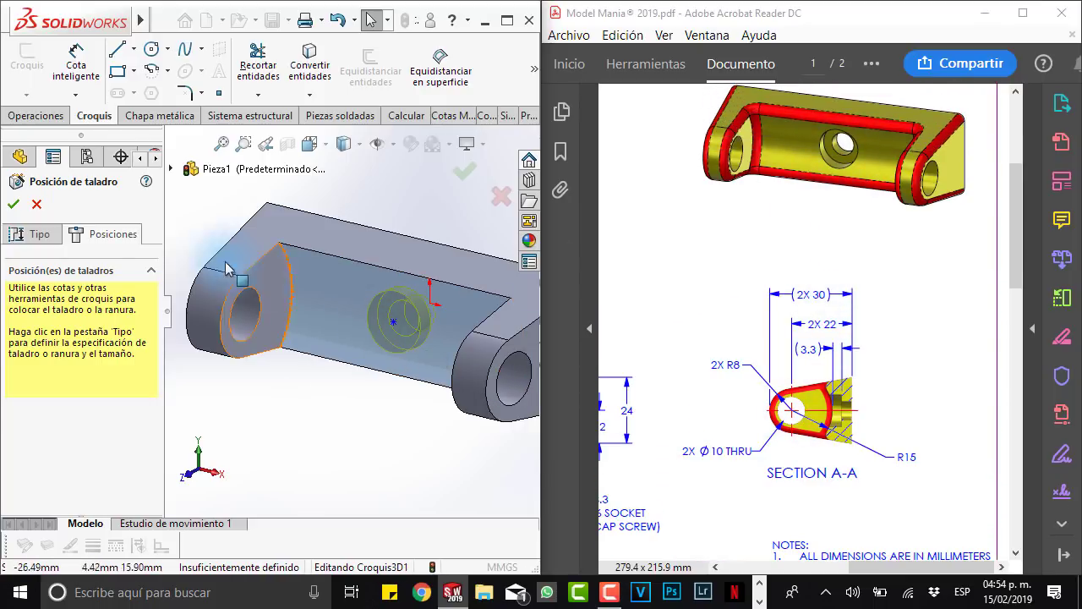
{"action": "scroll", "coordinate": [377, 322], "scroll_direction": "up", "scroll_amount": 3}
{"action": "scroll", "coordinate": [376, 324], "scroll_direction": "up", "scroll_amount": 2}
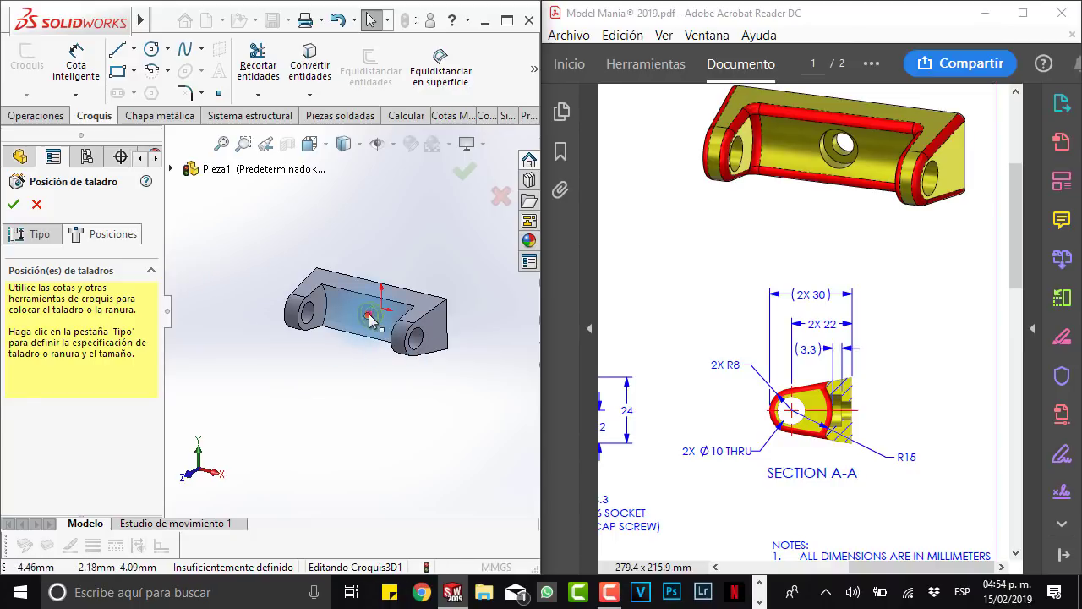
{"action": "left_click", "coordinate": [369, 319]}
Step: Constrain the hole point On Plane with both the Planta and Vista lateral planes
{"action": "left_click", "coordinate": [171, 167]}
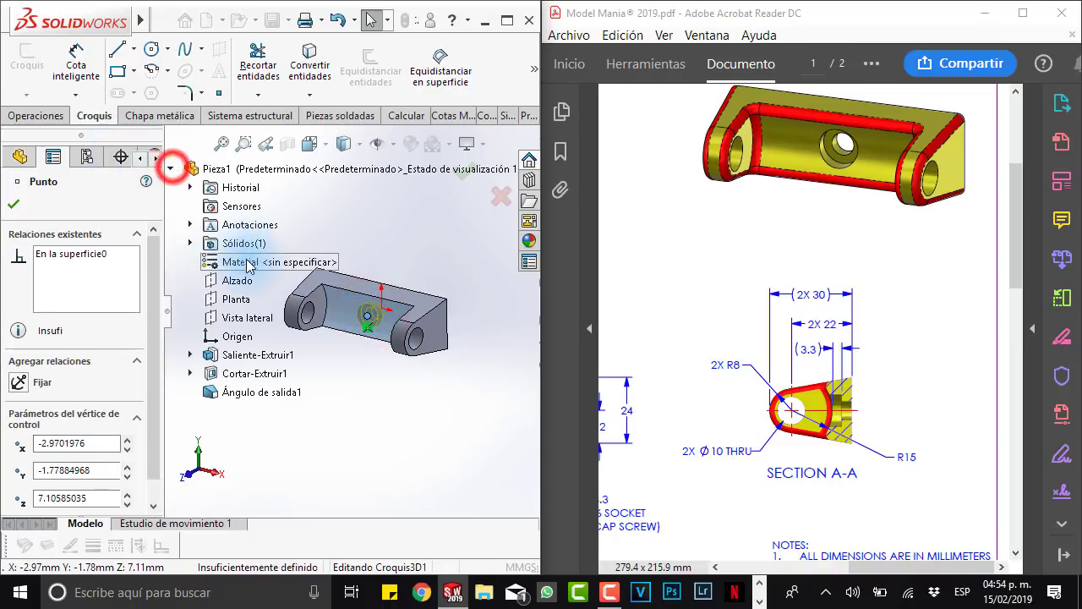
{"action": "left_click", "coordinate": [236, 301], "text": "ctrl"}
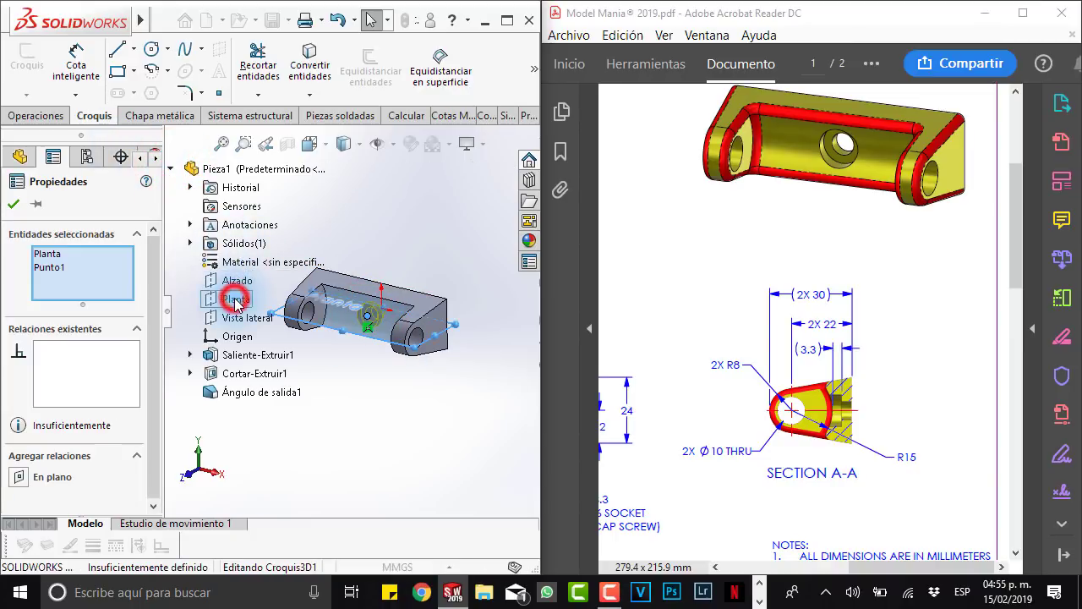
{"action": "left_click", "coordinate": [20, 479]}
{"action": "scroll", "coordinate": [407, 340], "scroll_direction": "down", "scroll_amount": 4}
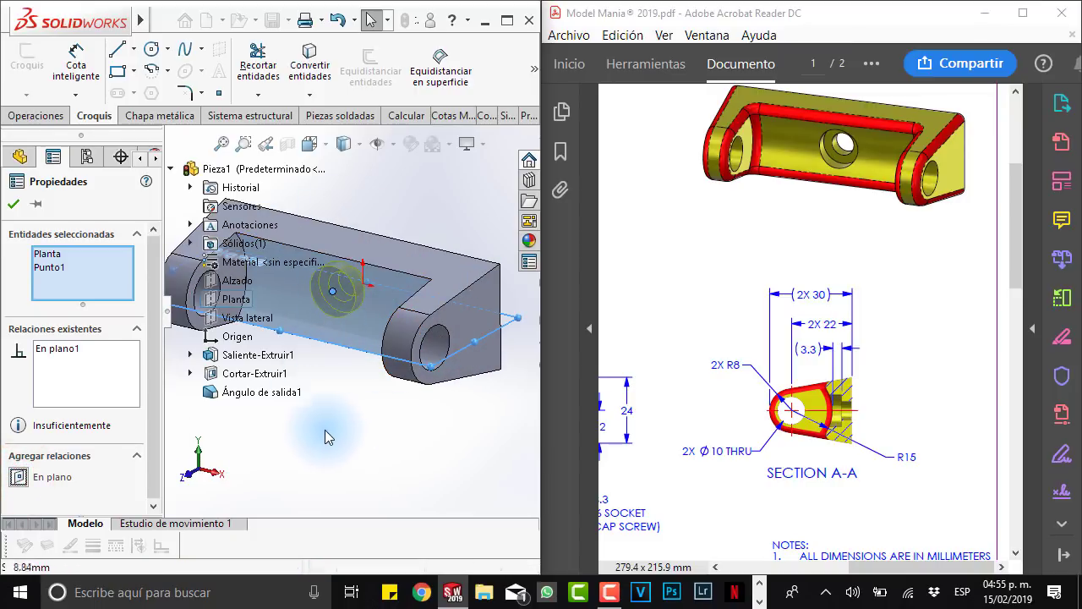
{"action": "left_click", "coordinate": [322, 458]}
{"action": "left_click", "coordinate": [333, 291]}
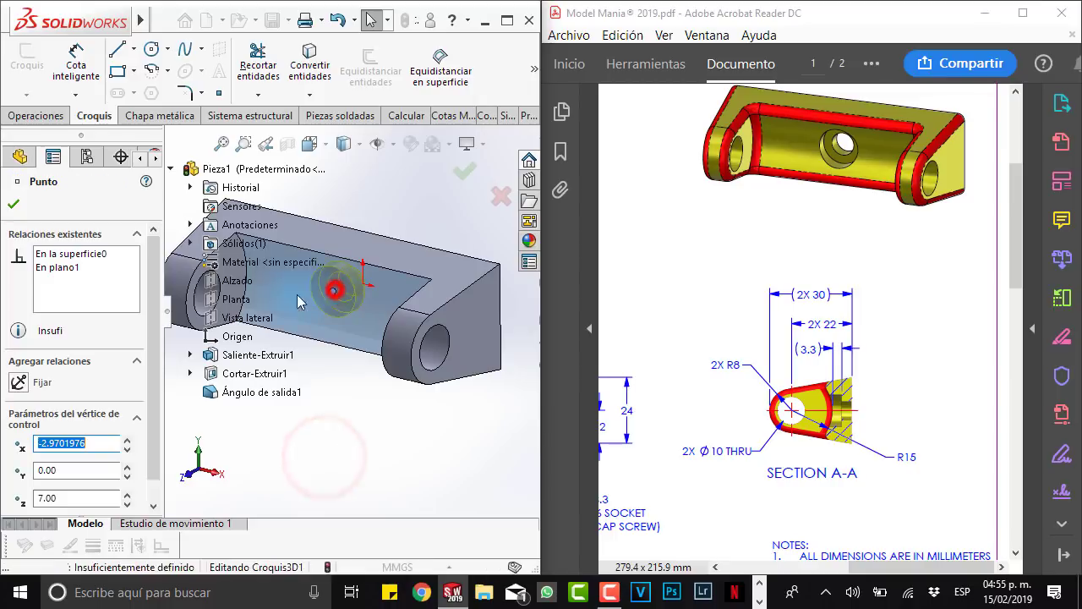
{"action": "left_click", "coordinate": [241, 320], "text": "ctrl"}
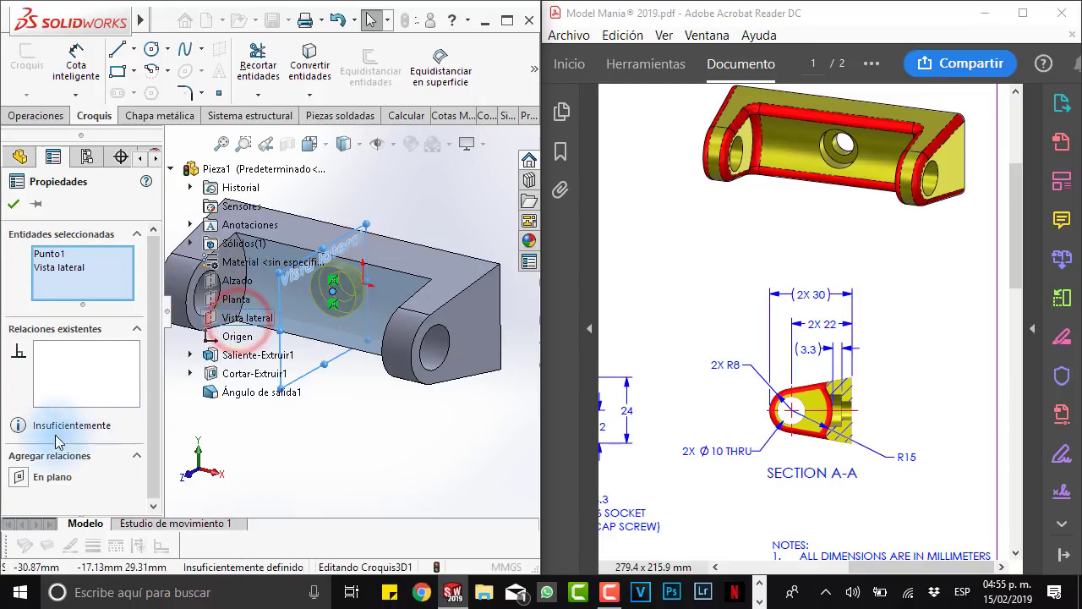
{"action": "left_click", "coordinate": [22, 479]}
{"action": "left_click", "coordinate": [374, 472]}
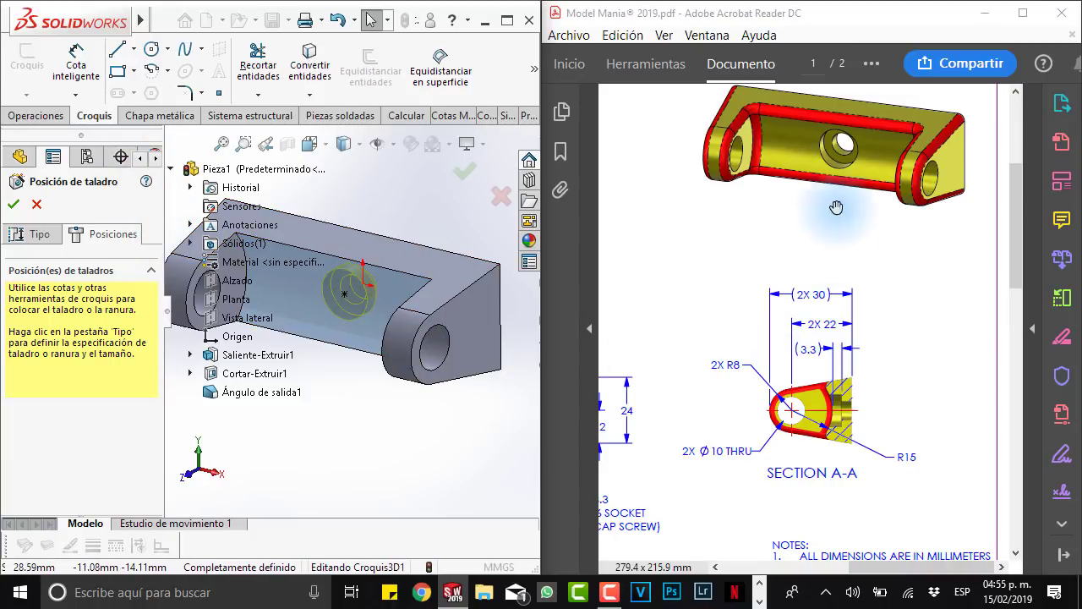
Step: Create the counterbored hole and orbit the bracket to inspect it
{"action": "left_click", "coordinate": [18, 207]}
{"action": "mouse_move", "coordinate": [362, 415]}
{"action": "middle_mouse_down"}
{"action": "mouse_move", "coordinate": [342, 290]}
{"action": "mouse_move", "coordinate": [367, 271]}
{"action": "middle_mouse_up"}
{"action": "mouse_move", "coordinate": [962, 413]}
{"action": "left_mouse_down"}
{"action": "mouse_move", "coordinate": [898, 390]}
{"action": "mouse_move", "coordinate": [857, 461]}
{"action": "left_mouse_up"}
Step: Start a fillet and locate the R2 note on the drawing's top view
{"action": "left_click", "coordinate": [248, 222]}
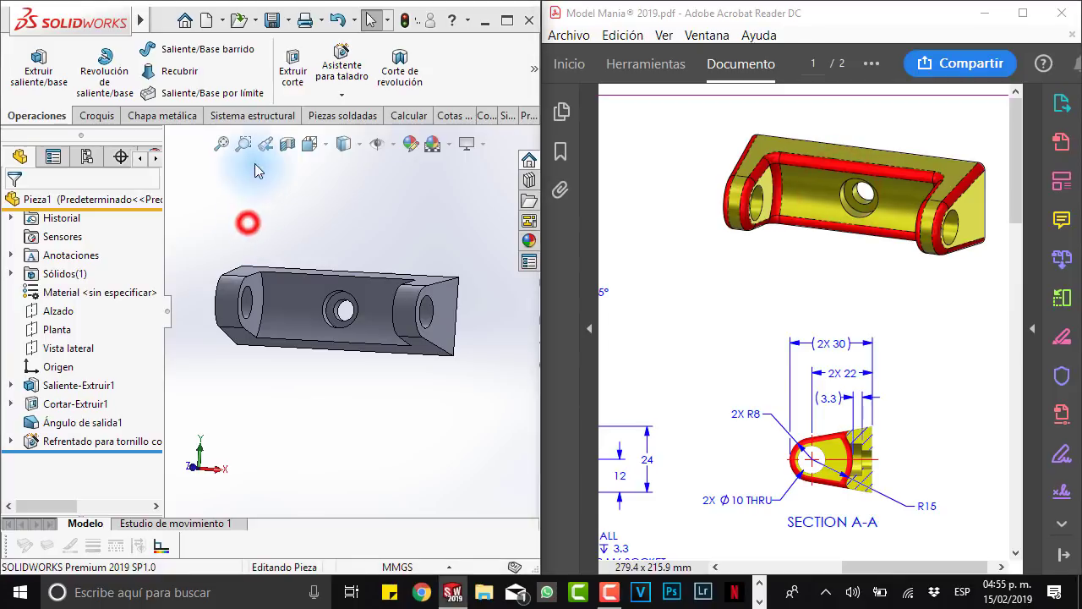
{"action": "left_click", "coordinate": [531, 74]}
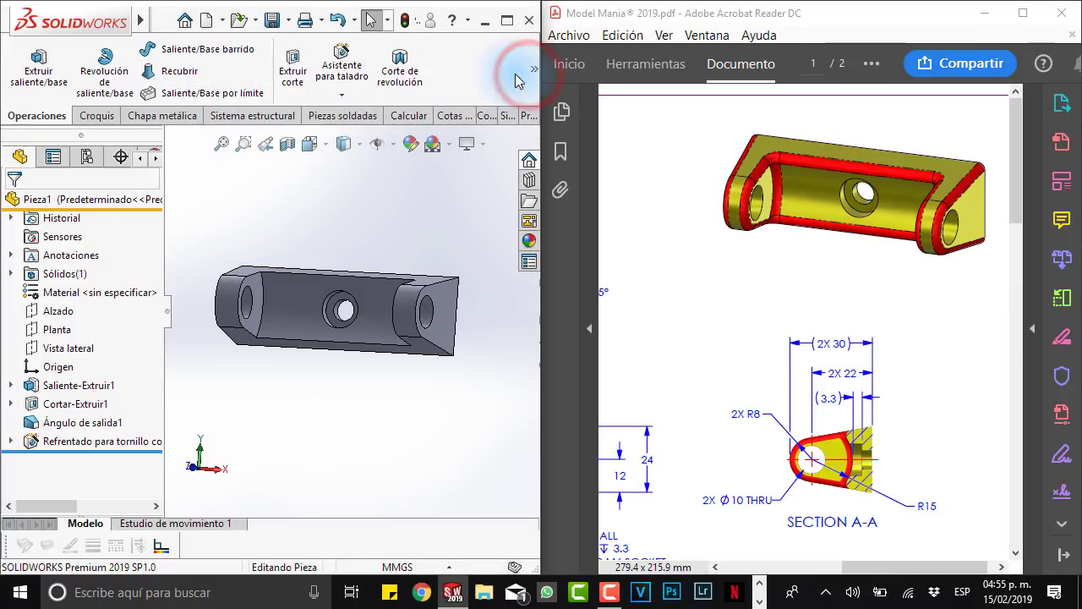
{"action": "left_click", "coordinate": [531, 70]}
{"action": "left_click", "coordinate": [162, 134]}
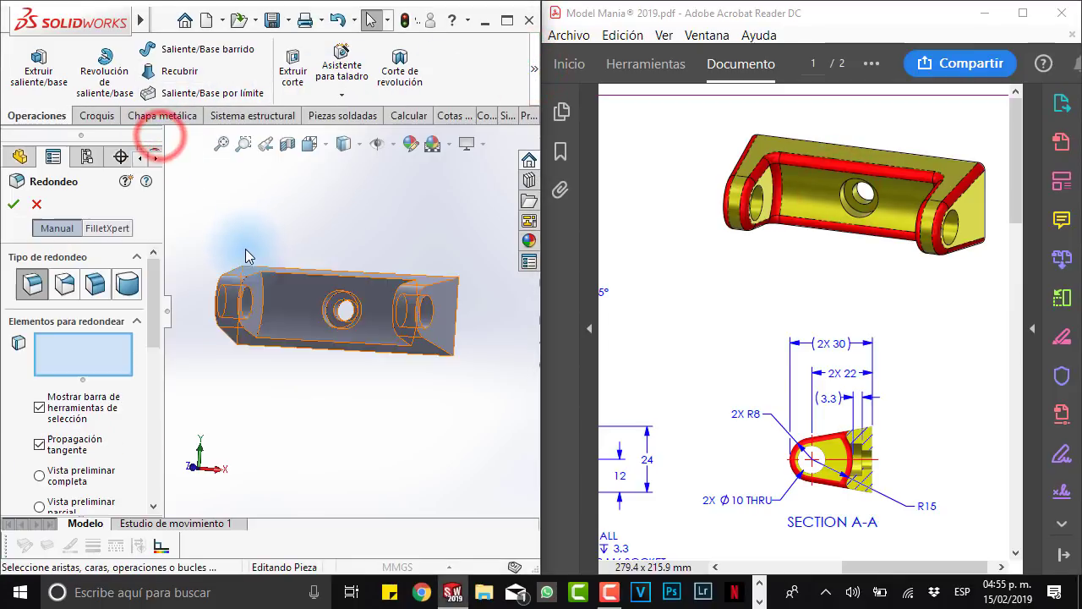
{"action": "left_click_drag", "start_coordinate": [769, 459], "coordinate": [998, 413]}
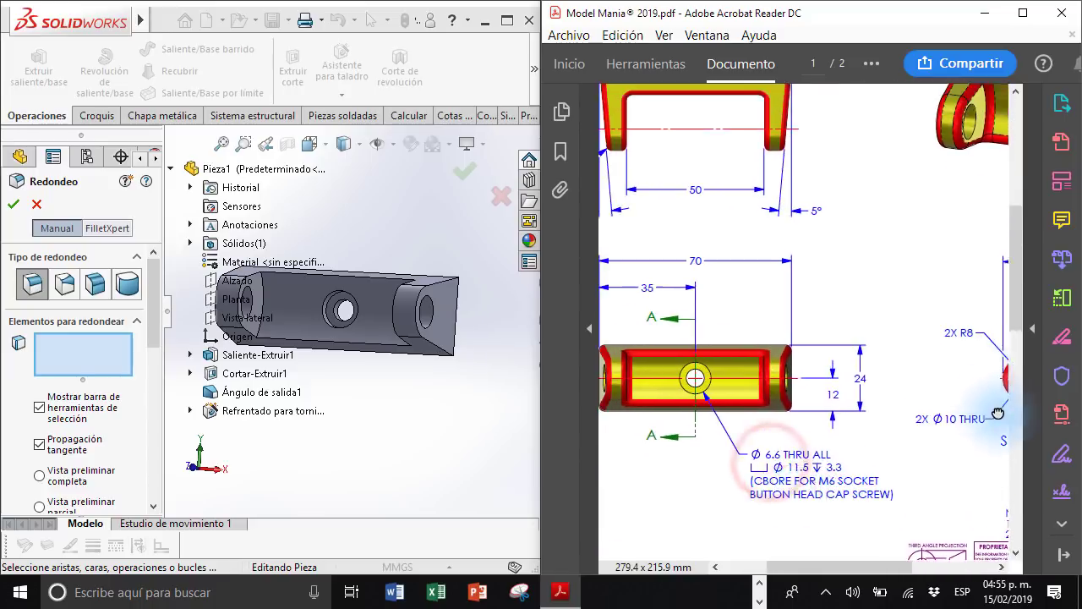
{"action": "left_click_drag", "start_coordinate": [780, 362], "coordinate": [816, 406]}
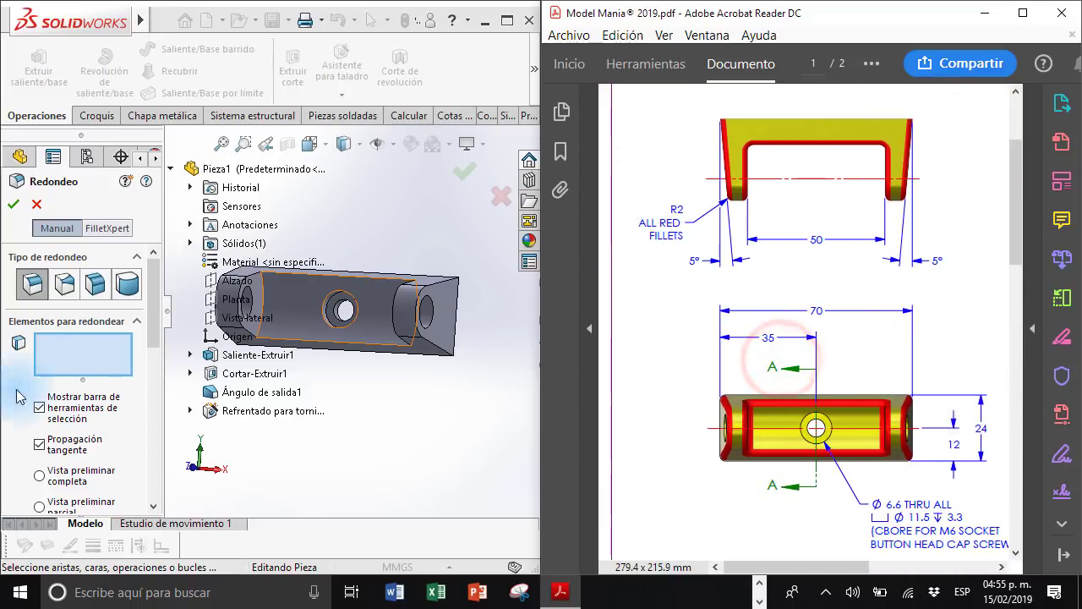
Step: Set a 2 mm radius on the inner face and enable the full fillet preview
{"action": "left_click_drag", "start_coordinate": [152, 289], "coordinate": [153, 372]}
{"action": "left_click", "coordinate": [99, 380]}
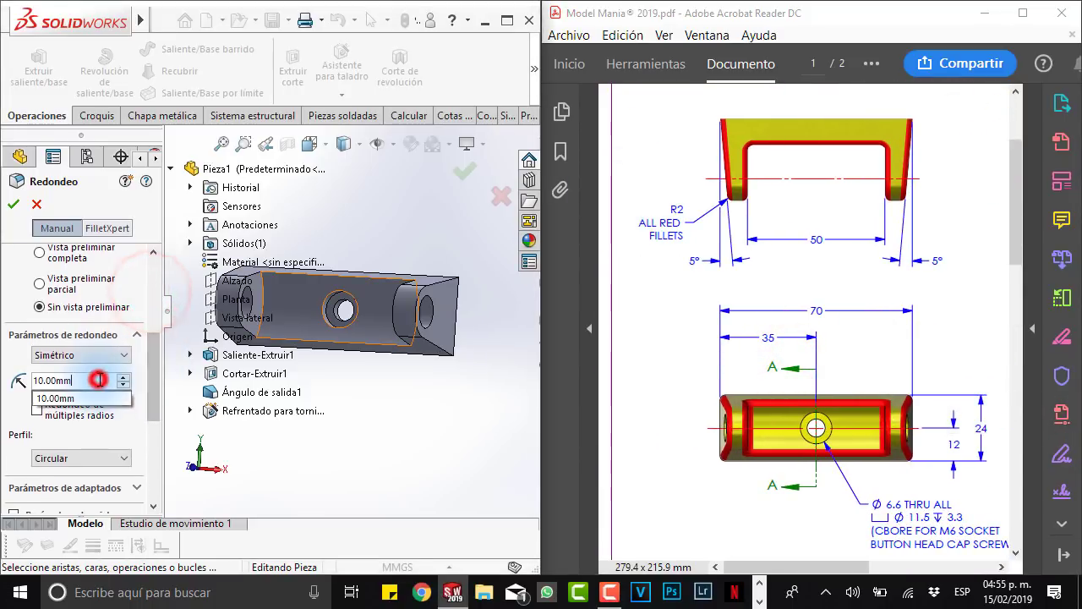
{"action": "type", "text": "2"}
{"action": "key", "text": "Return"}
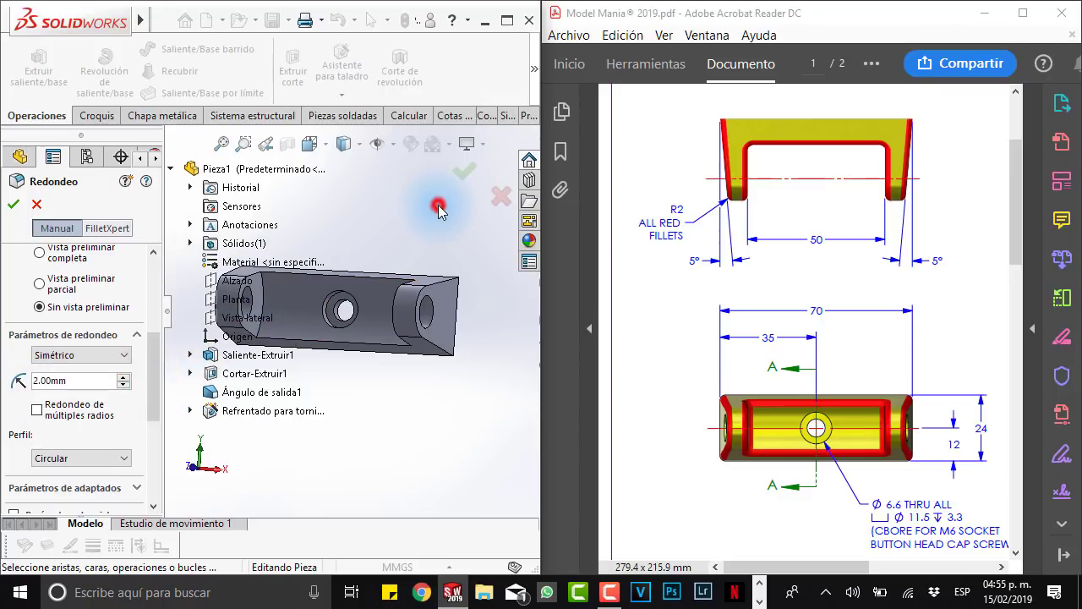
{"action": "left_click", "coordinate": [438, 208]}
{"action": "left_click", "coordinate": [170, 169]}
{"action": "left_click", "coordinate": [282, 295]}
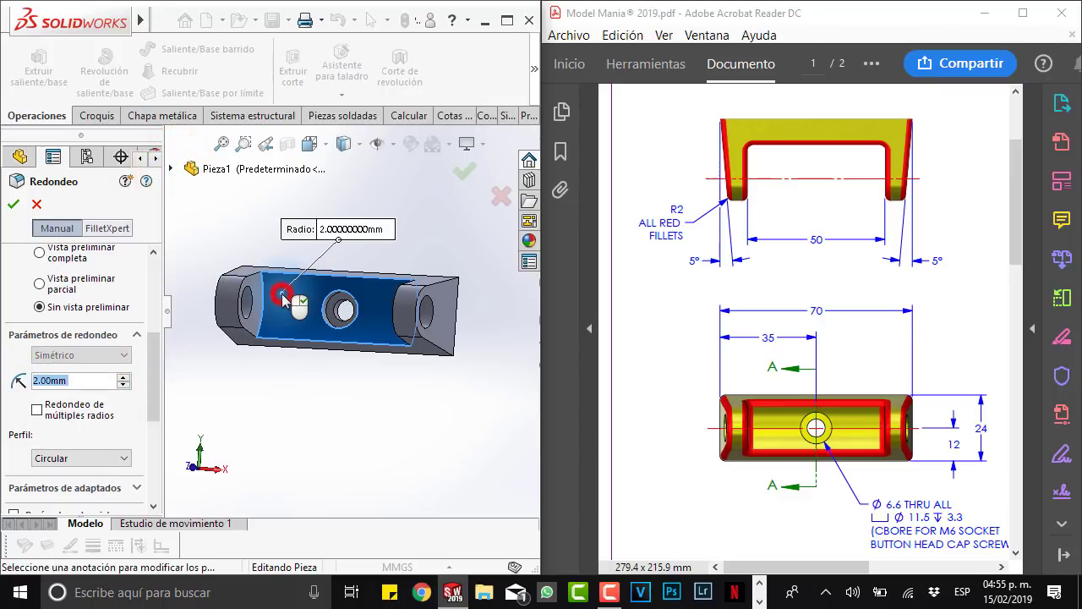
{"action": "left_click_drag", "start_coordinate": [152, 383], "coordinate": [152, 365]}
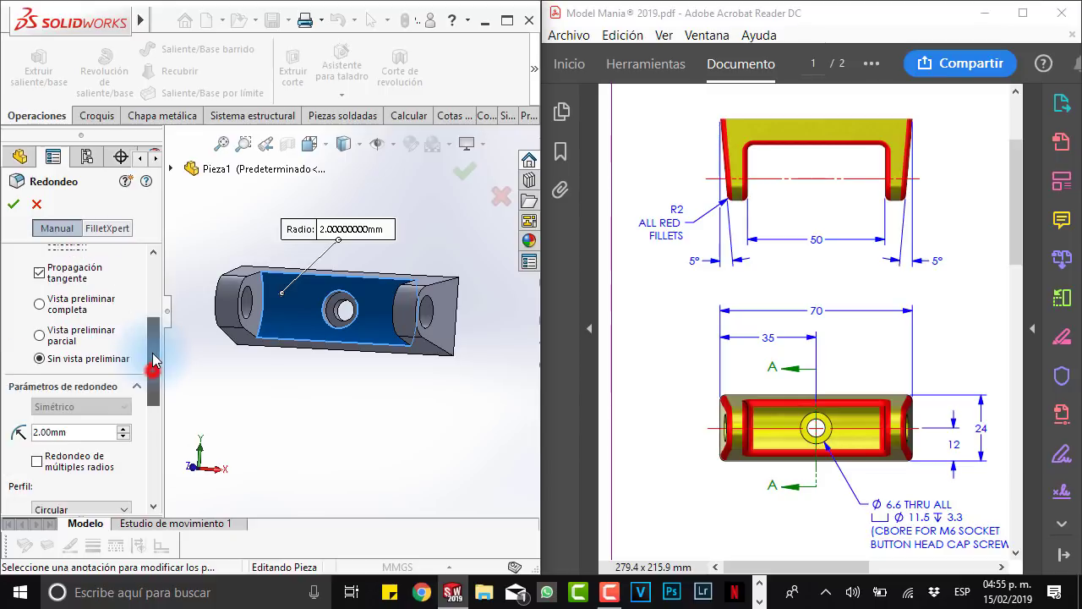
{"action": "left_click", "coordinate": [39, 306]}
{"action": "mouse_move", "coordinate": [305, 406]}
{"action": "middle_mouse_down"}
{"action": "mouse_move", "coordinate": [330, 315]}
{"action": "mouse_move", "coordinate": [279, 326]}
{"action": "middle_mouse_up"}
{"action": "scroll", "coordinate": [330, 315], "scroll_direction": "up", "scroll_amount": 2}
Step: Swap the inner face for the lug end, inner tangent and right boss edges in the fillet
{"action": "scroll", "coordinate": [256, 326], "scroll_direction": "up", "scroll_amount": 2}
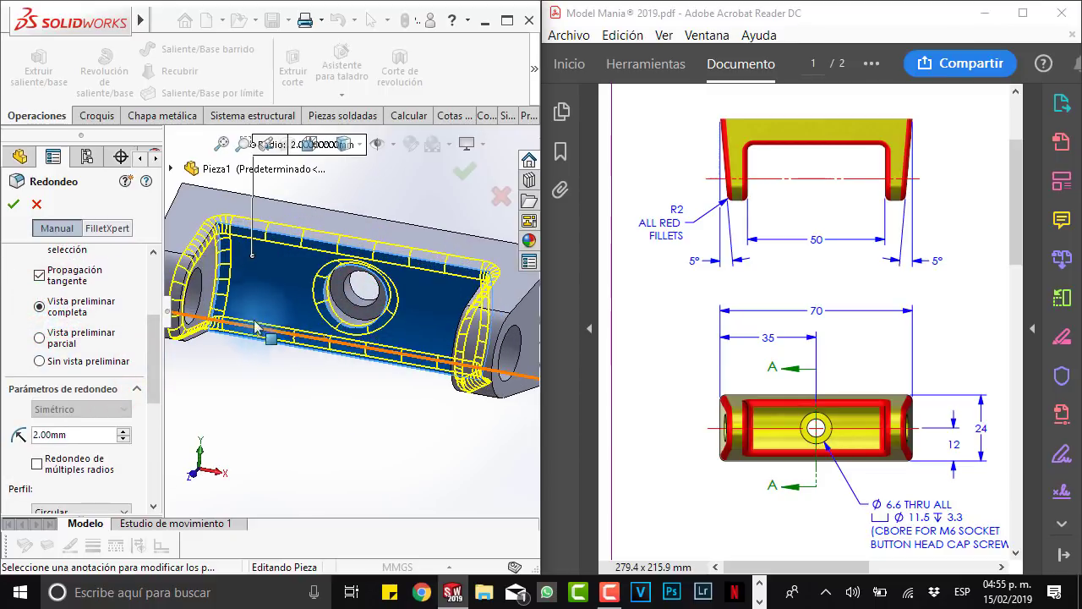
{"action": "left_click", "coordinate": [288, 285]}
{"action": "middle_click_drag", "start_coordinate": [230, 283], "coordinate": [227, 294]}
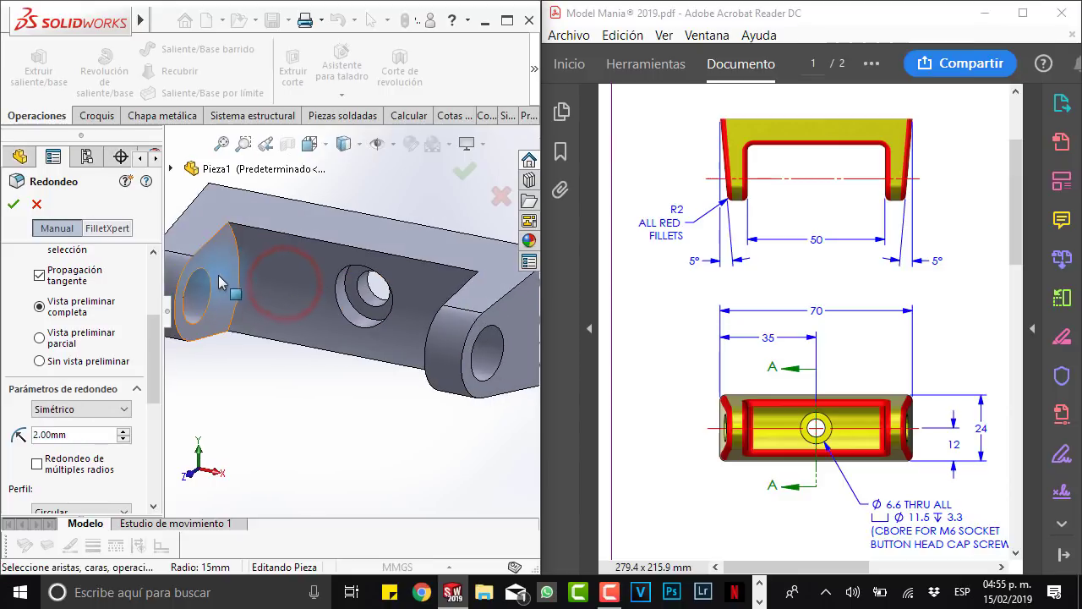
{"action": "left_click", "coordinate": [206, 292]}
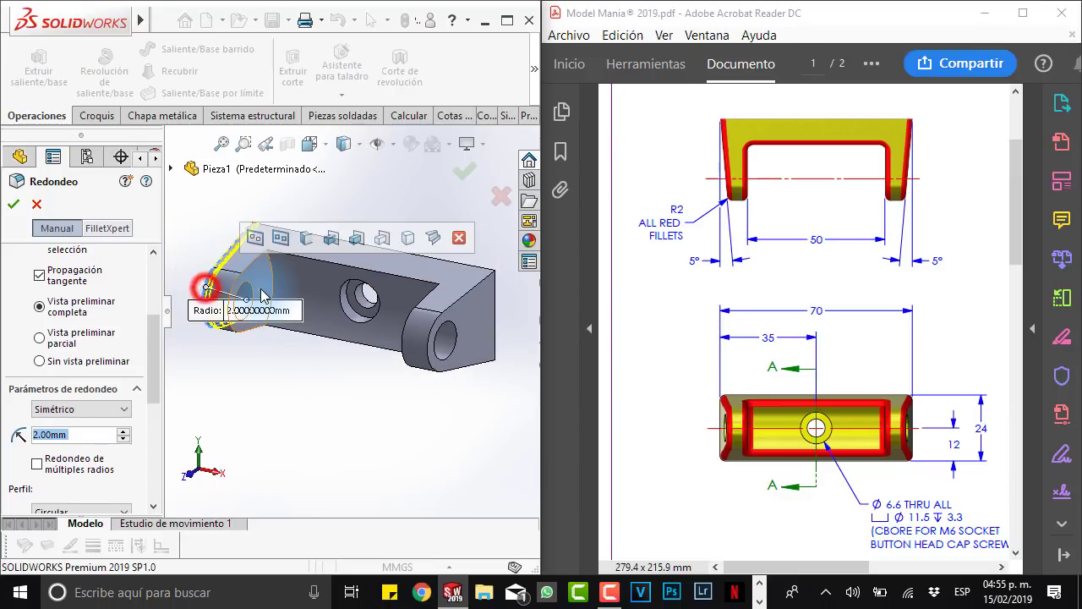
{"action": "left_click", "coordinate": [269, 254]}
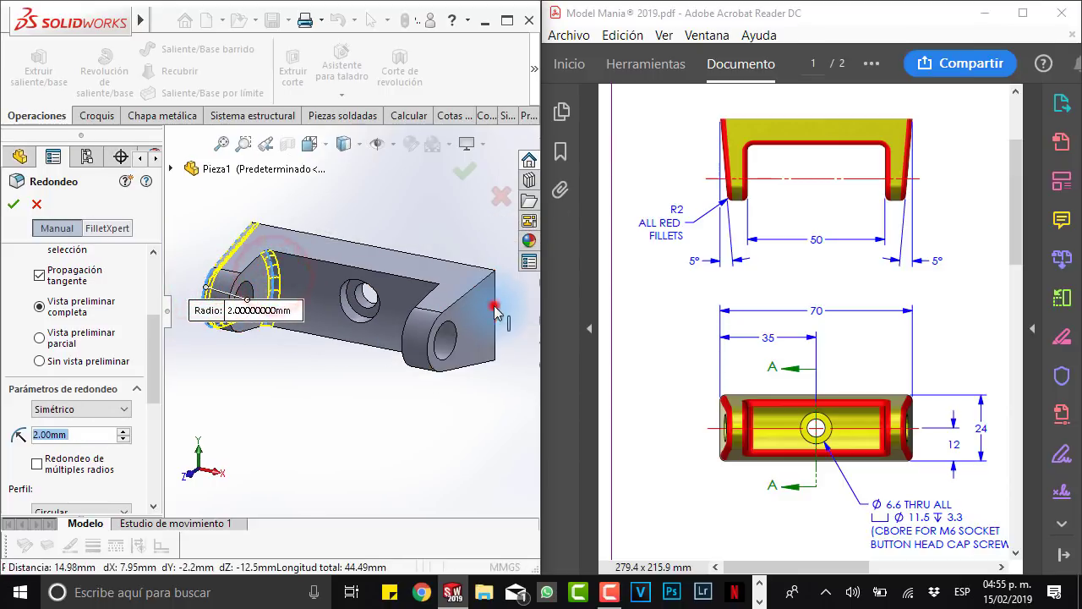
{"action": "left_click", "coordinate": [493, 307]}
{"action": "left_click", "coordinate": [441, 296]}
{"action": "middle_click_drag", "start_coordinate": [347, 452], "coordinate": [355, 273]}
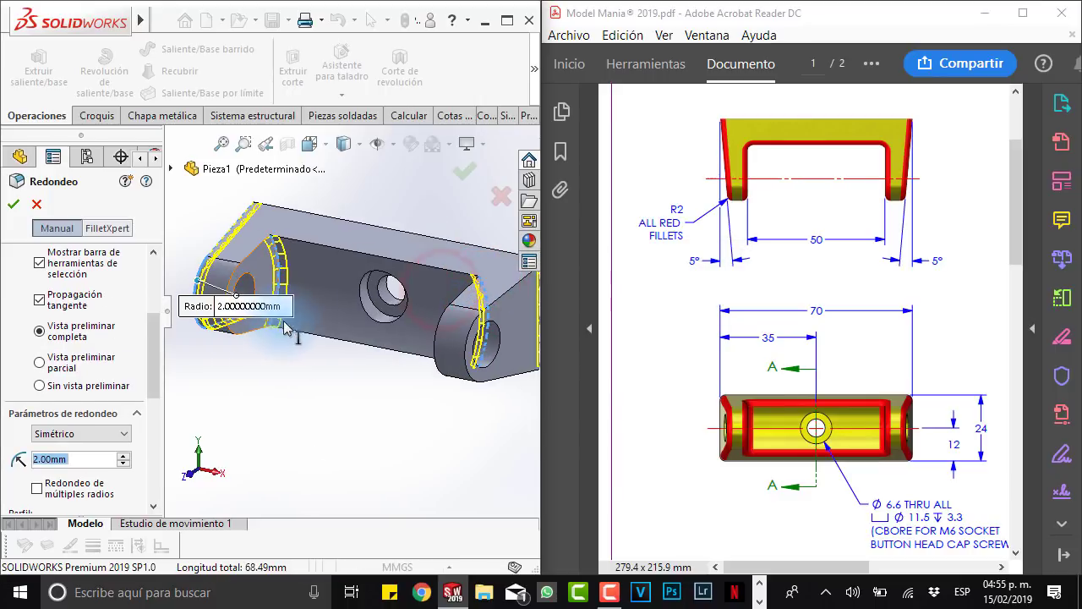
Step: Refine the fillet edge set, dropping the boss edge and adding further lug and end edges
{"action": "left_click", "coordinate": [481, 285]}
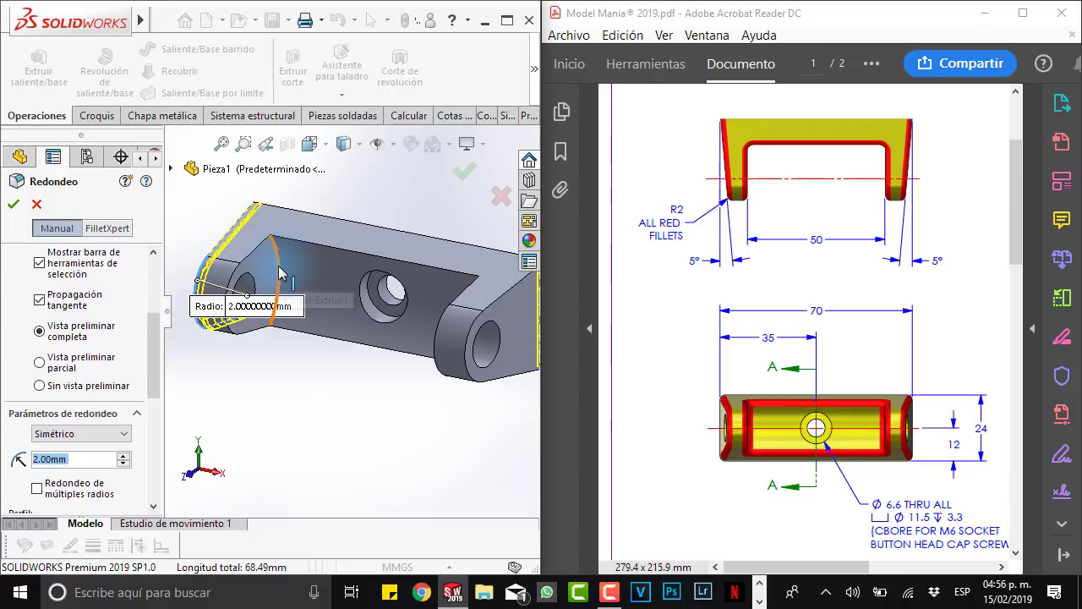
{"action": "left_click", "coordinate": [280, 273]}
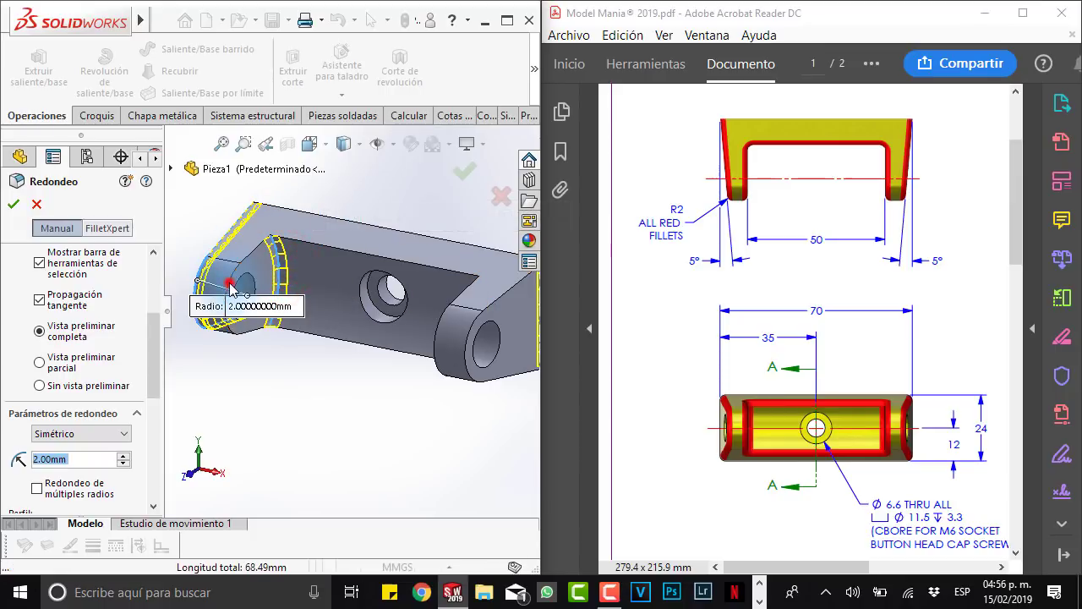
{"action": "left_click", "coordinate": [236, 266]}
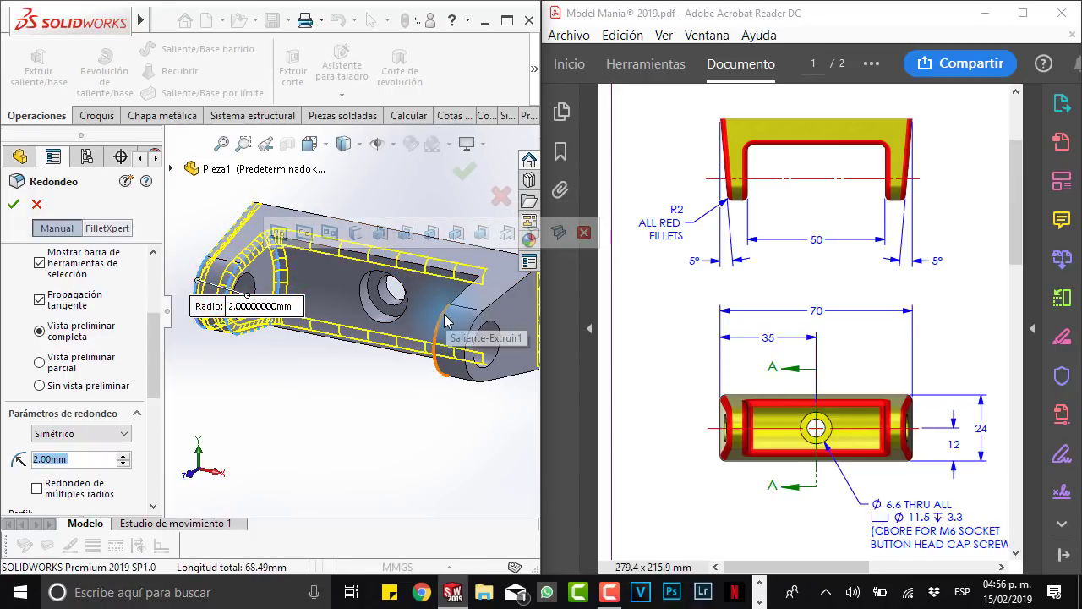
{"action": "left_click", "coordinate": [446, 321]}
{"action": "scroll", "coordinate": [464, 332], "scroll_direction": "up", "scroll_amount": 2}
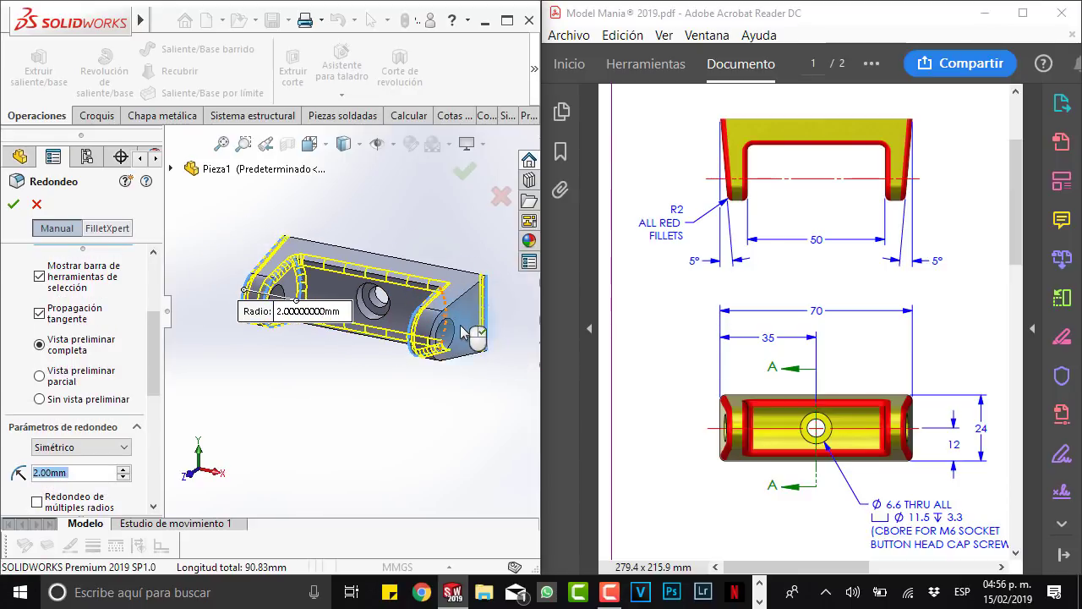
{"action": "scroll", "coordinate": [464, 332], "scroll_direction": "down", "scroll_amount": 2}
{"action": "left_click", "coordinate": [463, 302]}
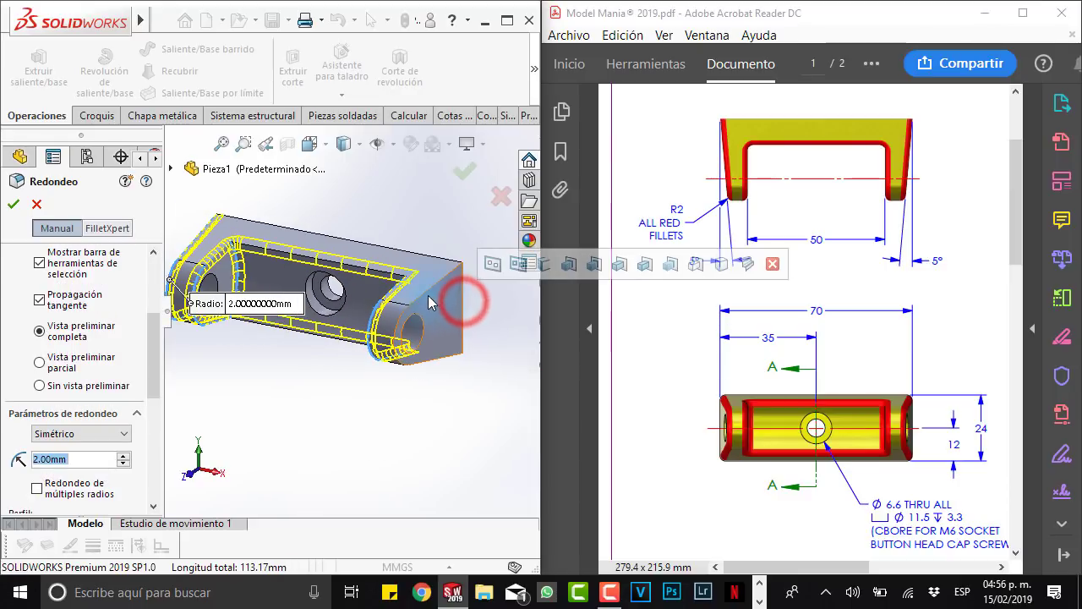
{"action": "left_click", "coordinate": [397, 335]}
{"action": "scroll", "coordinate": [398, 334], "scroll_direction": "up", "scroll_amount": 2}
{"action": "scroll", "coordinate": [434, 333], "scroll_direction": "down", "scroll_amount": 2}
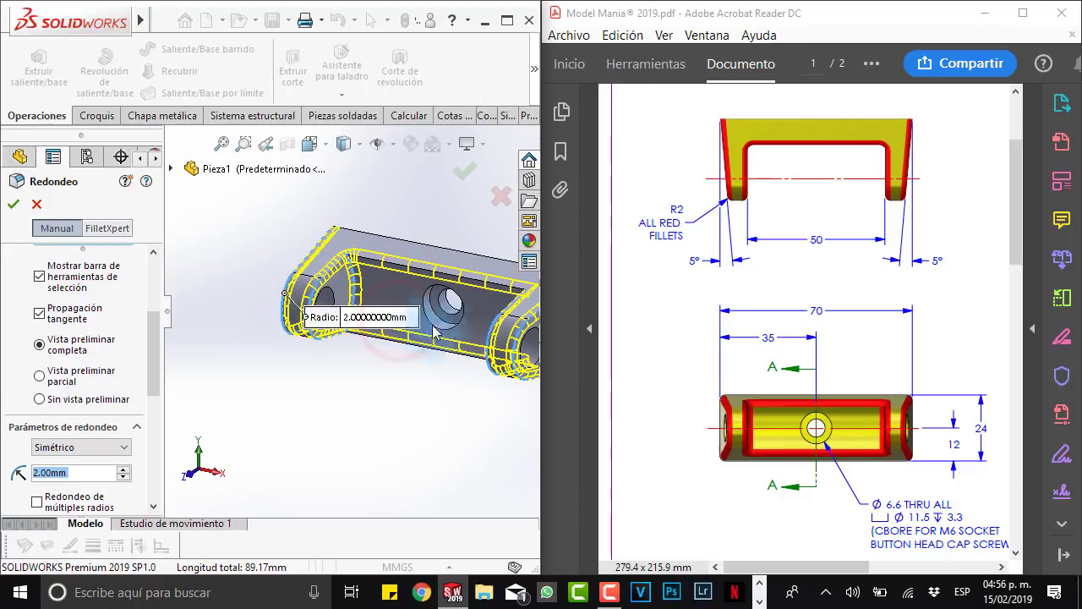
{"action": "middle_click_drag", "start_coordinate": [434, 332], "coordinate": [512, 327]}
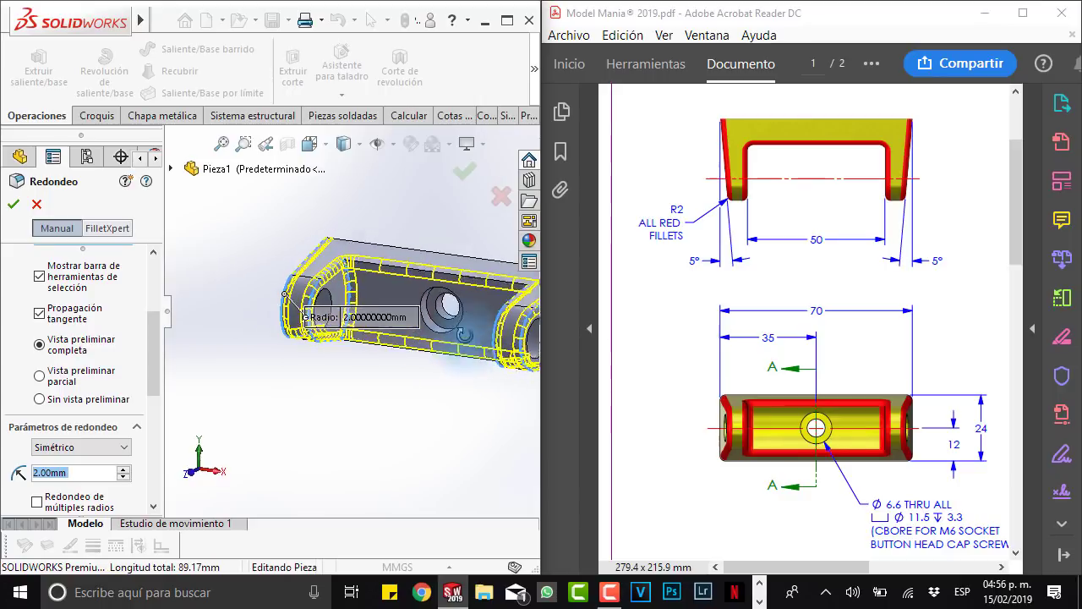
{"action": "left_click", "coordinate": [514, 326]}
{"action": "mouse_move", "coordinate": [514, 326]}
{"action": "middle_mouse_down"}
{"action": "mouse_move", "coordinate": [459, 363]}
{"action": "mouse_move", "coordinate": [410, 369]}
{"action": "middle_mouse_up"}
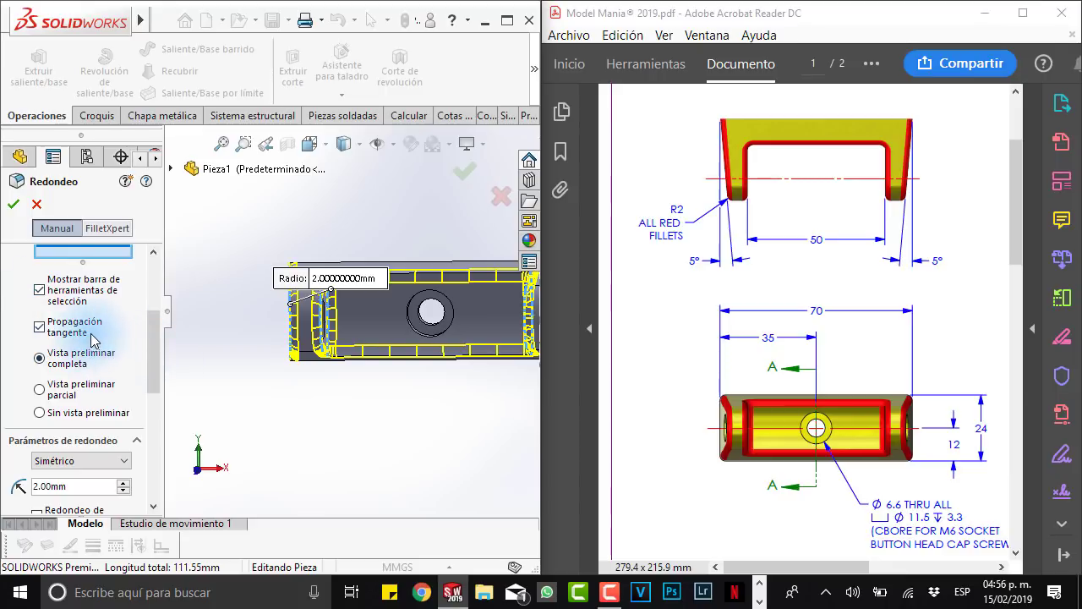
{"action": "left_click_drag", "start_coordinate": [153, 318], "coordinate": [152, 307]}
Step: Clear the selections, pick the inner face and a lug edge, and accept the 2 mm fillet
{"action": "right_click", "coordinate": [84, 296]}
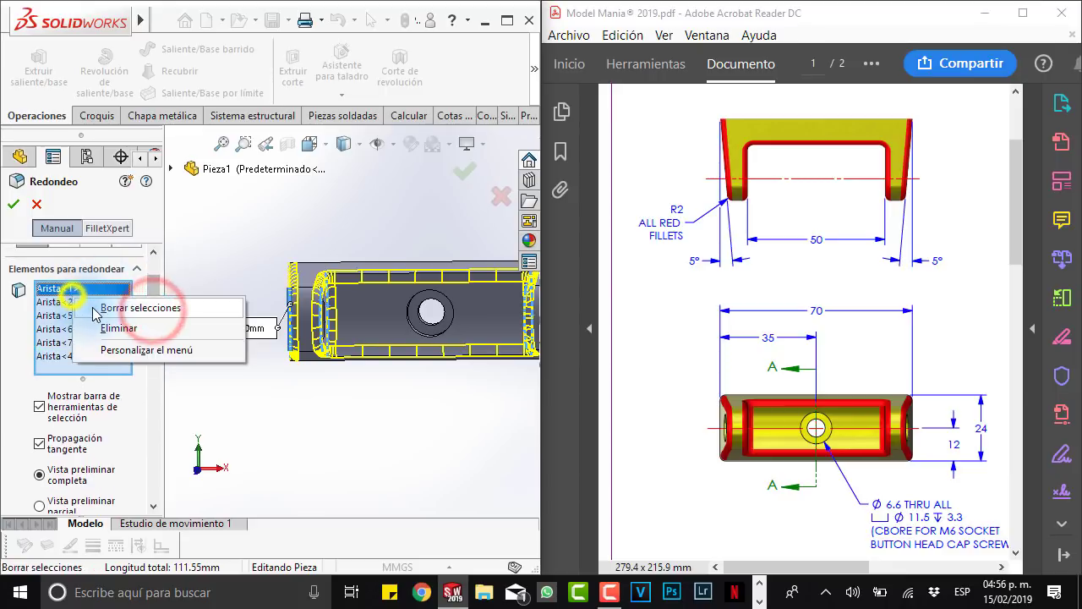
{"action": "left_click", "coordinate": [91, 307]}
{"action": "mouse_move", "coordinate": [466, 369]}
{"action": "middle_mouse_down"}
{"action": "mouse_move", "coordinate": [448, 376]}
{"action": "mouse_move", "coordinate": [271, 314]}
{"action": "middle_mouse_up"}
{"action": "left_click", "coordinate": [383, 315]}
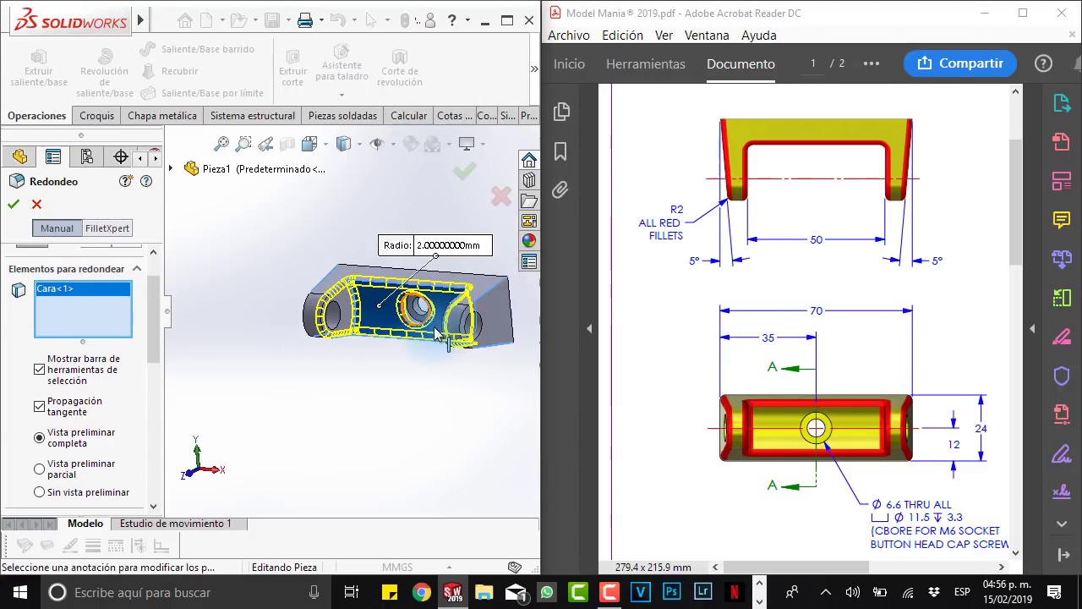
{"action": "left_click", "coordinate": [272, 314]}
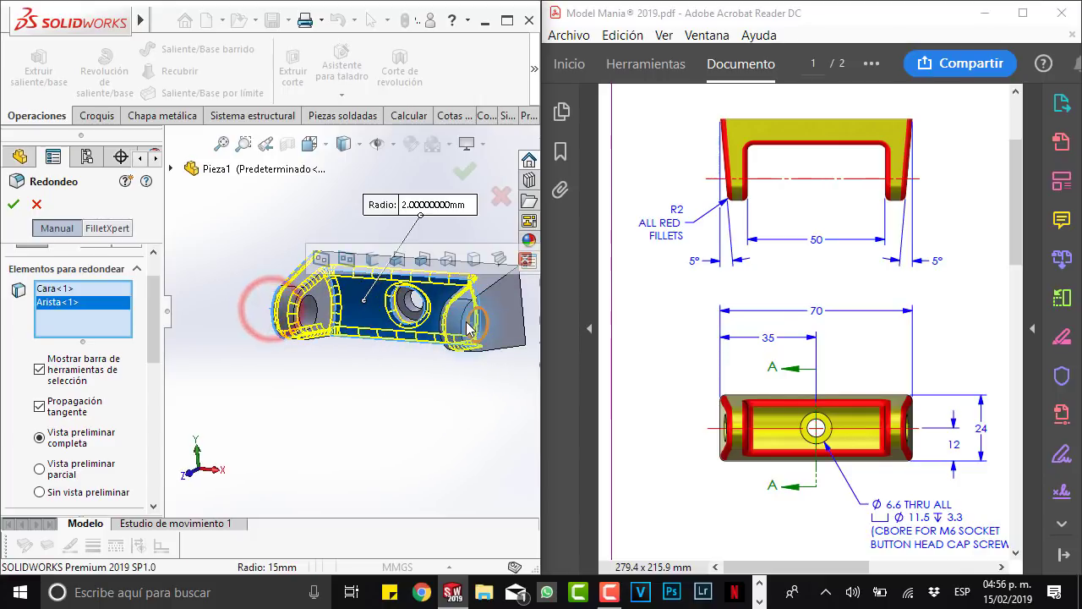
{"action": "left_click", "coordinate": [465, 329]}
{"action": "scroll", "coordinate": [464, 330], "scroll_direction": "down", "scroll_amount": 3}
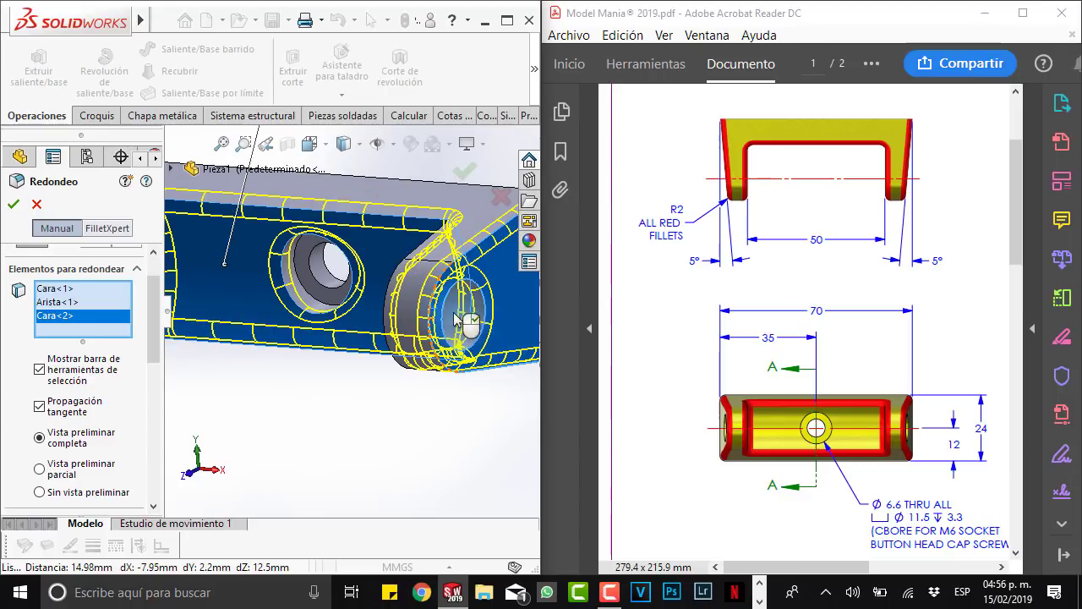
{"action": "left_click", "coordinate": [438, 298]}
{"action": "scroll", "coordinate": [366, 395], "scroll_direction": "up", "scroll_amount": 3}
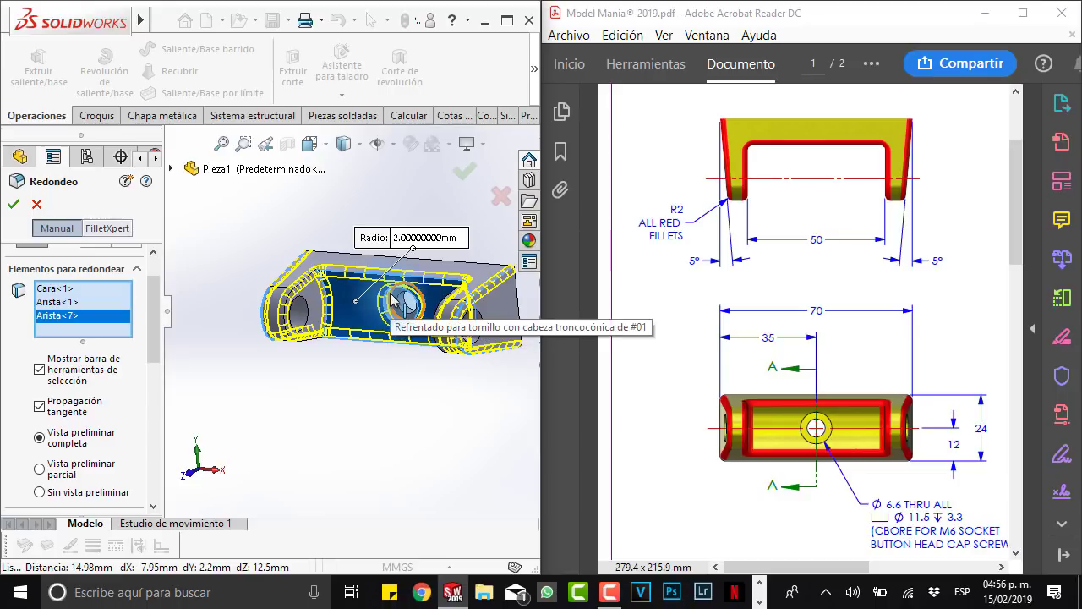
{"action": "left_click", "coordinate": [7, 211]}
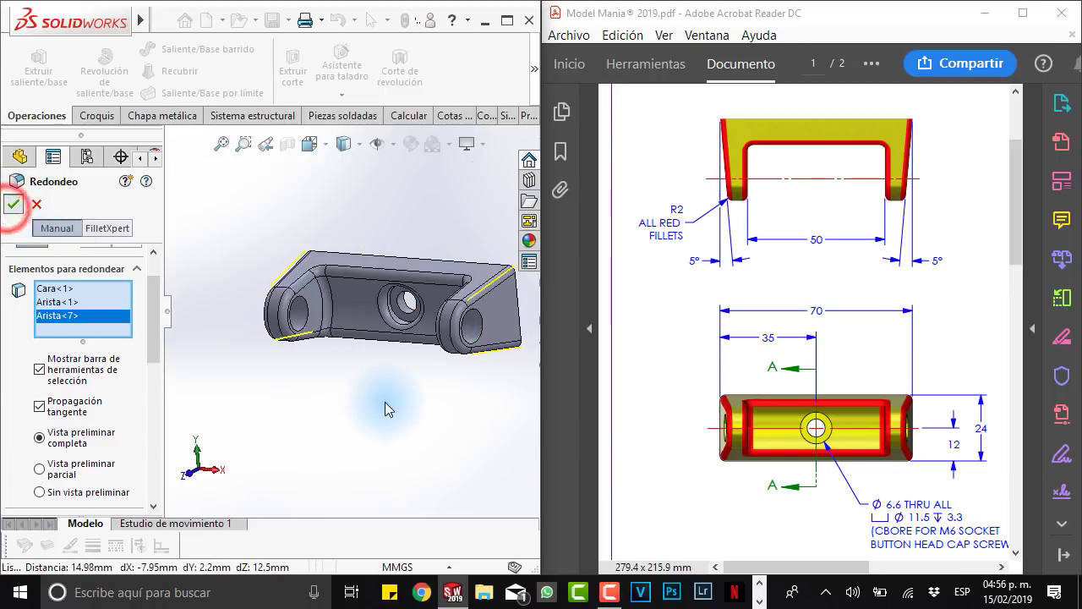
{"action": "middle_click_drag", "start_coordinate": [396, 414], "coordinate": [389, 313]}
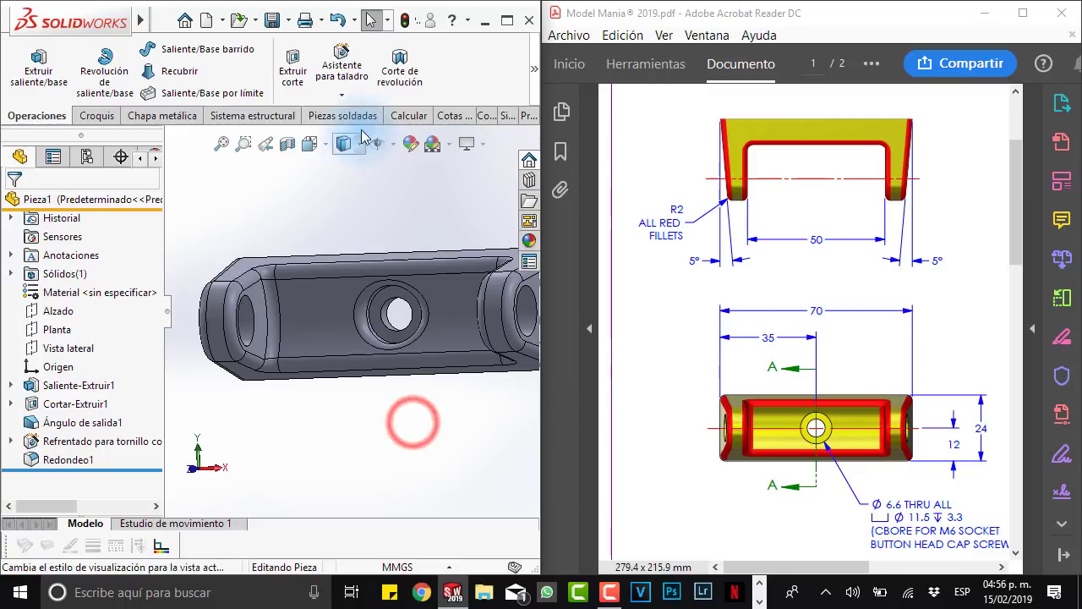
{"action": "left_click", "coordinate": [178, 132]}
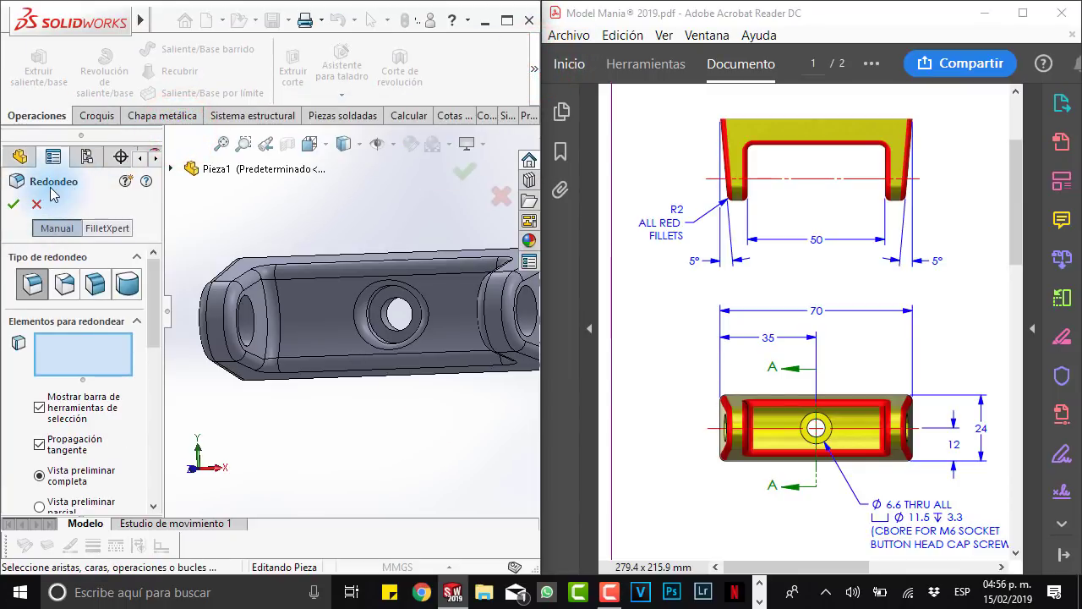
{"action": "left_click", "coordinate": [105, 230]}
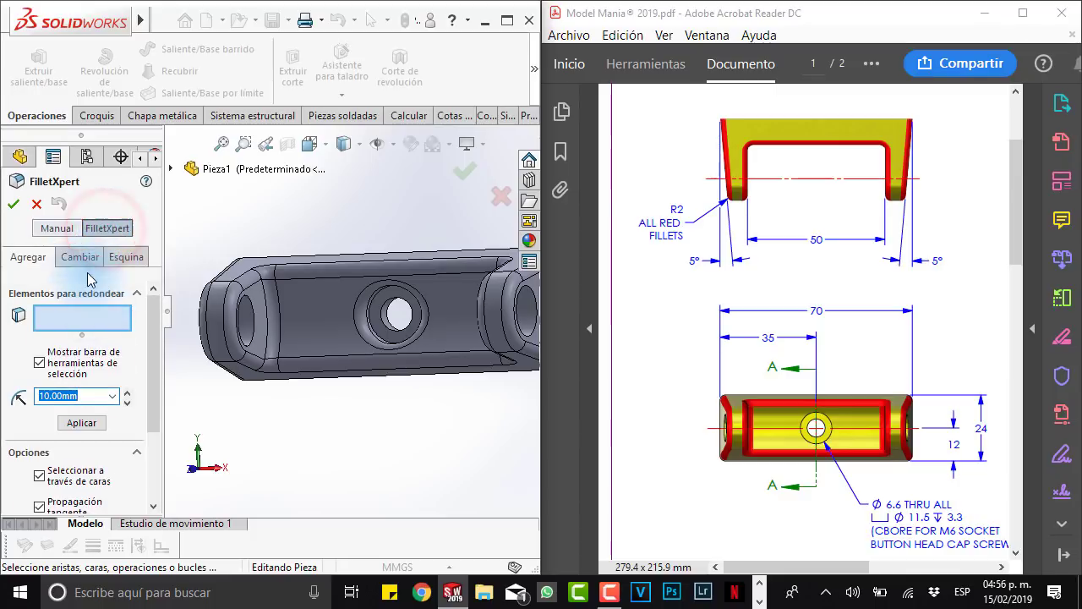
{"action": "left_click", "coordinate": [81, 261]}
{"action": "left_click", "coordinate": [65, 320]}
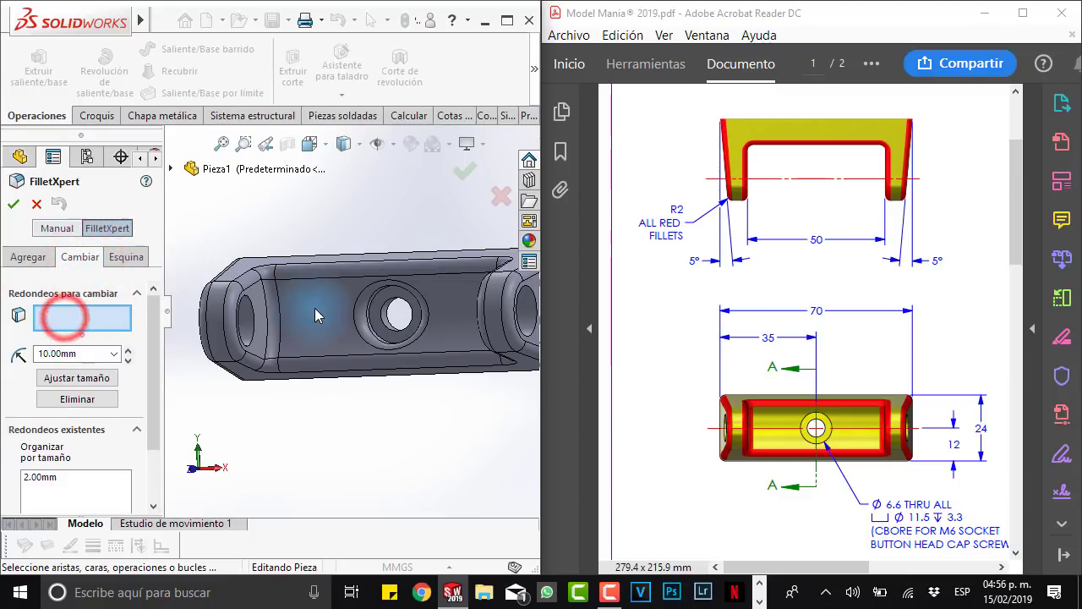
{"action": "left_click", "coordinate": [364, 310]}
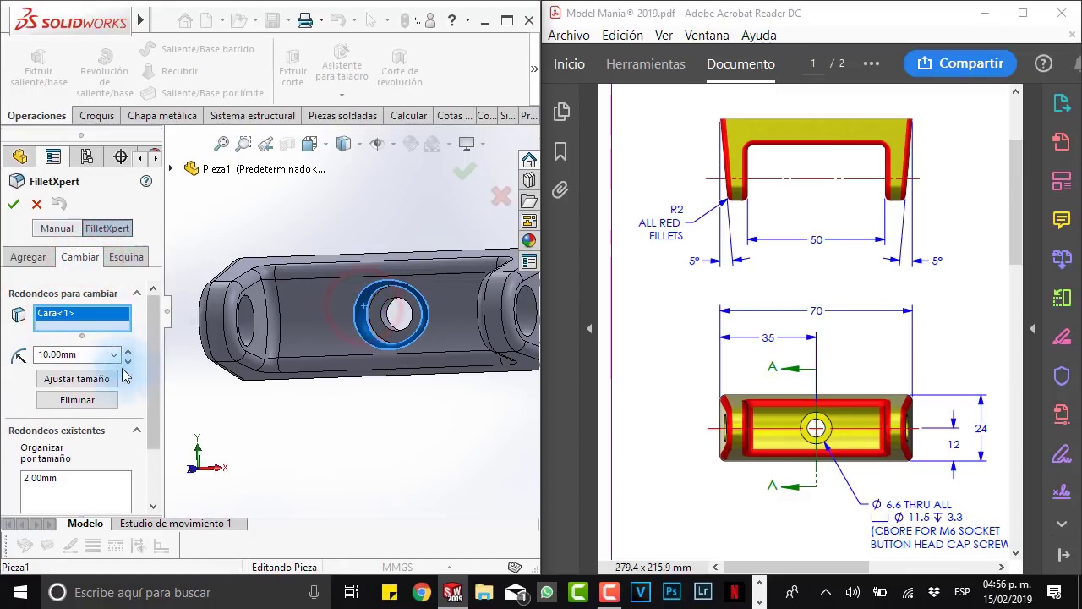
{"action": "left_click", "coordinate": [99, 401]}
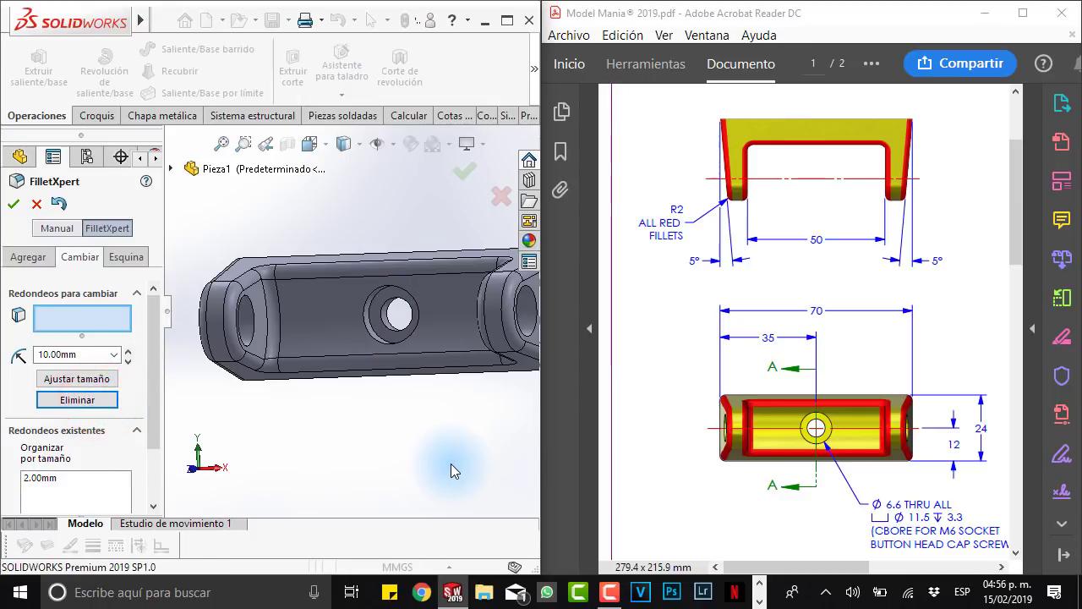
{"action": "left_click", "coordinate": [15, 206]}
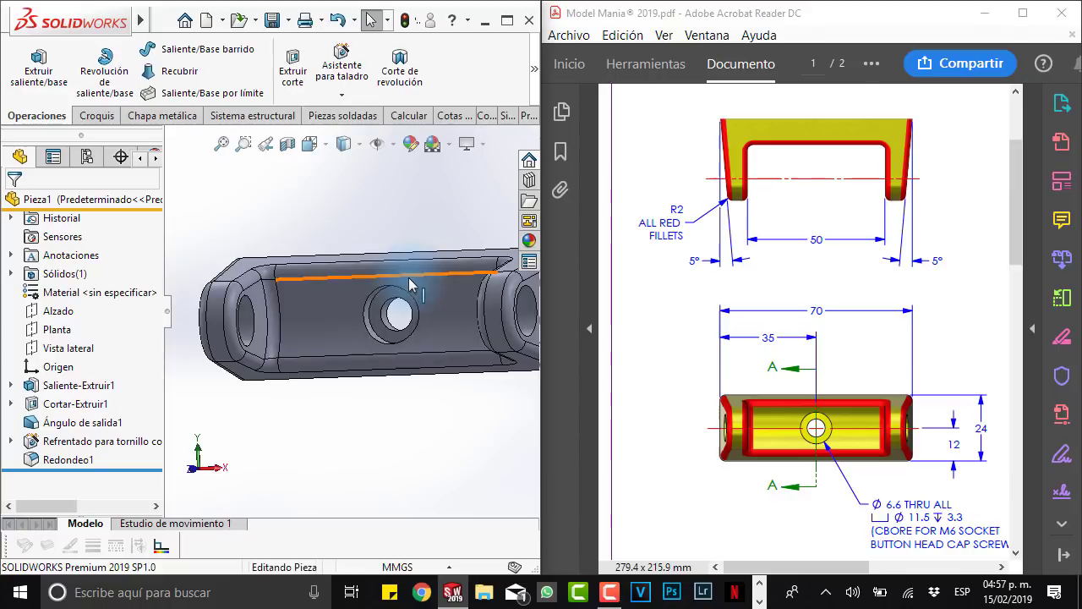
{"action": "middle_click_drag", "start_coordinate": [397, 291], "coordinate": [430, 340]}
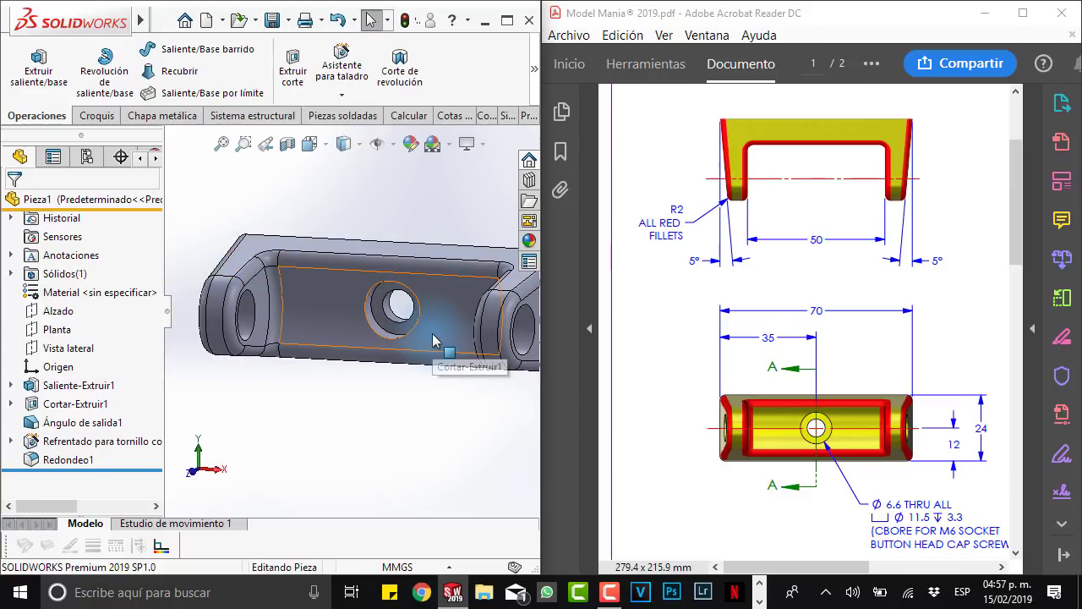
{"action": "middle_click_drag", "start_coordinate": [442, 309], "coordinate": [428, 321]}
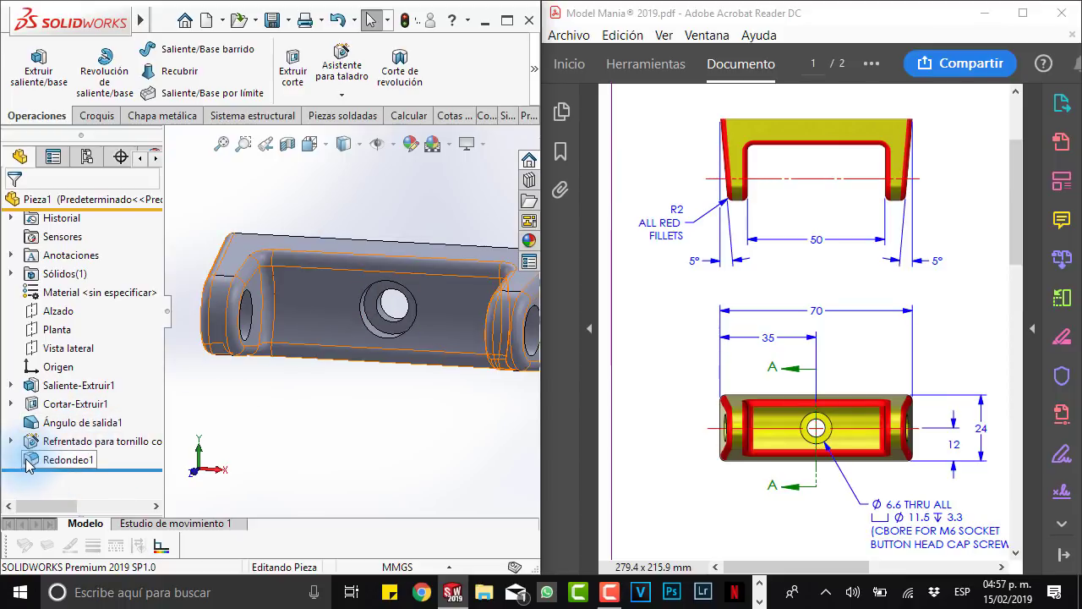
{"action": "left_click", "coordinate": [29, 463]}
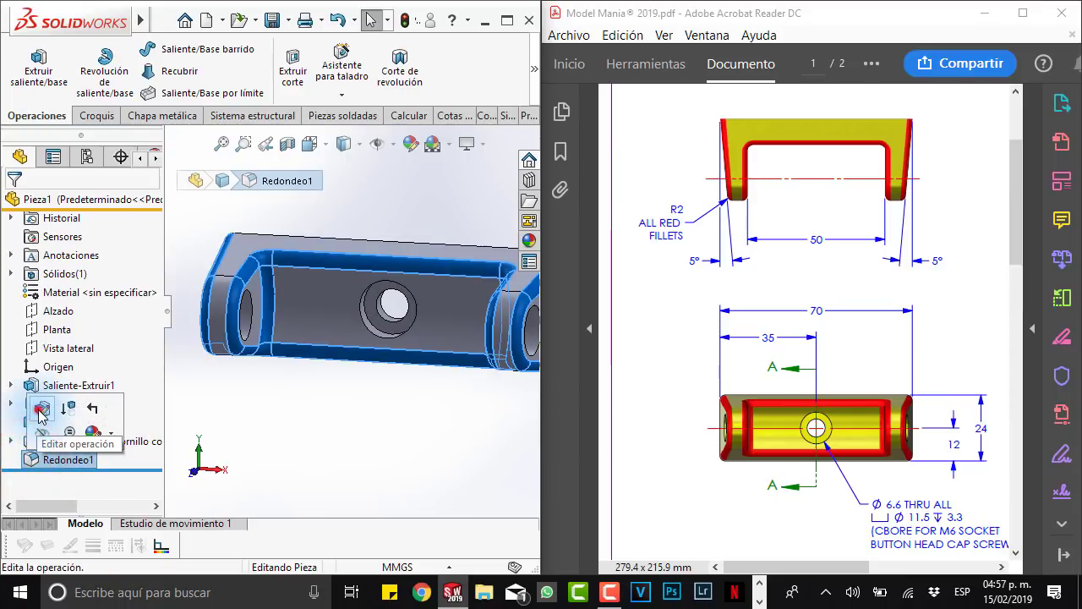
{"action": "left_click", "coordinate": [40, 410]}
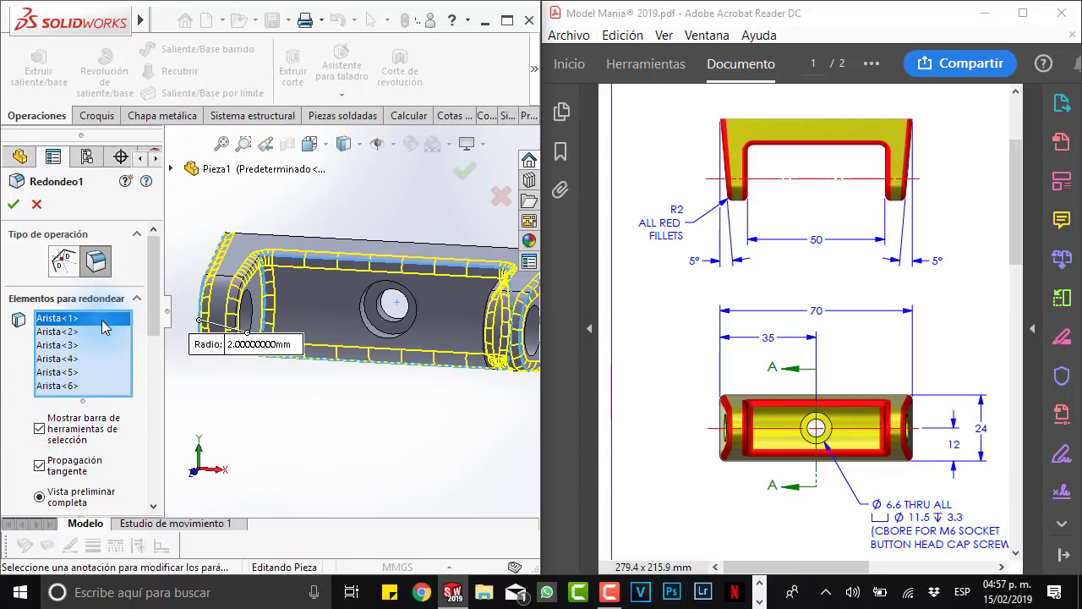
{"action": "left_click", "coordinate": [55, 345]}
{"action": "left_click", "coordinate": [52, 358]}
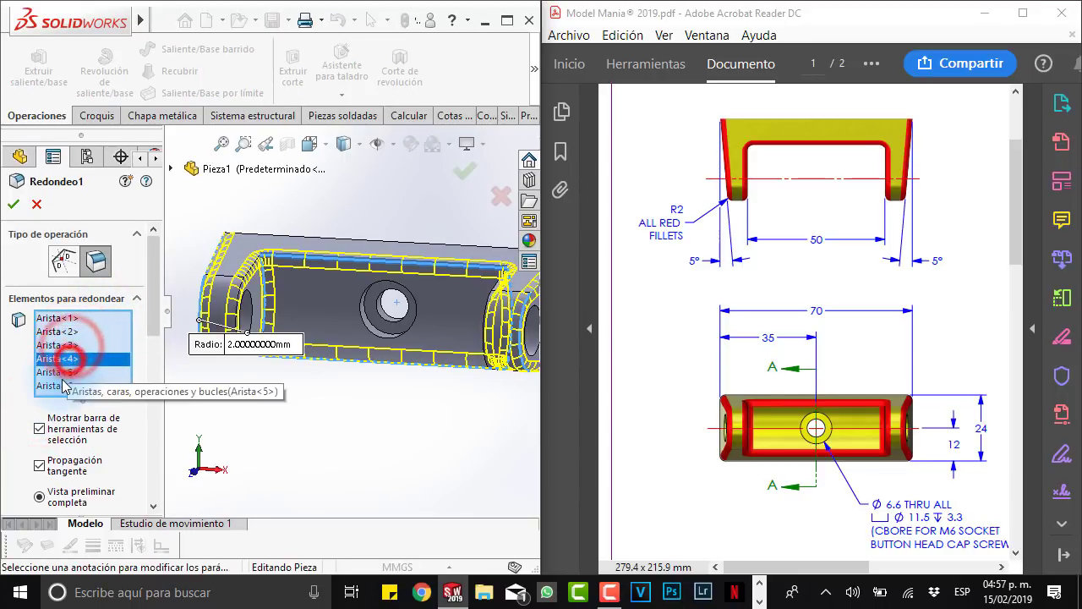
{"action": "left_click", "coordinate": [60, 374]}
{"action": "left_click", "coordinate": [61, 386]}
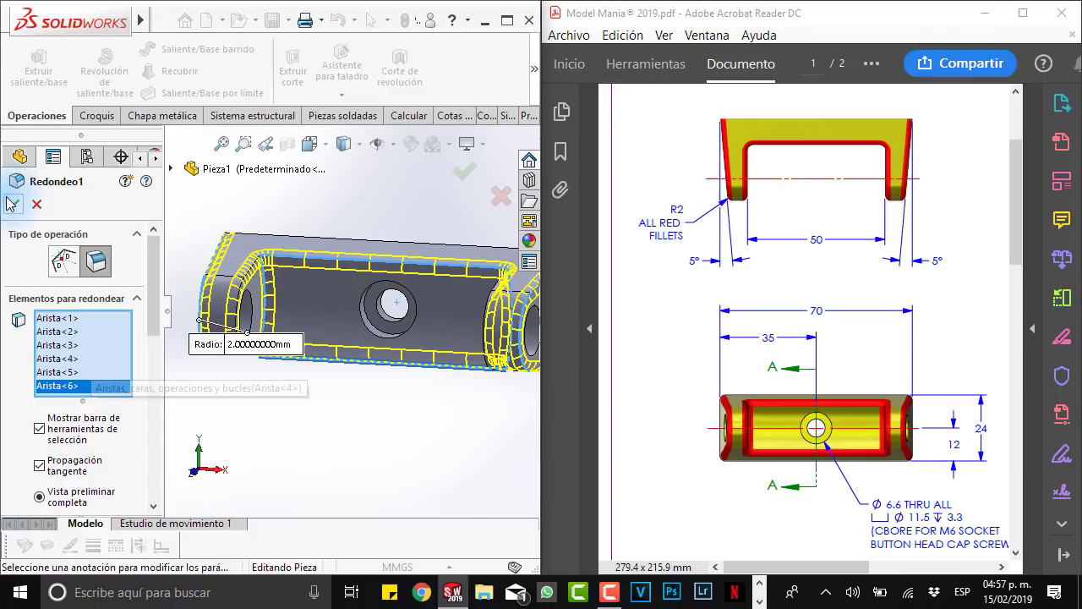
{"action": "left_click", "coordinate": [35, 205]}
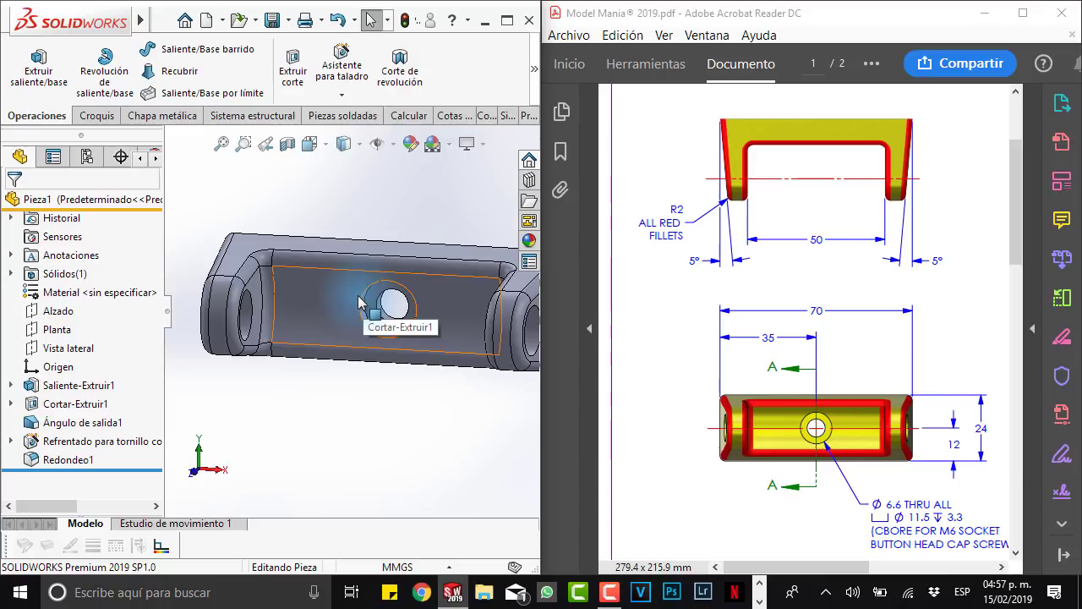
{"action": "mouse_move", "coordinate": [399, 363]}
{"action": "middle_mouse_down"}
{"action": "mouse_move", "coordinate": [402, 337]}
{"action": "mouse_move", "coordinate": [376, 331]}
{"action": "middle_mouse_up"}
{"action": "left_click_drag", "start_coordinate": [917, 423], "coordinate": [903, 359]}
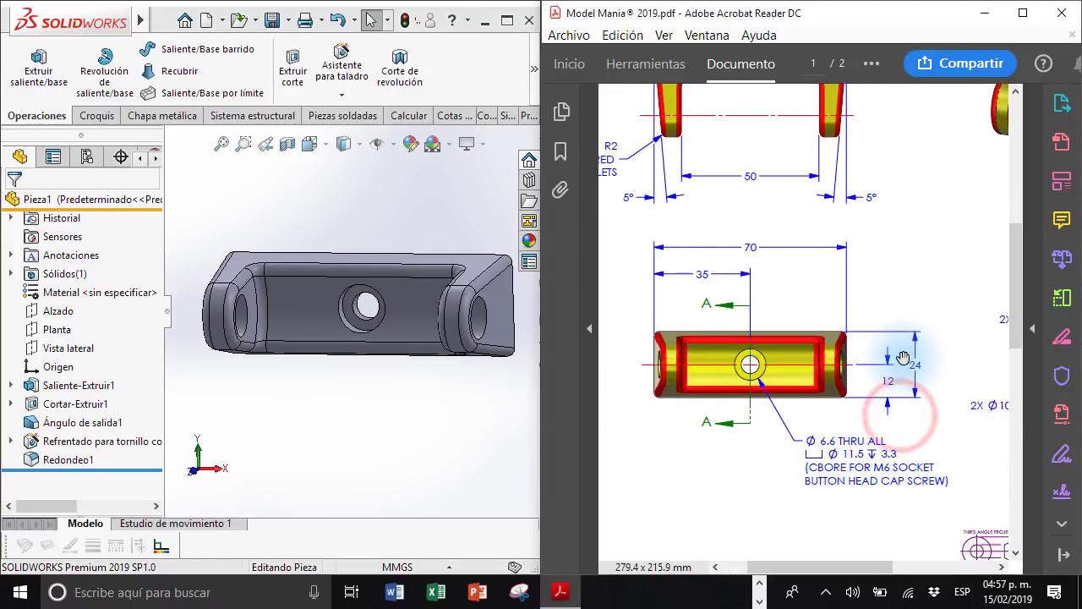
{"action": "scroll", "coordinate": [903, 358], "scroll_direction": "up", "scroll_amount": 1}
{"action": "scroll", "coordinate": [877, 358], "scroll_direction": "down", "scroll_amount": 3, "text": "ctrl"}
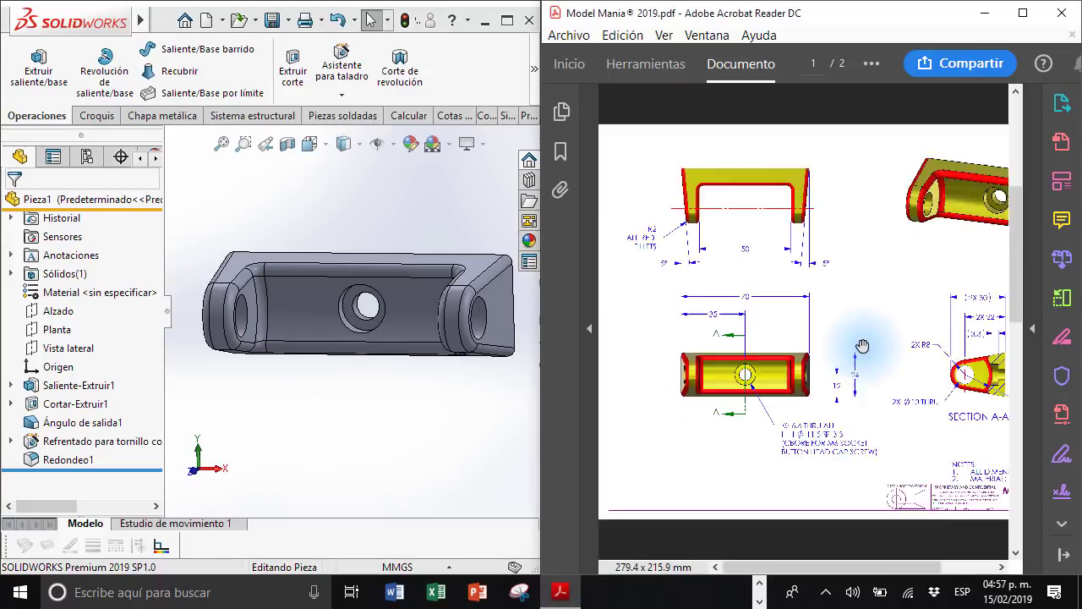
{"action": "left_click", "coordinate": [296, 436]}
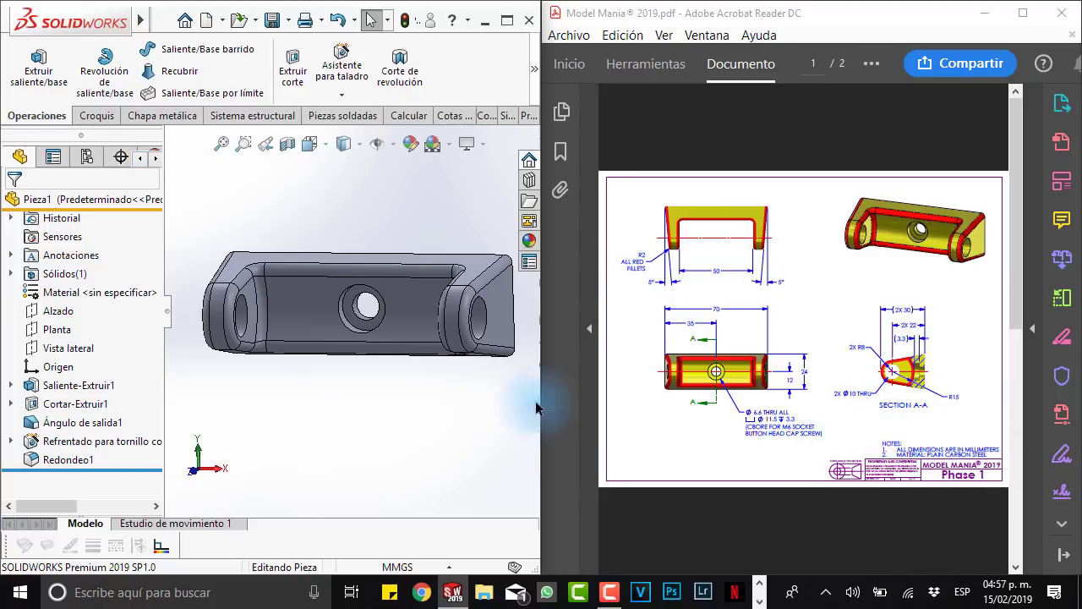
Step: Assign Acero al carbono no aleado as the bracket's material
{"action": "right_click", "coordinate": [61, 294]}
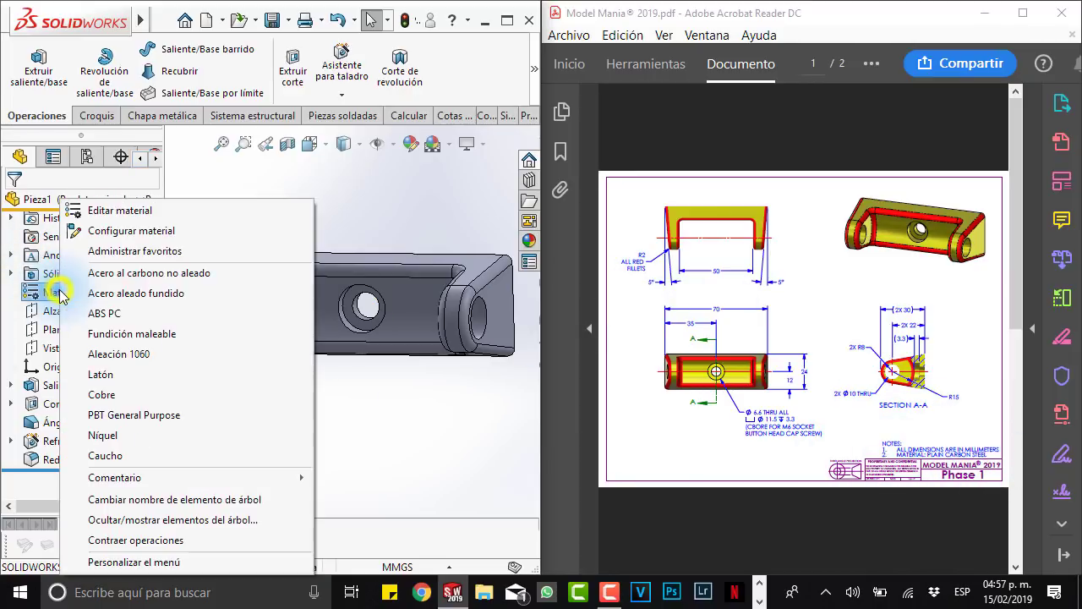
{"action": "left_click", "coordinate": [153, 274]}
{"action": "left_click", "coordinate": [380, 430]}
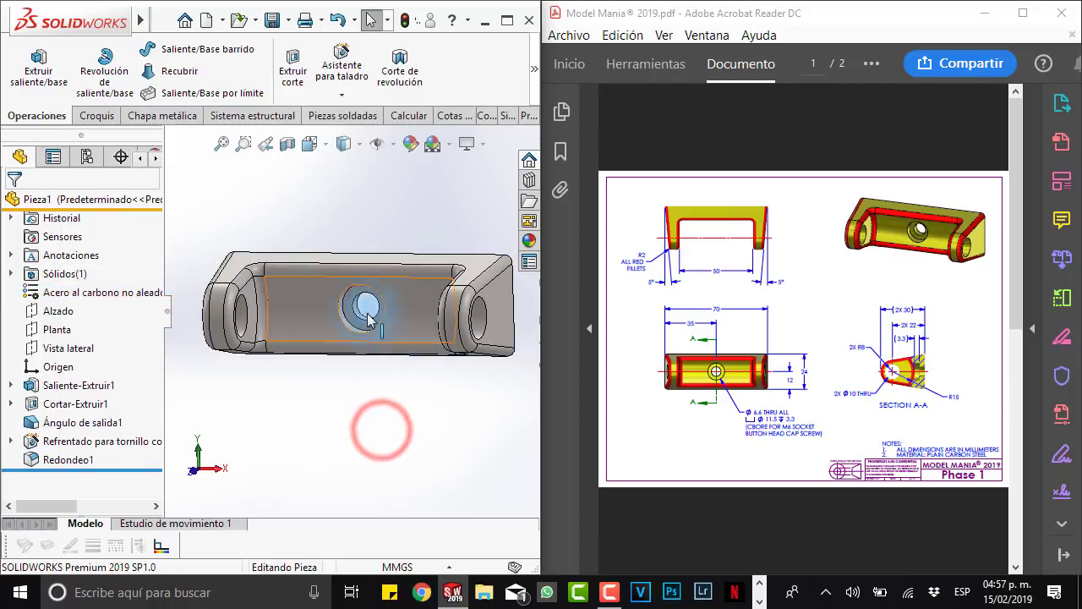
Step: Turn on RealView glossy shading and orbit the bracket to view it
{"action": "left_click", "coordinate": [474, 146]}
{"action": "left_click", "coordinate": [479, 172]}
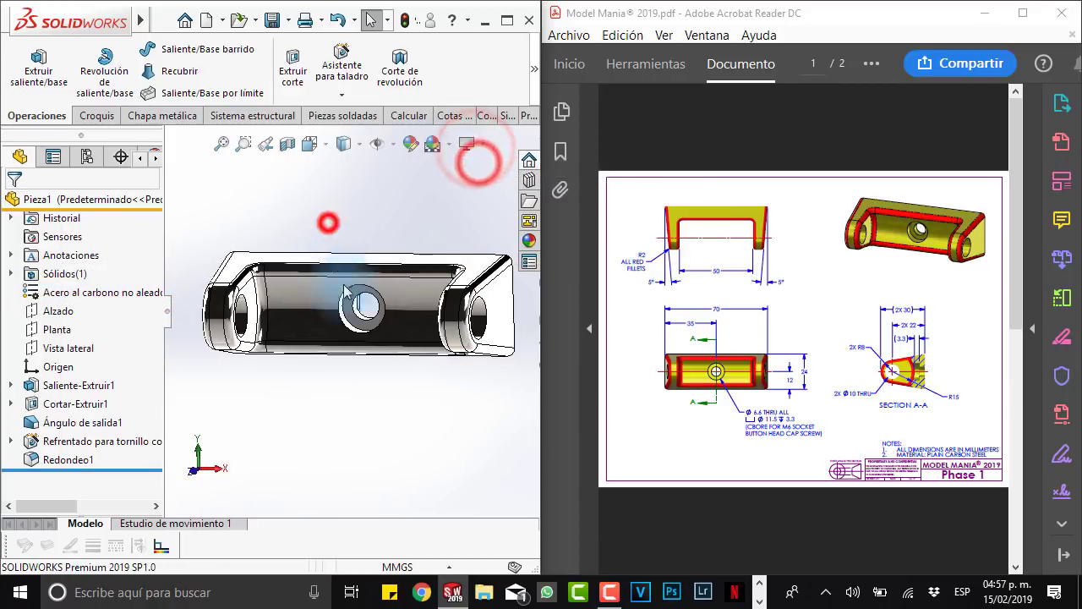
{"action": "mouse_move", "coordinate": [327, 220]}
{"action": "middle_mouse_down"}
{"action": "mouse_move", "coordinate": [387, 338]}
{"action": "mouse_move", "coordinate": [282, 311]}
{"action": "middle_mouse_up"}
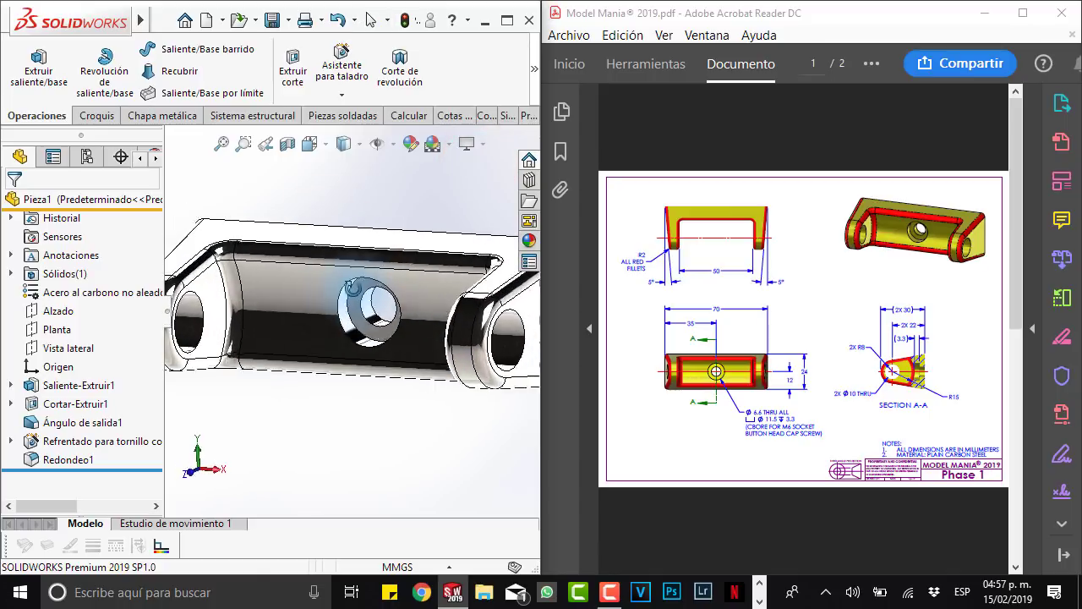
{"action": "scroll", "coordinate": [300, 359], "scroll_direction": "down", "scroll_amount": 3}
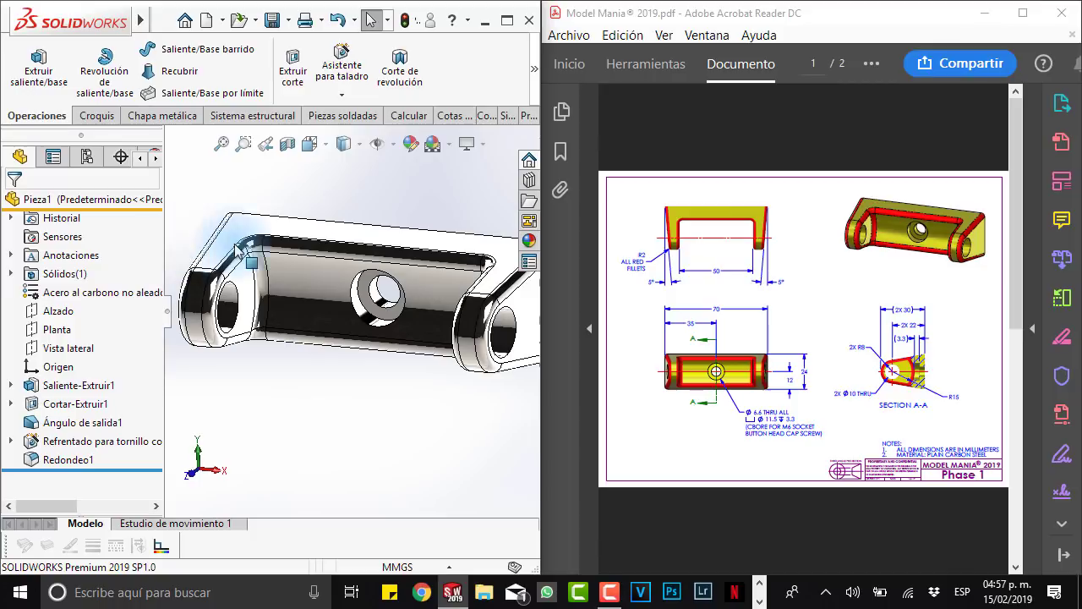
{"action": "left_click", "coordinate": [228, 179]}
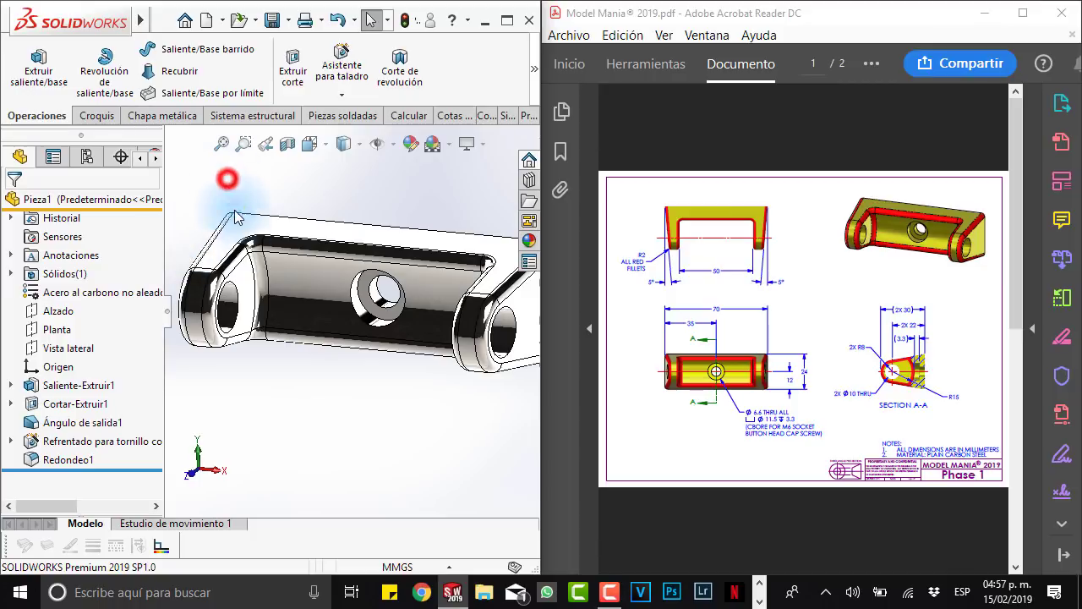
{"action": "left_click", "coordinate": [406, 116]}
{"action": "left_click", "coordinate": [238, 80]}
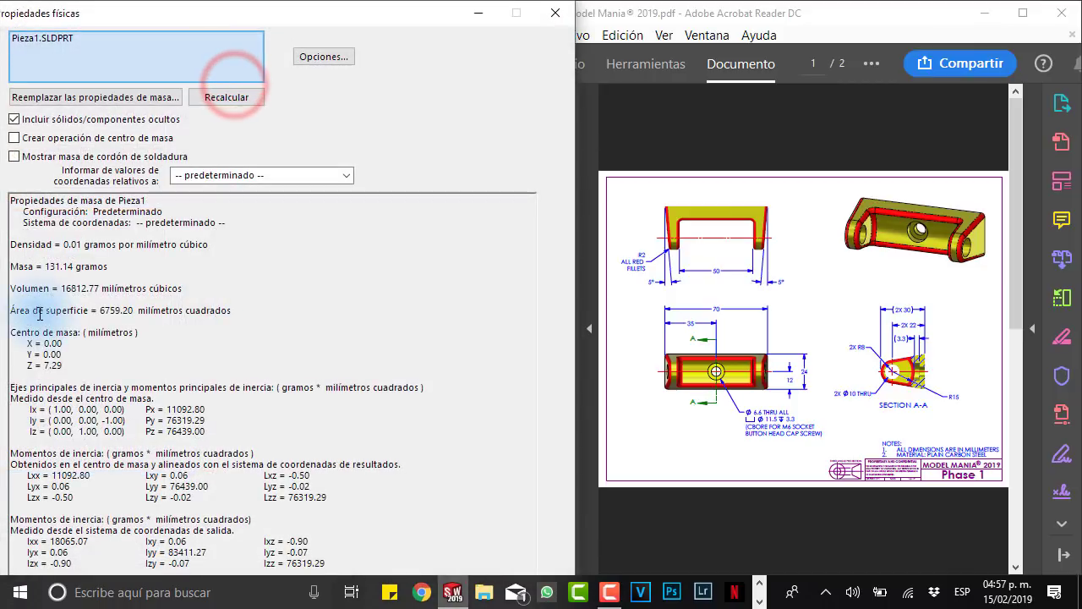
{"action": "left_click_drag", "start_coordinate": [69, 267], "coordinate": [76, 267]}
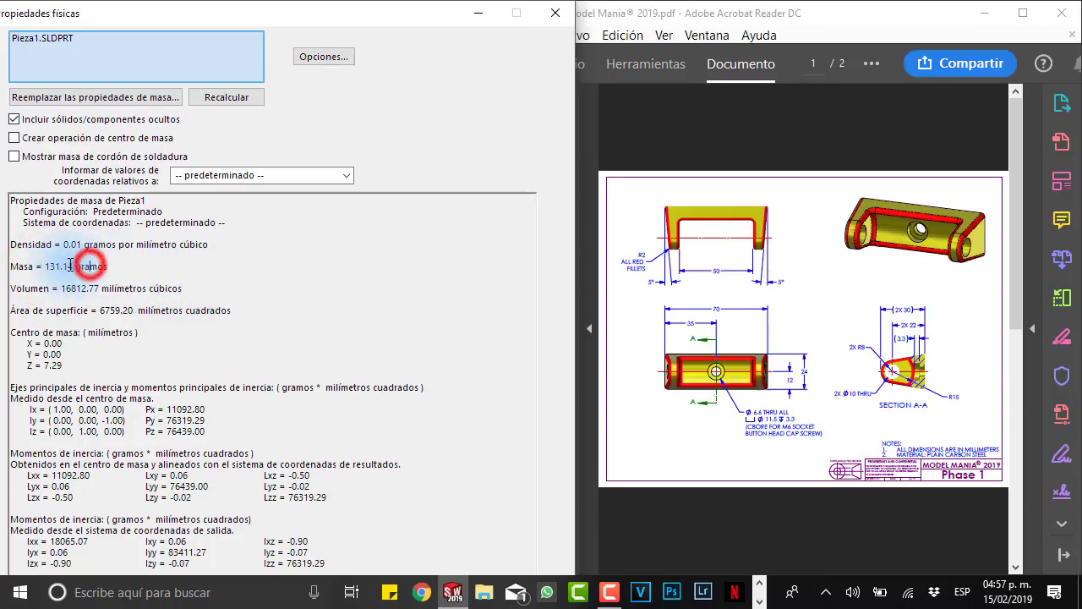
{"action": "left_click", "coordinate": [561, 17]}
{"action": "left_click", "coordinate": [293, 196]}
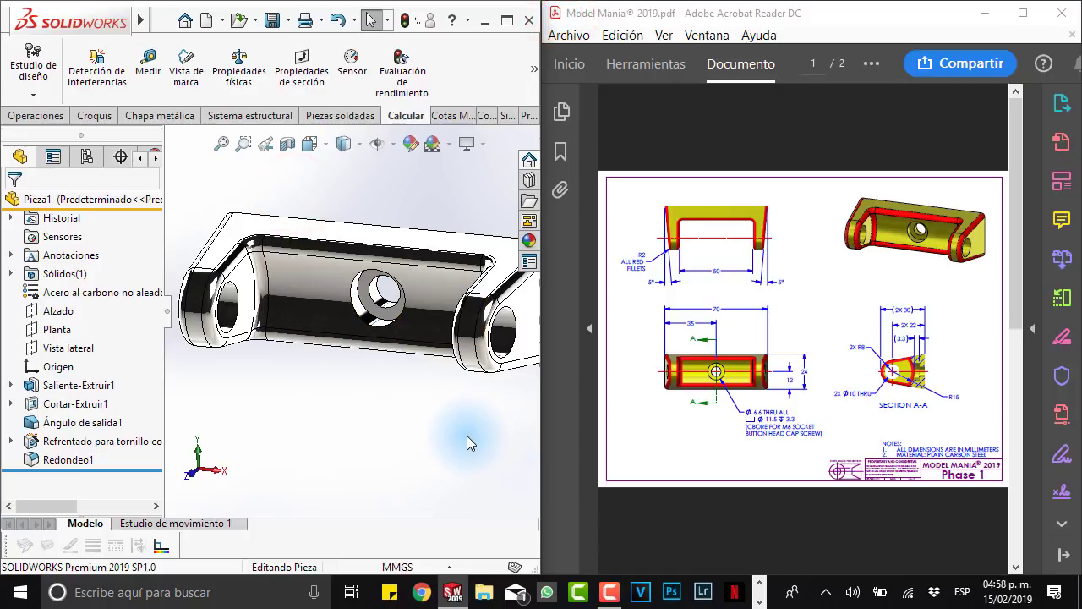
{"action": "scroll", "coordinate": [419, 211], "scroll_direction": "up", "scroll_amount": 3}
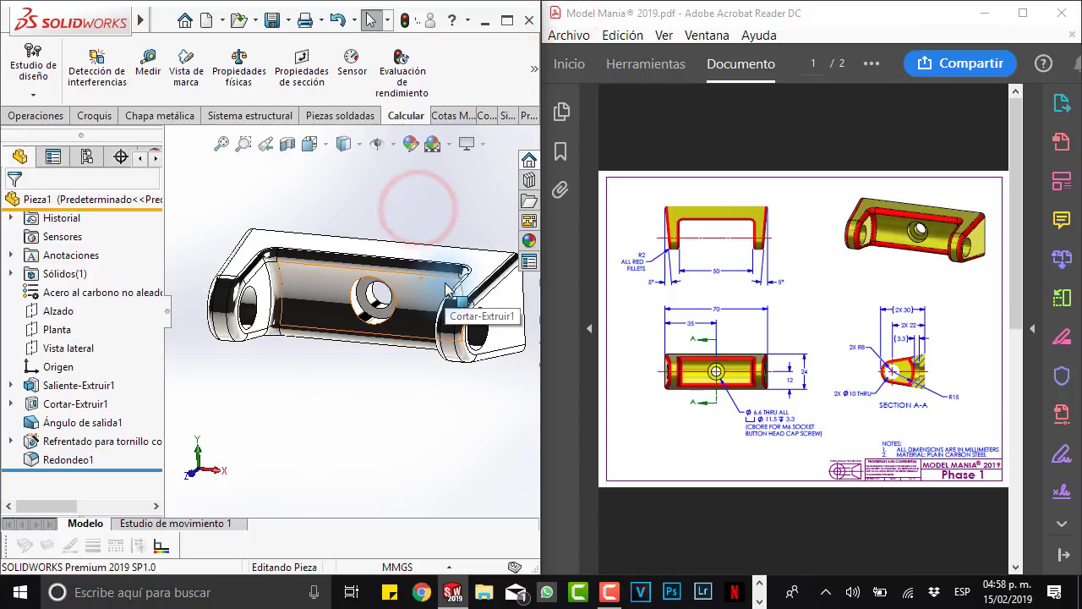
{"action": "middle_click_drag", "start_coordinate": [415, 205], "coordinate": [430, 355]}
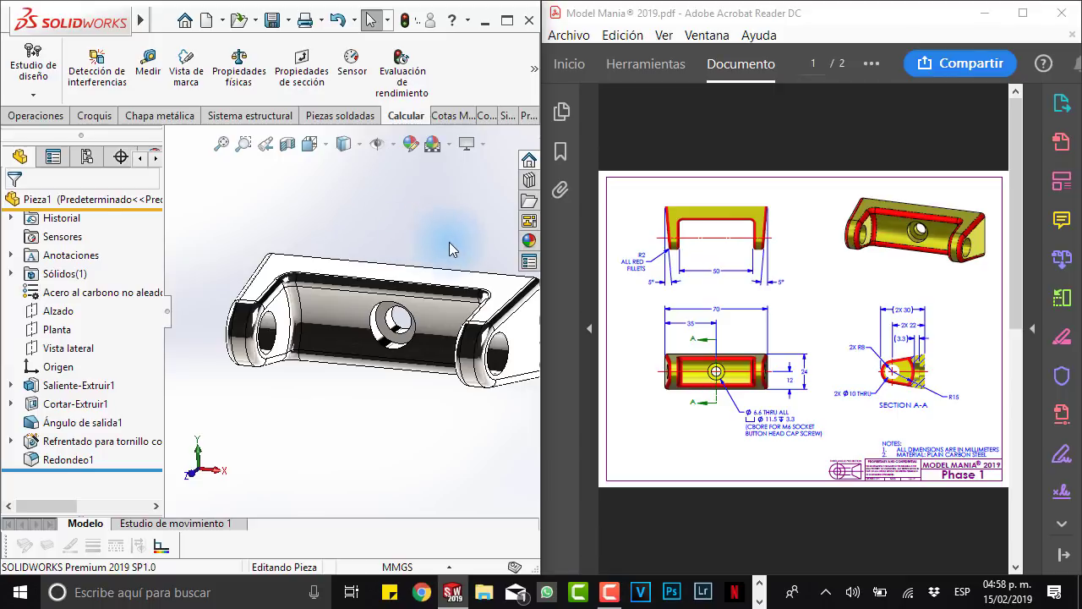
{"action": "scroll", "coordinate": [509, 331], "scroll_direction": "down", "scroll_amount": 3}
{"action": "middle_click_drag", "start_coordinate": [508, 332], "coordinate": [372, 252]}
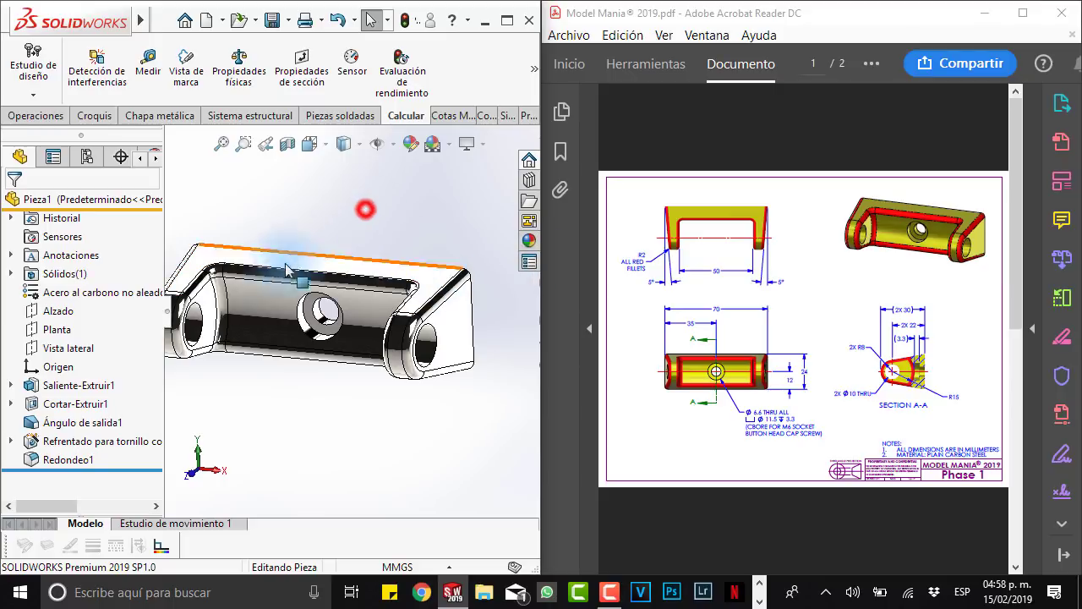
{"action": "mouse_move", "coordinate": [367, 208]}
{"action": "middle_mouse_down"}
{"action": "mouse_move", "coordinate": [330, 304]}
{"action": "mouse_move", "coordinate": [367, 294]}
{"action": "middle_mouse_up"}
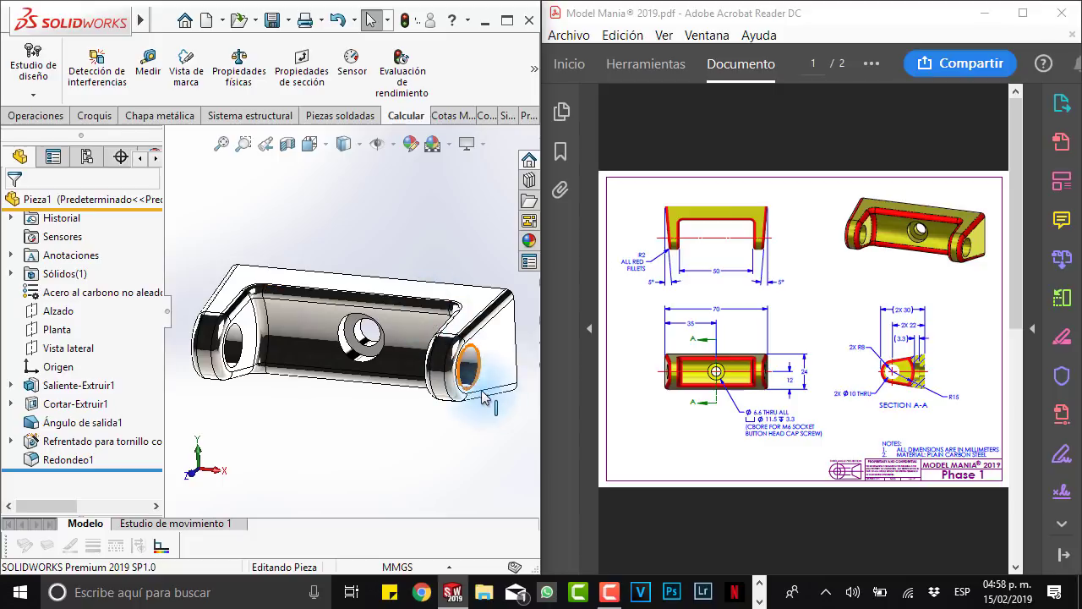
{"action": "left_click", "coordinate": [471, 435]}
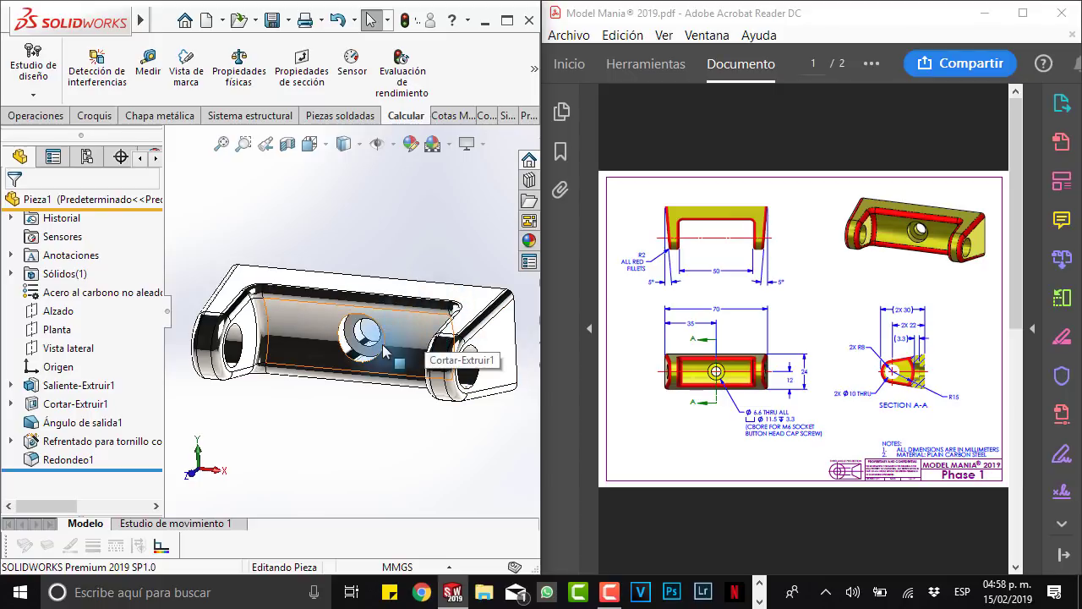
{"action": "left_click", "coordinate": [1018, 431]}
Step: Scroll through page 2 of the Phase 2 PDF to reach the revised top view
{"action": "left_click", "coordinate": [764, 154]}
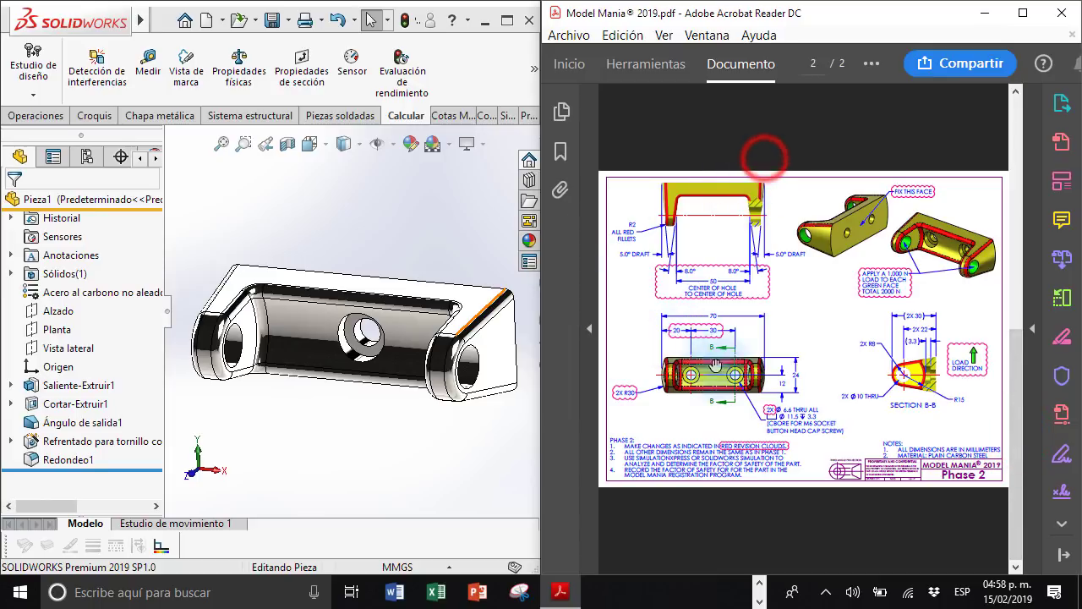
{"action": "left_click", "coordinate": [715, 184]}
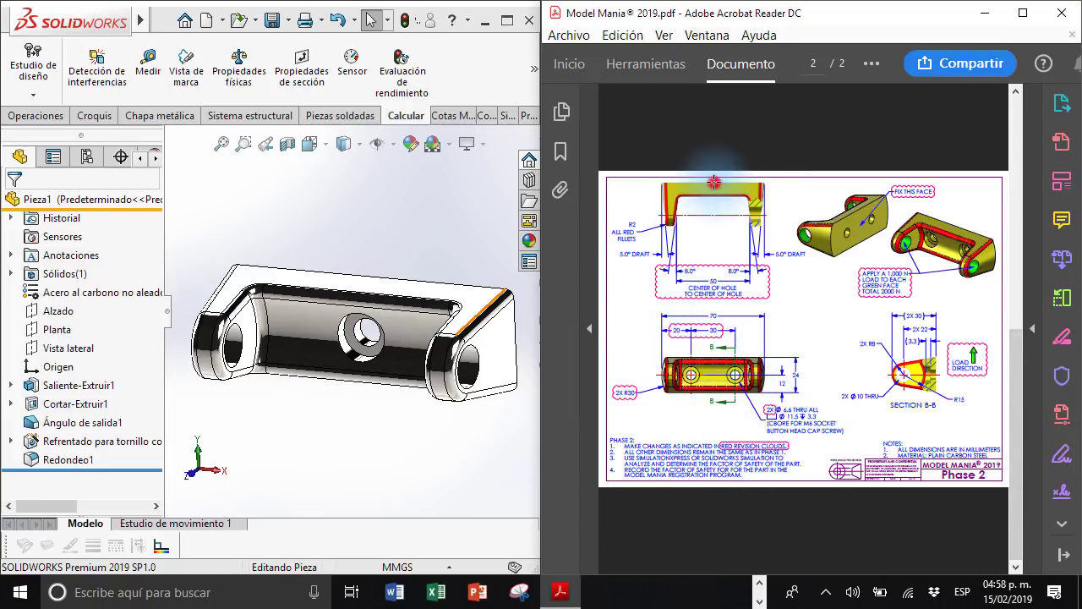
{"action": "left_click", "coordinate": [798, 145]}
{"action": "scroll", "coordinate": [774, 313], "scroll_direction": "up", "scroll_amount": 3, "text": "ctrl"}
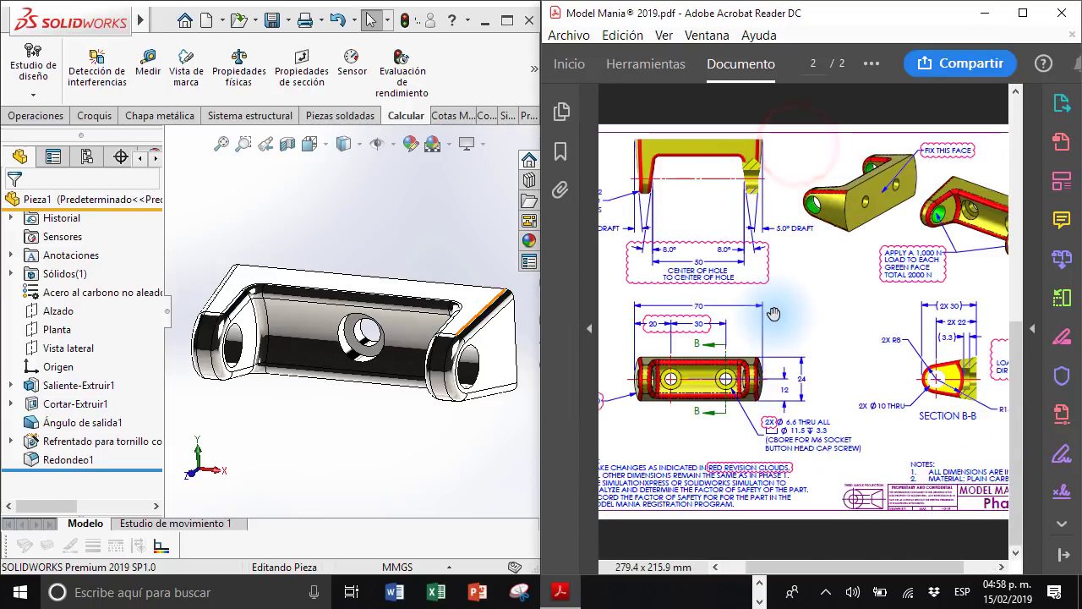
{"action": "scroll", "coordinate": [839, 392], "scroll_direction": "down", "scroll_amount": 2}
{"action": "left_click_drag", "start_coordinate": [854, 566], "coordinate": [826, 566]}
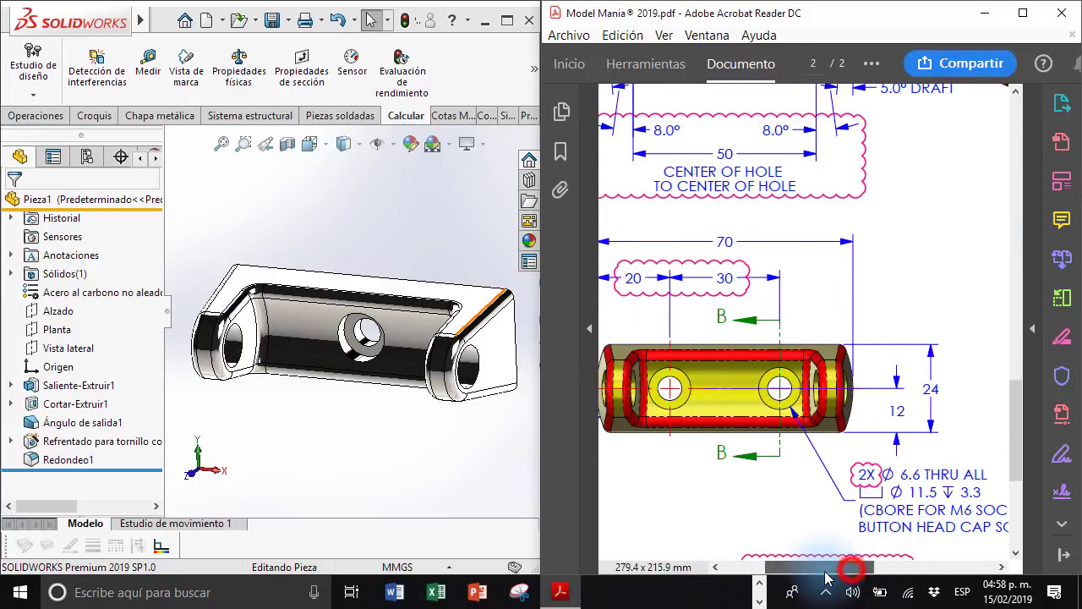
{"action": "scroll", "coordinate": [821, 423], "scroll_direction": "down", "scroll_amount": 2}
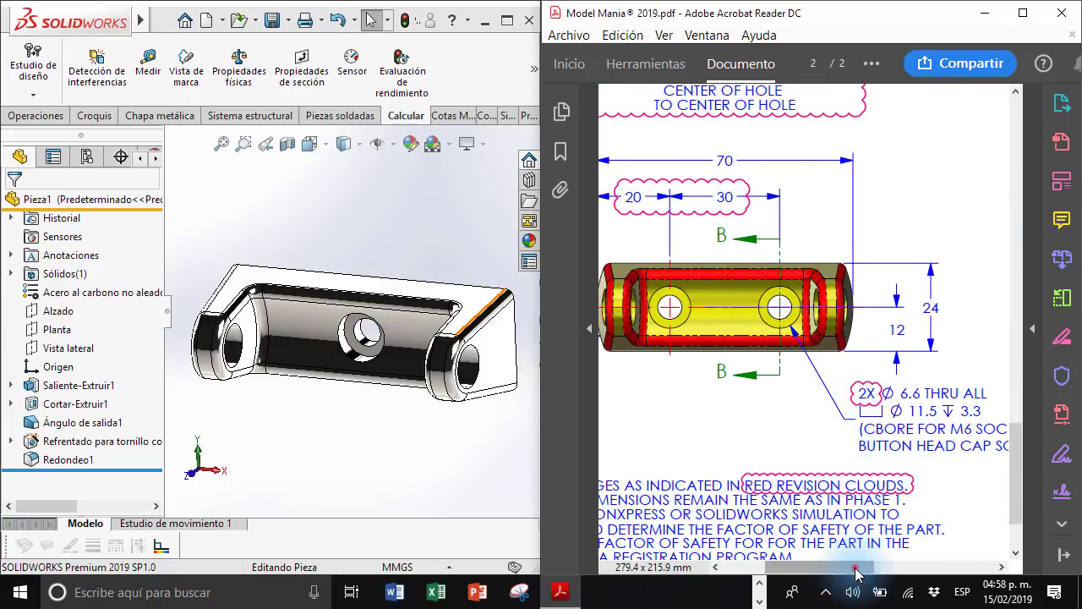
{"action": "left_click_drag", "start_coordinate": [857, 568], "coordinate": [825, 568]}
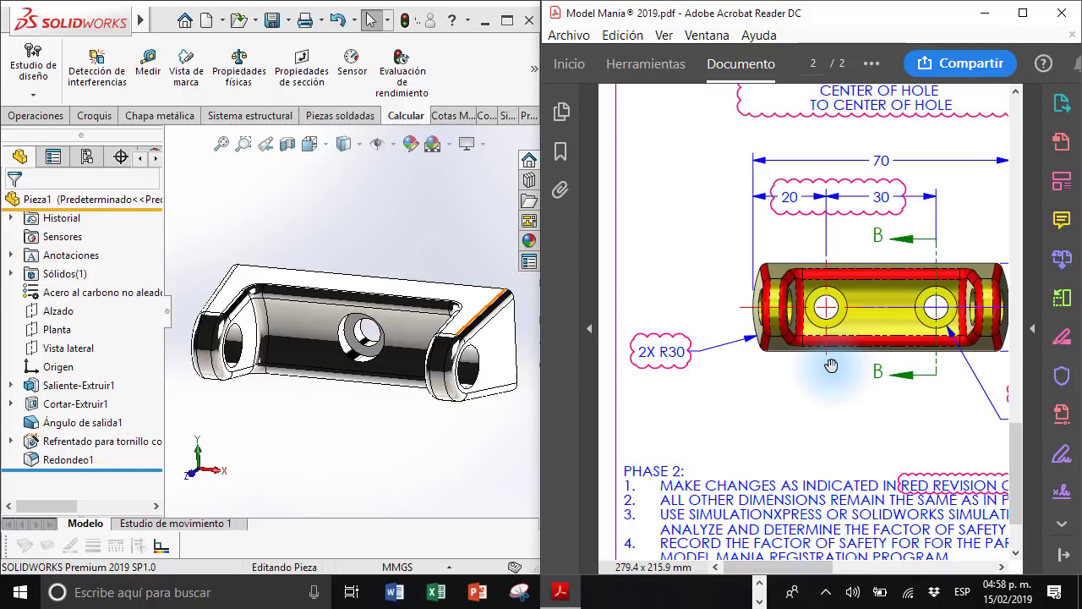
{"action": "scroll", "coordinate": [831, 365], "scroll_direction": "down", "scroll_amount": 1, "text": "ctrl"}
{"action": "scroll", "coordinate": [837, 363], "scroll_direction": "down", "scroll_amount": 1, "text": "ctrl"}
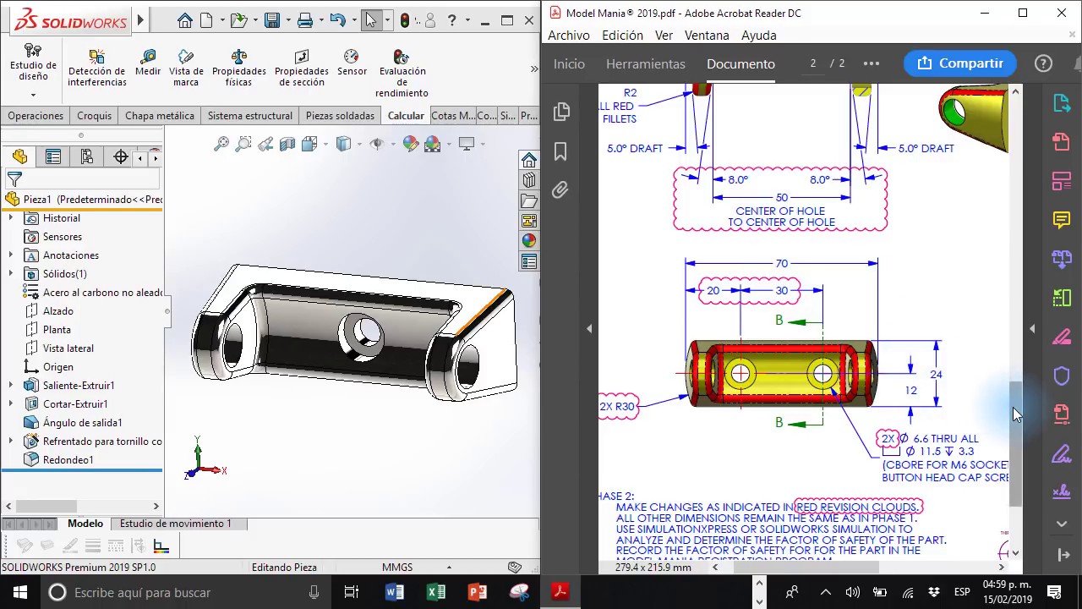
Step: Pan around the top view to review the clouded 50 hole spacing and 2X R30 callouts
{"action": "left_click_drag", "start_coordinate": [1016, 414], "coordinate": [1015, 402]}
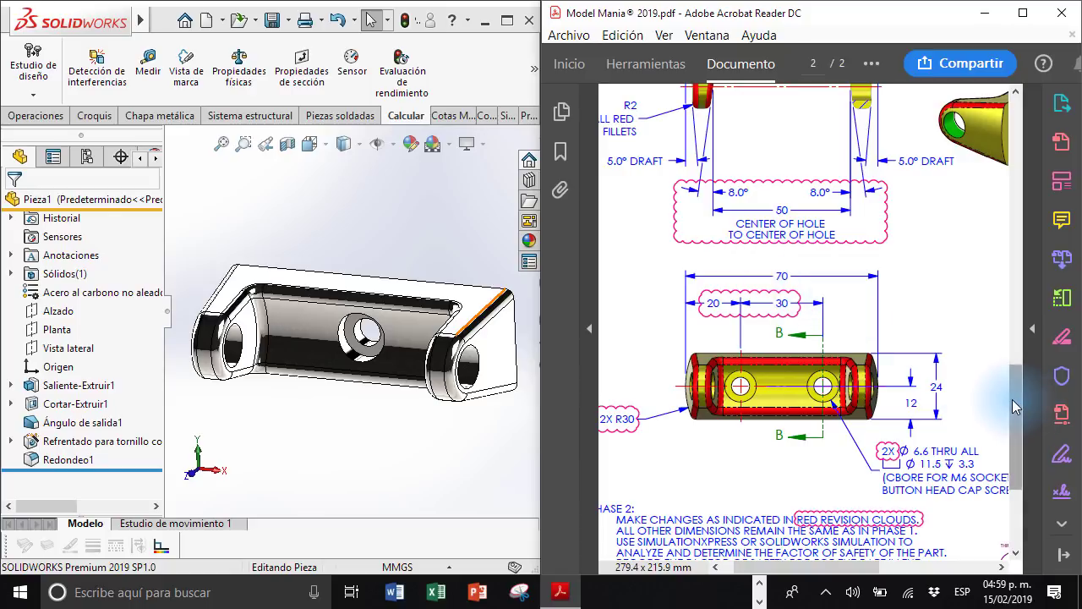
{"action": "mouse_move", "coordinate": [1014, 406]}
{"action": "left_mouse_down"}
{"action": "mouse_move", "coordinate": [1006, 385]}
{"action": "mouse_move", "coordinate": [1019, 379]}
{"action": "left_mouse_up"}
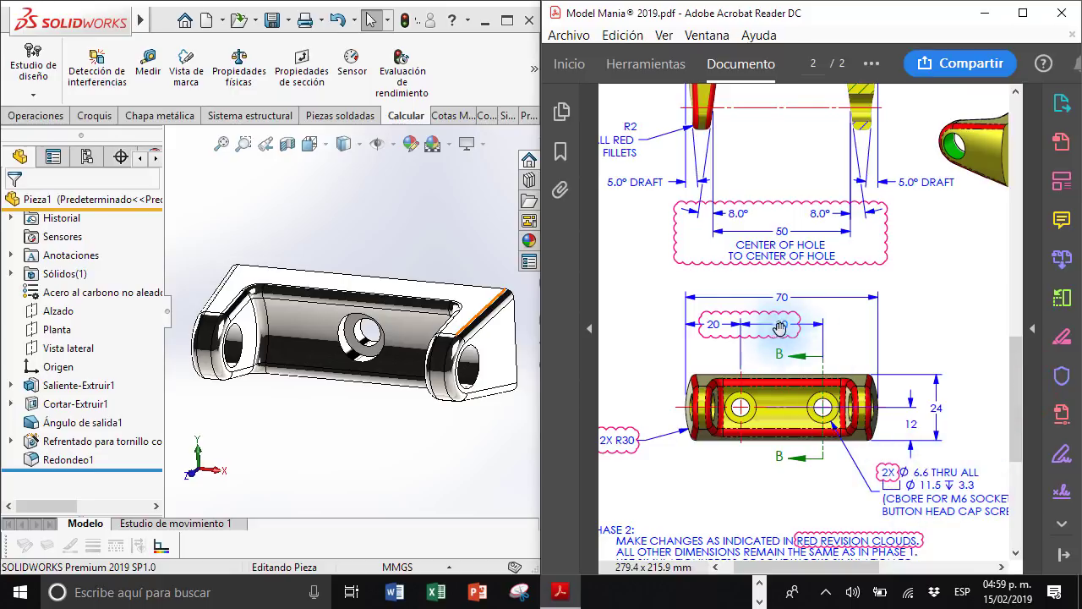
{"action": "left_click_drag", "start_coordinate": [1015, 388], "coordinate": [1016, 261]}
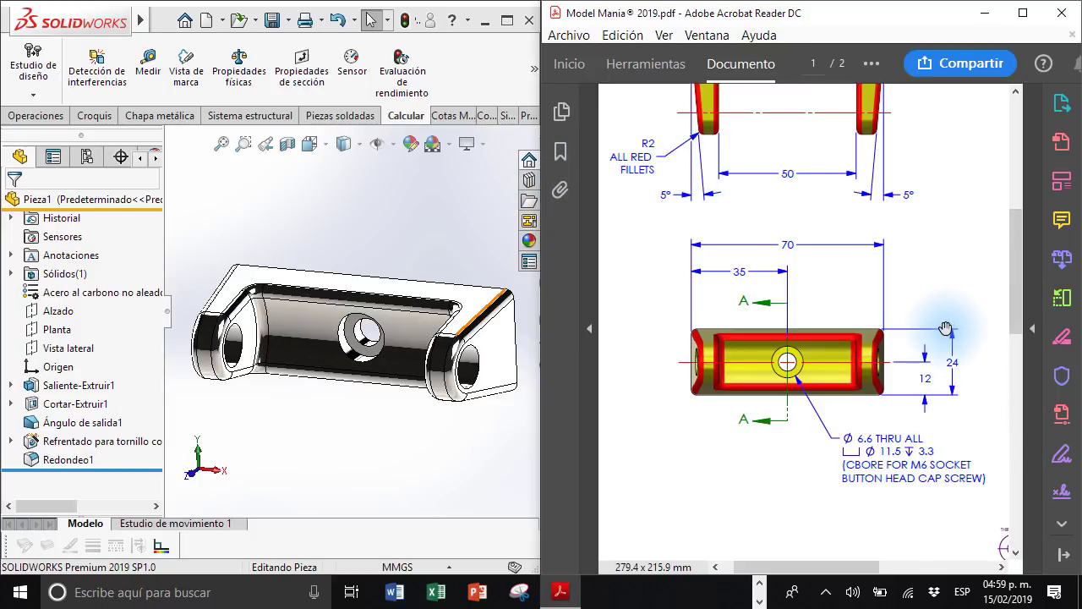
{"action": "scroll", "coordinate": [949, 338], "scroll_direction": "down", "scroll_amount": 5}
{"action": "scroll", "coordinate": [949, 339], "scroll_direction": "down", "scroll_amount": 3}
{"action": "mouse_move", "coordinate": [827, 568]}
{"action": "left_mouse_down"}
{"action": "mouse_move", "coordinate": [871, 568]}
{"action": "mouse_move", "coordinate": [807, 568]}
{"action": "left_mouse_up"}
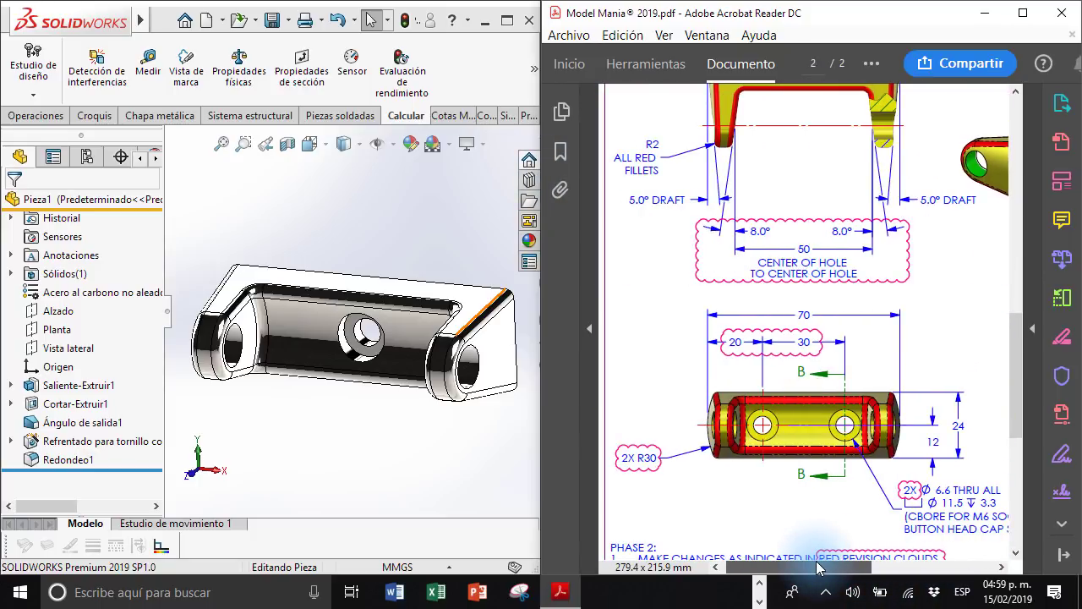
{"action": "left_click_drag", "start_coordinate": [1019, 365], "coordinate": [1023, 357]}
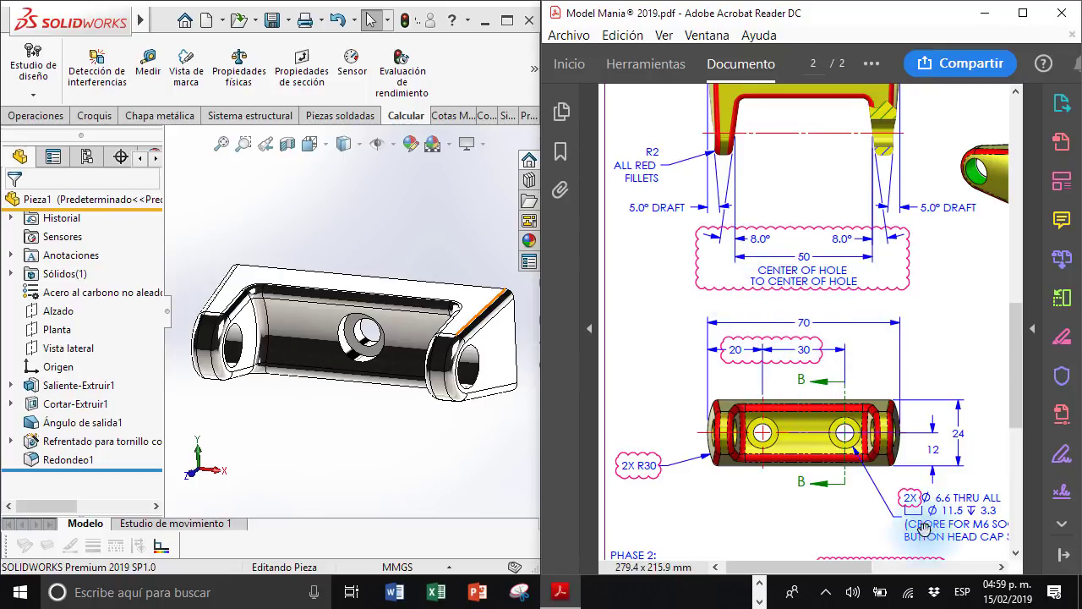
{"action": "scroll", "coordinate": [825, 380], "scroll_direction": "down", "scroll_amount": 3, "text": "ctrl"}
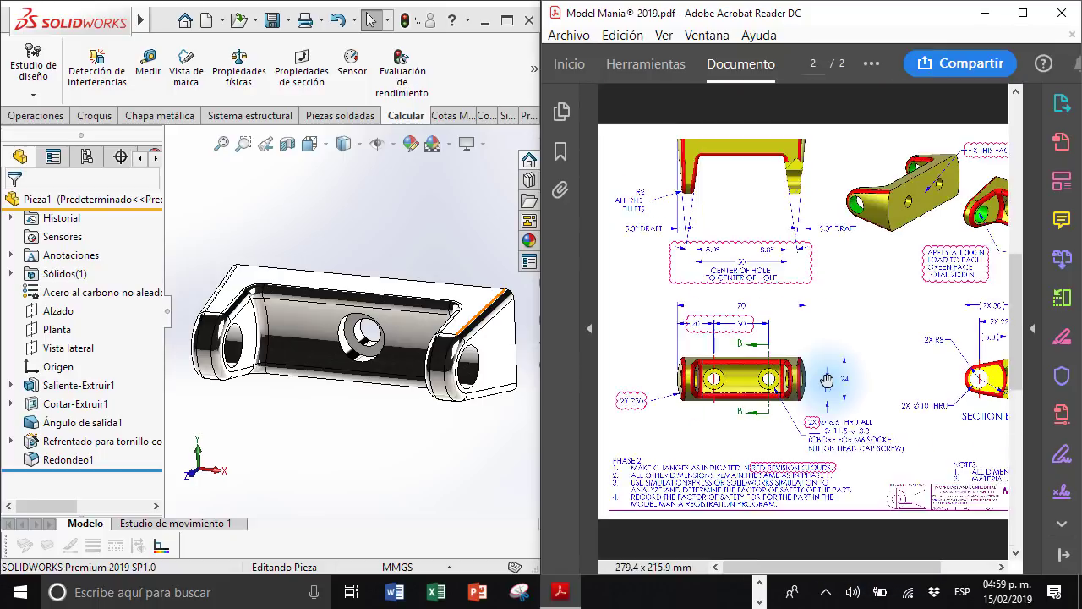
{"action": "scroll", "coordinate": [715, 215], "scroll_direction": "up", "scroll_amount": 3, "text": "ctrl"}
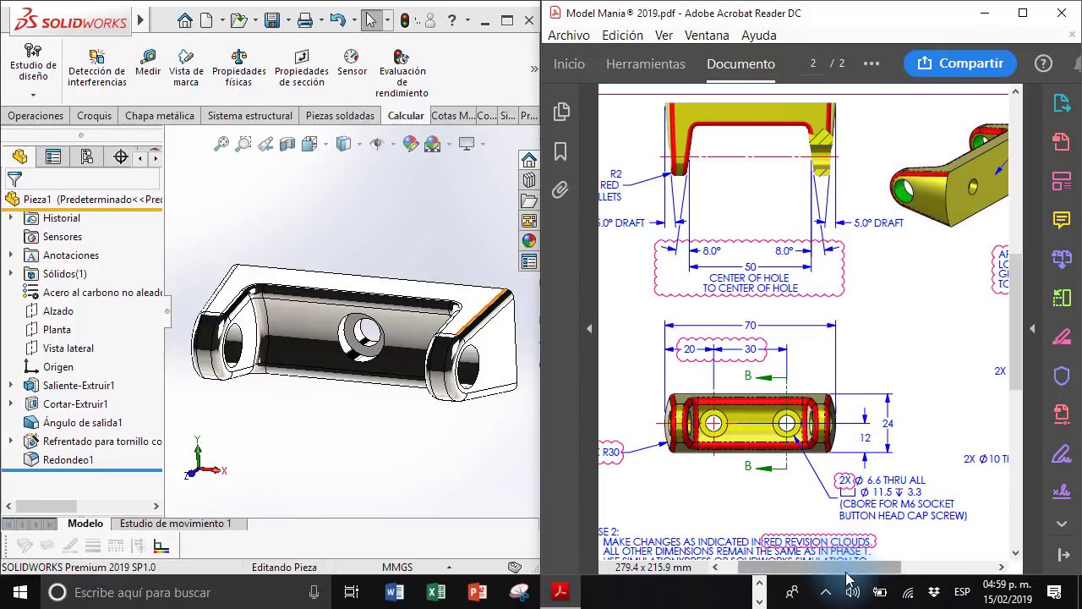
{"action": "left_click_drag", "start_coordinate": [839, 566], "coordinate": [882, 568]}
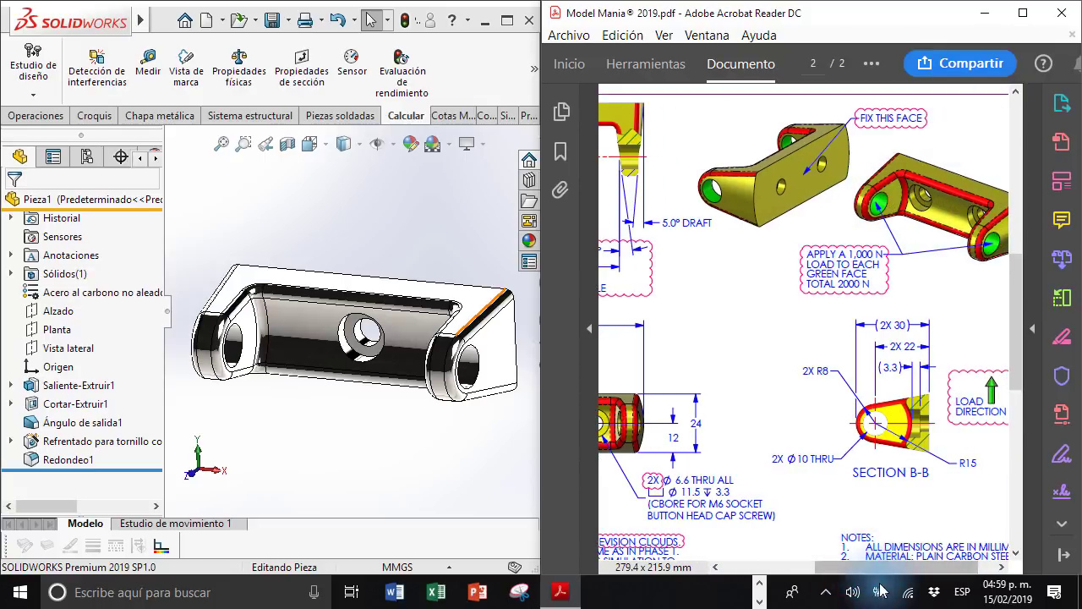
{"action": "left_click_drag", "start_coordinate": [884, 569], "coordinate": [812, 568]}
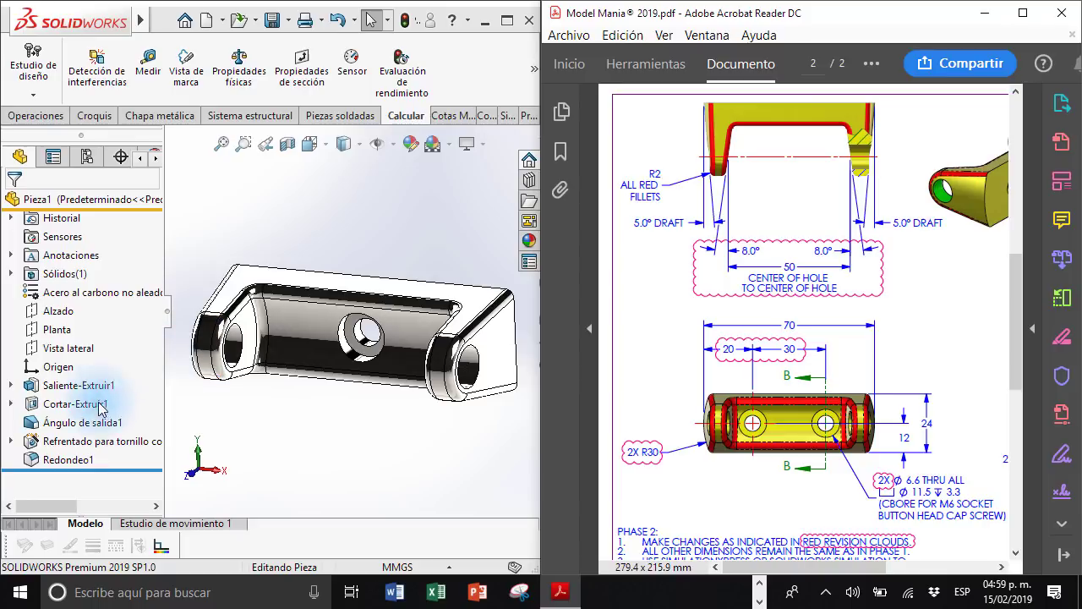
Step: Edit the Refrentado hole feature and place a second hole point on the top face
{"action": "left_click", "coordinate": [48, 444]}
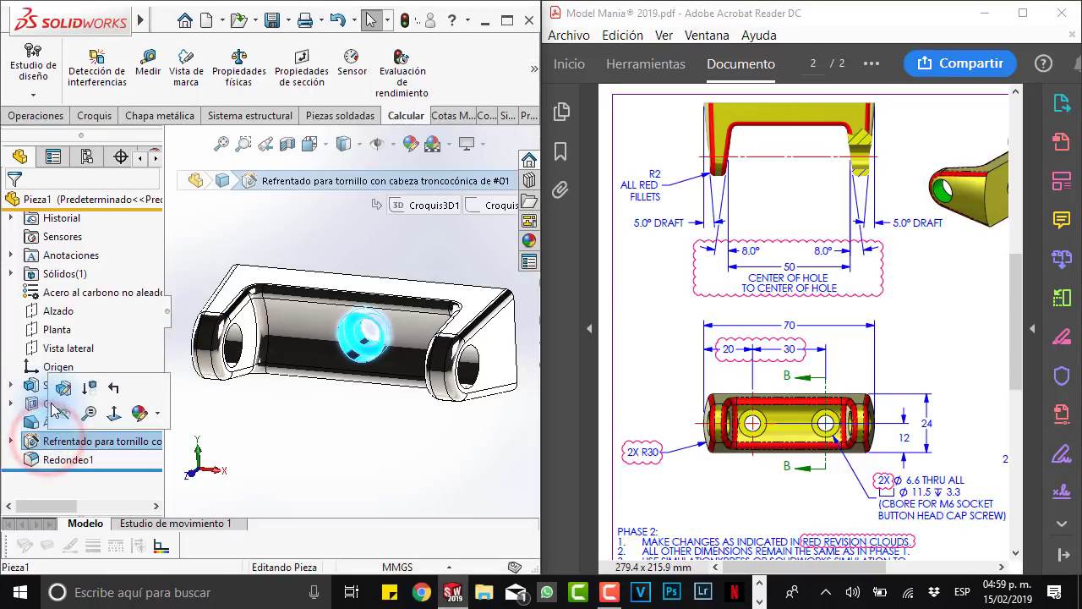
{"action": "left_click", "coordinate": [59, 393]}
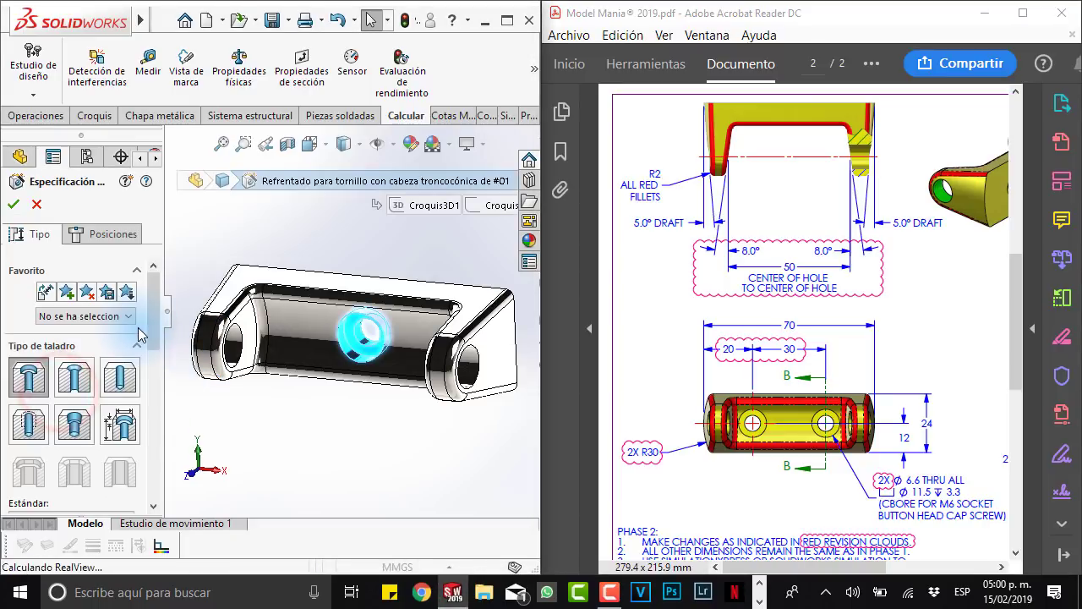
{"action": "left_click", "coordinate": [102, 234]}
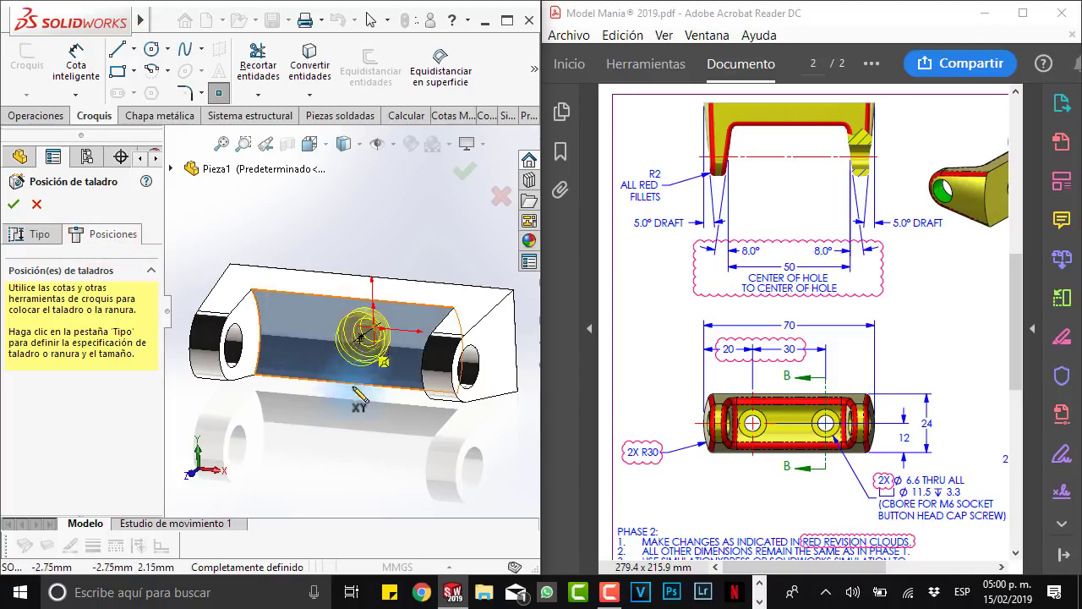
{"action": "left_click", "coordinate": [316, 336]}
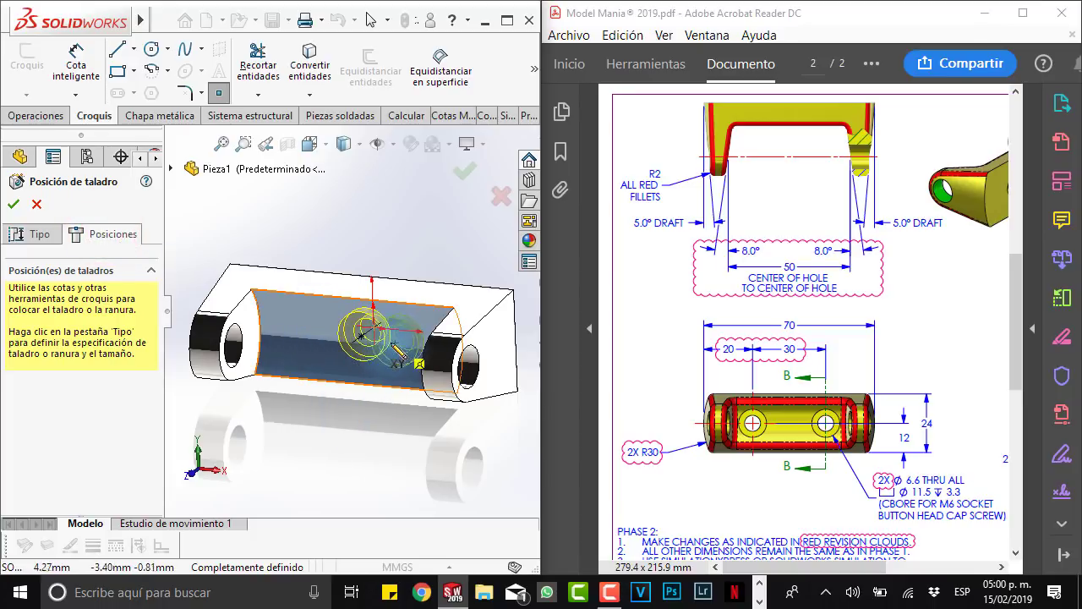
{"action": "left_click", "coordinate": [385, 348]}
{"action": "left_click", "coordinate": [402, 345]}
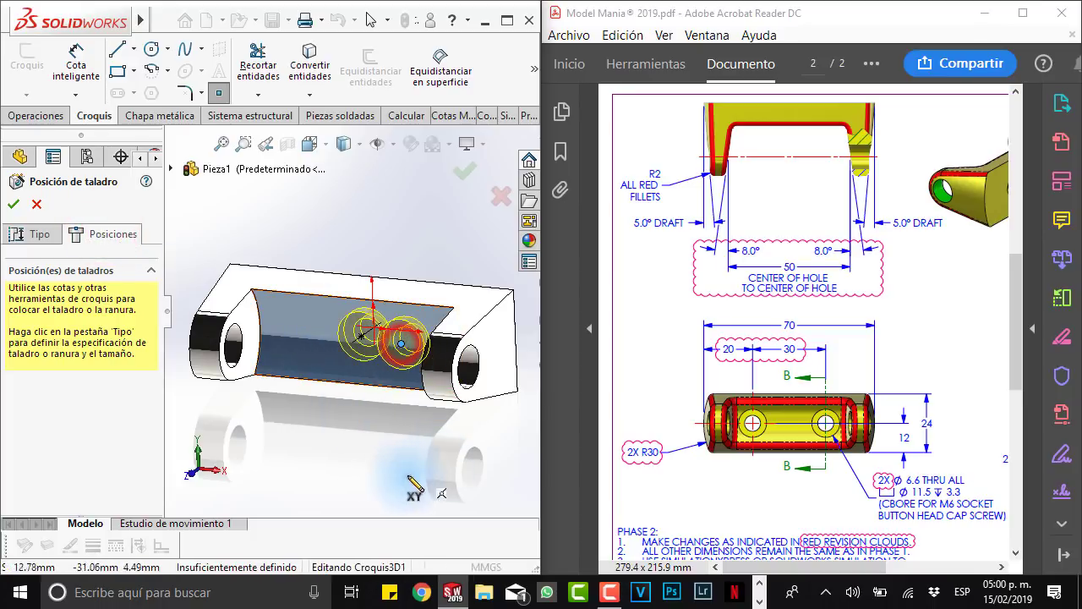
Step: Check the first hole point's relations, then drag it left of centre
{"action": "left_click", "coordinate": [362, 337]}
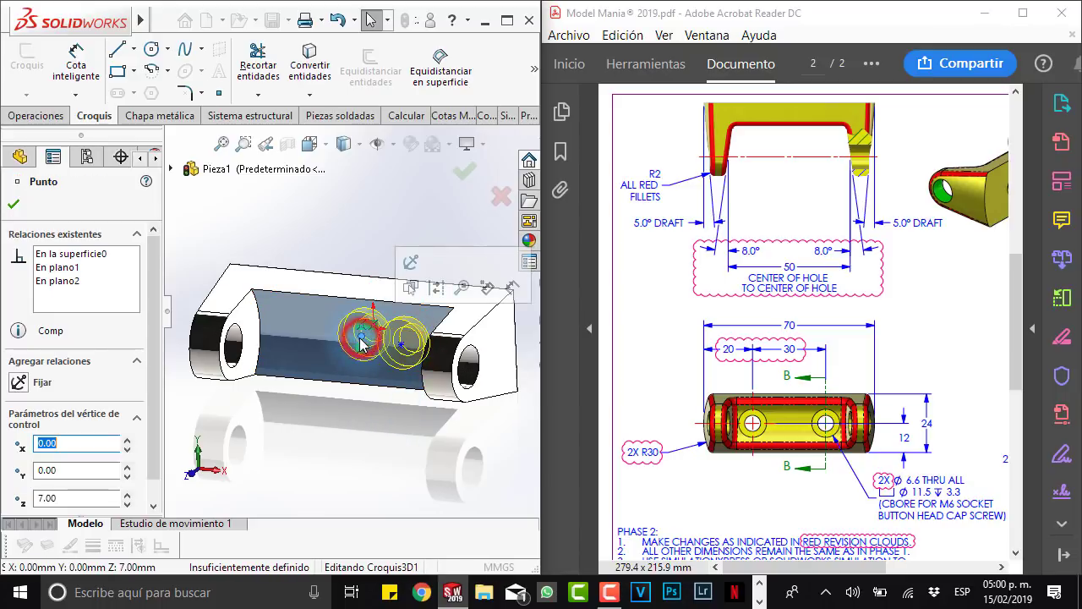
{"action": "left_click", "coordinate": [62, 282]}
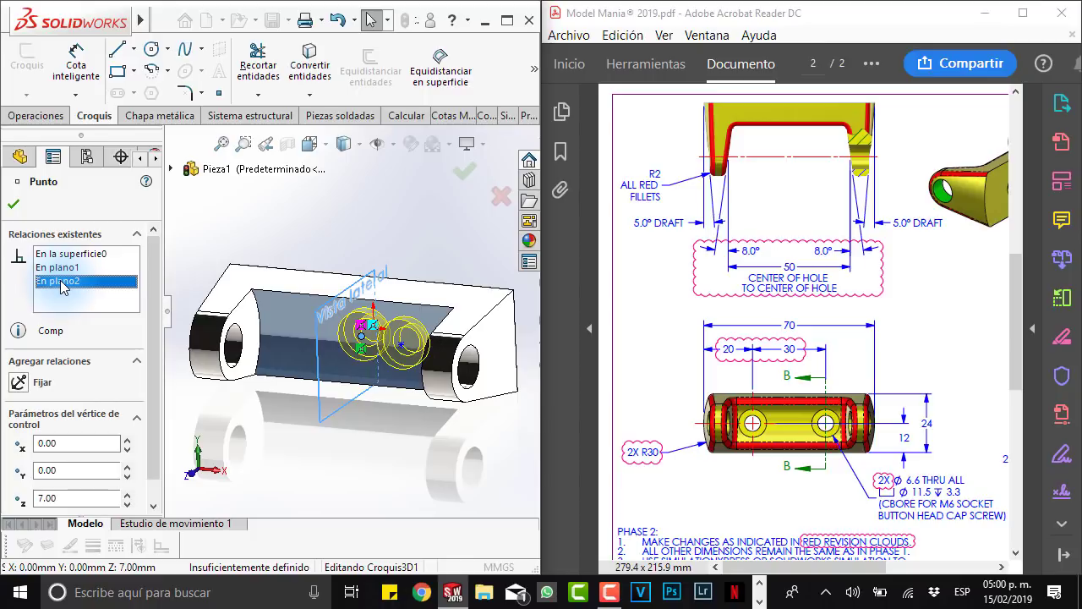
{"action": "left_click", "coordinate": [62, 255]}
{"action": "left_click", "coordinate": [326, 227]}
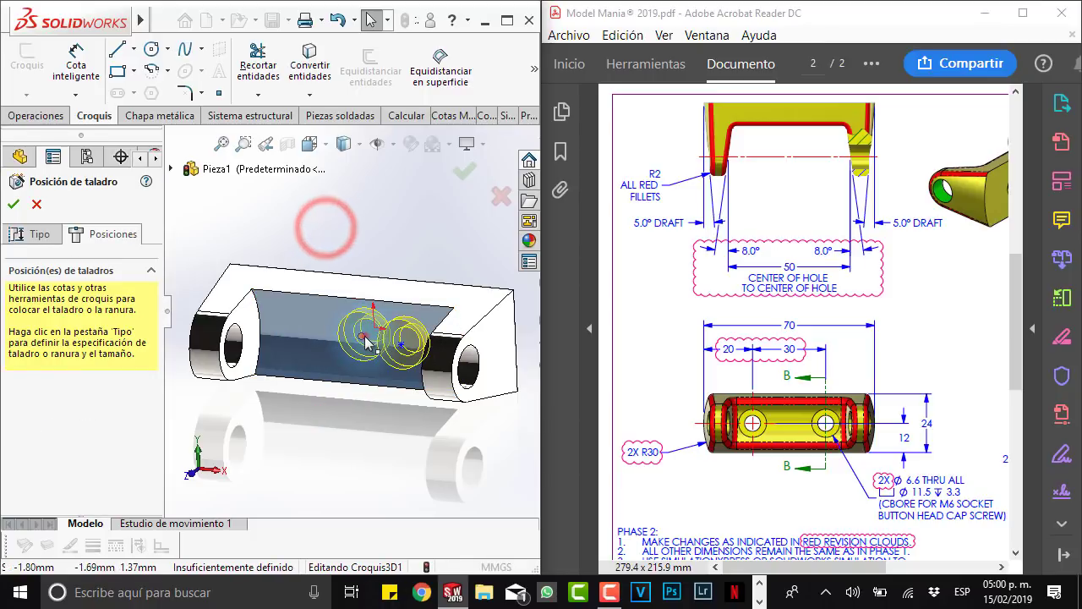
{"action": "left_click", "coordinate": [365, 338]}
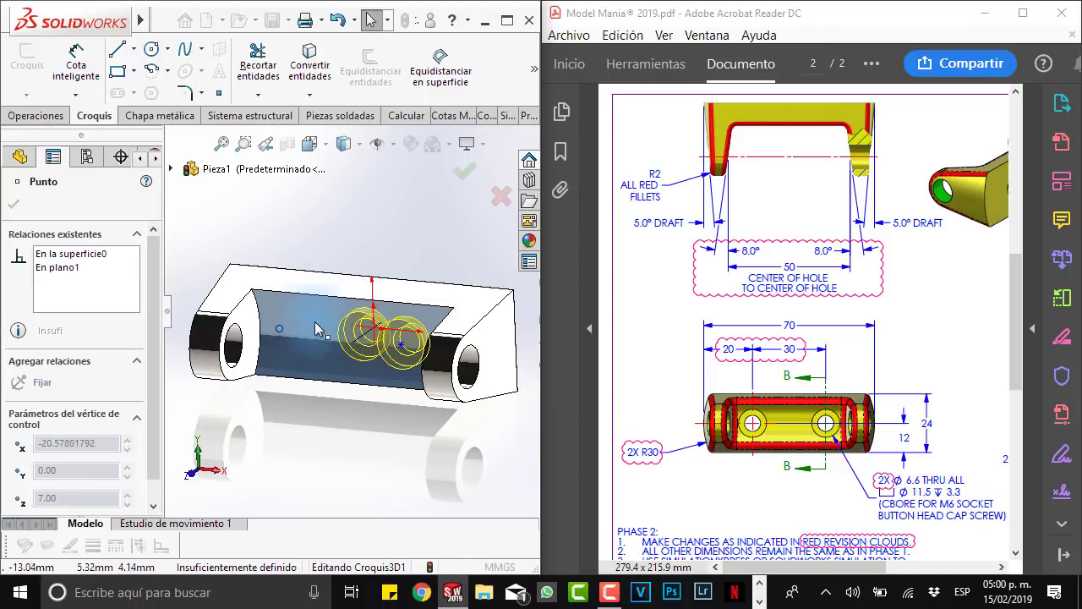
{"action": "left_click_drag", "start_coordinate": [317, 330], "coordinate": [317, 336]}
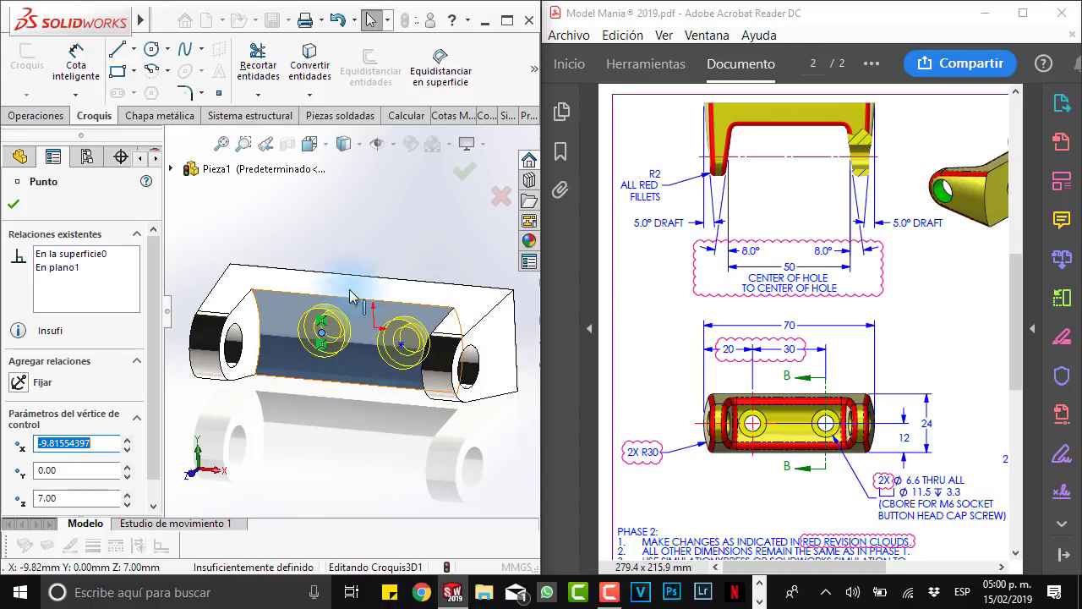
Step: Select both the right and left hole centre points together
{"action": "left_click", "coordinate": [372, 242]}
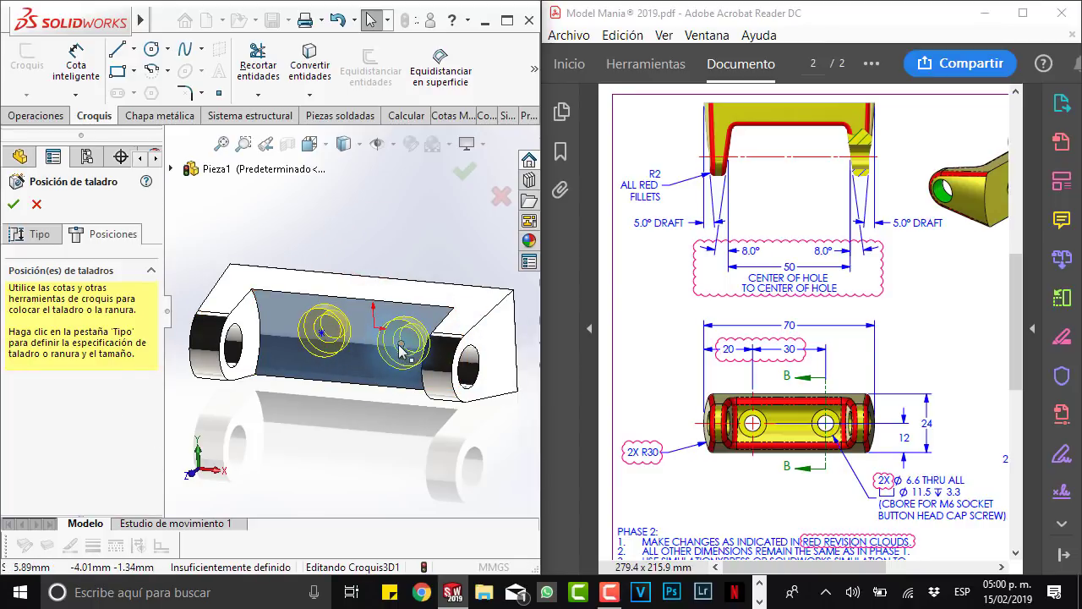
{"action": "left_click", "coordinate": [300, 251]}
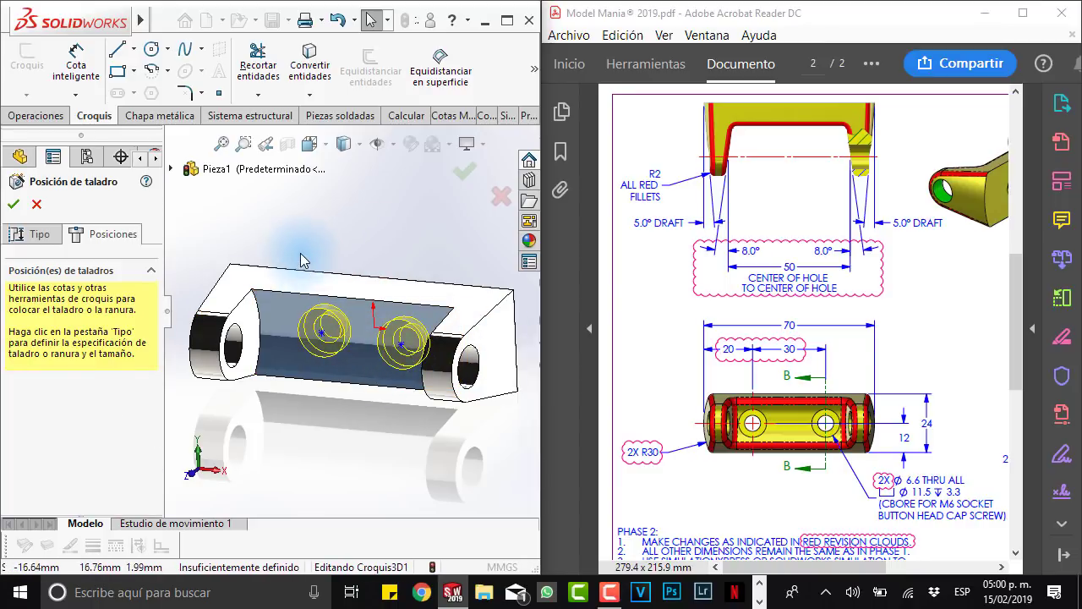
{"action": "left_click", "coordinate": [401, 345]}
{"action": "left_click", "coordinate": [323, 335], "text": "ctrl"}
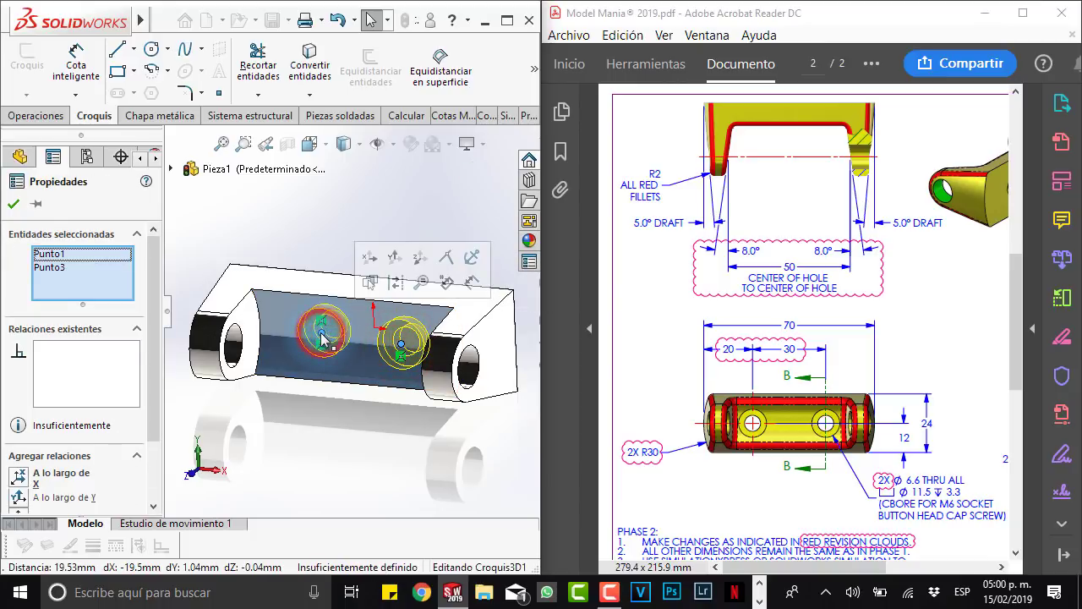
Step: Apply an Along X relation to both hole points, then Smart Dimension the left hole centre
{"action": "left_click", "coordinate": [376, 259]}
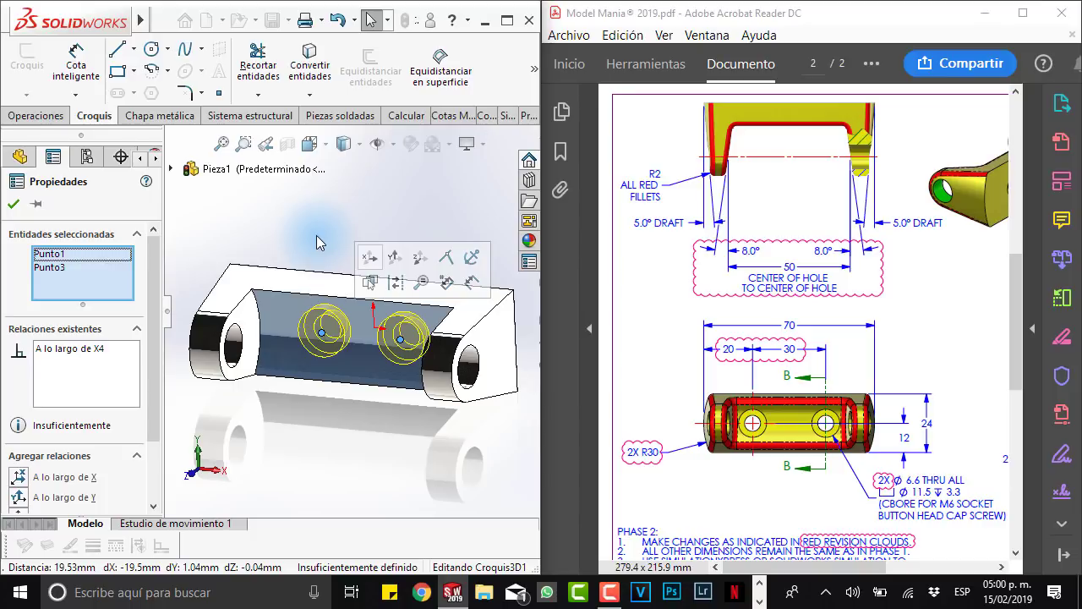
{"action": "left_click", "coordinate": [317, 243]}
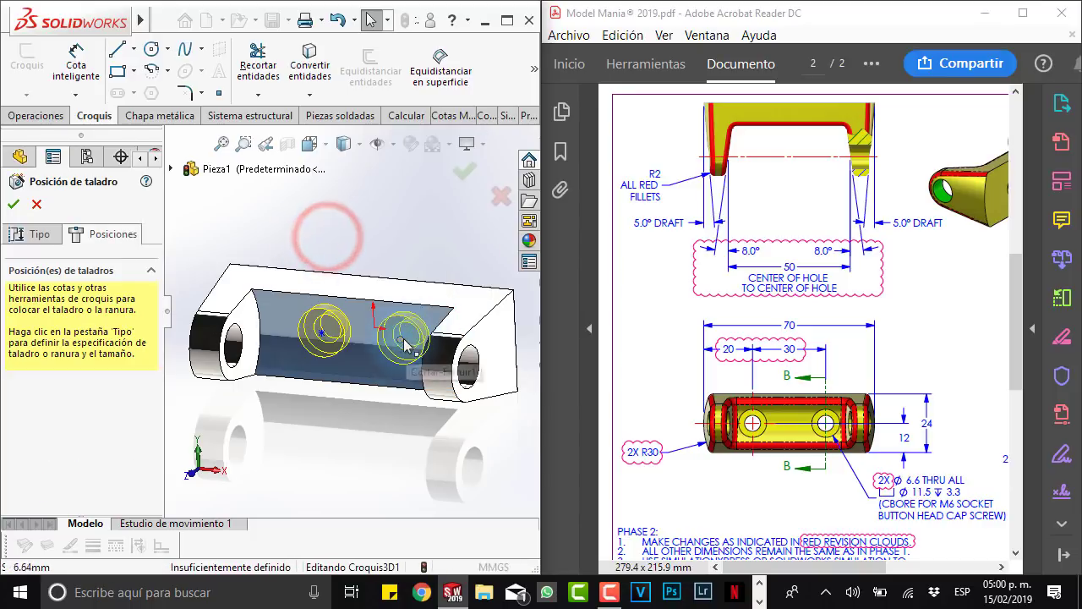
{"action": "left_click", "coordinate": [400, 340]}
{"action": "left_click", "coordinate": [328, 241]}
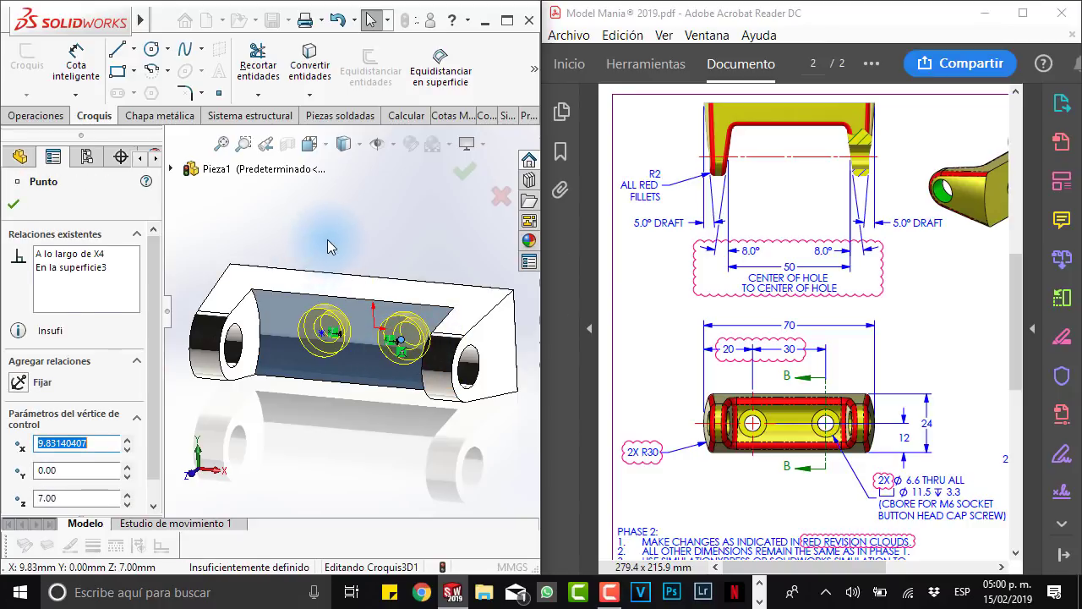
{"action": "left_click", "coordinate": [401, 347]}
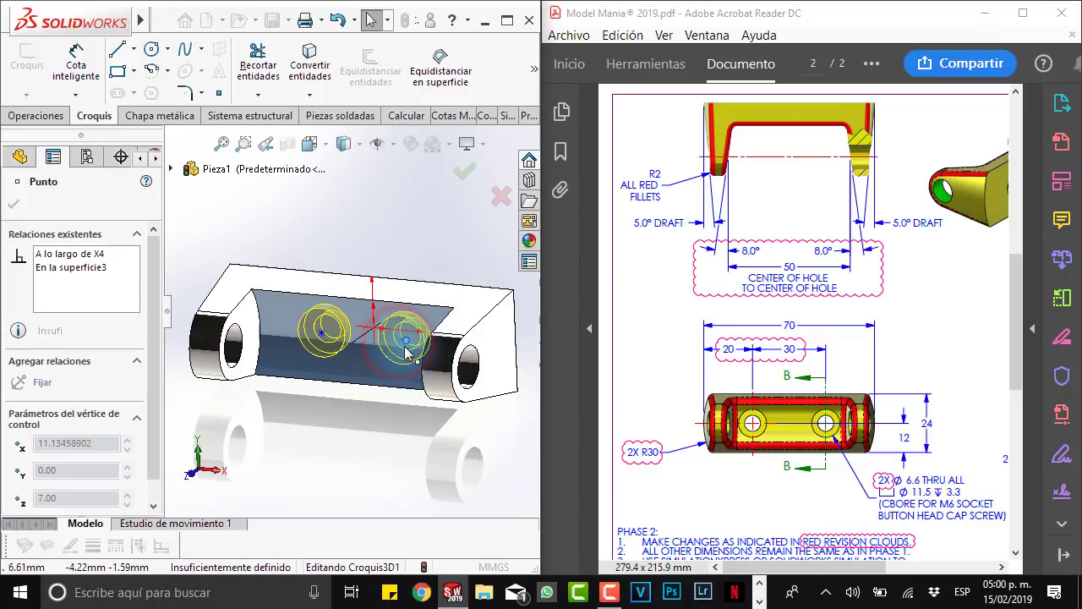
{"action": "left_click", "coordinate": [325, 222]}
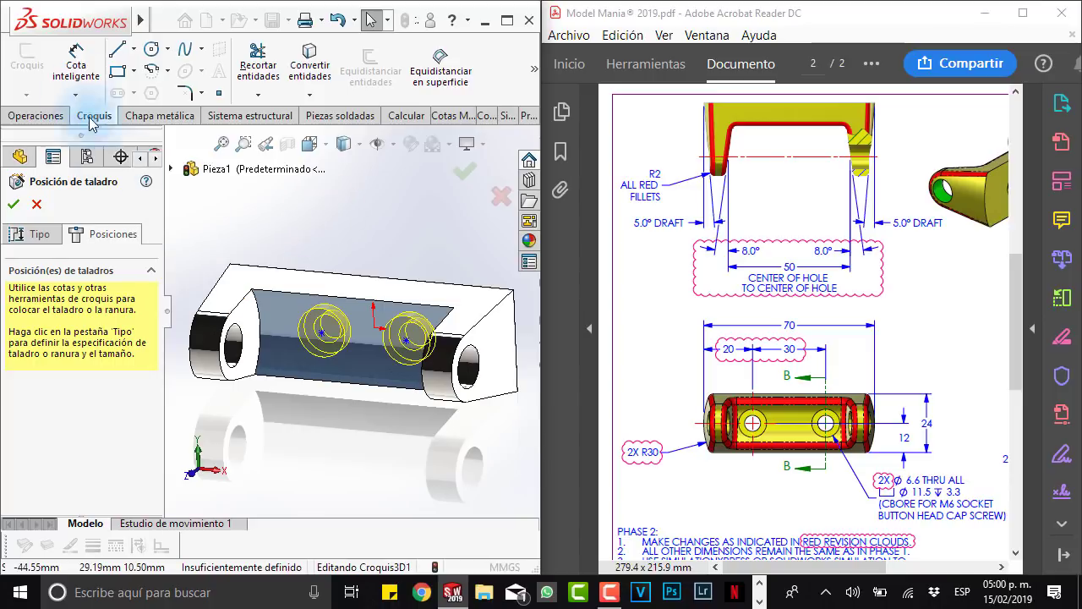
{"action": "left_click", "coordinate": [76, 64]}
{"action": "left_click", "coordinate": [321, 332]}
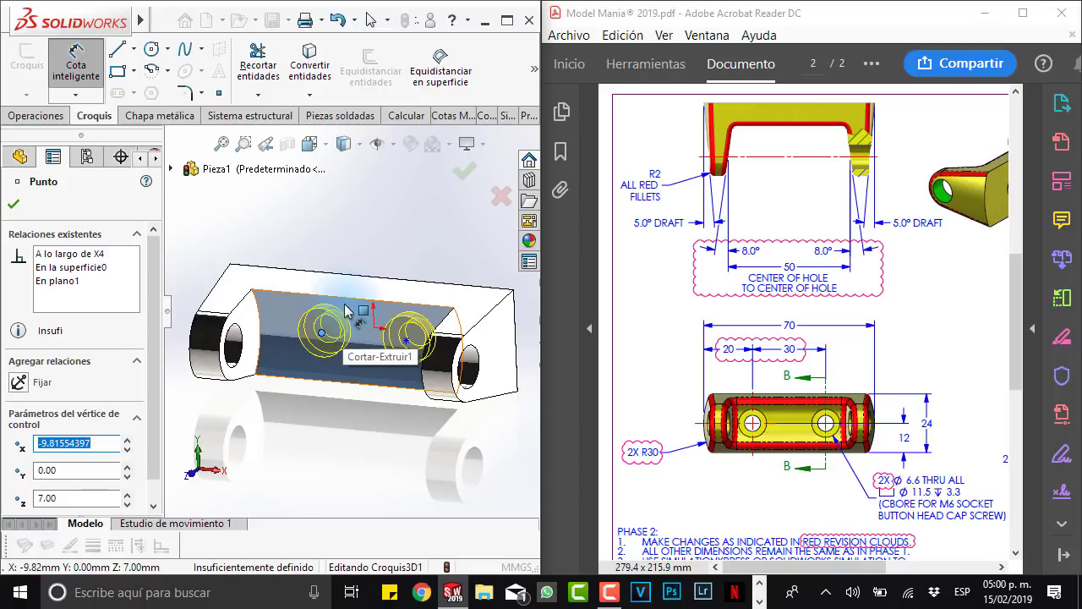
Step: Dimension the first hole centre 10 mm from the Vista lateral plane
{"action": "left_click", "coordinate": [171, 169]}
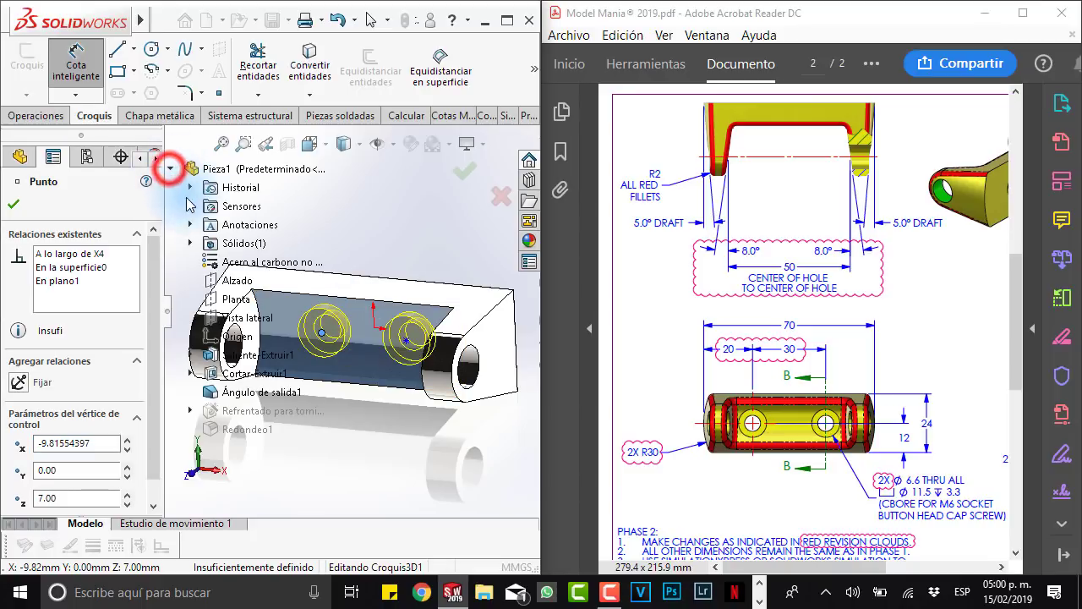
{"action": "left_click", "coordinate": [240, 317]}
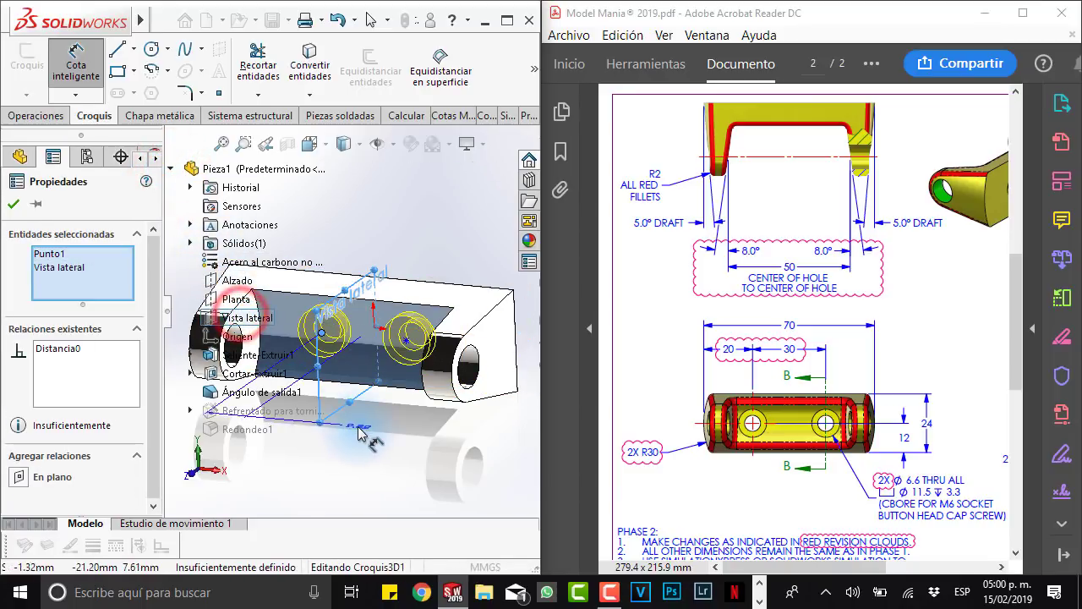
{"action": "middle_click_drag", "start_coordinate": [324, 439], "coordinate": [350, 452]}
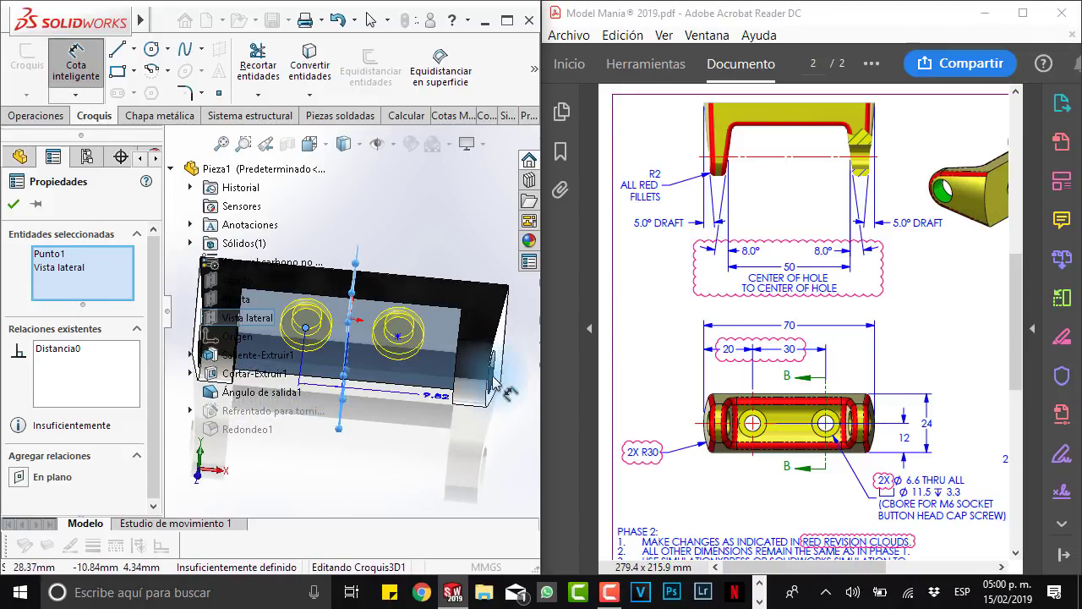
{"action": "mouse_move", "coordinate": [508, 348]}
{"action": "middle_mouse_down"}
{"action": "mouse_move", "coordinate": [364, 378]}
{"action": "mouse_move", "coordinate": [461, 365]}
{"action": "middle_mouse_up"}
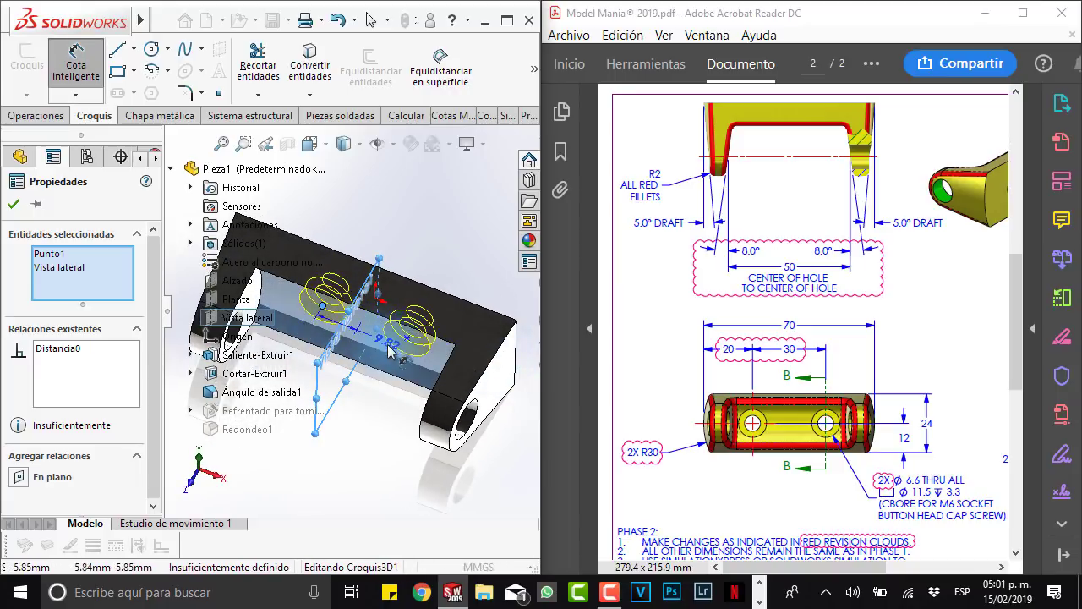
{"action": "mouse_move", "coordinate": [372, 334]}
{"action": "middle_mouse_down"}
{"action": "mouse_move", "coordinate": [375, 302]}
{"action": "mouse_move", "coordinate": [386, 309]}
{"action": "mouse_move", "coordinate": [332, 328]}
{"action": "middle_mouse_up"}
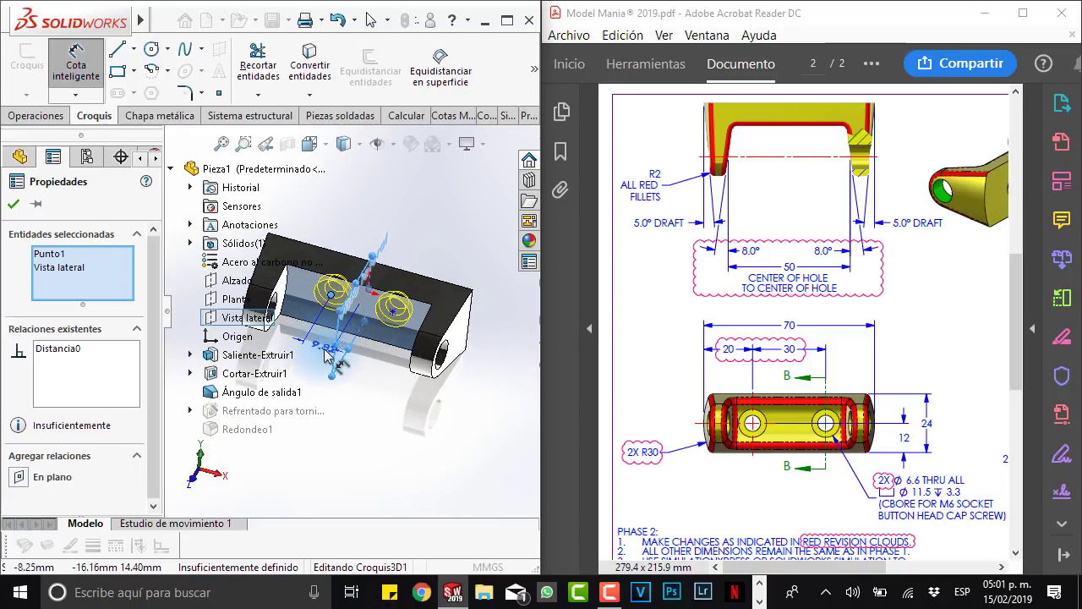
{"action": "left_click", "coordinate": [330, 355]}
{"action": "type", "text": "10"}
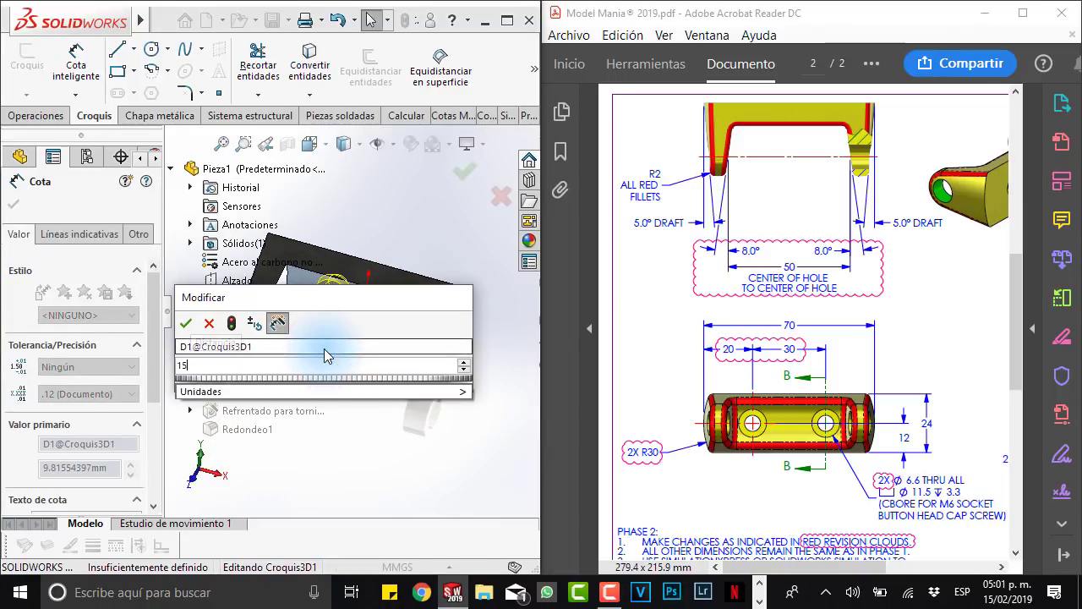
{"action": "key", "text": "Return"}
{"action": "left_click", "coordinate": [374, 393]}
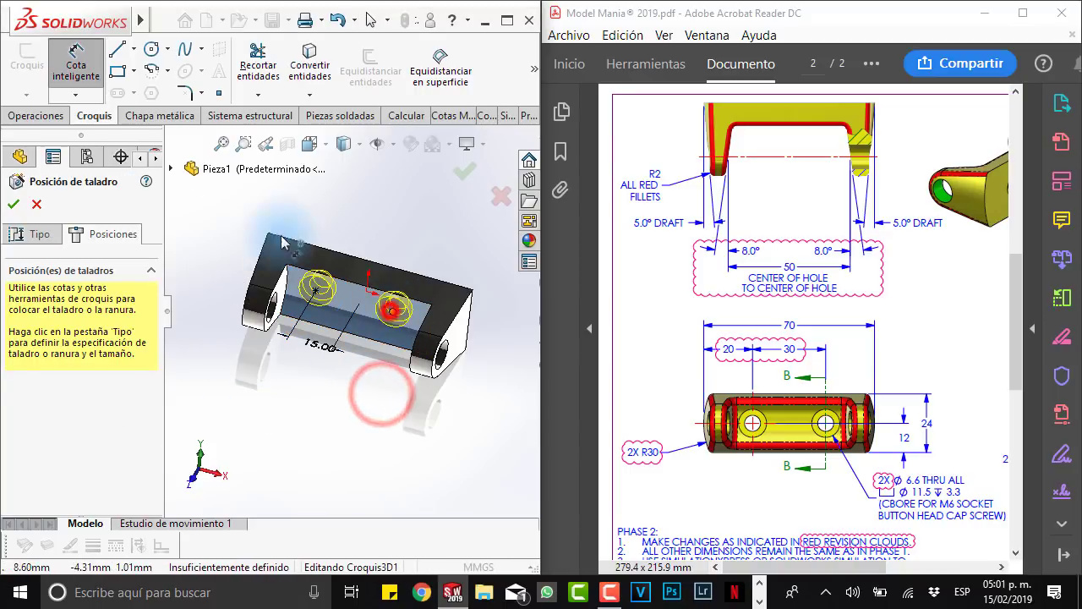
Step: Dimension the second hole centre 15 mm from Vista lateral and accept the counterbore feature
{"action": "left_click", "coordinate": [393, 310]}
{"action": "left_click", "coordinate": [169, 169]}
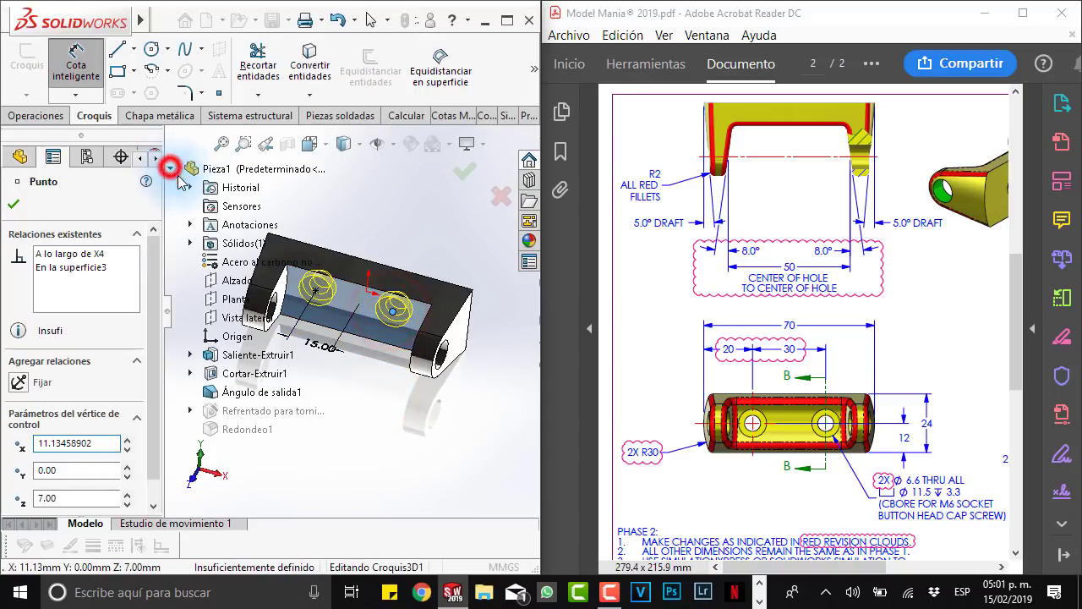
{"action": "left_click", "coordinate": [231, 319]}
{"action": "left_click", "coordinate": [354, 366]}
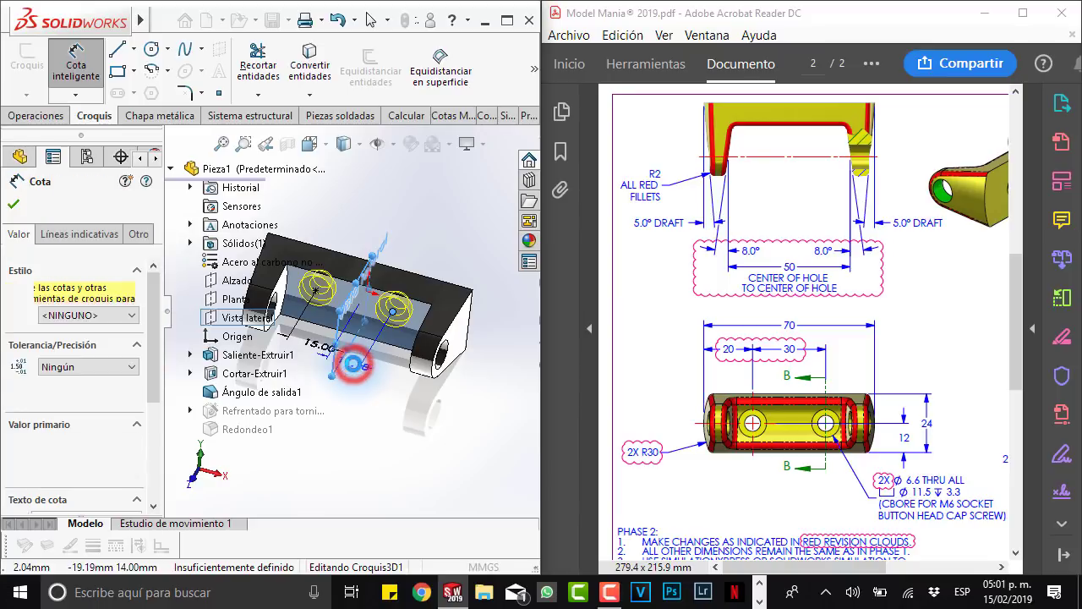
{"action": "type", "text": "15"}
{"action": "key", "text": "Return"}
{"action": "right_click", "coordinate": [356, 416]}
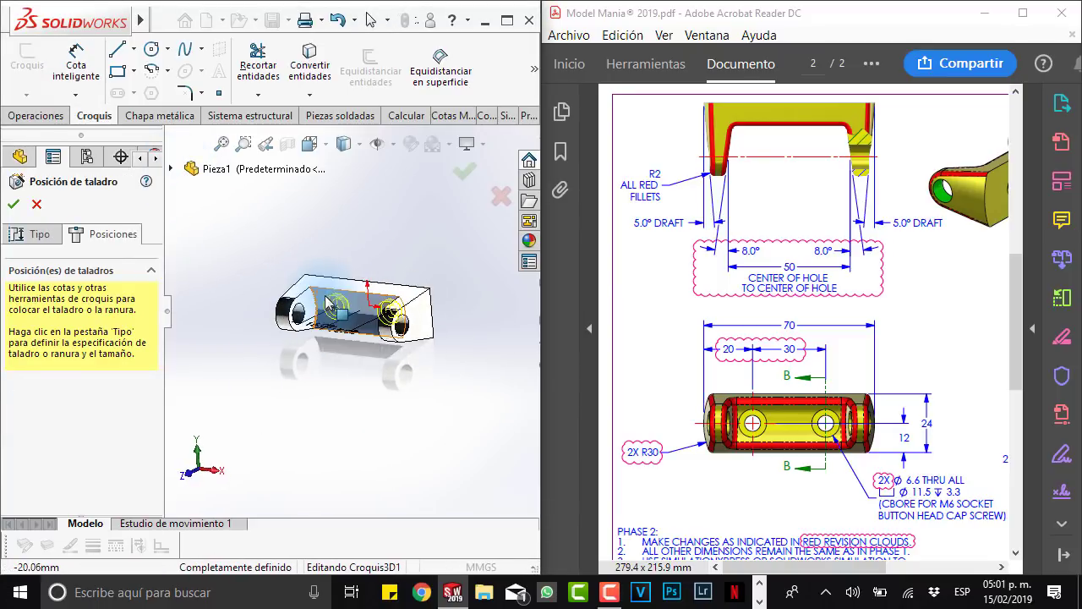
{"action": "left_click", "coordinate": [15, 207]}
{"action": "mouse_move", "coordinate": [346, 385]}
{"action": "middle_mouse_down"}
{"action": "mouse_move", "coordinate": [408, 325]}
{"action": "mouse_move", "coordinate": [439, 338]}
{"action": "middle_mouse_up"}
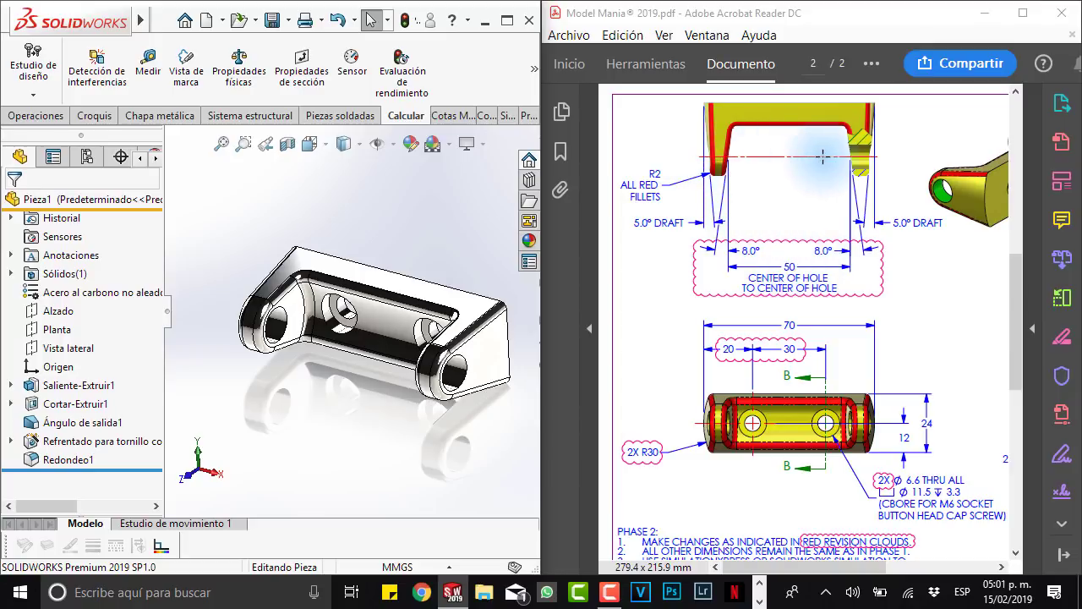
{"action": "left_click", "coordinate": [454, 372]}
{"action": "left_click", "coordinate": [404, 428]}
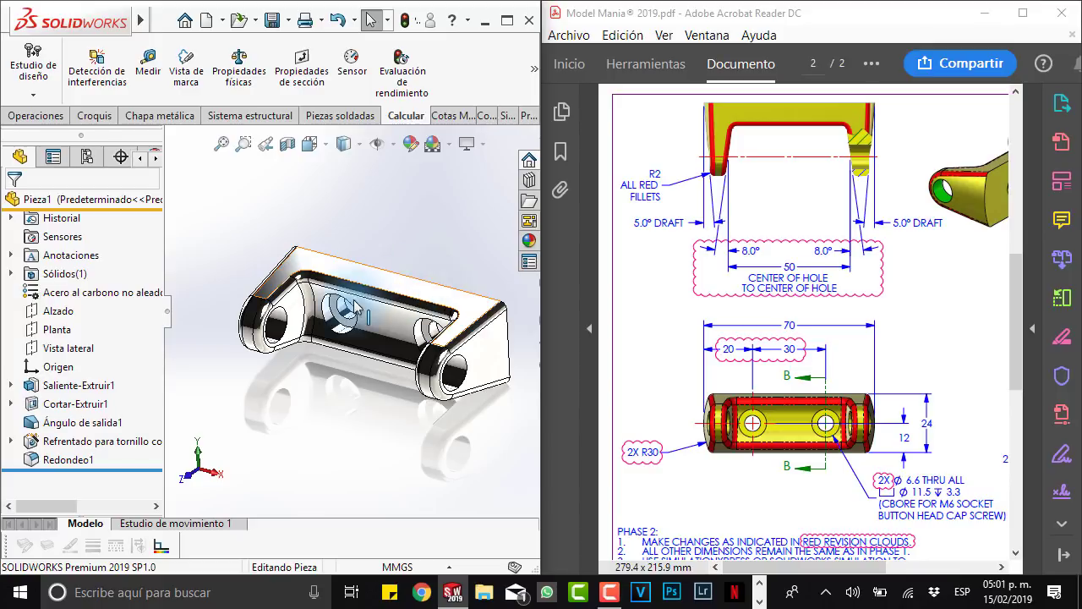
{"action": "left_click", "coordinate": [59, 311]}
{"action": "middle_click_drag", "start_coordinate": [180, 369], "coordinate": [456, 297]}
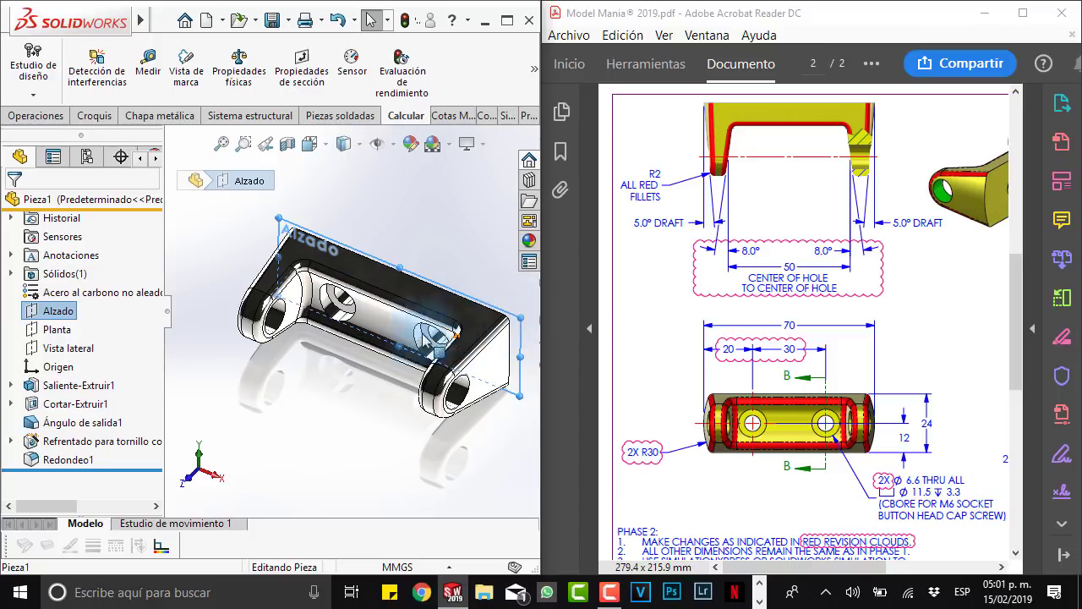
{"action": "left_click", "coordinate": [317, 402]}
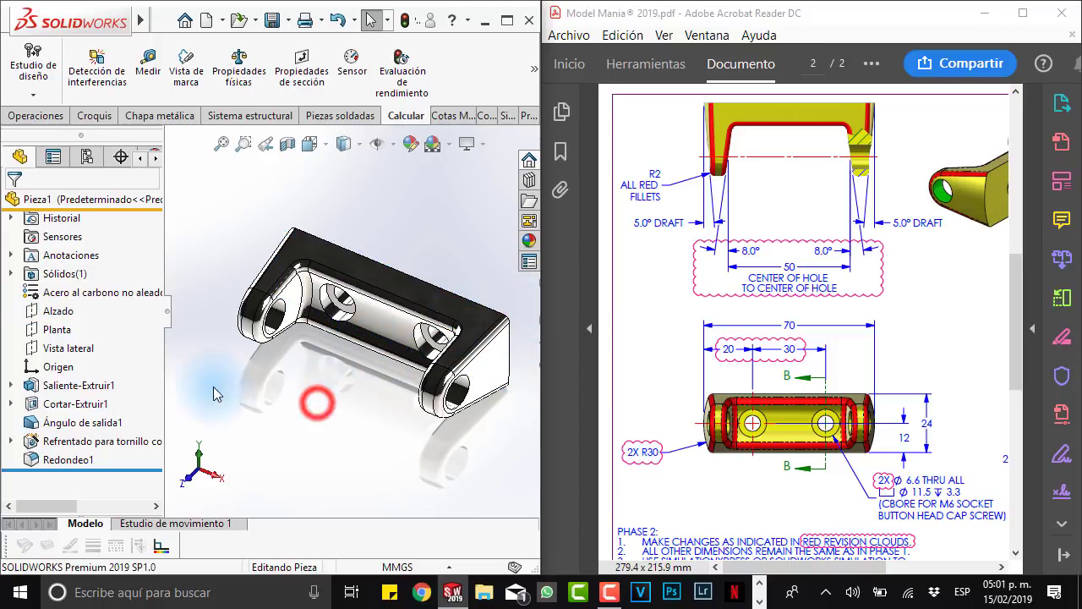
{"action": "left_click", "coordinate": [69, 311]}
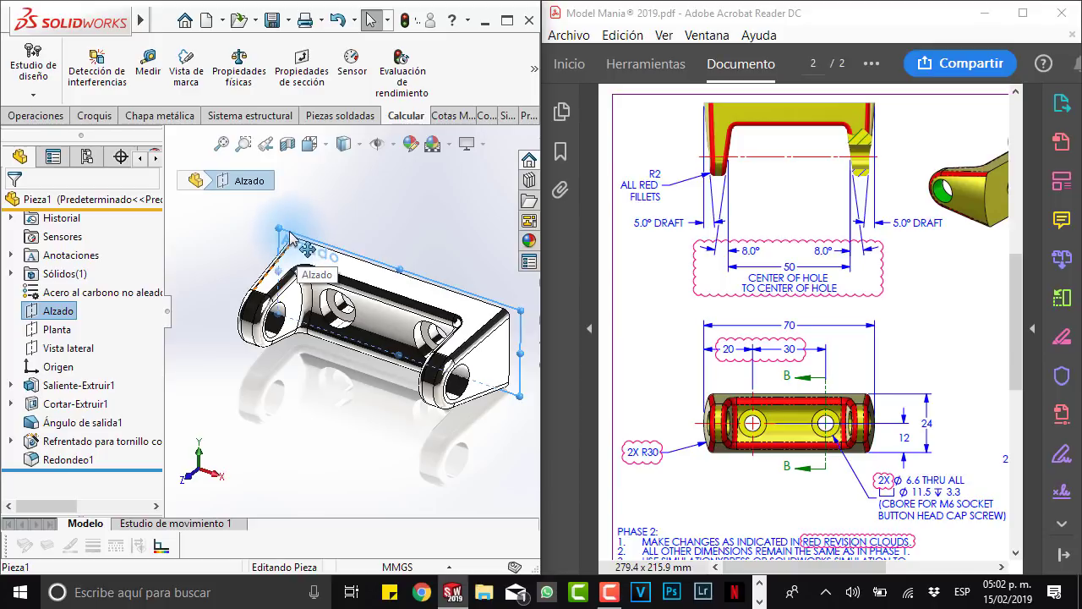
Step: Create Plano1 from Alzado through a Croquis1 sketch point, showing Croquis1 to pick it
{"action": "left_click_drag", "start_coordinate": [289, 239], "coordinate": [228, 270], "text": "ctrl"}
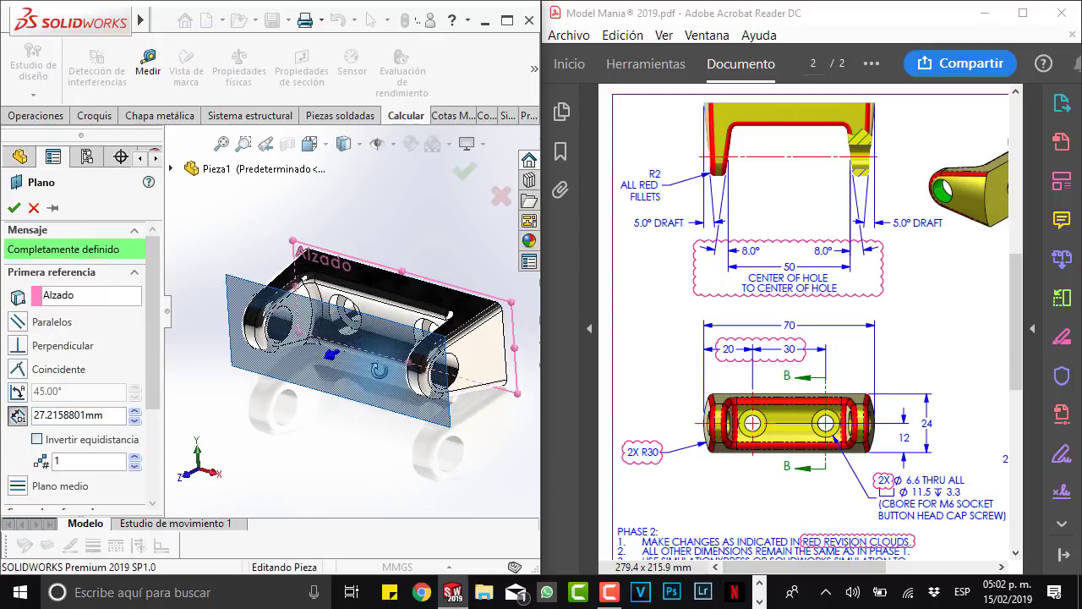
{"action": "mouse_move", "coordinate": [321, 343]}
{"action": "middle_mouse_down"}
{"action": "mouse_move", "coordinate": [337, 354]}
{"action": "mouse_move", "coordinate": [310, 333]}
{"action": "middle_mouse_up"}
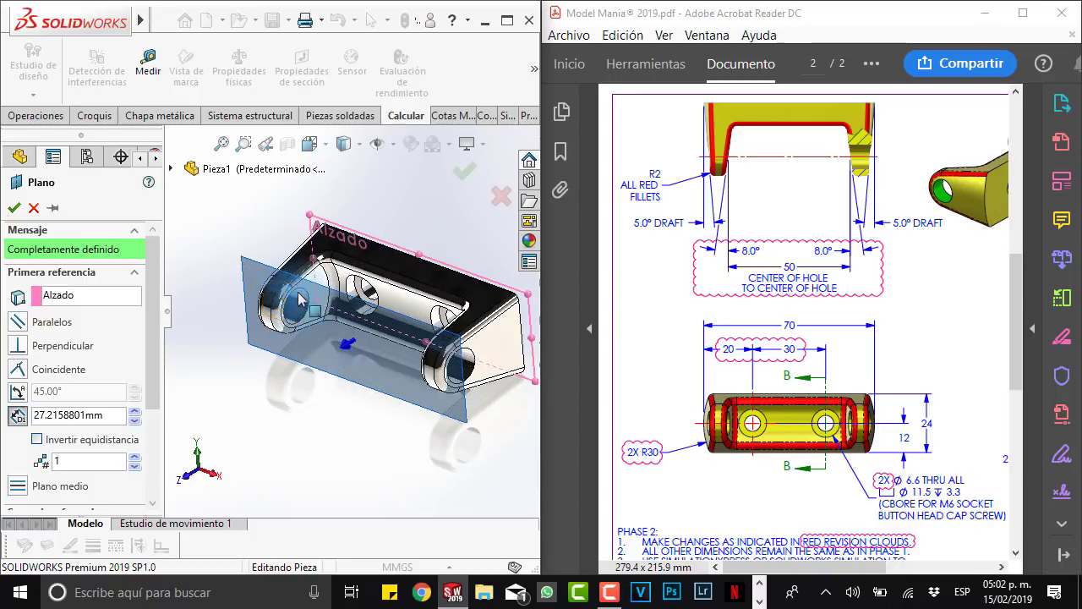
{"action": "left_click", "coordinate": [170, 169]}
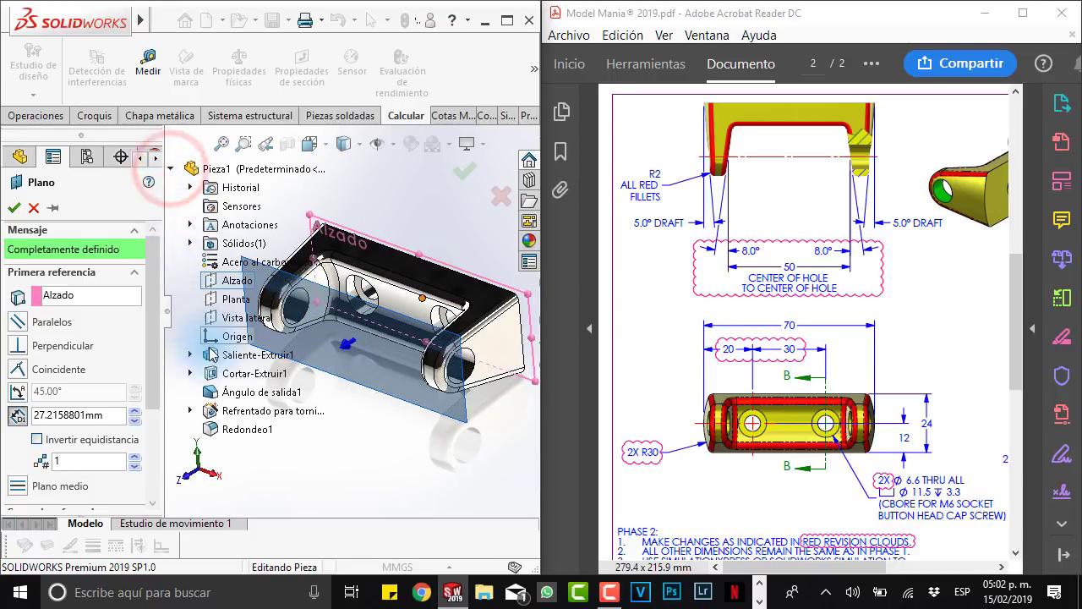
{"action": "right_click", "coordinate": [238, 375]}
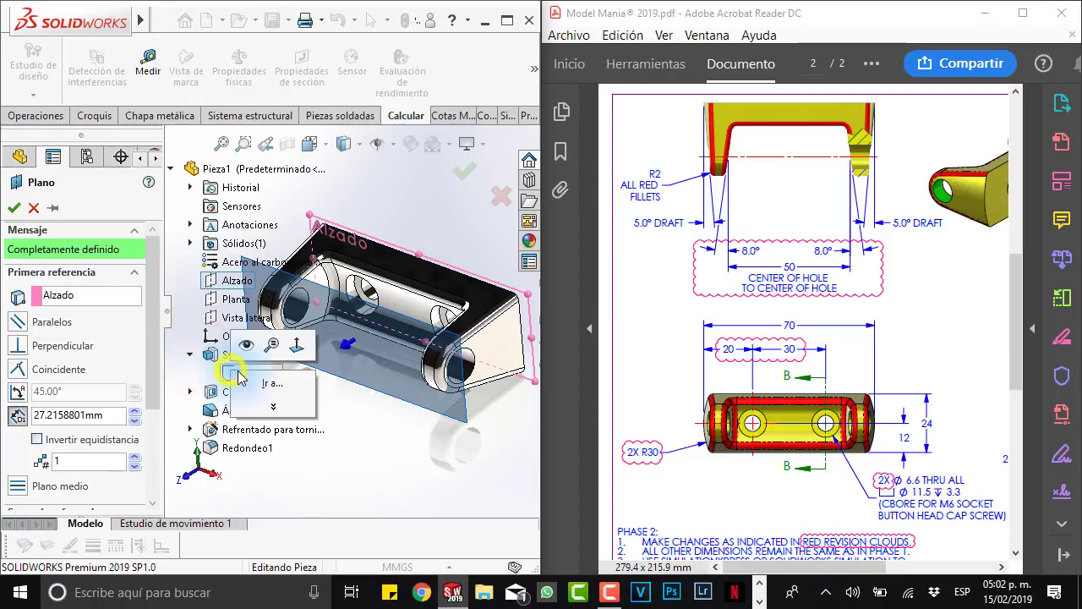
{"action": "left_click", "coordinate": [244, 349]}
{"action": "scroll", "coordinate": [338, 395], "scroll_direction": "down", "scroll_amount": 2}
{"action": "scroll", "coordinate": [381, 336], "scroll_direction": "down", "scroll_amount": 3}
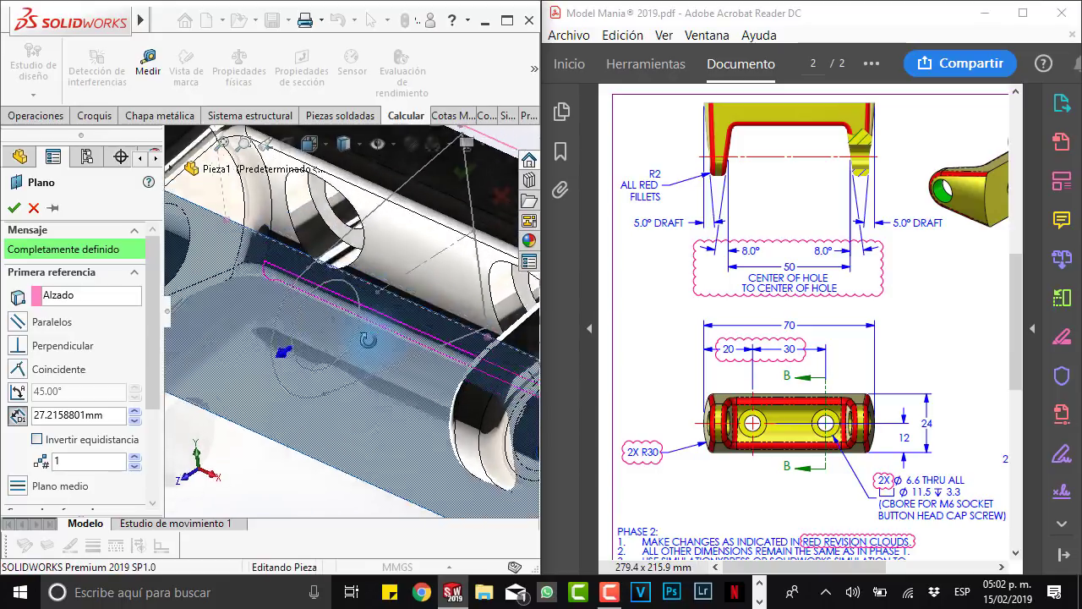
{"action": "scroll", "coordinate": [322, 340], "scroll_direction": "down", "scroll_amount": 2}
{"action": "left_click", "coordinate": [320, 340]}
{"action": "middle_click_drag", "start_coordinate": [348, 359], "coordinate": [351, 343]}
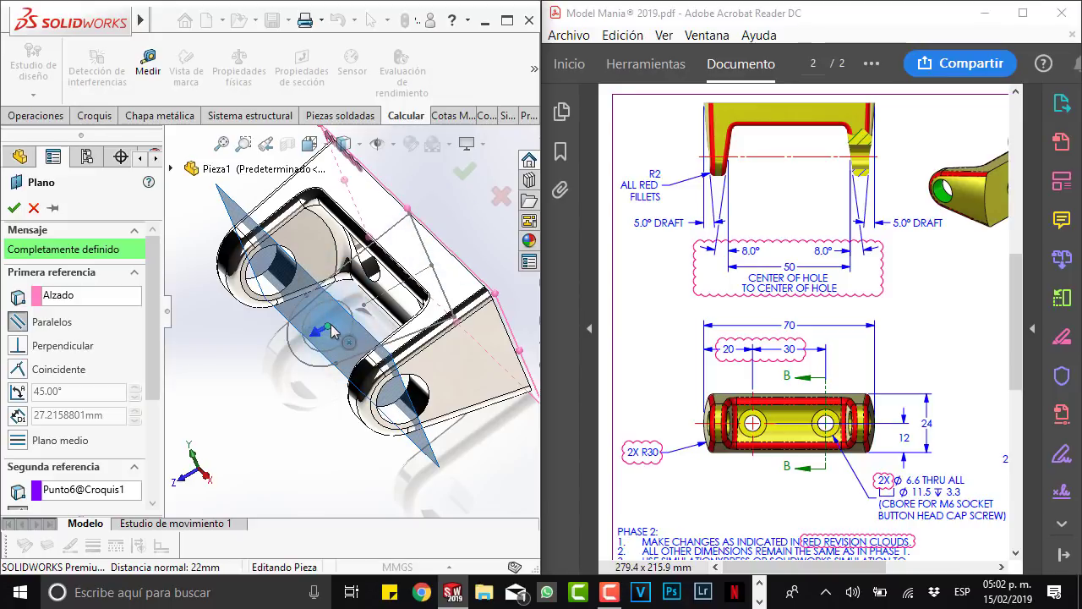
{"action": "middle_click_drag", "start_coordinate": [343, 346], "coordinate": [372, 359]}
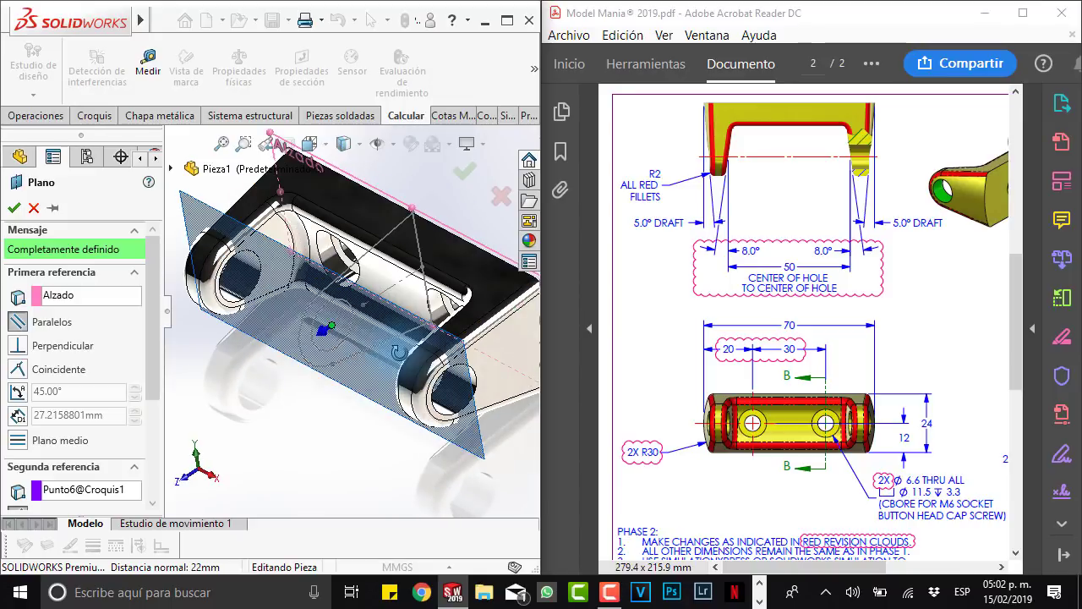
{"action": "left_click", "coordinate": [11, 208]}
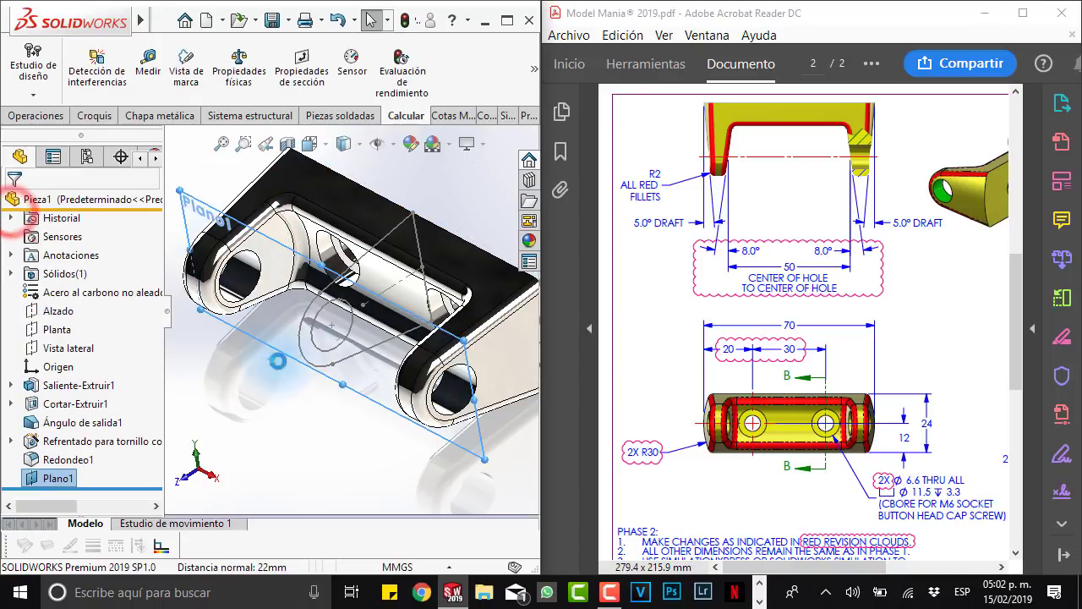
Step: Move Plano1 below Cortar-Extruir1 and roll the part back to just after it
{"action": "middle_click_drag", "start_coordinate": [355, 280], "coordinate": [376, 261]}
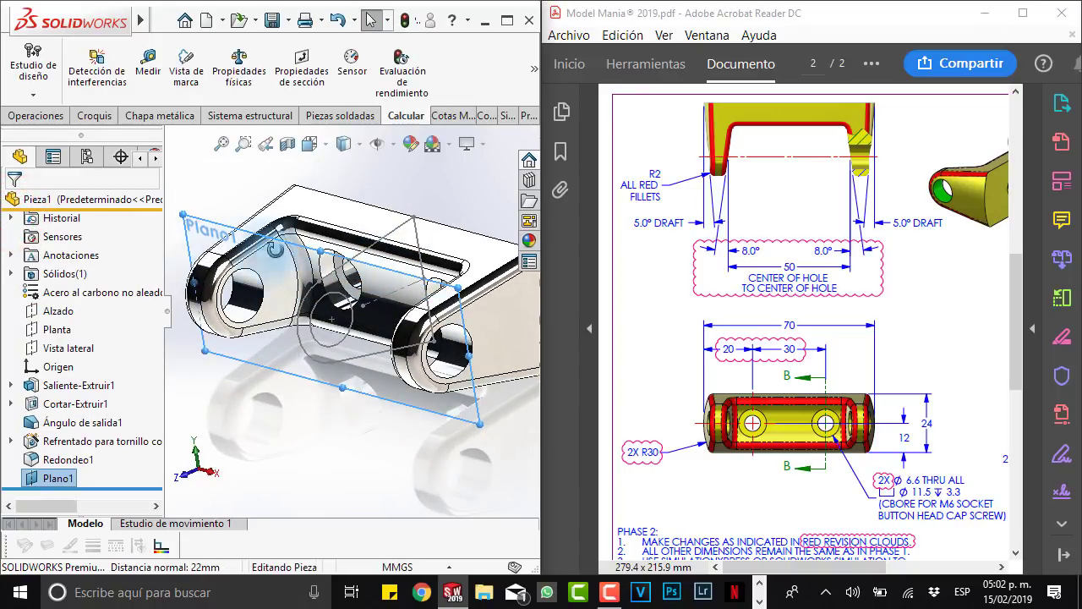
{"action": "middle_click_drag", "start_coordinate": [274, 249], "coordinate": [250, 375]}
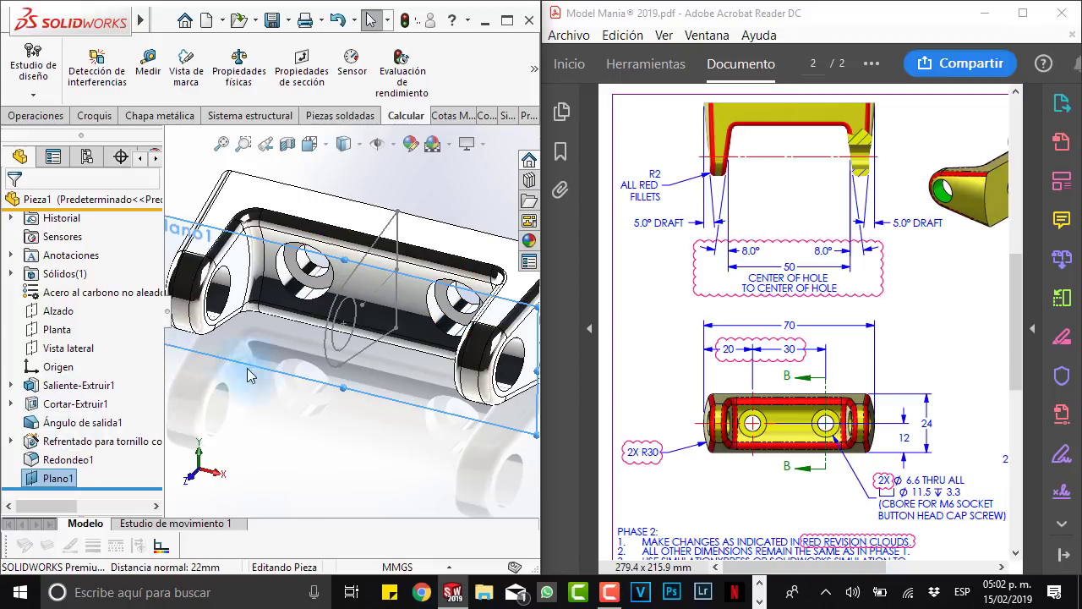
{"action": "left_click_drag", "start_coordinate": [42, 478], "coordinate": [38, 414]}
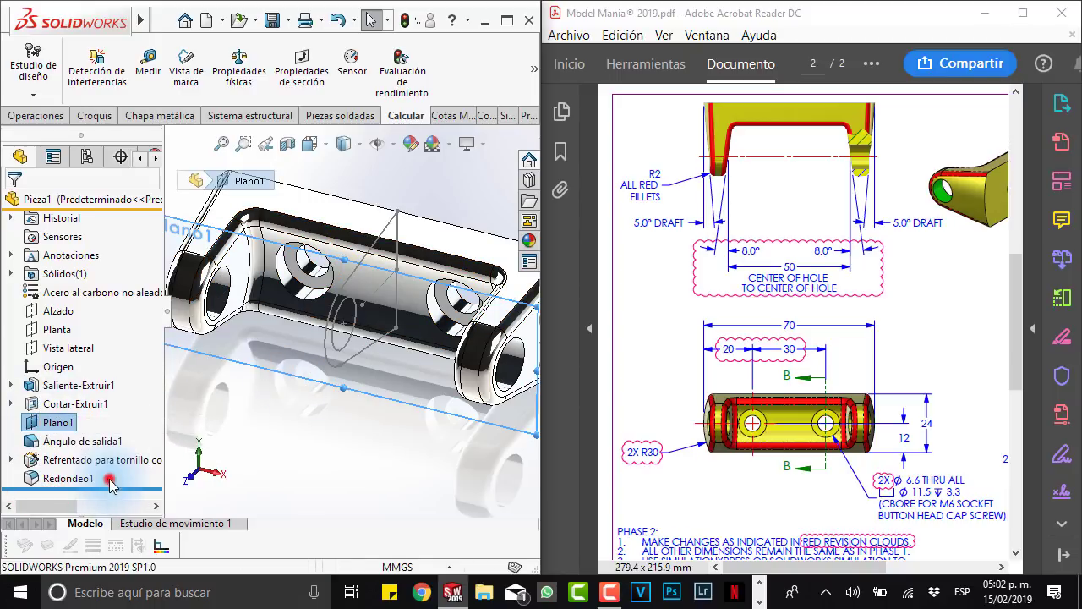
{"action": "left_click_drag", "start_coordinate": [116, 488], "coordinate": [84, 432]}
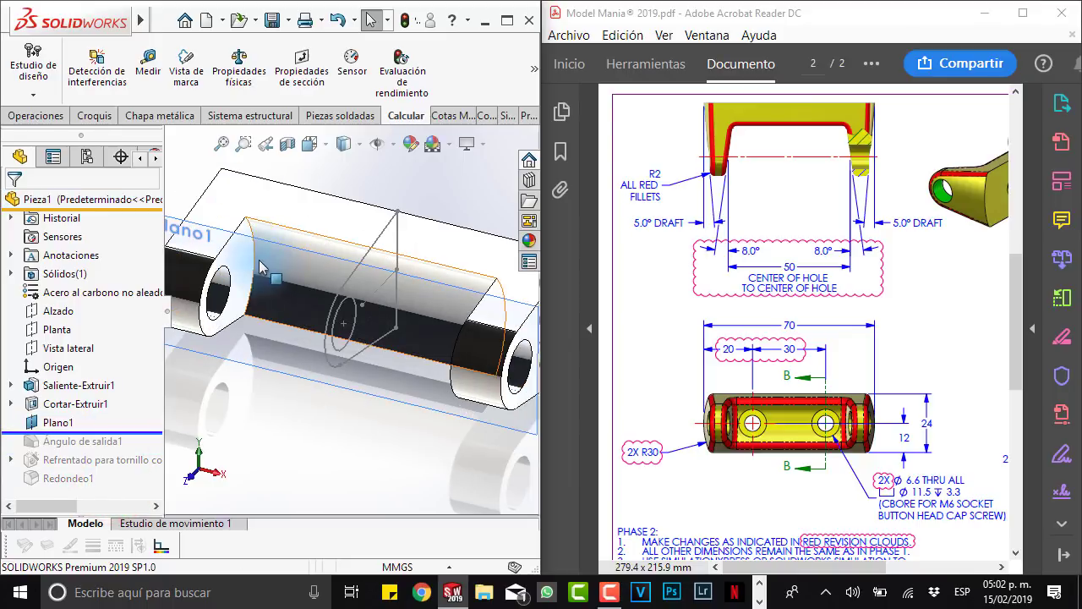
Step: Inspect the left lug's end face on the rolled-back part
{"action": "mouse_move", "coordinate": [306, 293]}
{"action": "middle_mouse_down"}
{"action": "mouse_move", "coordinate": [323, 317]}
{"action": "mouse_move", "coordinate": [350, 325]}
{"action": "middle_mouse_up"}
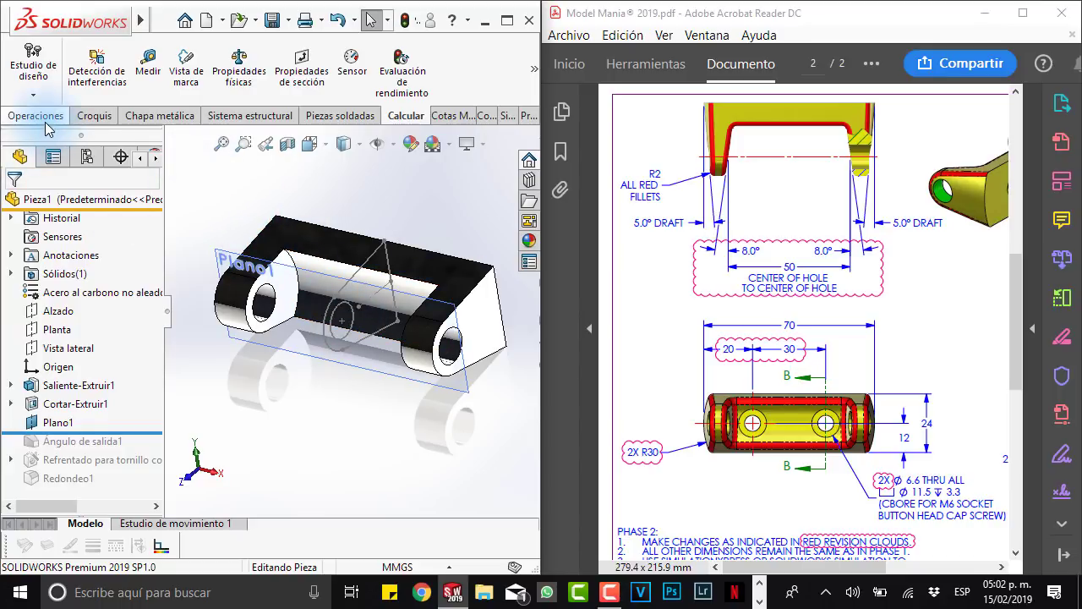
{"action": "scroll", "coordinate": [291, 292], "scroll_direction": "down", "scroll_amount": 3}
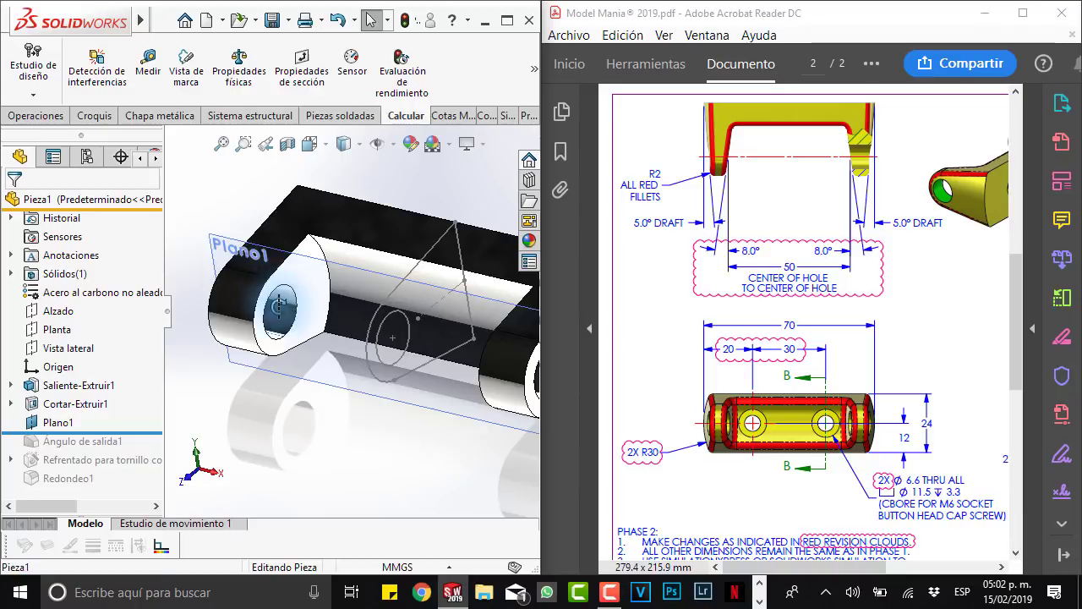
{"action": "scroll", "coordinate": [292, 292], "scroll_direction": "down", "scroll_amount": 2}
{"action": "left_click", "coordinate": [314, 277]}
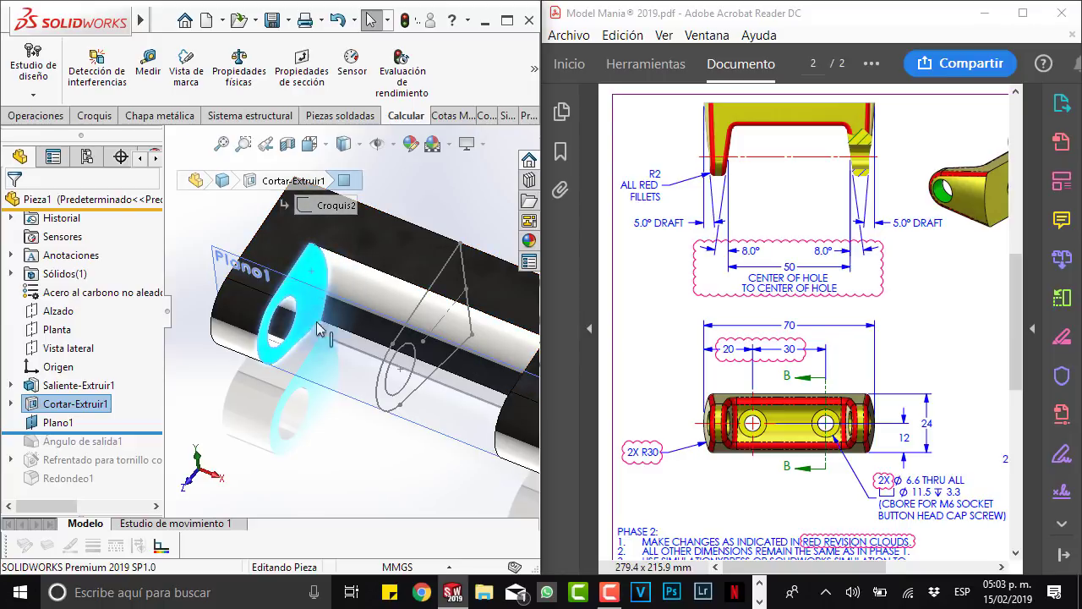
{"action": "left_click", "coordinate": [181, 229]}
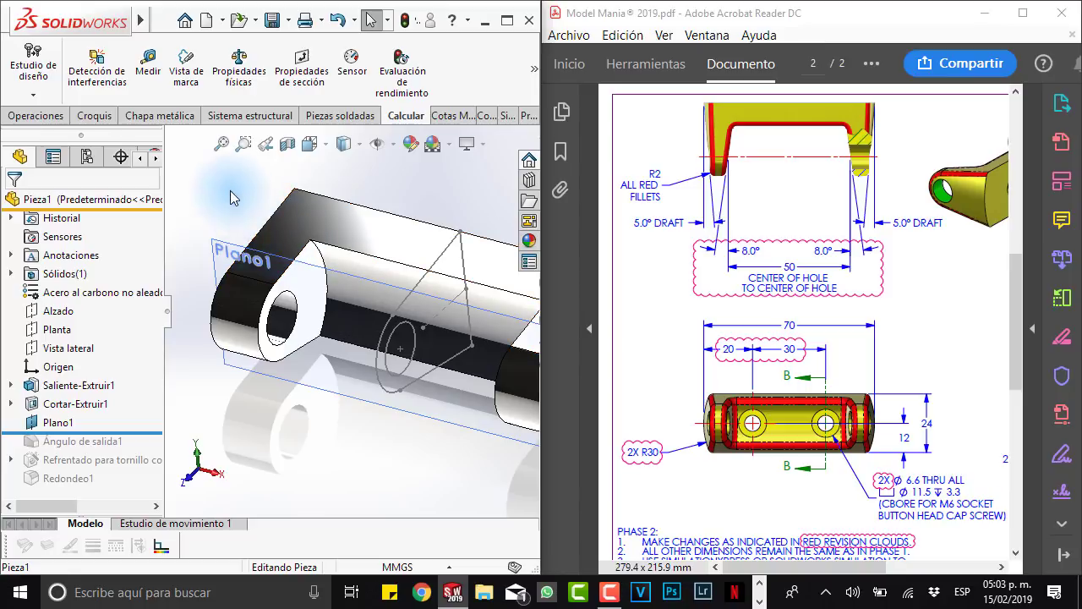
{"action": "left_click", "coordinate": [37, 115]}
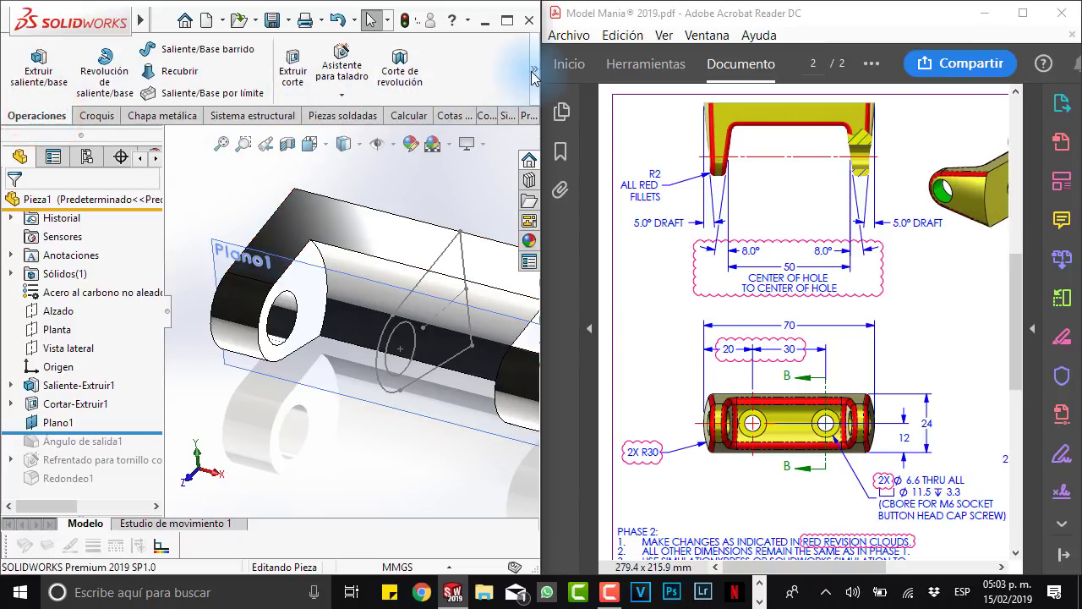
Step: Start a neutral-plane draft with Plano1 as the neutral plane
{"action": "left_click", "coordinate": [534, 69]}
{"action": "left_click", "coordinate": [272, 143]}
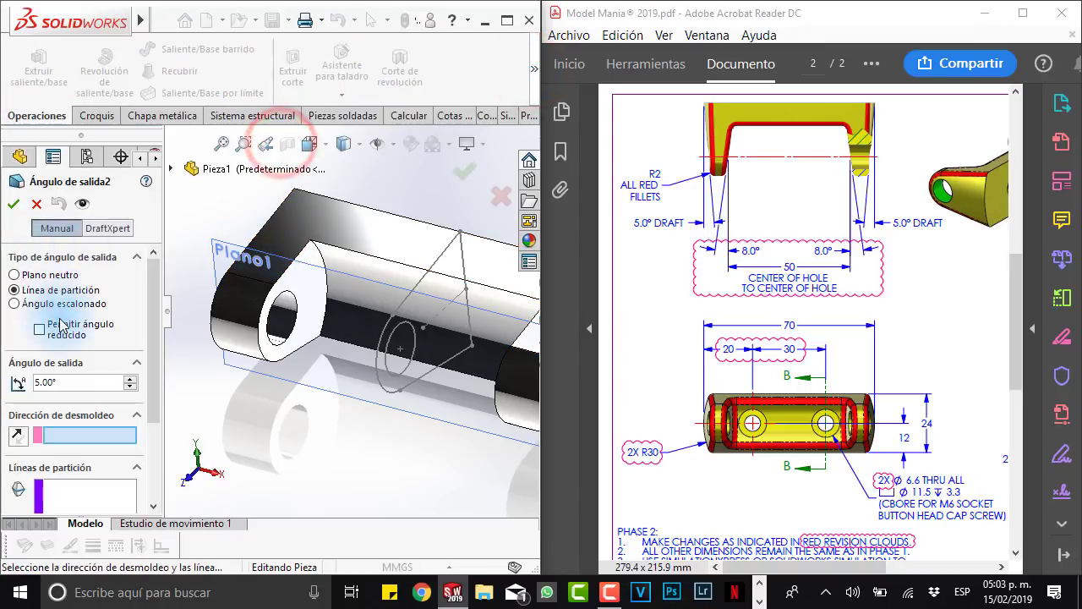
{"action": "left_click", "coordinate": [41, 276]}
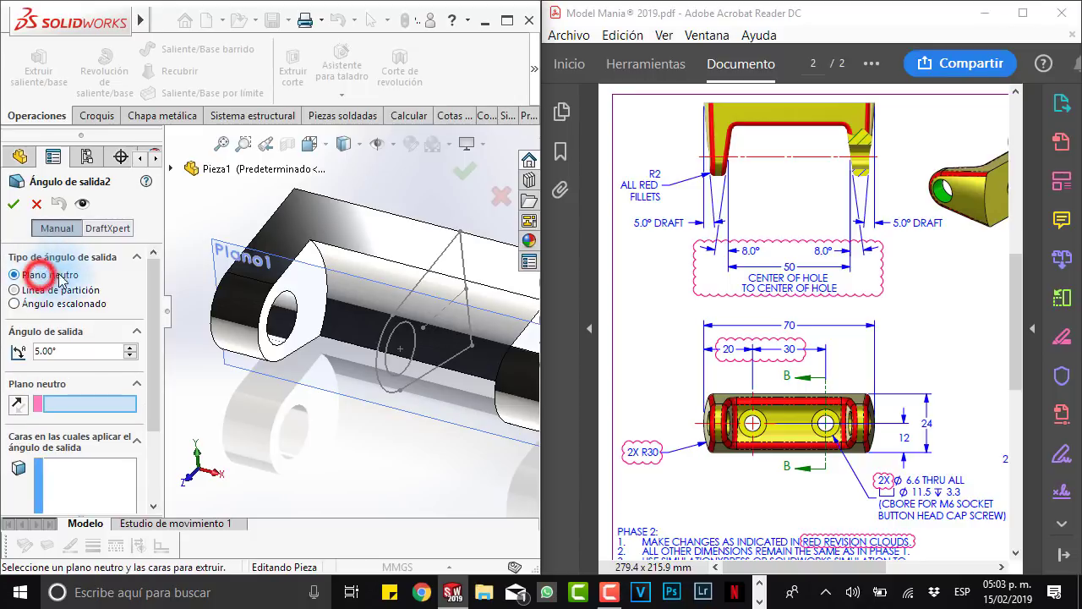
{"action": "left_click", "coordinate": [59, 405]}
{"action": "left_click", "coordinate": [270, 277]}
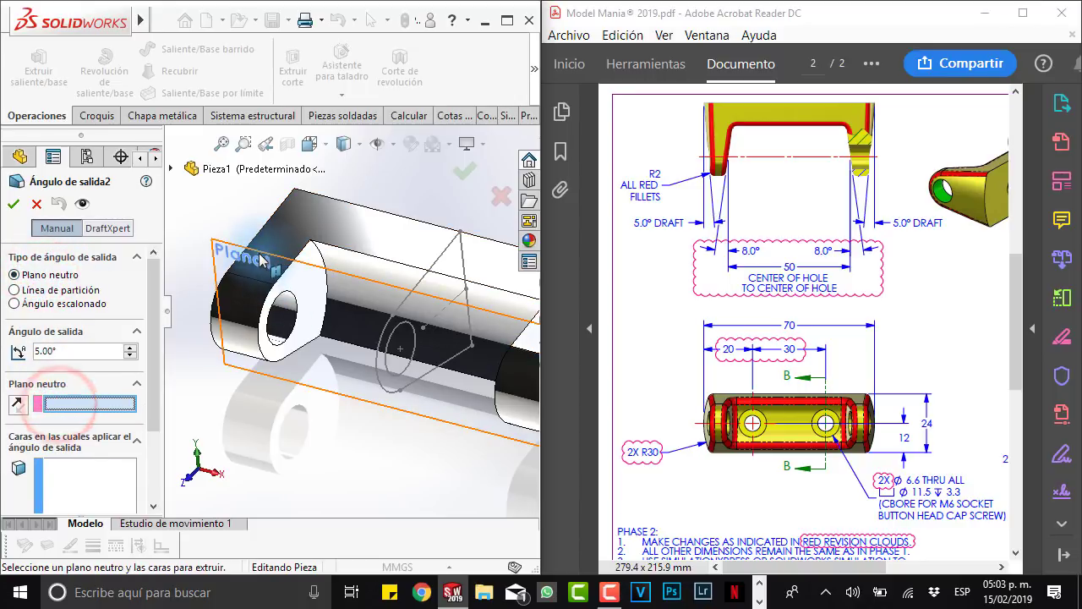
Step: Add both lug end faces to the draft, set the angle to 8°, and confirm
{"action": "left_click", "coordinate": [310, 281]}
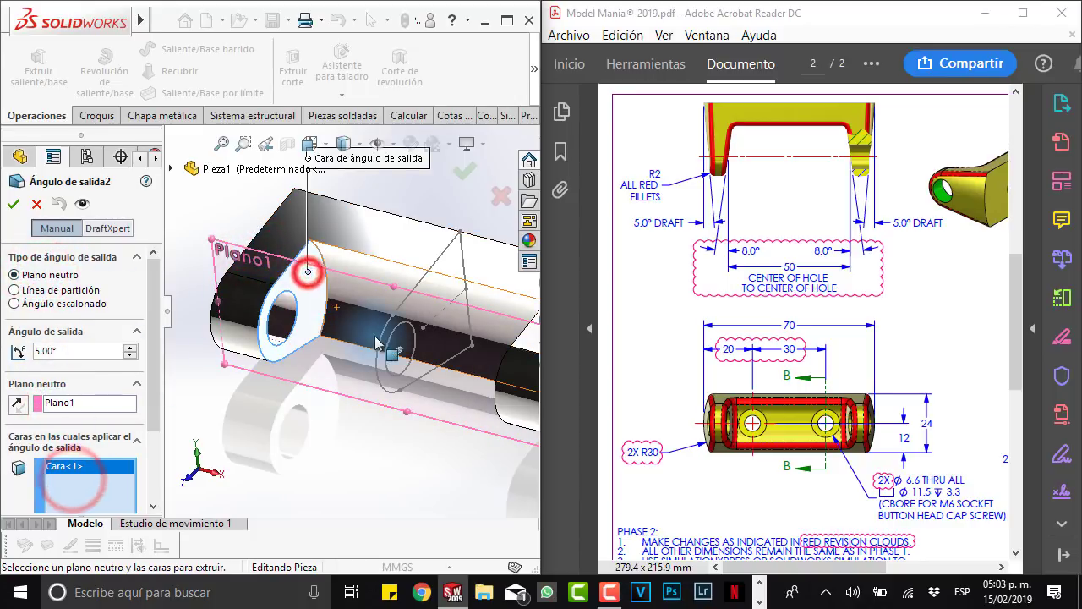
{"action": "mouse_move", "coordinate": [311, 281]}
{"action": "middle_mouse_down"}
{"action": "mouse_move", "coordinate": [497, 338]}
{"action": "mouse_move", "coordinate": [217, 324]}
{"action": "middle_mouse_up"}
{"action": "left_click", "coordinate": [498, 338]}
{"action": "scroll", "coordinate": [157, 313], "scroll_direction": "down", "scroll_amount": 2}
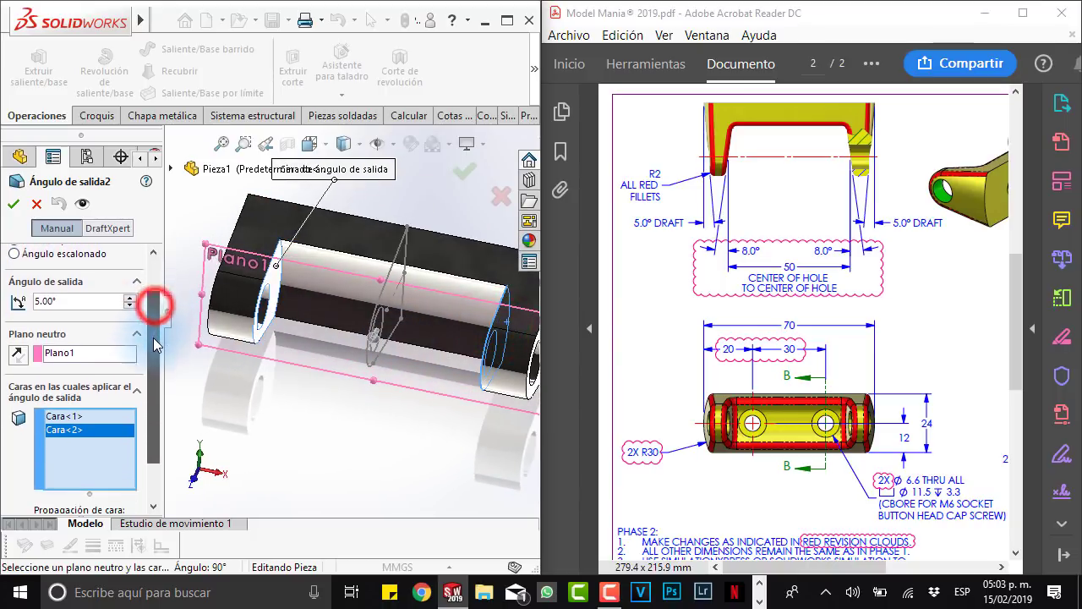
{"action": "middle_click_drag", "start_coordinate": [157, 305], "coordinate": [362, 342]}
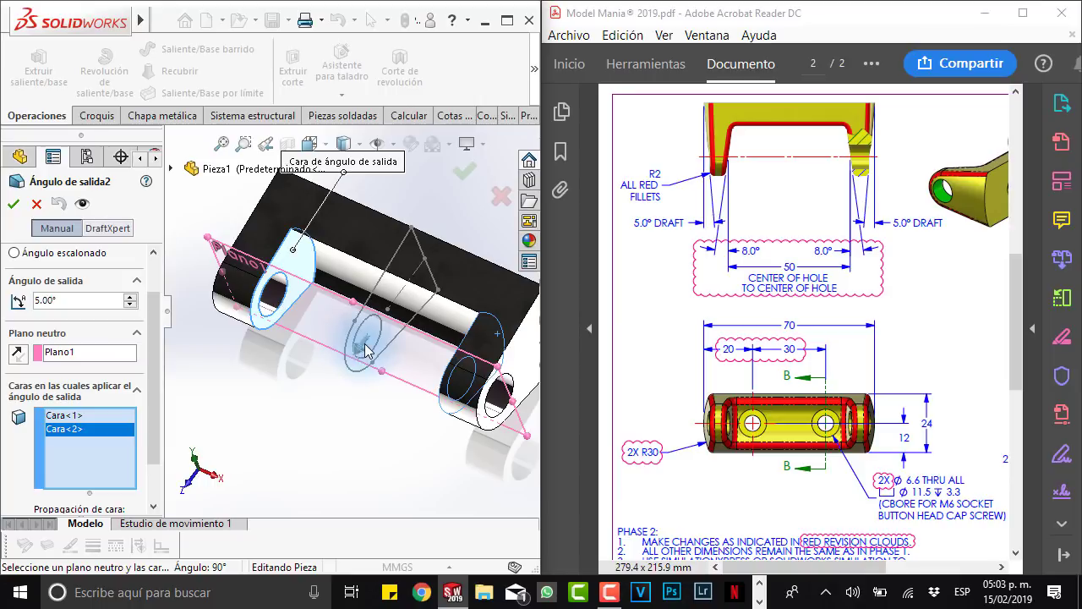
{"action": "left_click", "coordinate": [129, 296]}
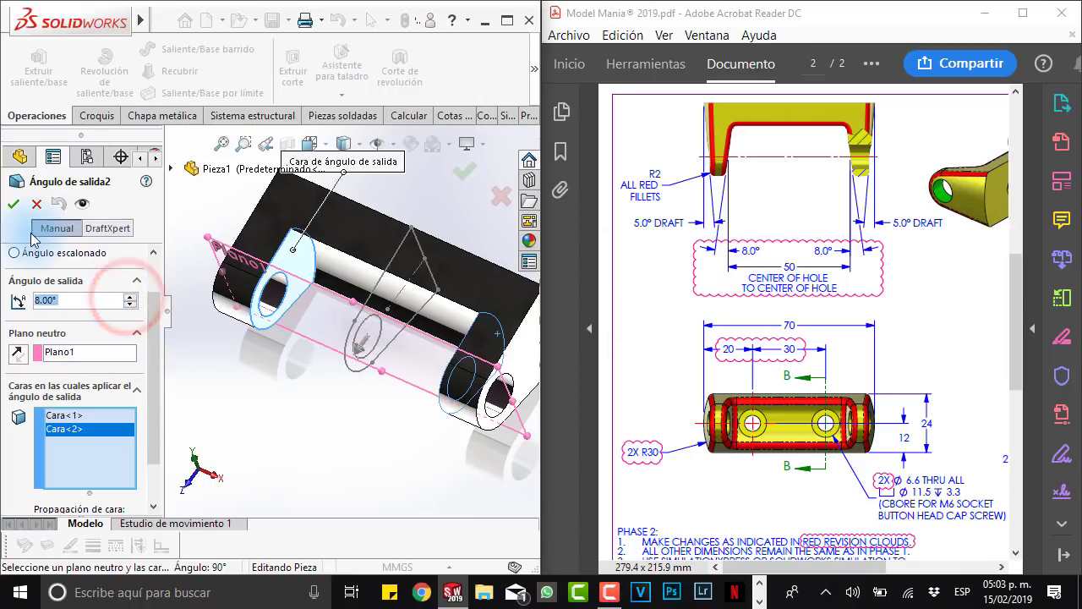
{"action": "left_click", "coordinate": [12, 207]}
{"action": "mouse_move", "coordinate": [313, 416]}
{"action": "middle_mouse_down"}
{"action": "mouse_move", "coordinate": [333, 411]}
{"action": "mouse_move", "coordinate": [343, 436]}
{"action": "mouse_move", "coordinate": [340, 427]}
{"action": "middle_mouse_up"}
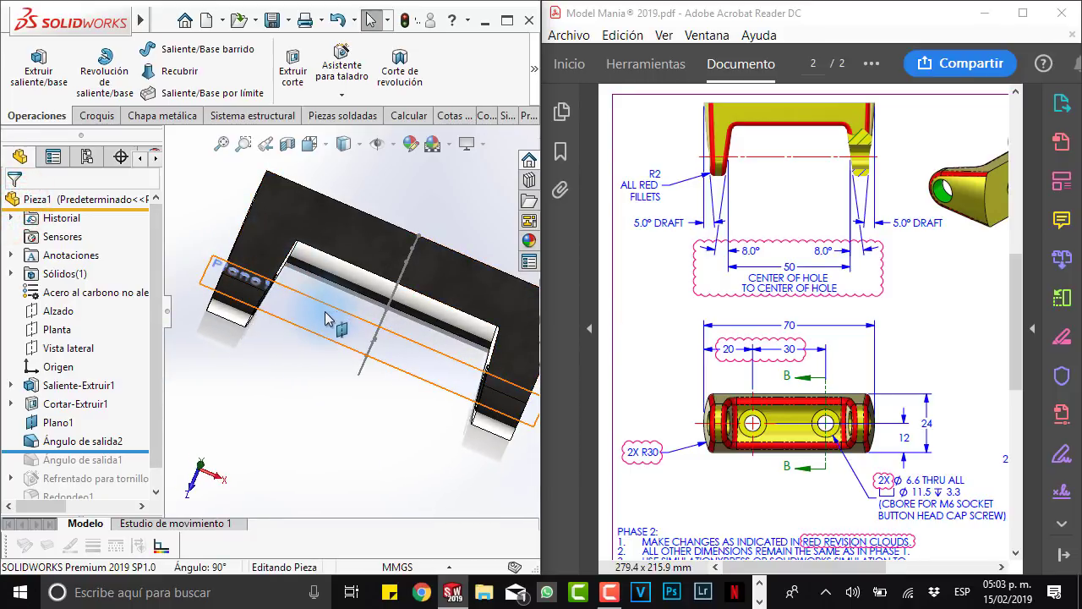
Step: Orbit the drafted part to inspect the holes, Plano1 and the underside
{"action": "middle_click_drag", "start_coordinate": [337, 360], "coordinate": [328, 351]}
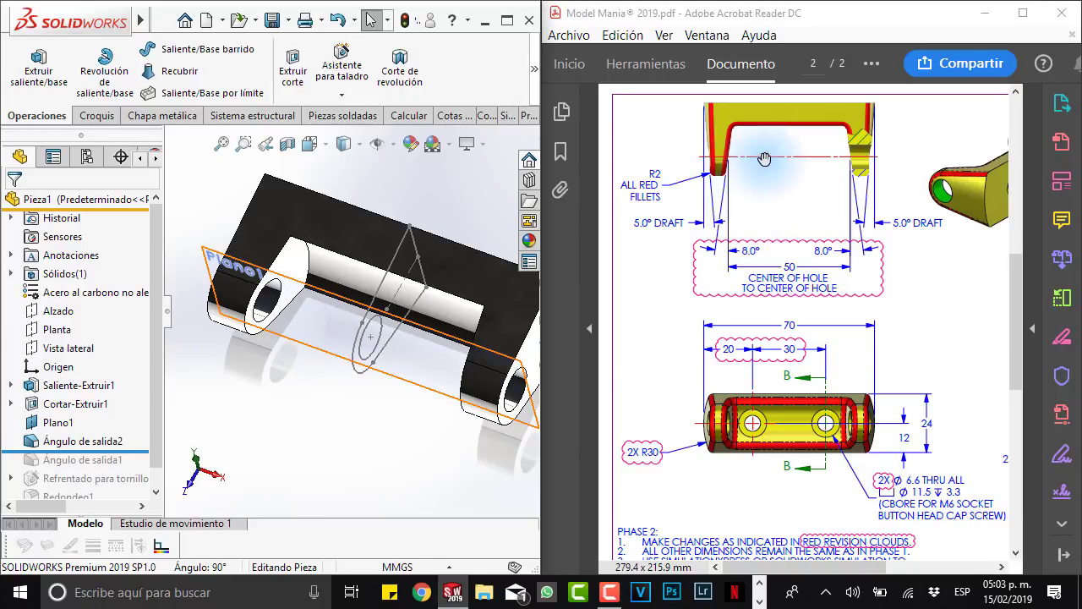
{"action": "mouse_move", "coordinate": [355, 339]}
{"action": "middle_mouse_down"}
{"action": "mouse_move", "coordinate": [275, 292]}
{"action": "mouse_move", "coordinate": [285, 292]}
{"action": "middle_mouse_up"}
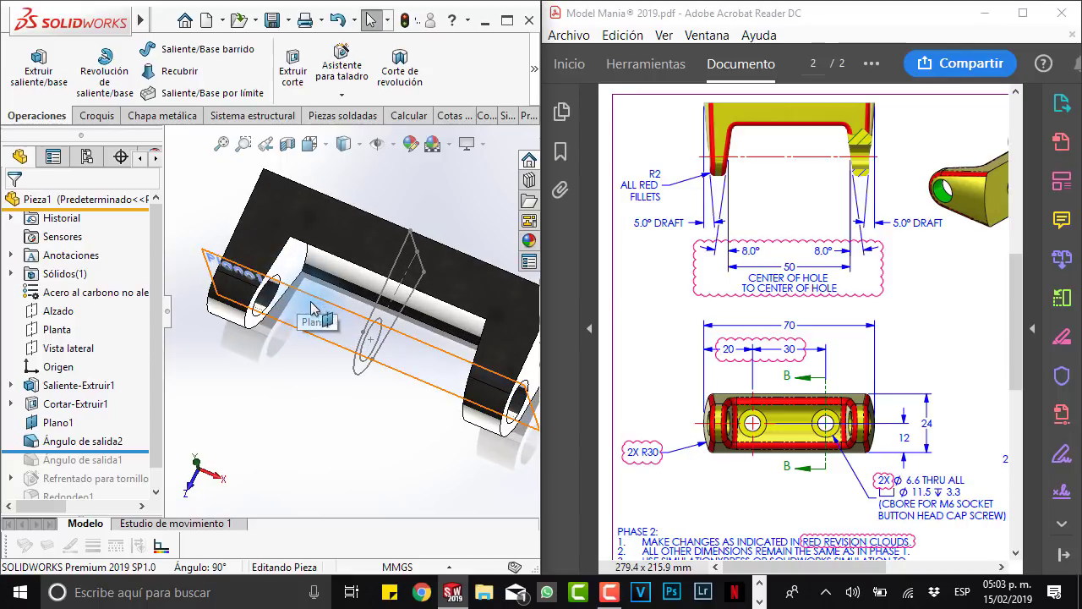
{"action": "middle_click_drag", "start_coordinate": [378, 311], "coordinate": [435, 383]}
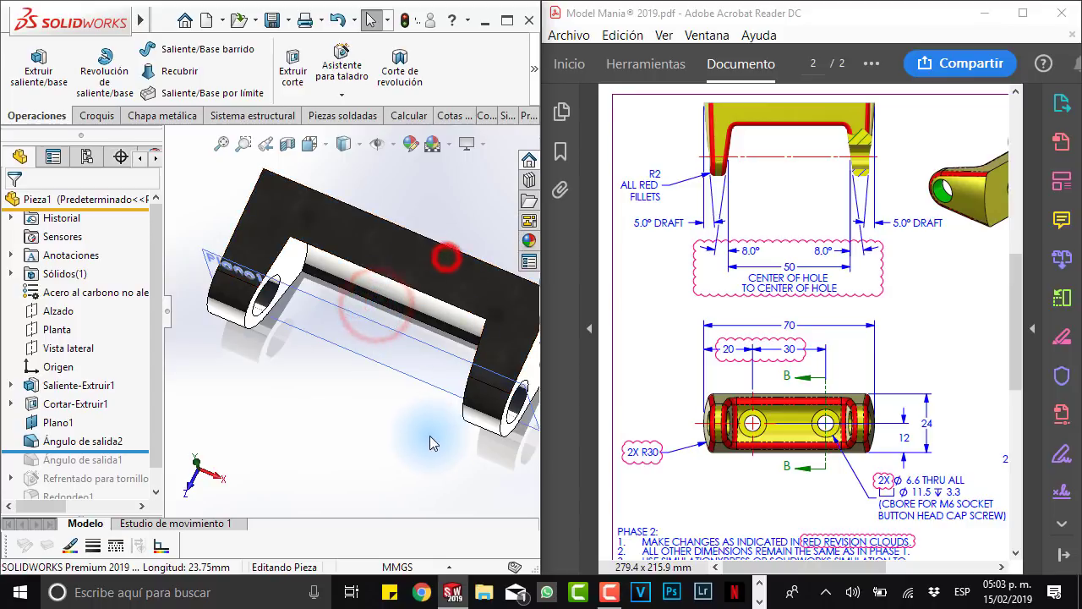
{"action": "left_click", "coordinate": [434, 372]}
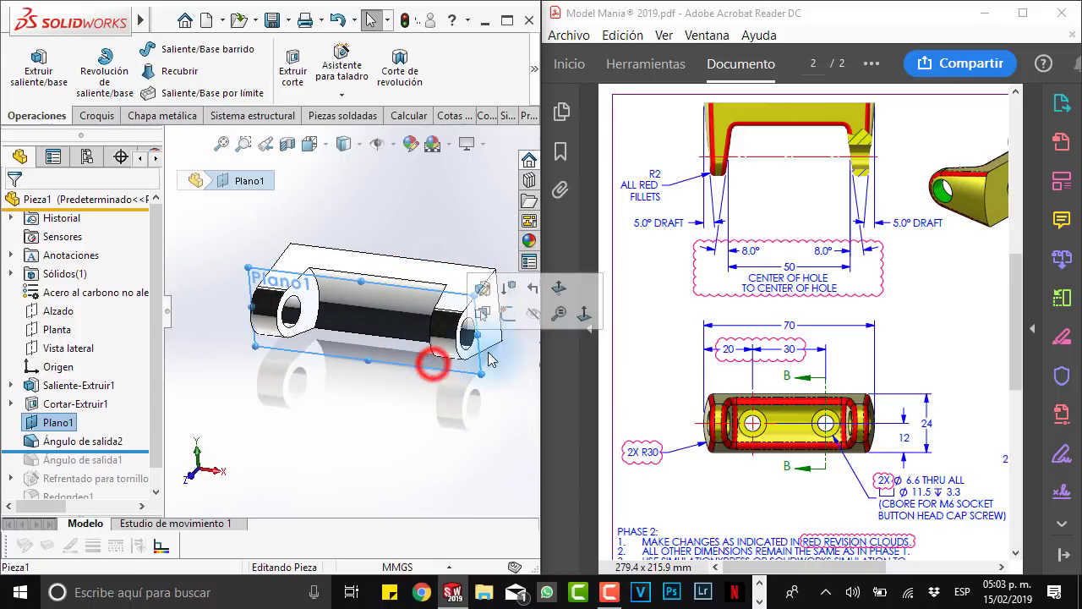
{"action": "middle_click_drag", "start_coordinate": [529, 314], "coordinate": [288, 421]}
{"action": "mouse_move", "coordinate": [449, 351]}
{"action": "middle_mouse_down"}
{"action": "mouse_move", "coordinate": [261, 305]}
{"action": "mouse_move", "coordinate": [430, 363]}
{"action": "mouse_move", "coordinate": [374, 375]}
{"action": "mouse_move", "coordinate": [362, 339]}
{"action": "mouse_move", "coordinate": [501, 410]}
{"action": "middle_mouse_up"}
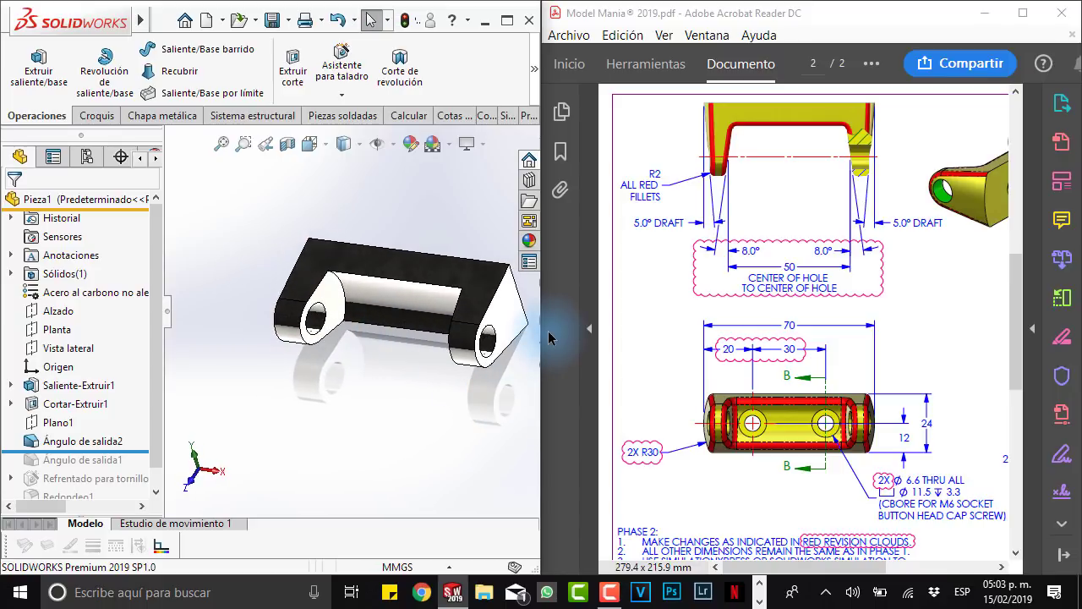
Step: Drag the rollback bar below Ángulo de salida1 to reactivate it
{"action": "left_click_drag", "start_coordinate": [157, 376], "coordinate": [158, 393]}
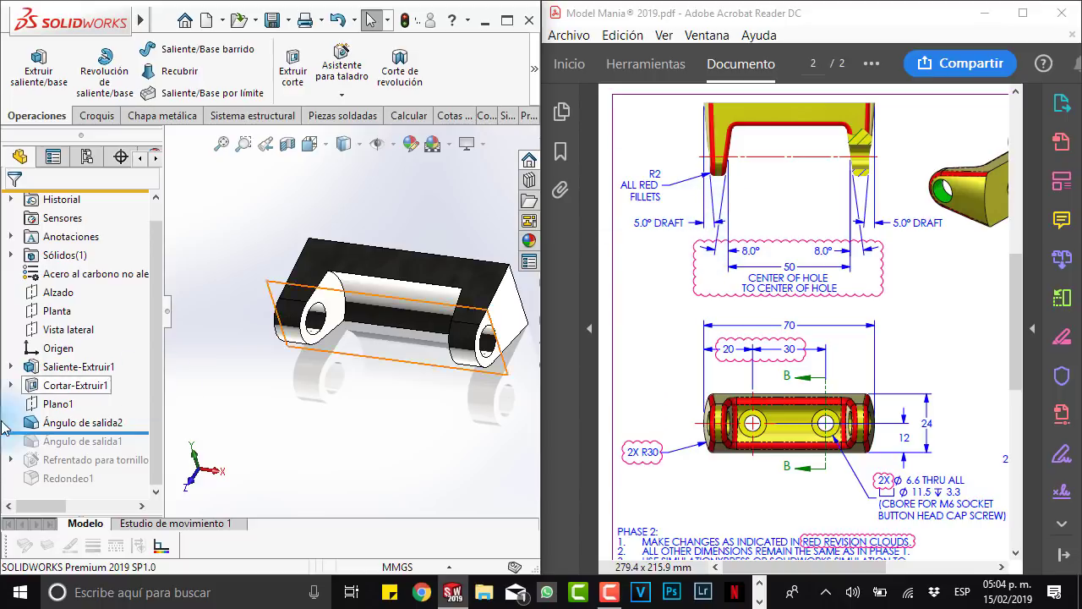
{"action": "left_click_drag", "start_coordinate": [133, 439], "coordinate": [132, 447]}
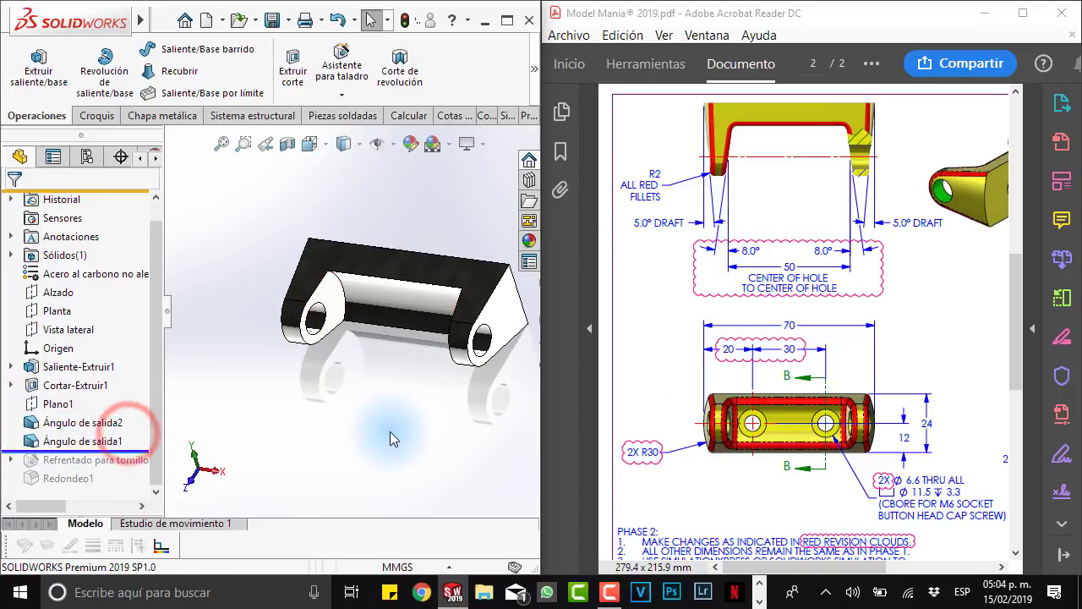
{"action": "mouse_move", "coordinate": [386, 430]}
{"action": "middle_mouse_down"}
{"action": "mouse_move", "coordinate": [398, 313]}
{"action": "mouse_move", "coordinate": [391, 326]}
{"action": "middle_mouse_up"}
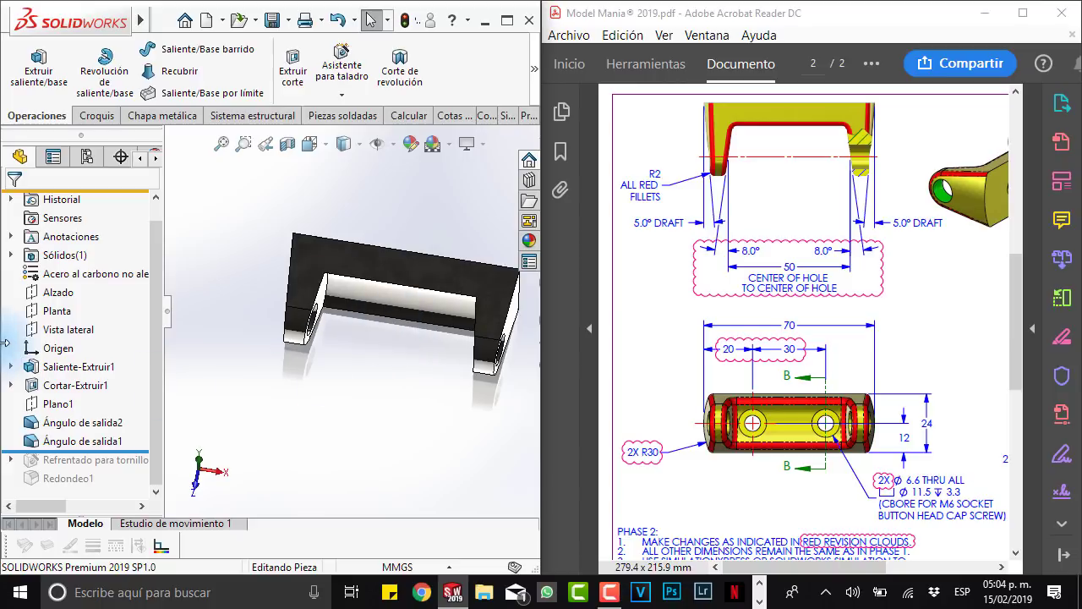
Step: Open a new sketch on the Planta plane and switch the scene to Blanco simple
{"action": "left_click", "coordinate": [44, 313]}
{"action": "left_click", "coordinate": [57, 285]}
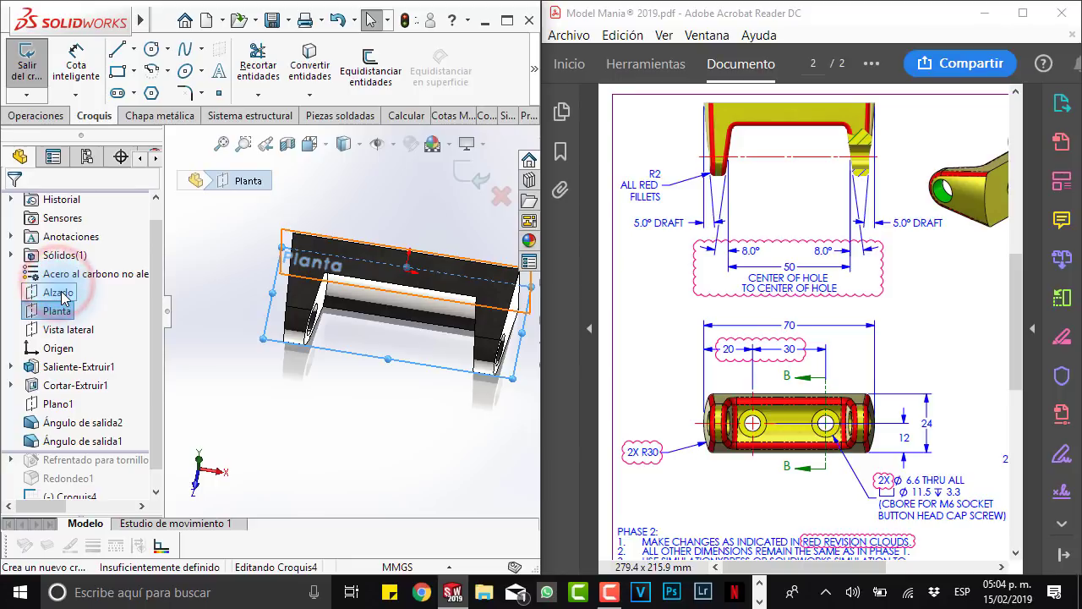
{"action": "left_click", "coordinate": [220, 302]}
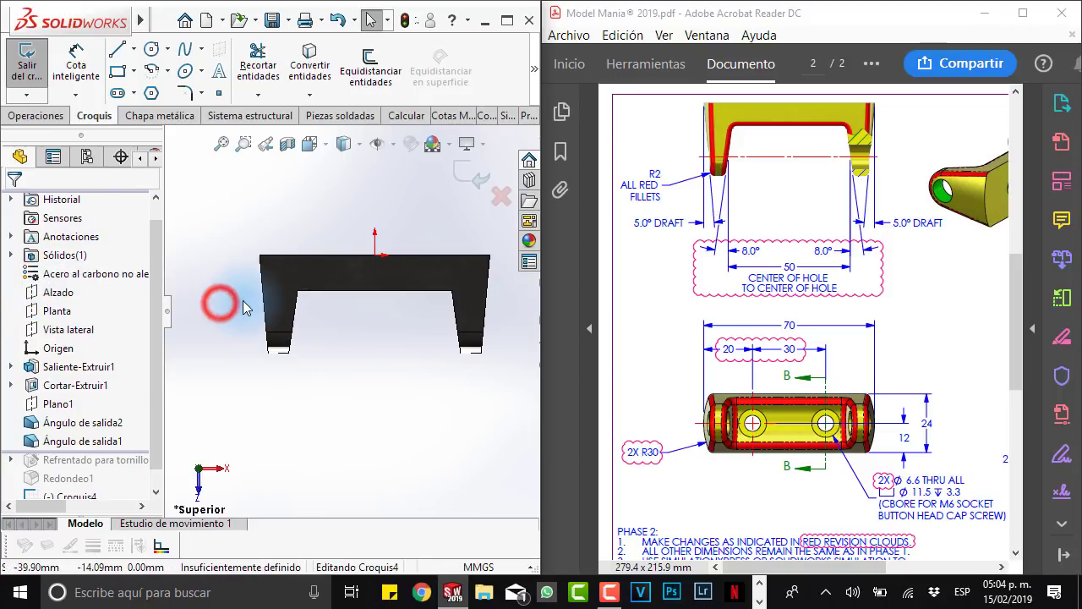
{"action": "left_click", "coordinate": [449, 144]}
{"action": "left_click", "coordinate": [448, 185]}
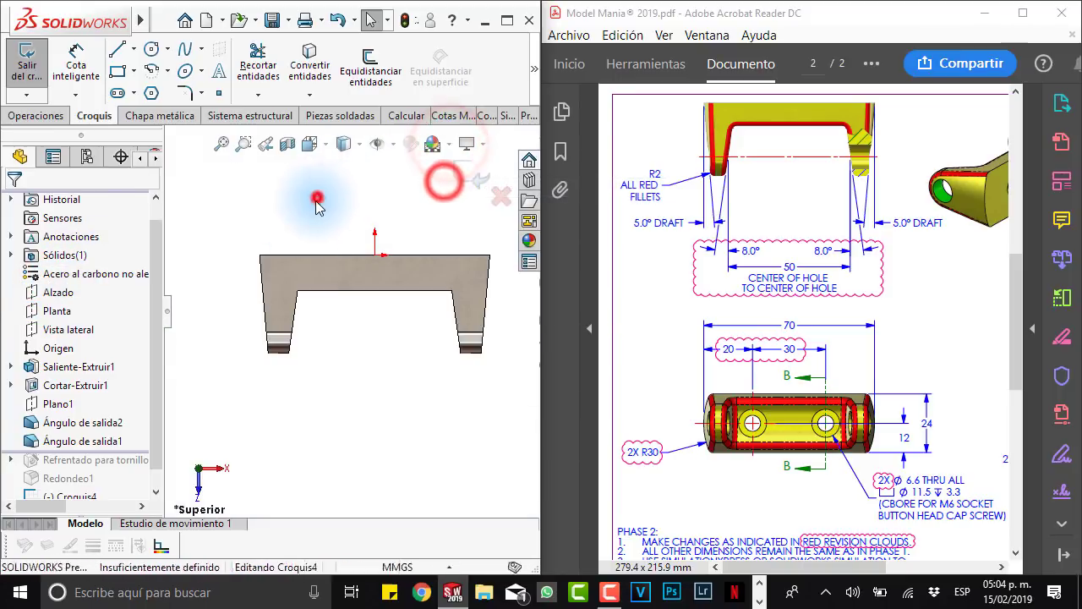
{"action": "left_click", "coordinate": [317, 197]}
Step: Draw a line from the top-left corner down along the left lug's edge
{"action": "left_click", "coordinate": [117, 49]}
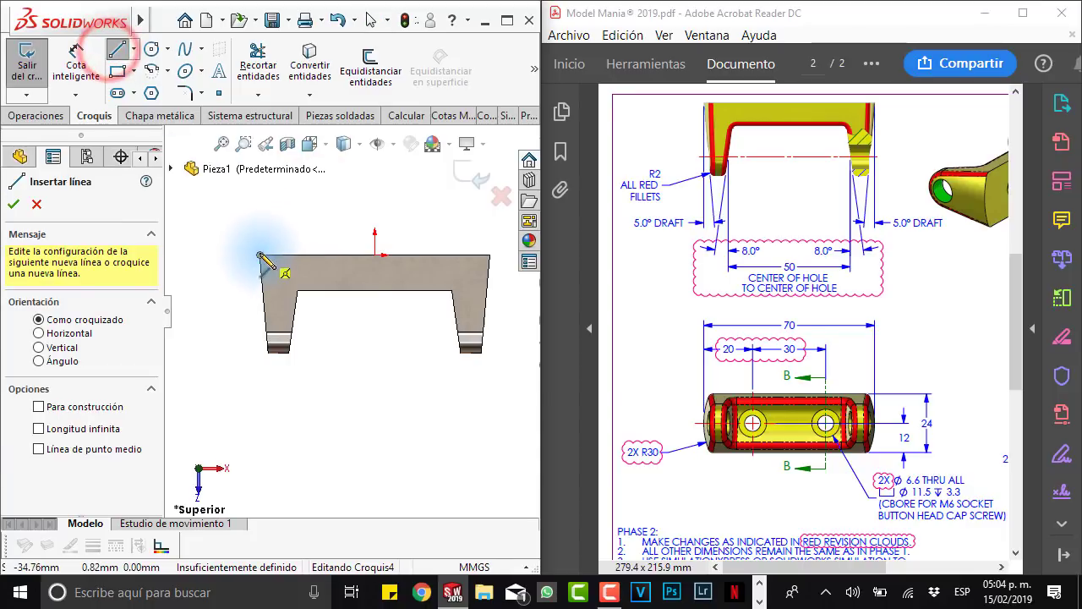
{"action": "left_click", "coordinate": [258, 255]}
{"action": "scroll", "coordinate": [253, 279], "scroll_direction": "down", "scroll_amount": 3}
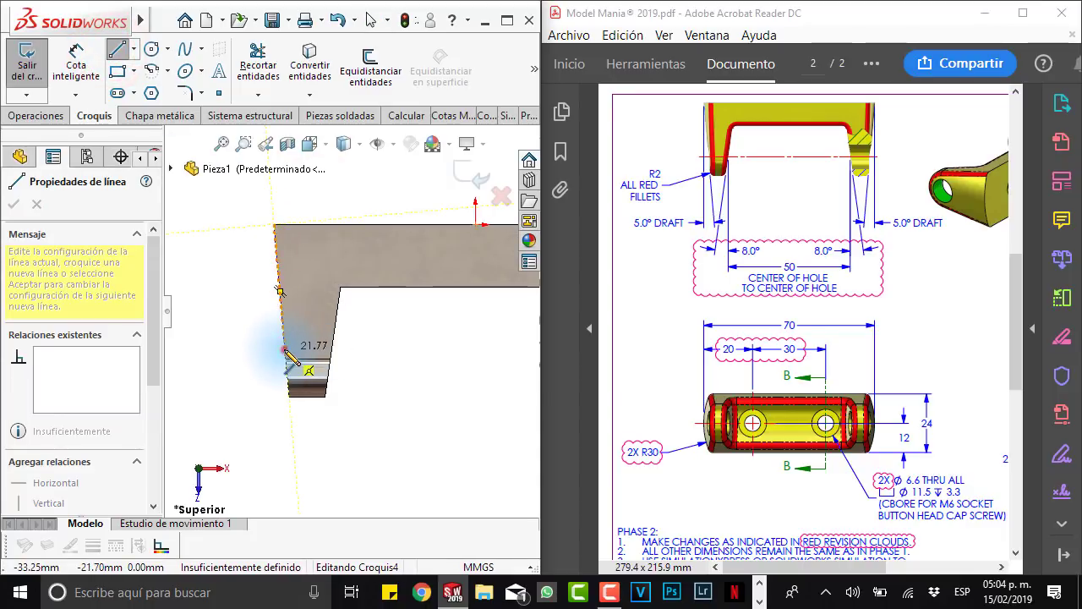
{"action": "left_click", "coordinate": [284, 350]}
{"action": "key", "text": "Escape"}
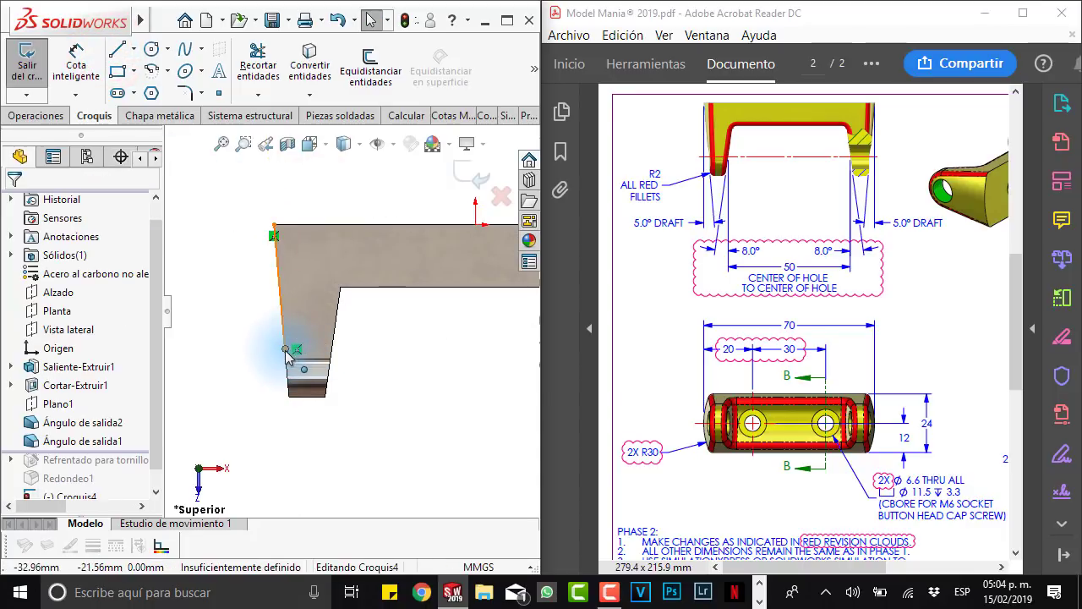
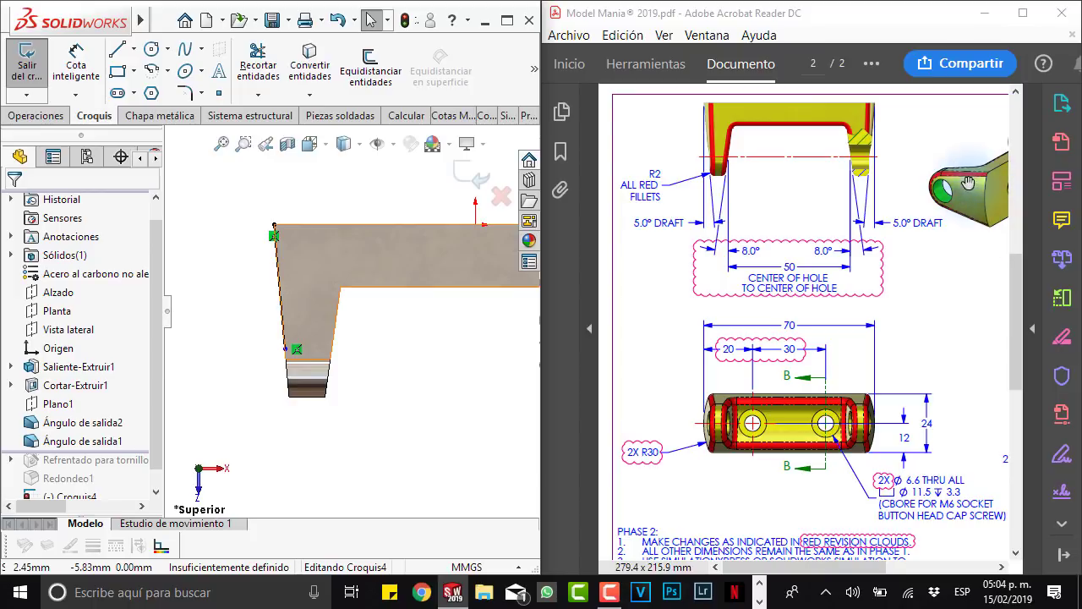
Step: Lengthen the slanted left-edge sketch line down past the part's bottom, then reselect it
{"action": "left_click", "coordinate": [297, 315]}
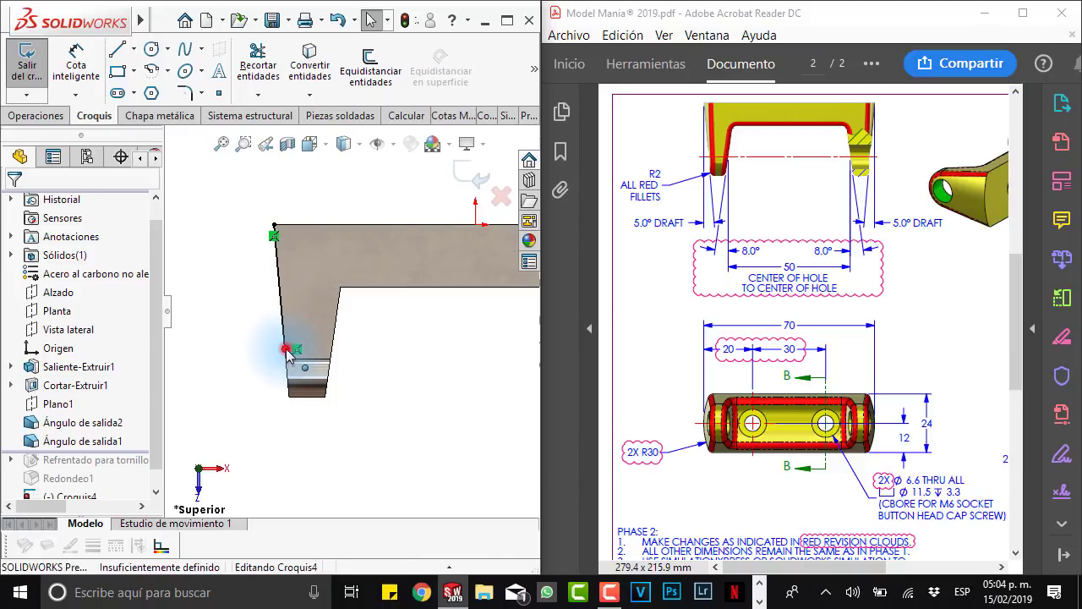
{"action": "left_click_drag", "start_coordinate": [287, 349], "coordinate": [291, 400]}
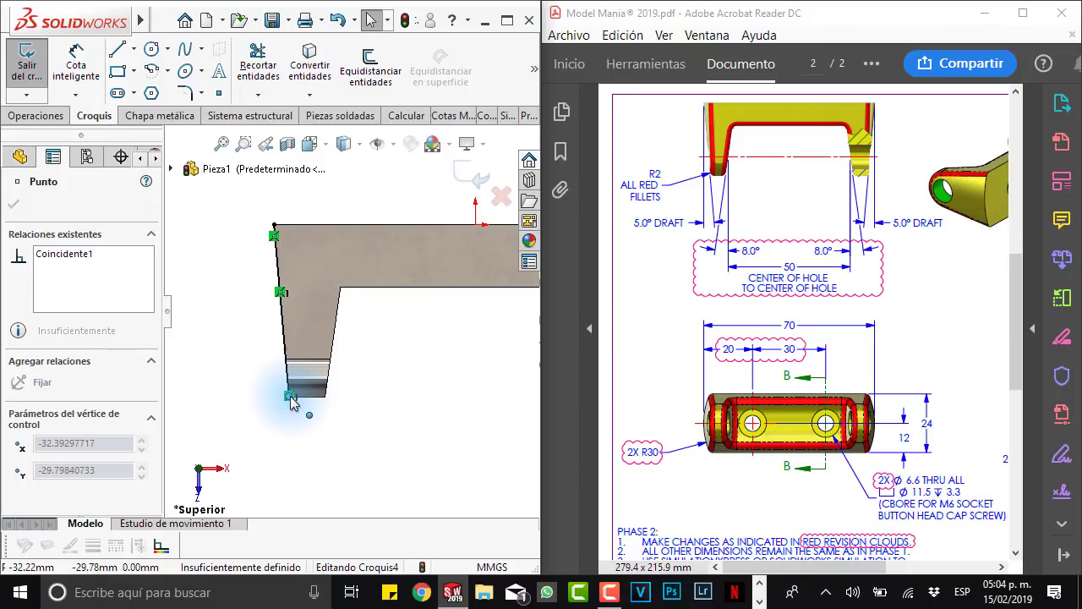
{"action": "left_click", "coordinate": [293, 427]}
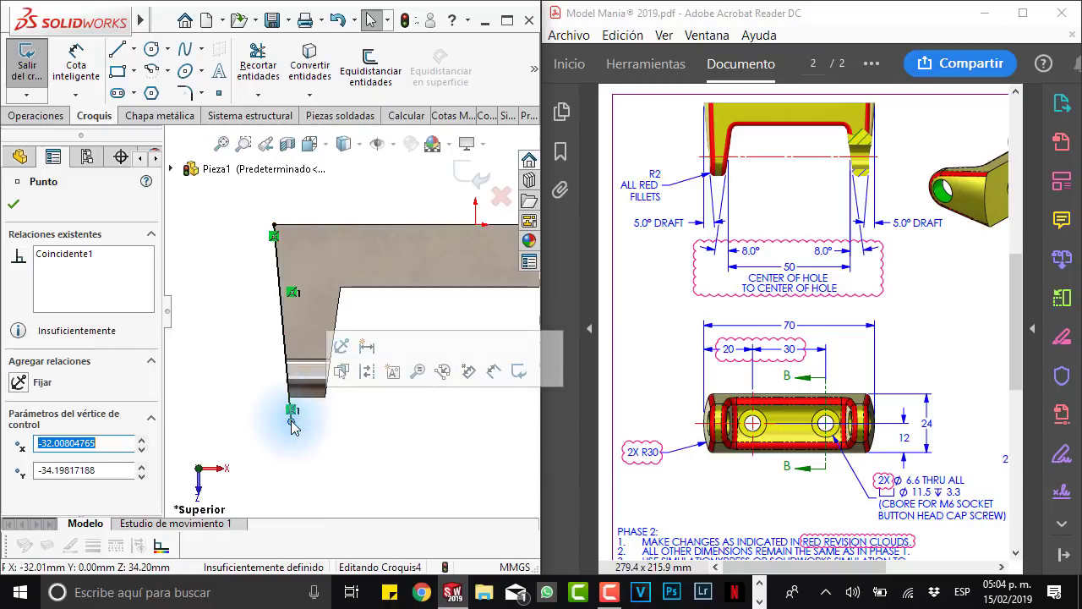
{"action": "left_click", "coordinate": [359, 477]}
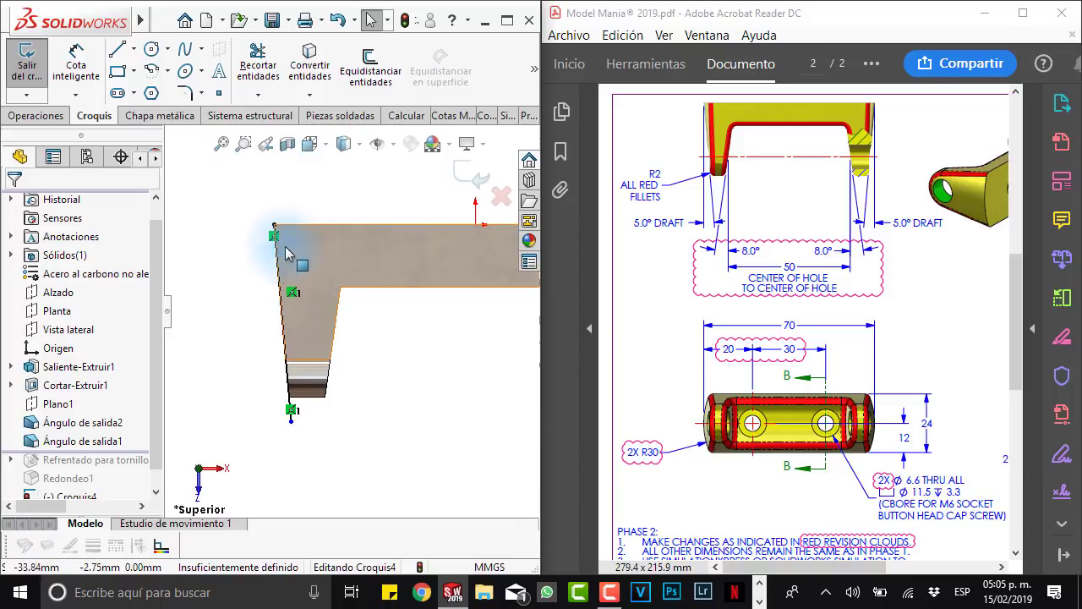
{"action": "left_click", "coordinate": [290, 413]}
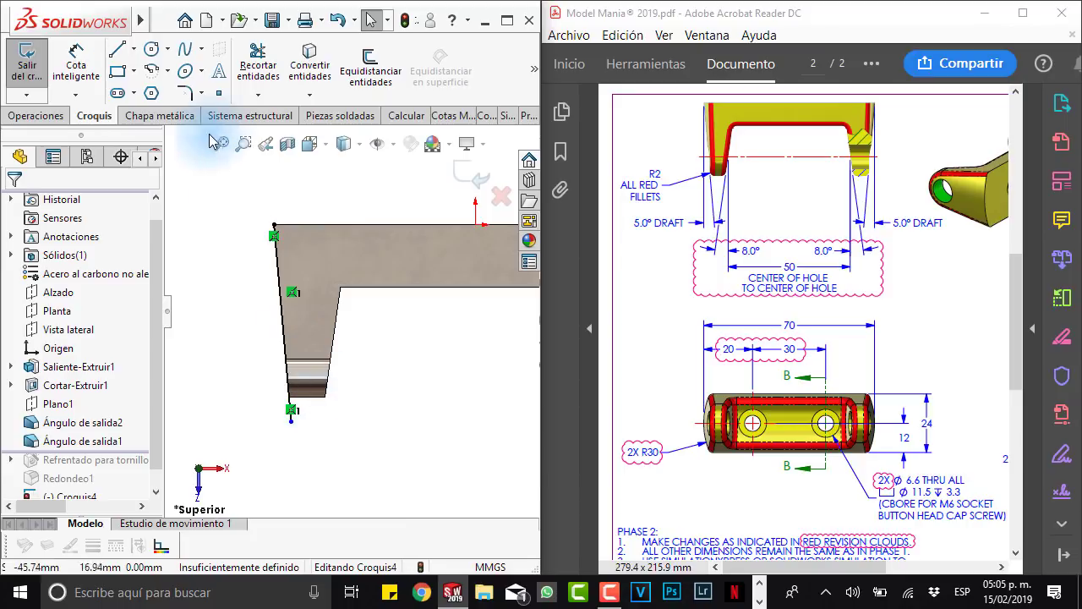
Step: Draw three lines closing a profile around the bracket's left end
{"action": "left_click", "coordinate": [118, 51]}
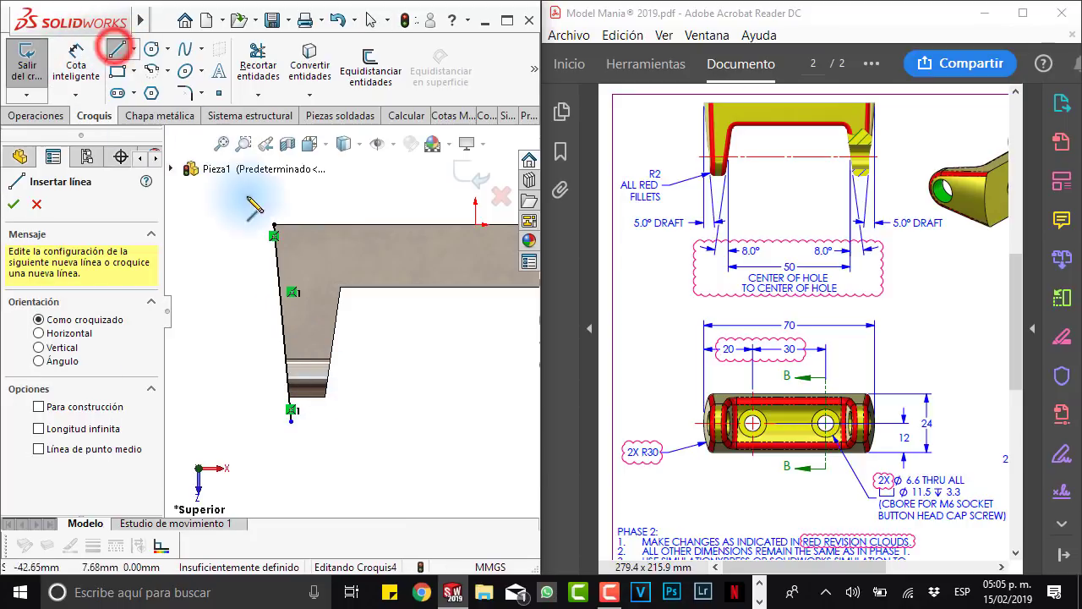
{"action": "left_click", "coordinate": [274, 225]}
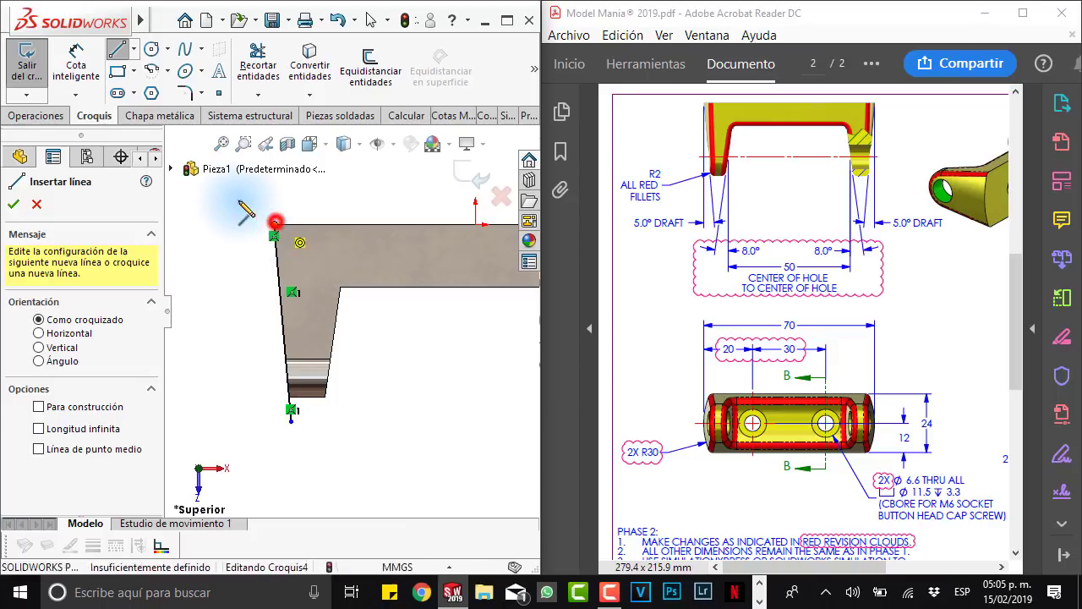
{"action": "left_click", "coordinate": [209, 186]}
{"action": "left_click", "coordinate": [216, 463]}
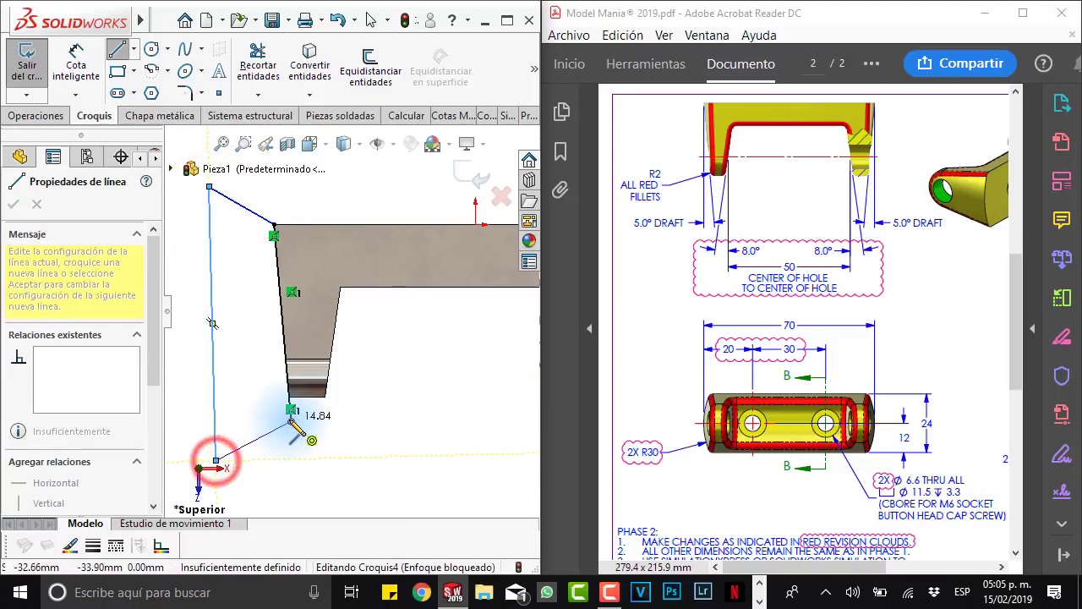
{"action": "left_click", "coordinate": [291, 418]}
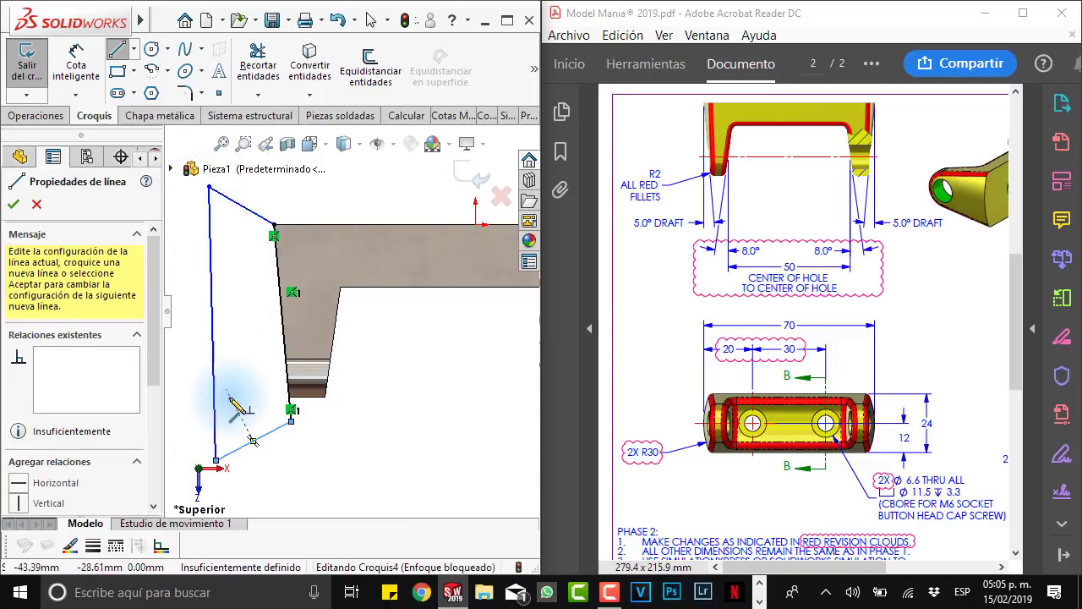
{"action": "key", "text": "Escape"}
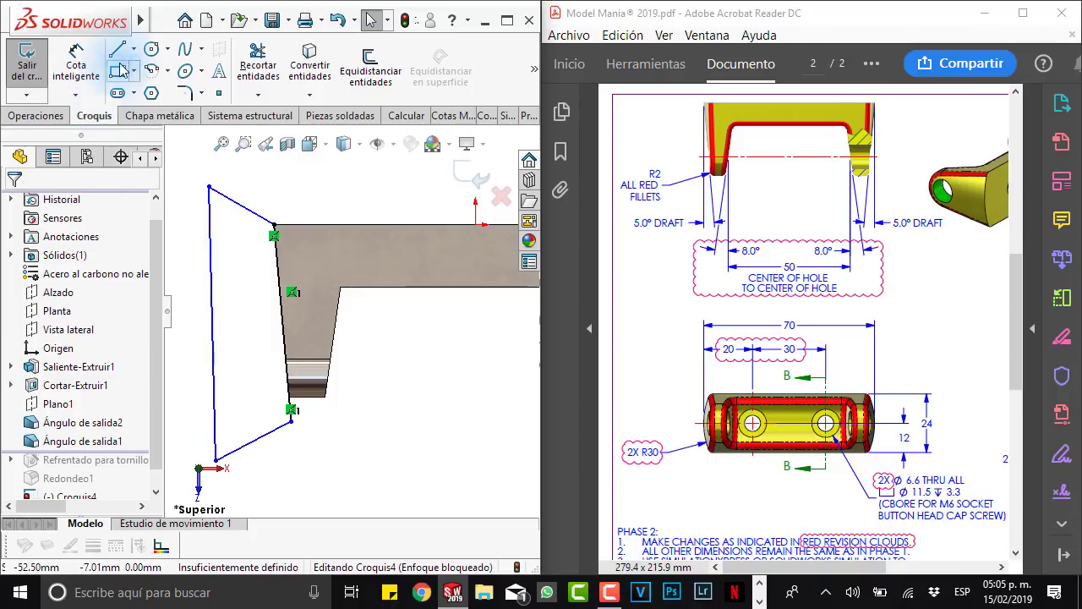
Step: Add a vertical construction centreline through the part
{"action": "left_click", "coordinate": [133, 51]}
{"action": "left_click", "coordinate": [118, 48]}
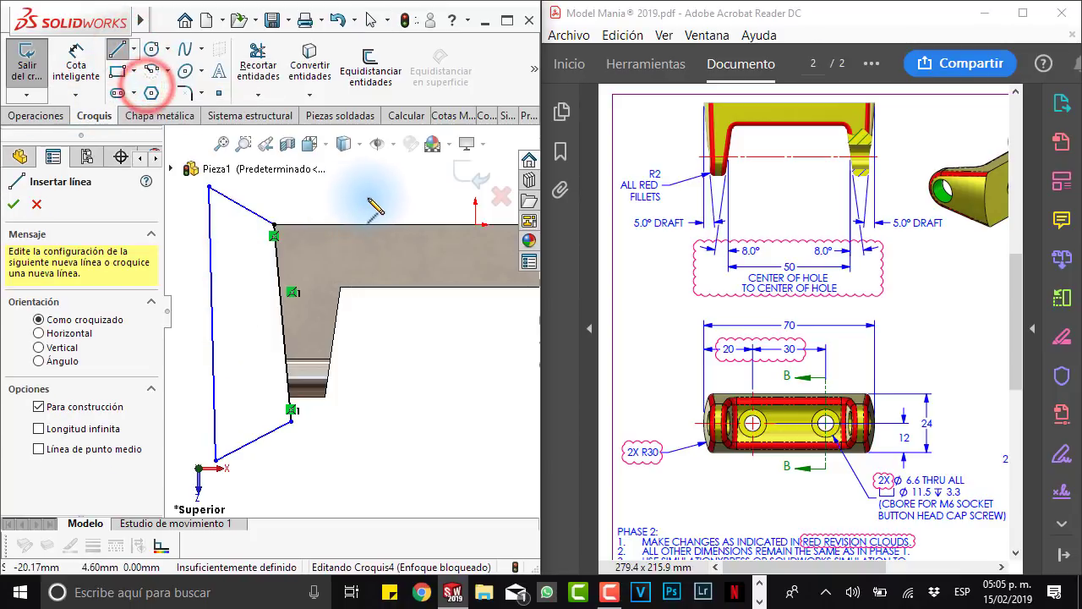
{"action": "left_click", "coordinate": [387, 377]}
{"action": "key", "text": "Escape"}
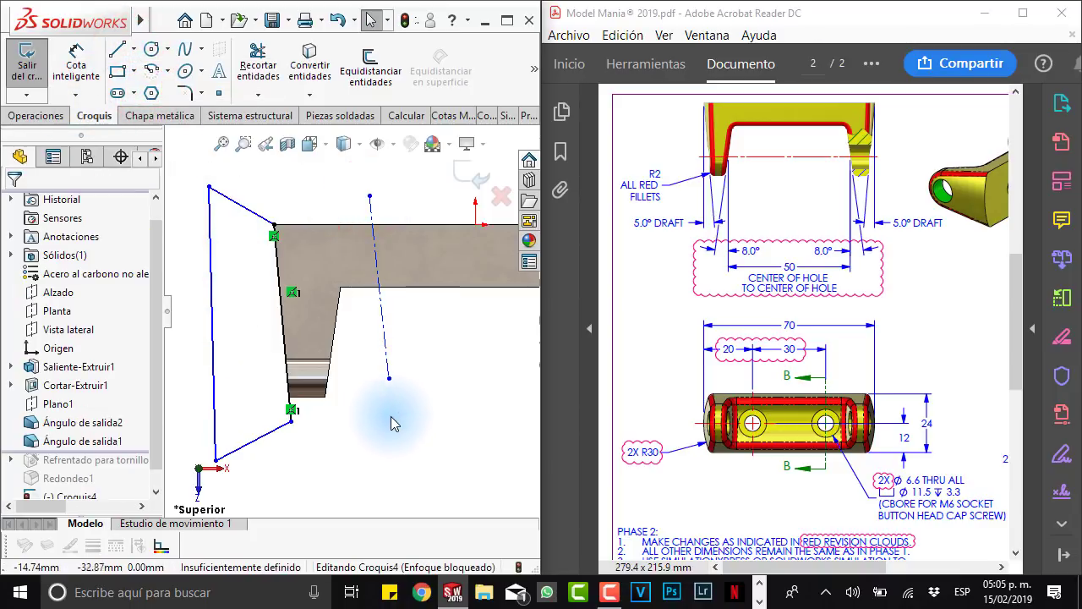
{"action": "left_click", "coordinate": [388, 361]}
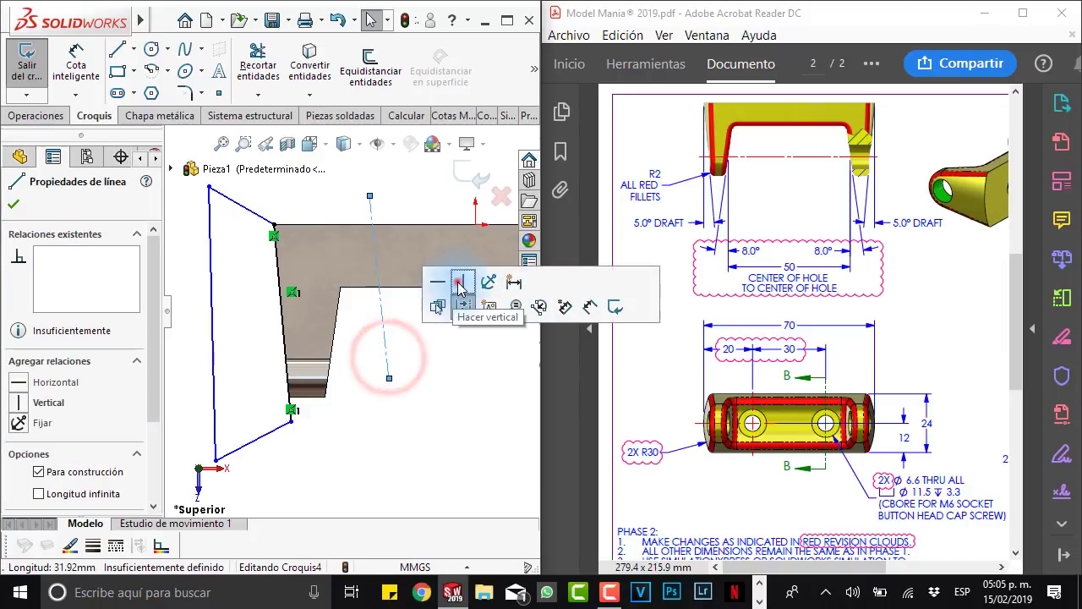
{"action": "left_click", "coordinate": [459, 283]}
{"action": "left_click", "coordinate": [431, 436]}
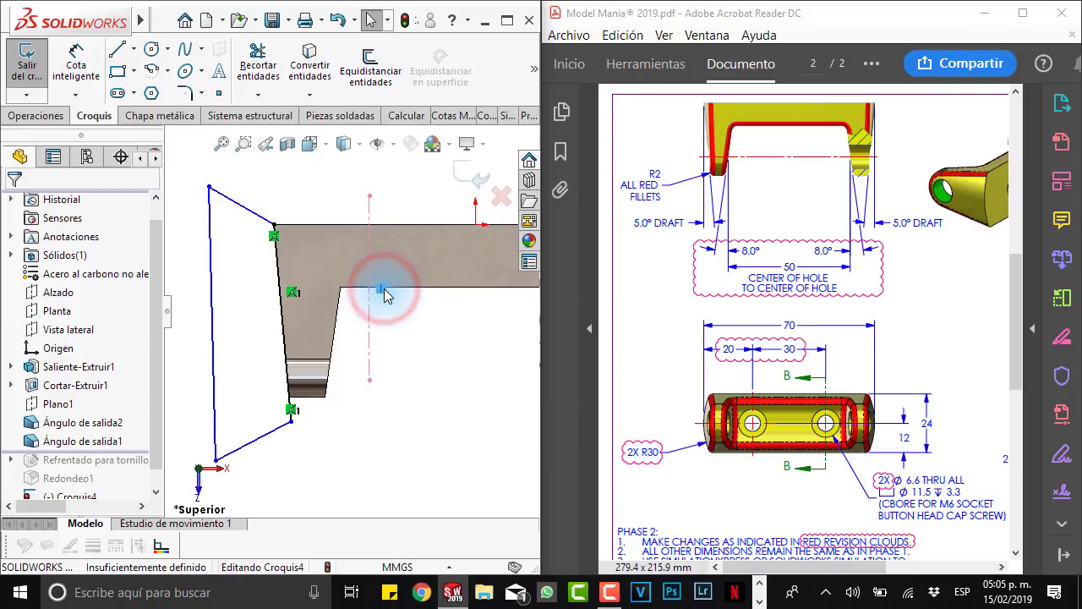
Step: Make the construction centreline parallel to the slanted edge line
{"action": "left_click_drag", "start_coordinate": [411, 338], "coordinate": [242, 295]}
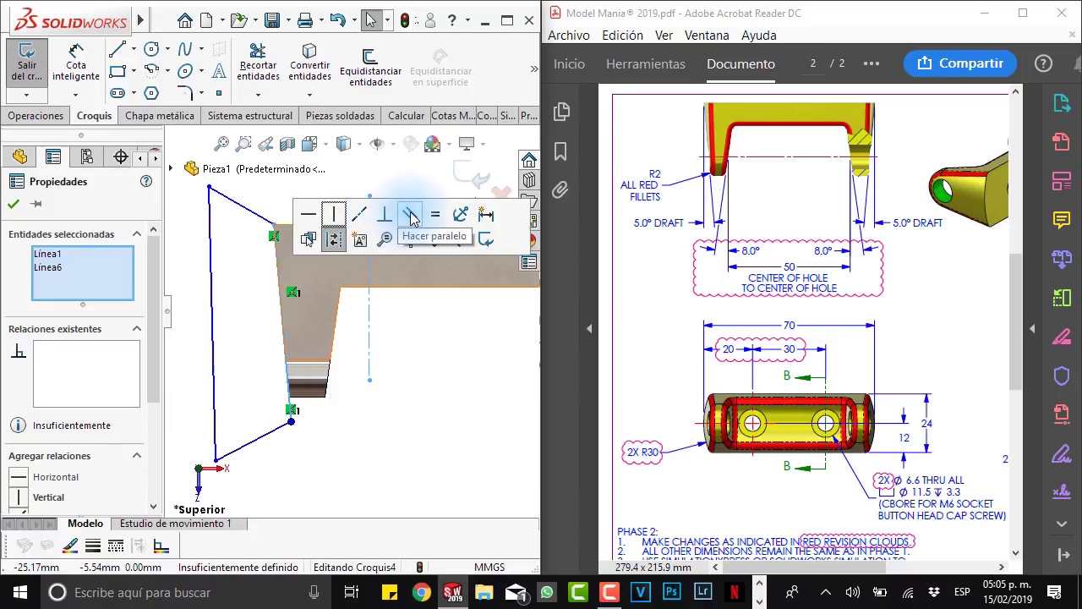
{"action": "left_click", "coordinate": [412, 217]}
{"action": "left_click", "coordinate": [442, 440]}
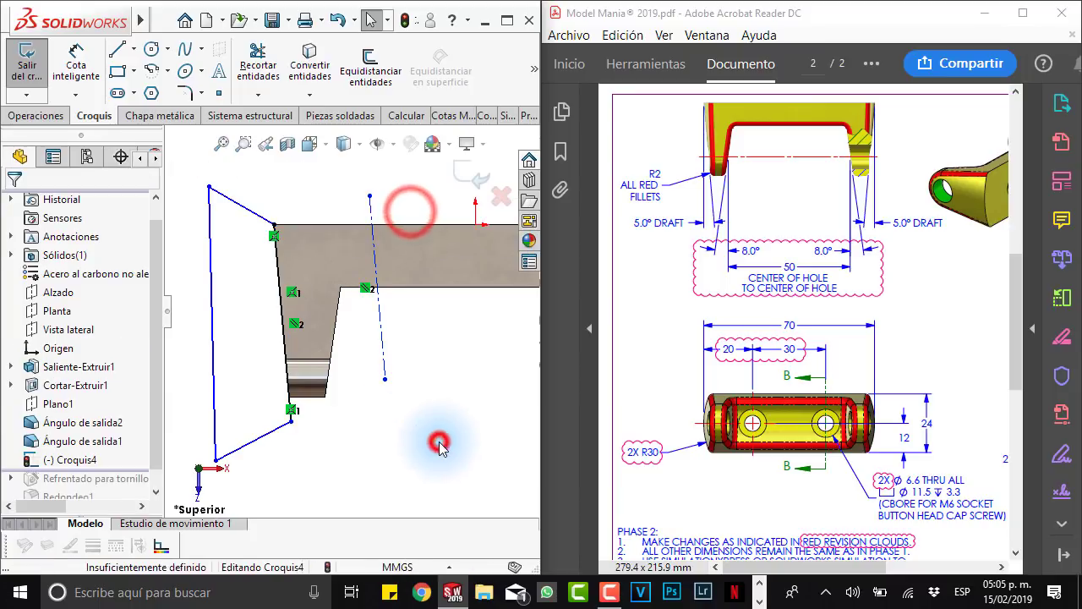
{"action": "left_click", "coordinate": [73, 61]}
Step: Dimension the gap between the slanted edge line and the centreline as 30 mm
{"action": "left_click_drag", "start_coordinate": [912, 402], "coordinate": [753, 364]}
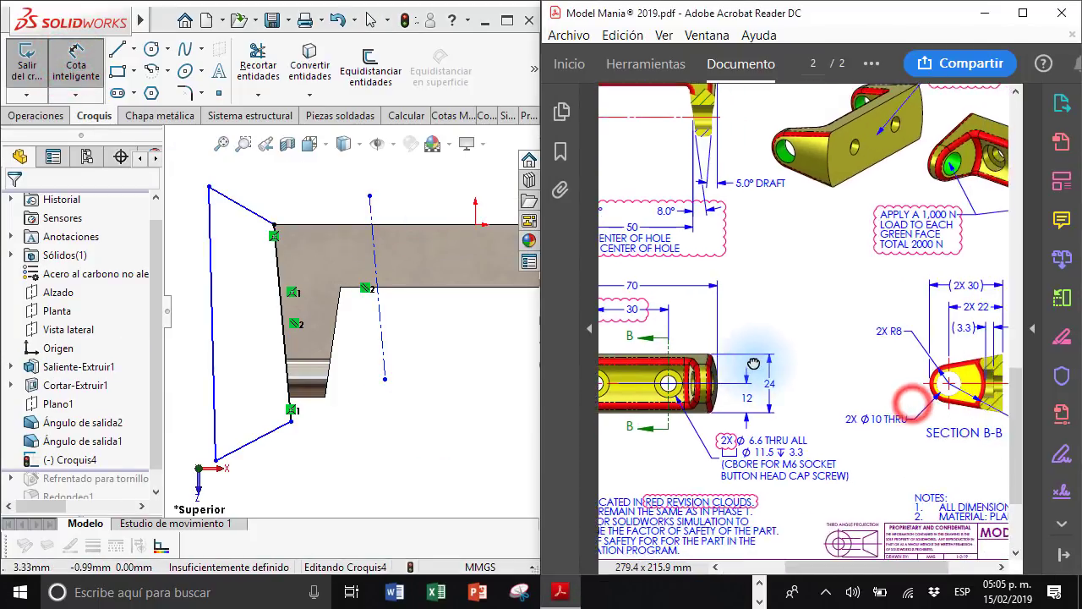
{"action": "left_click_drag", "start_coordinate": [639, 398], "coordinate": [790, 388]}
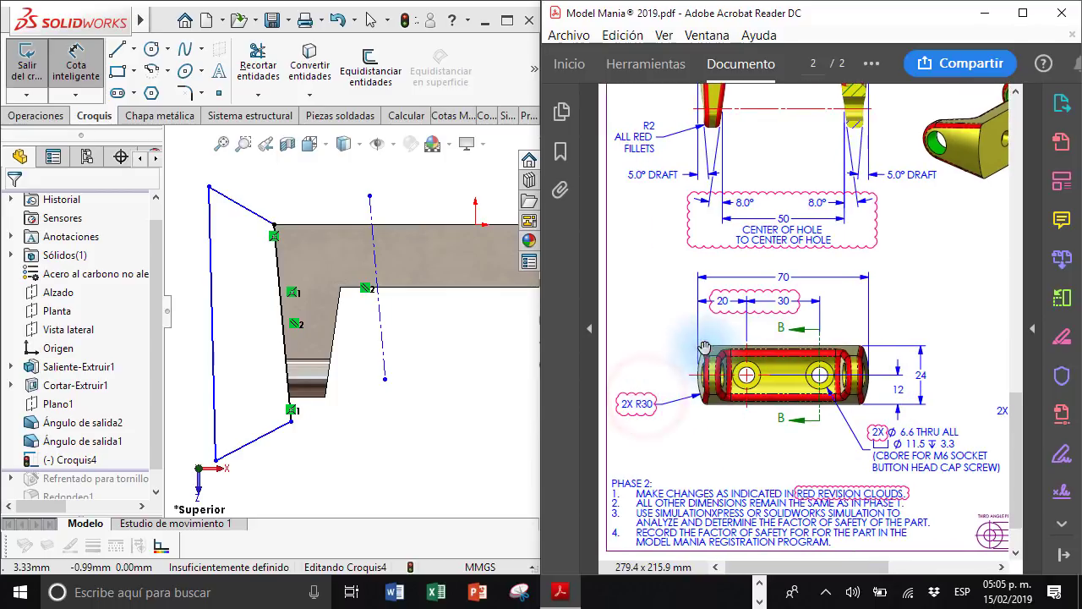
{"action": "left_click", "coordinate": [283, 306]}
{"action": "left_click", "coordinate": [374, 307]}
{"action": "left_click", "coordinate": [354, 441]}
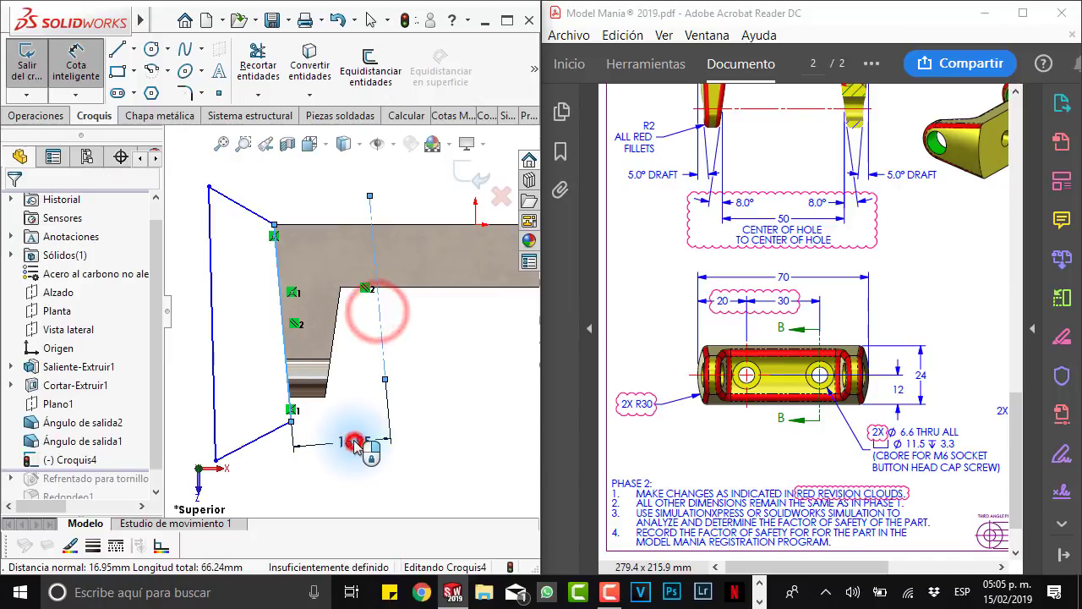
{"action": "type", "text": "30"}
{"action": "key", "text": "Return"}
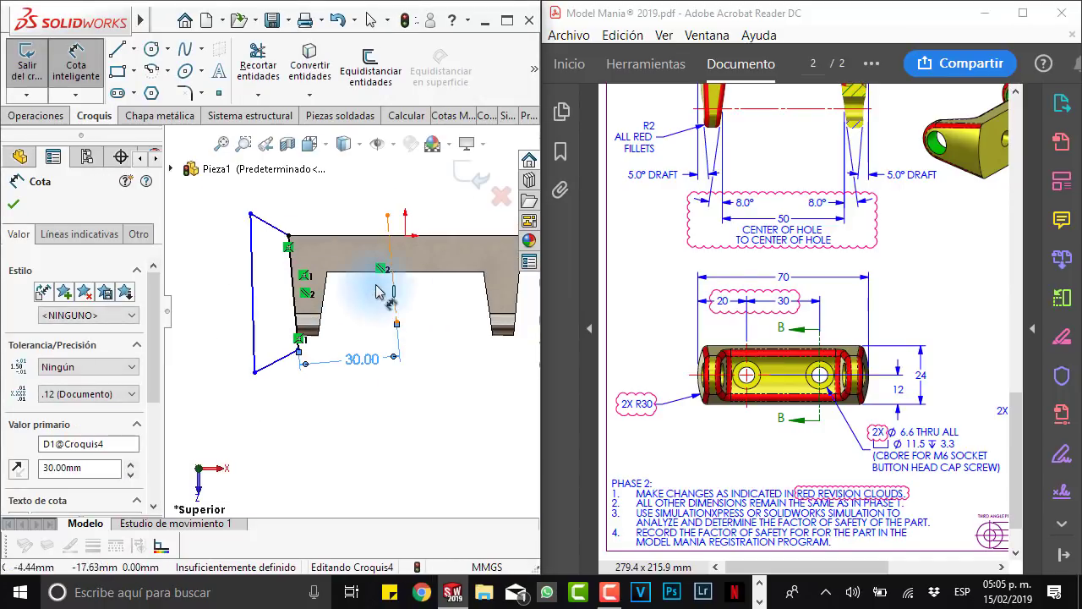
{"action": "scroll", "coordinate": [385, 295], "scroll_direction": "up", "scroll_amount": 1}
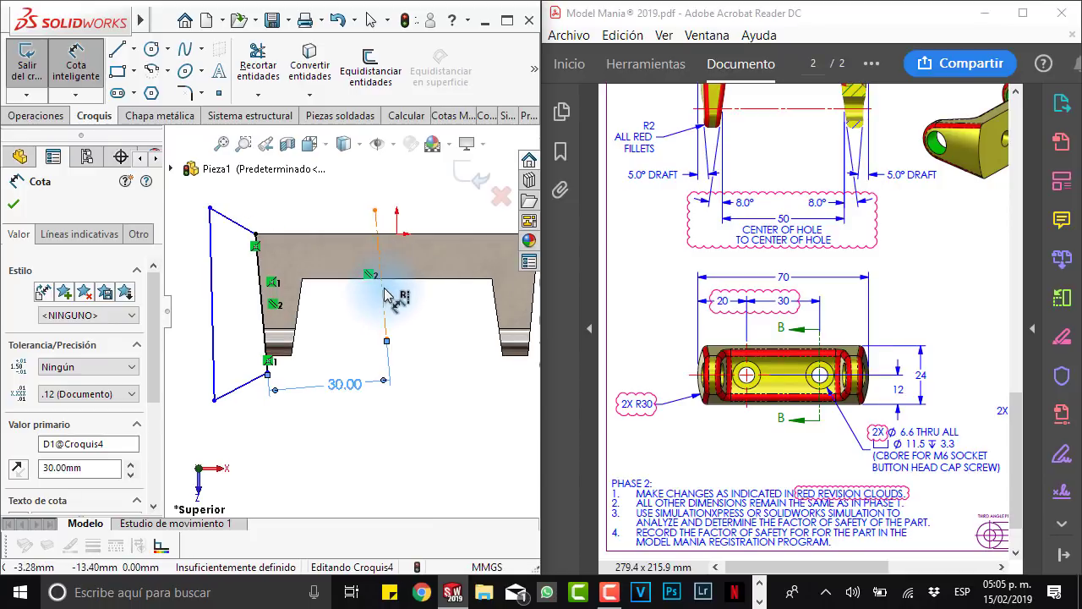
{"action": "scroll", "coordinate": [471, 271], "scroll_direction": "down", "scroll_amount": 2}
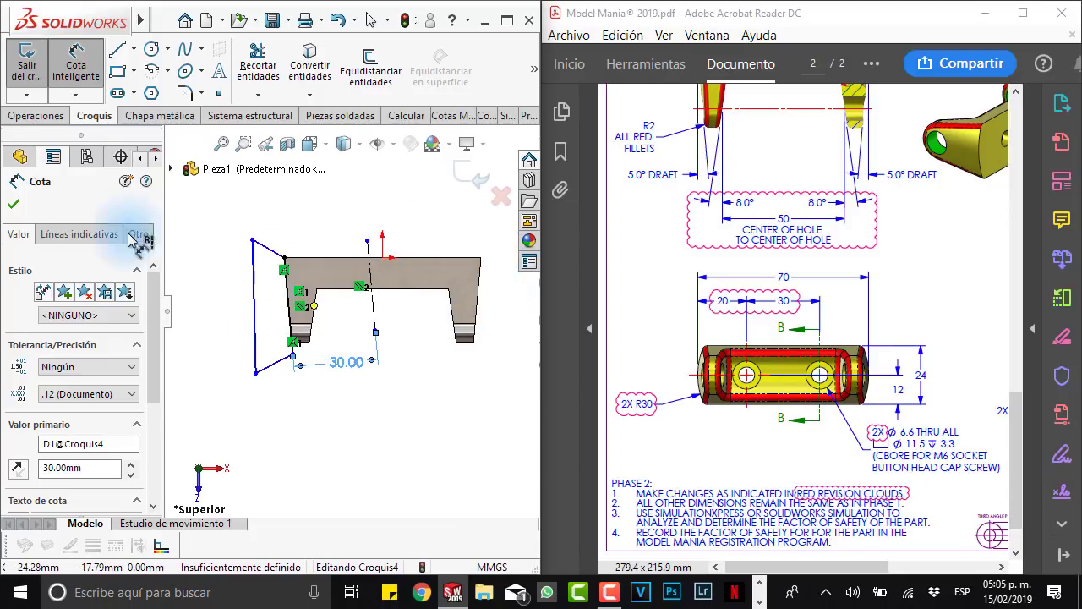
{"action": "left_click", "coordinate": [36, 116]}
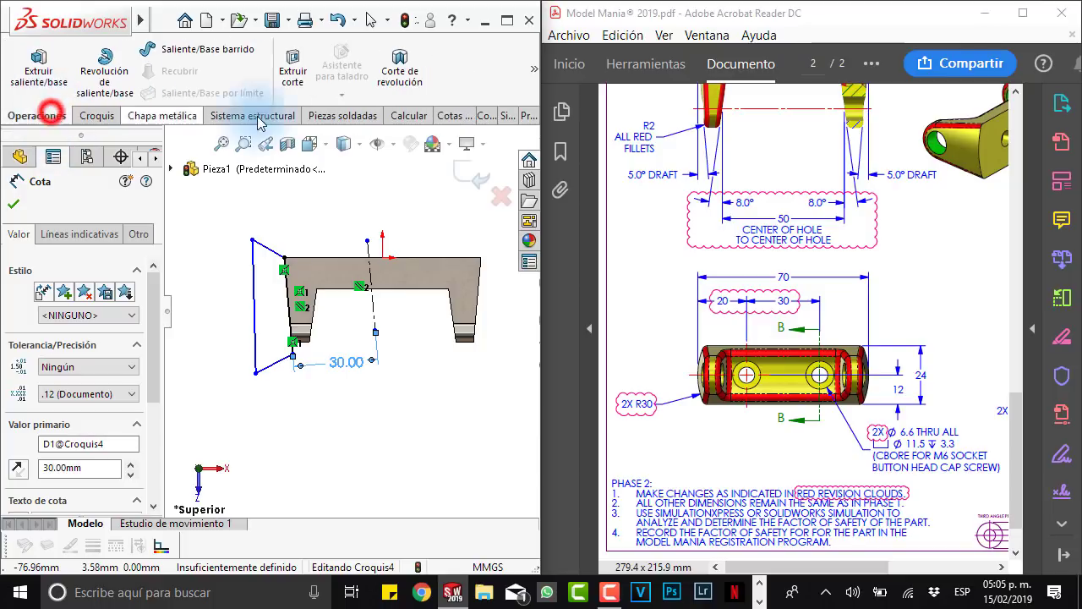
Step: Create Cortar-Revolución1 about the centreline with a 90° angle and Plano medio end condition
{"action": "left_click", "coordinate": [399, 68]}
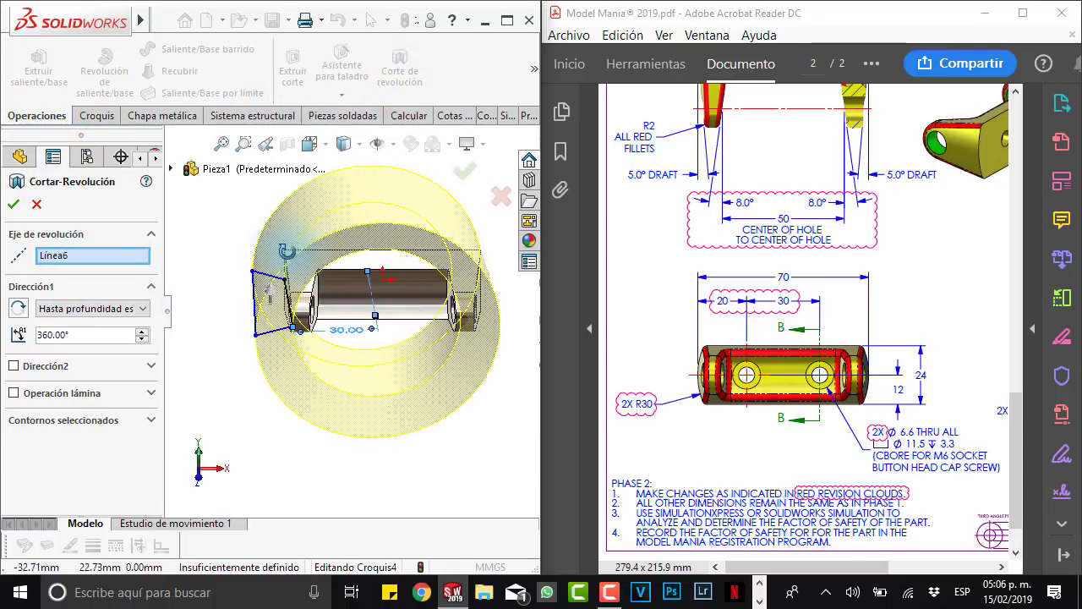
{"action": "left_click", "coordinate": [14, 204]}
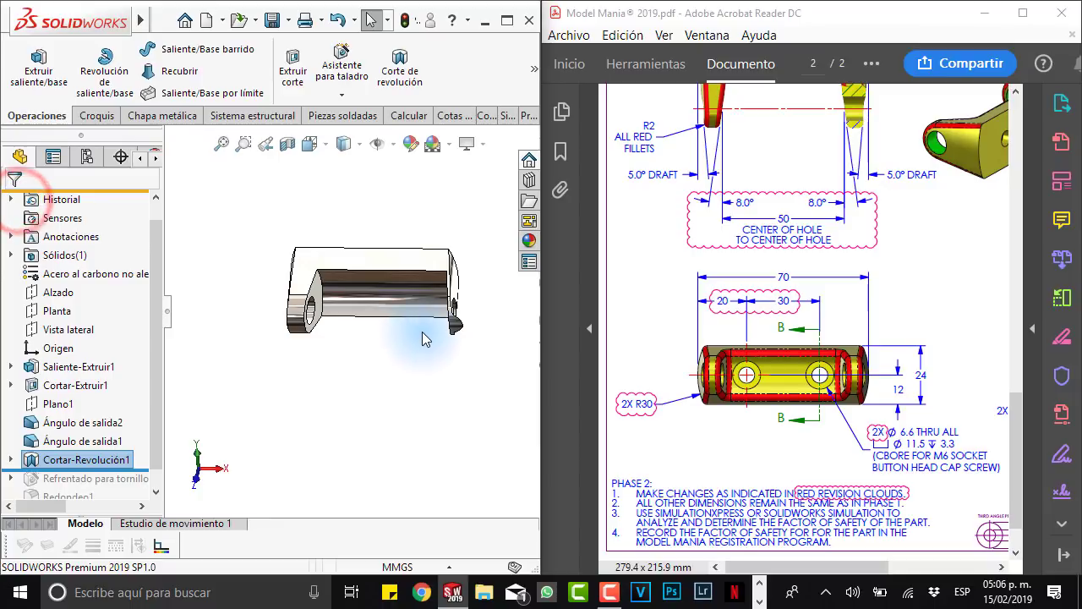
{"action": "mouse_move", "coordinate": [423, 334]}
{"action": "middle_mouse_down"}
{"action": "mouse_move", "coordinate": [417, 309]}
{"action": "mouse_move", "coordinate": [479, 249]}
{"action": "mouse_move", "coordinate": [479, 279]}
{"action": "middle_mouse_up"}
{"action": "left_click", "coordinate": [64, 463]}
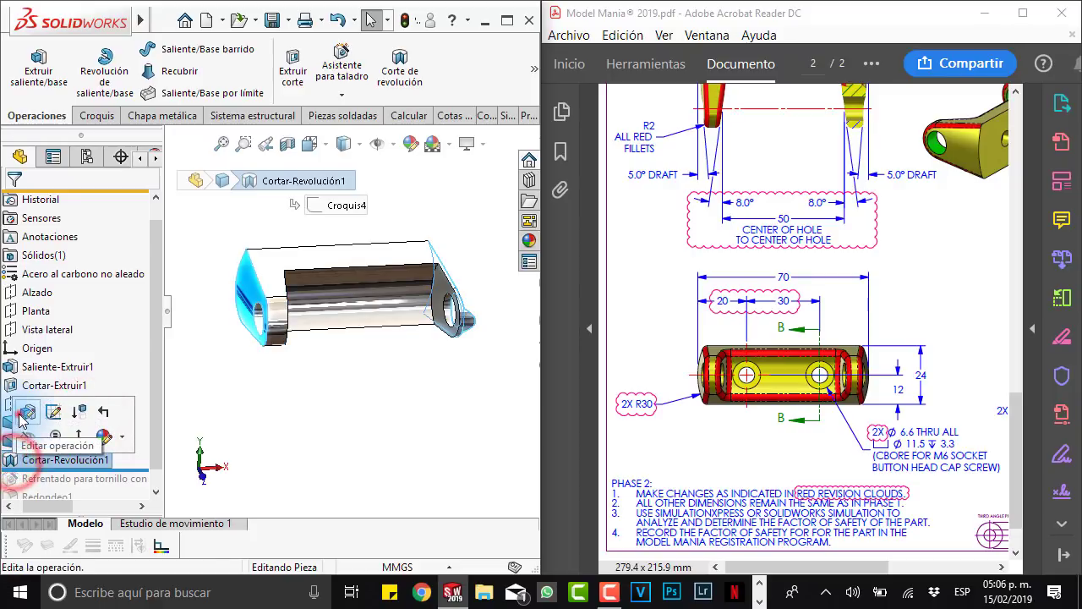
{"action": "left_click", "coordinate": [28, 412]}
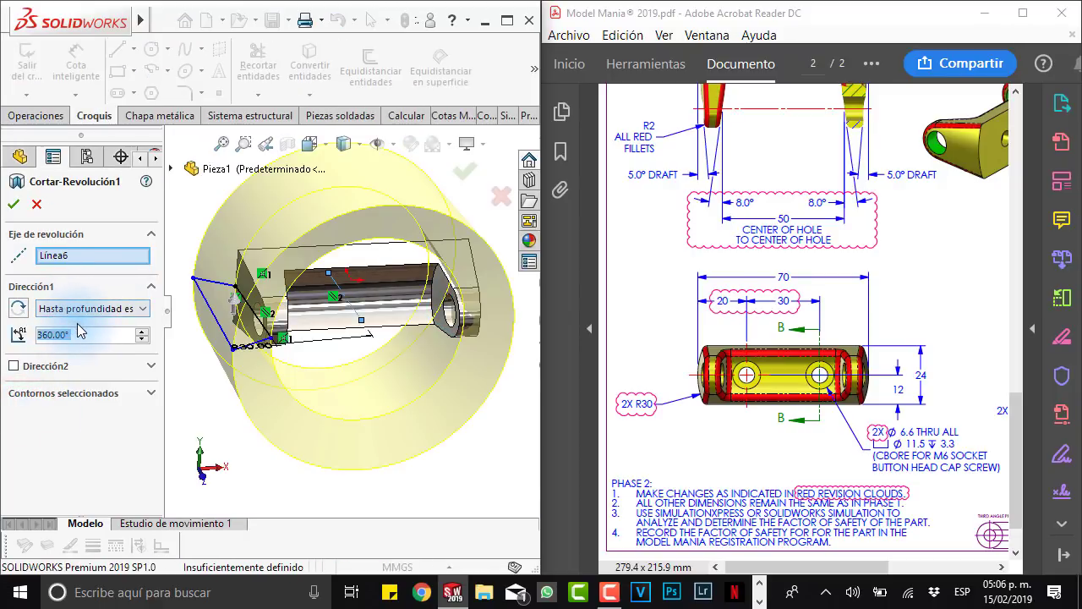
{"action": "type", "text": "90"}
{"action": "key", "text": "Return"}
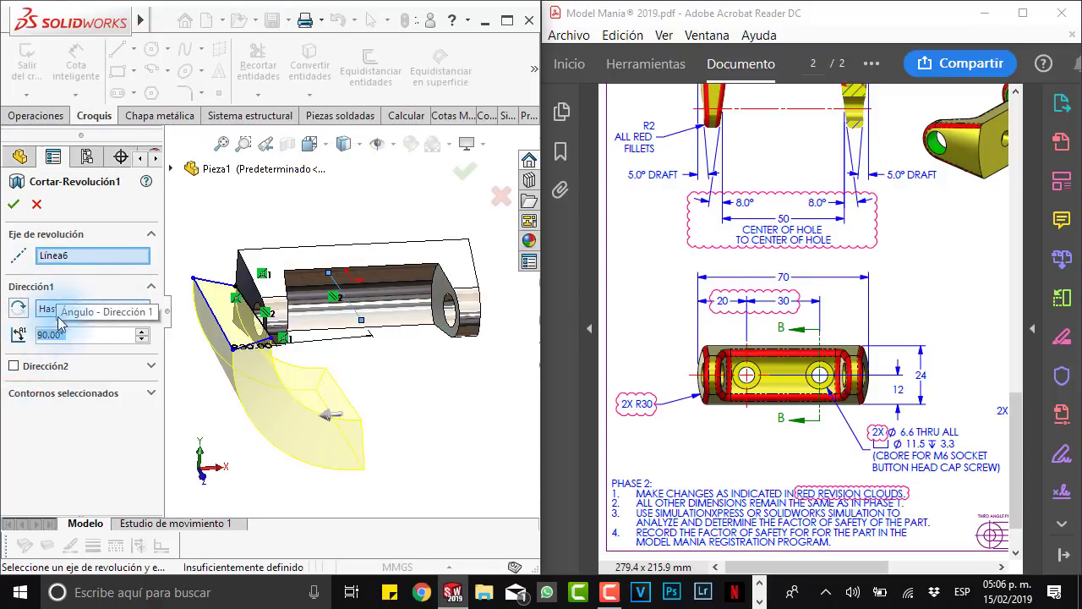
{"action": "left_click", "coordinate": [66, 365]}
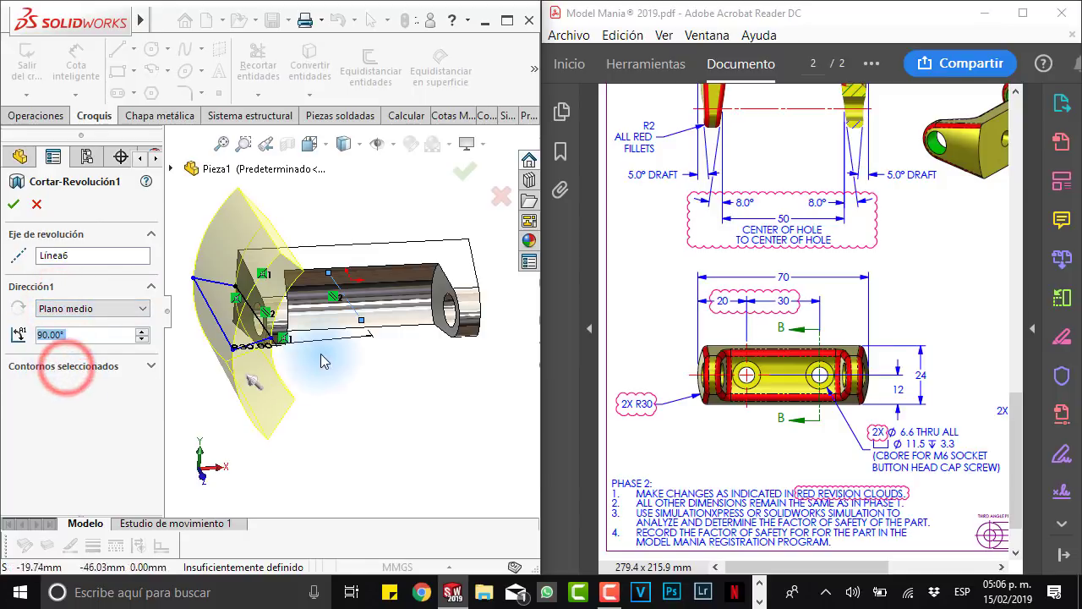
{"action": "scroll", "coordinate": [251, 321], "scroll_direction": "down", "scroll_amount": 2}
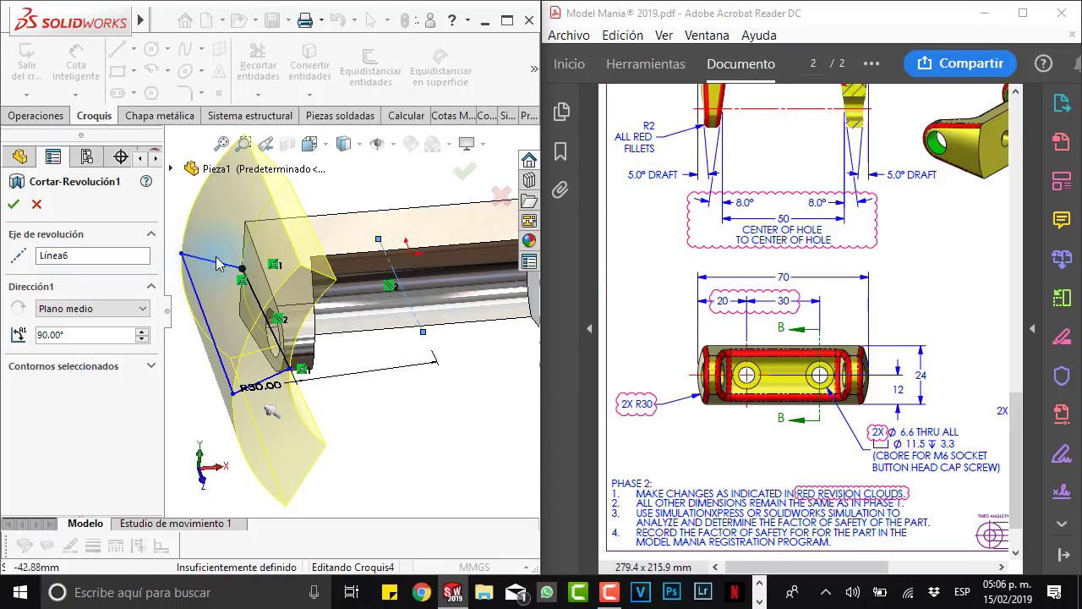
{"action": "middle_click_drag", "start_coordinate": [329, 332], "coordinate": [326, 332]}
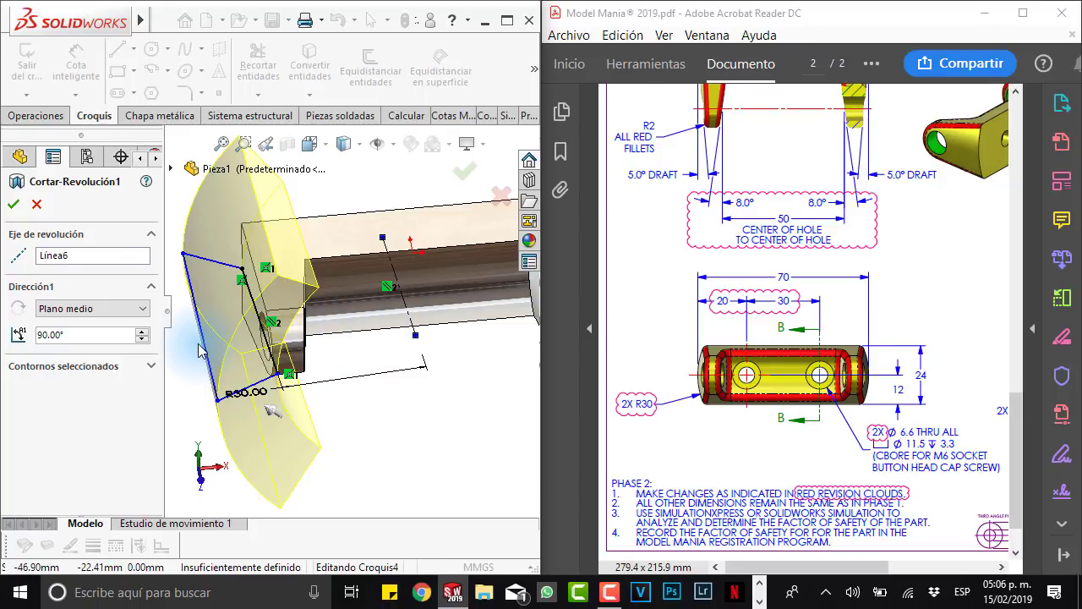
{"action": "left_click", "coordinate": [13, 206]}
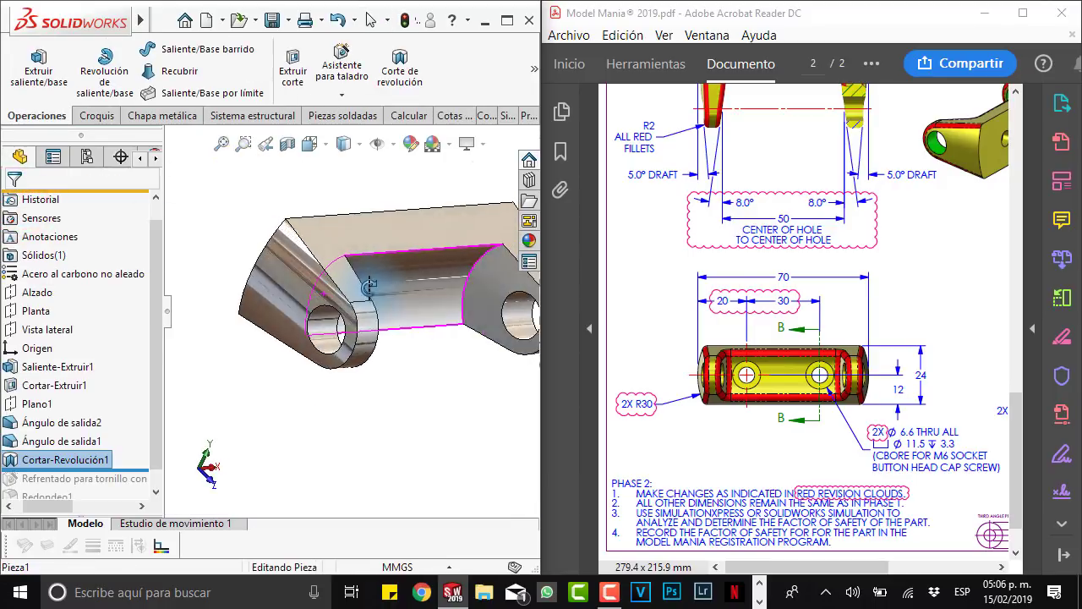
Step: Mirror the revolved cut across the Vista lateral plane as Simetría1
{"action": "middle_click_drag", "start_coordinate": [369, 287], "coordinate": [323, 281]}
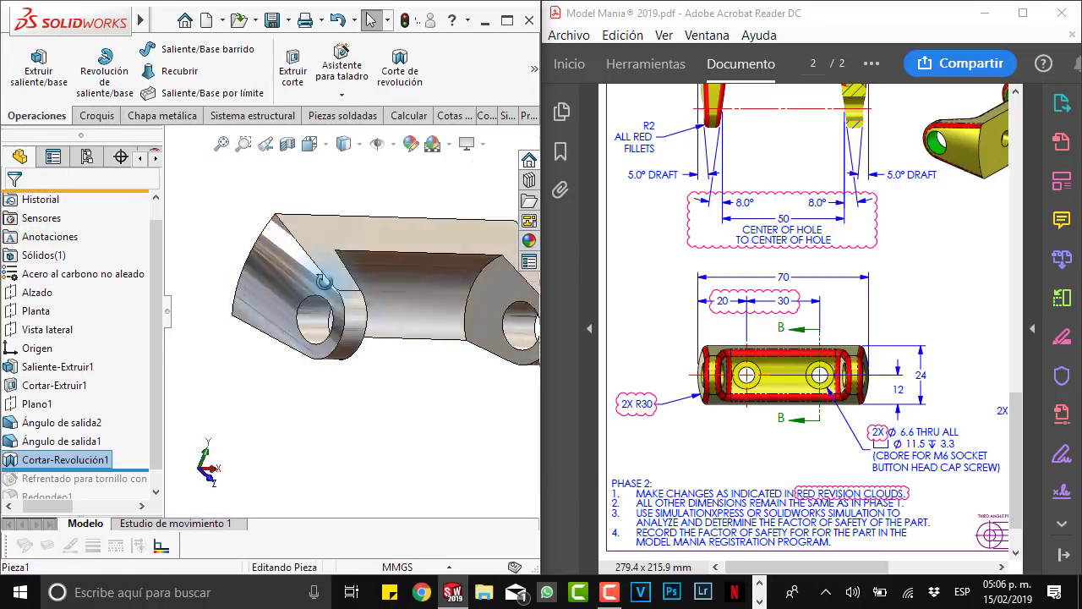
{"action": "key", "text": "ctrl+1"}
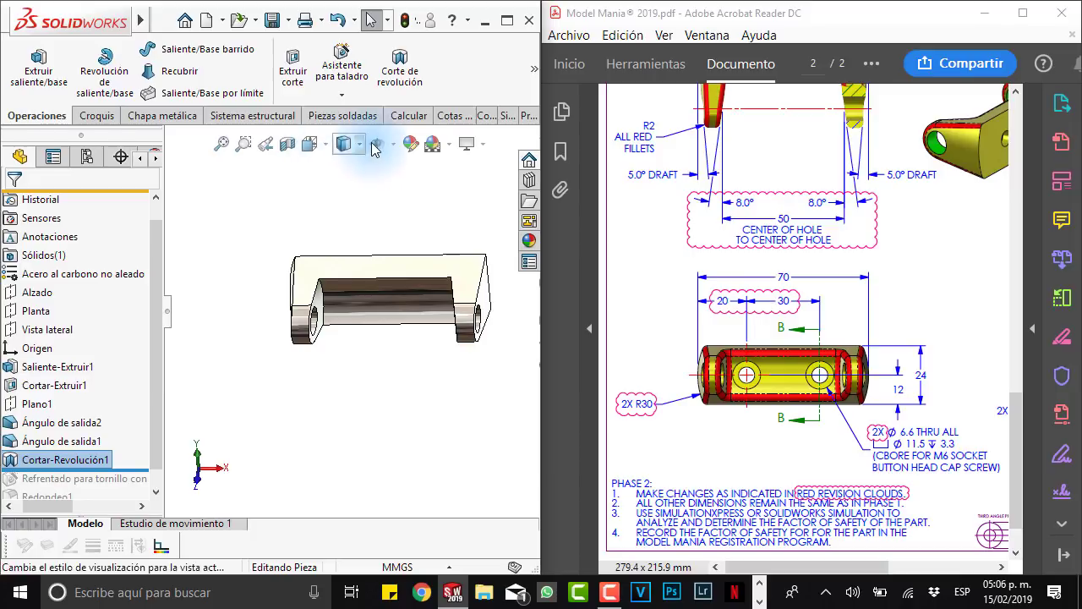
{"action": "left_click", "coordinate": [532, 74]}
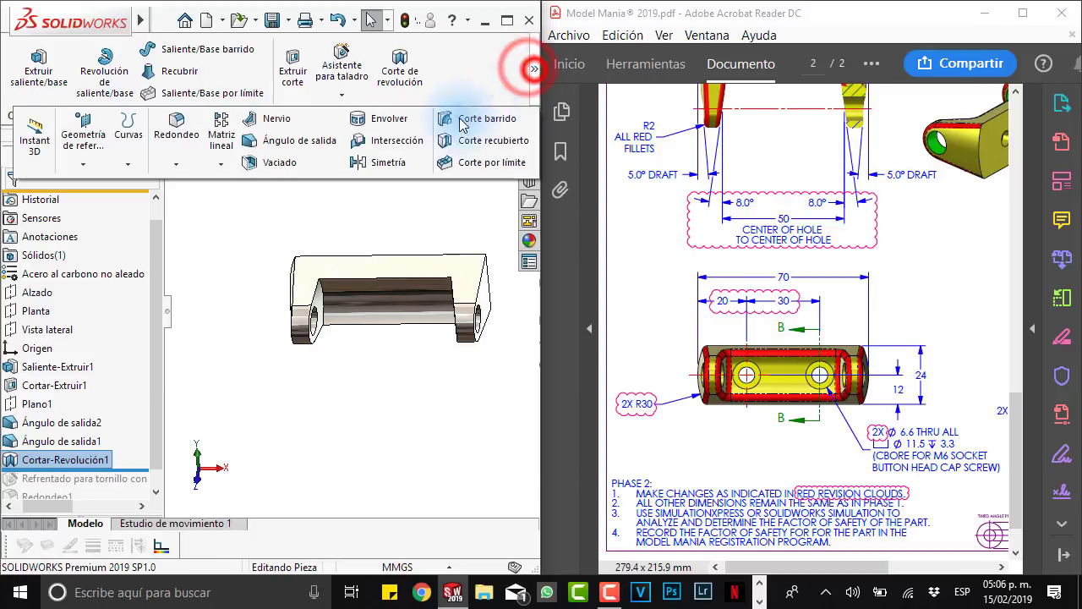
{"action": "left_click", "coordinate": [359, 164]}
{"action": "left_click", "coordinate": [172, 169]}
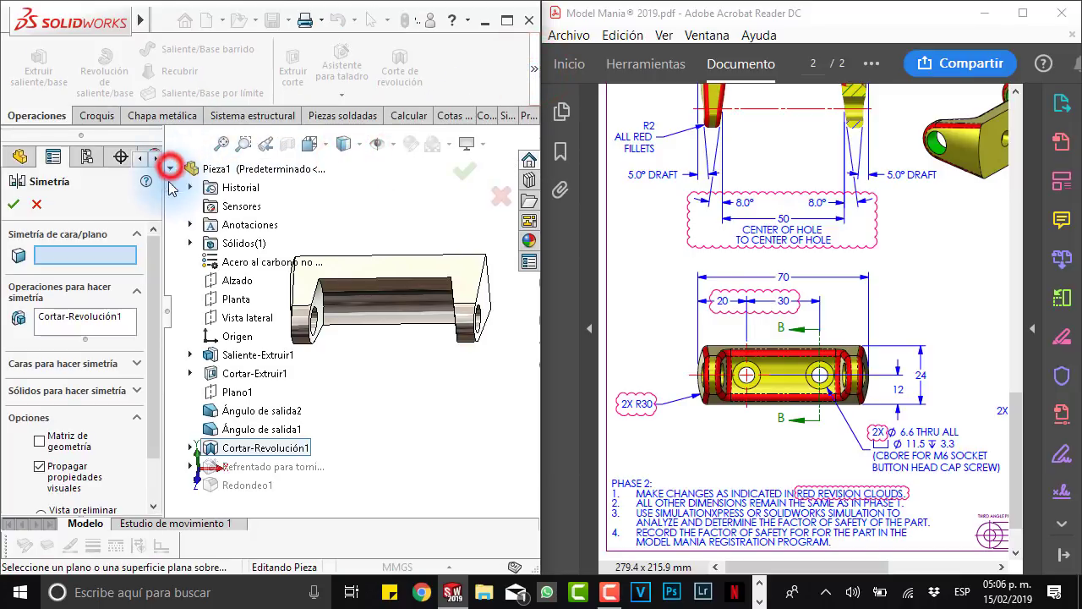
{"action": "left_click", "coordinate": [218, 314]}
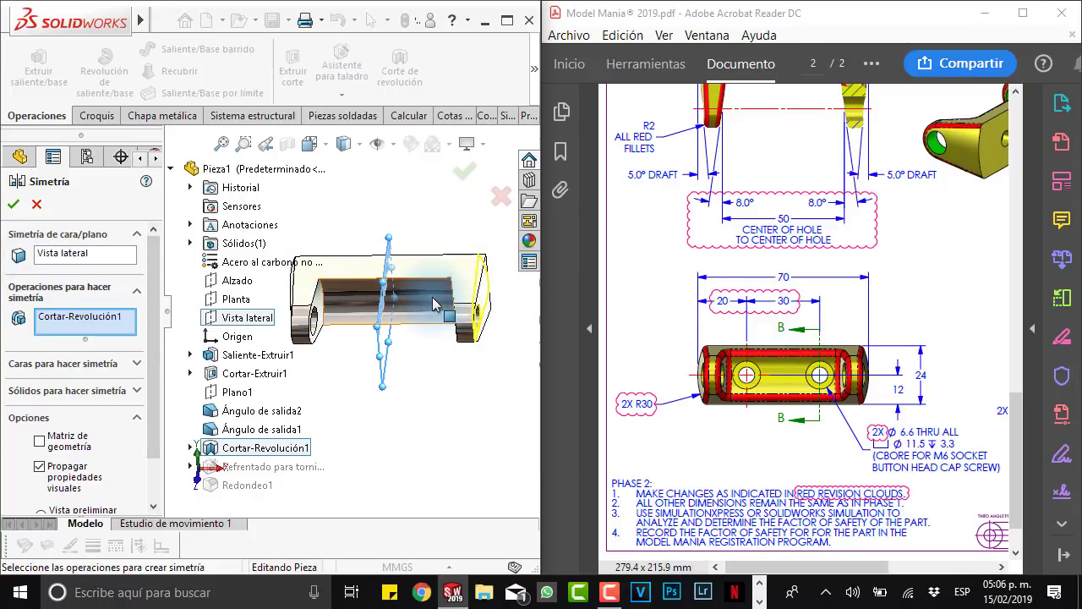
{"action": "left_click", "coordinate": [15, 205]}
Step: Roll the model forward past the counterbore holes and Redondeo1
{"action": "mouse_move", "coordinate": [479, 403]}
{"action": "middle_mouse_down"}
{"action": "mouse_move", "coordinate": [391, 322]}
{"action": "mouse_move", "coordinate": [442, 338]}
{"action": "middle_mouse_up"}
{"action": "left_click", "coordinate": [150, 349]}
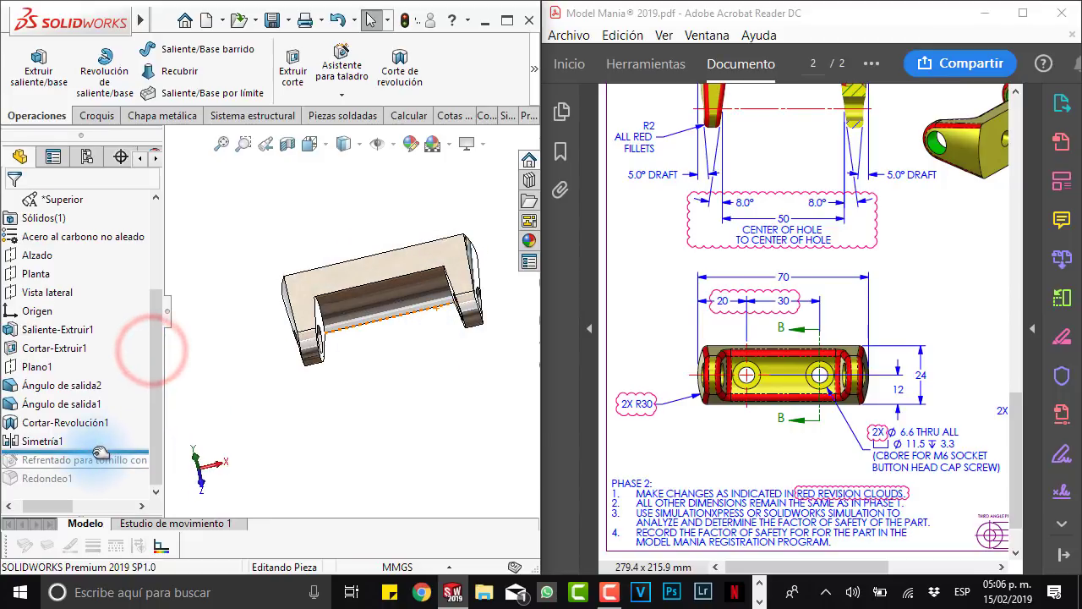
{"action": "left_click_drag", "start_coordinate": [97, 454], "coordinate": [116, 484]}
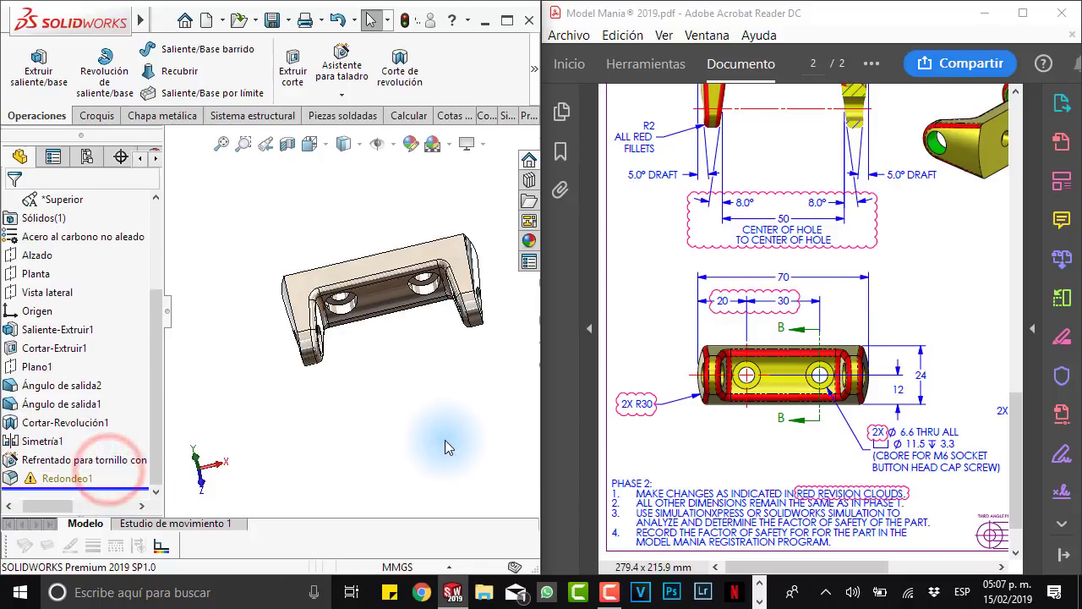
{"action": "mouse_move", "coordinate": [445, 440]}
{"action": "middle_mouse_down"}
{"action": "mouse_move", "coordinate": [466, 380]}
{"action": "mouse_move", "coordinate": [459, 367]}
{"action": "mouse_move", "coordinate": [454, 393]}
{"action": "middle_mouse_up"}
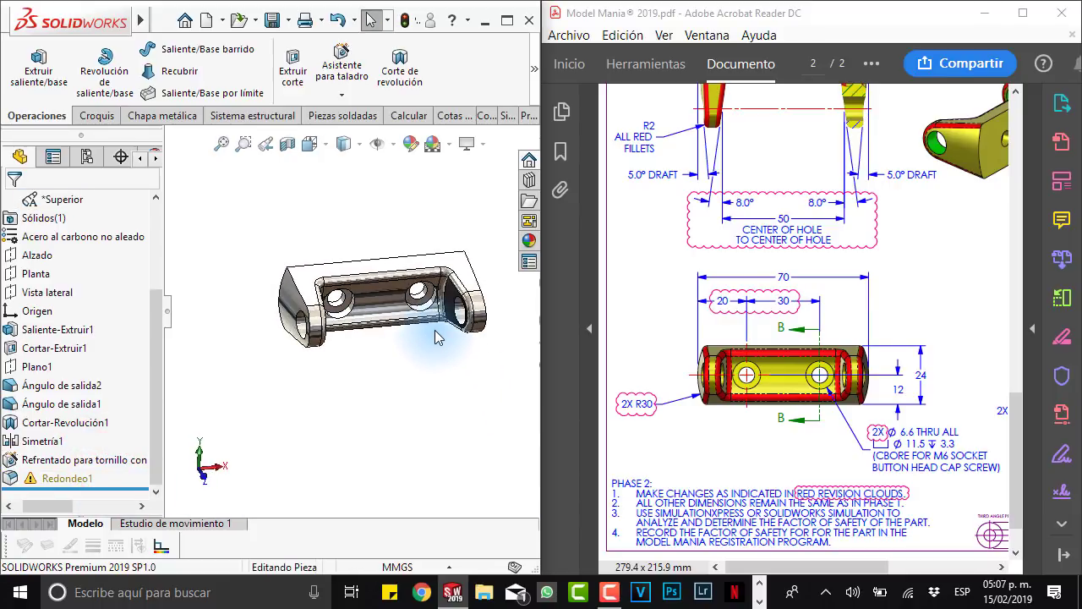
{"action": "scroll", "coordinate": [311, 303], "scroll_direction": "down", "scroll_amount": 5}
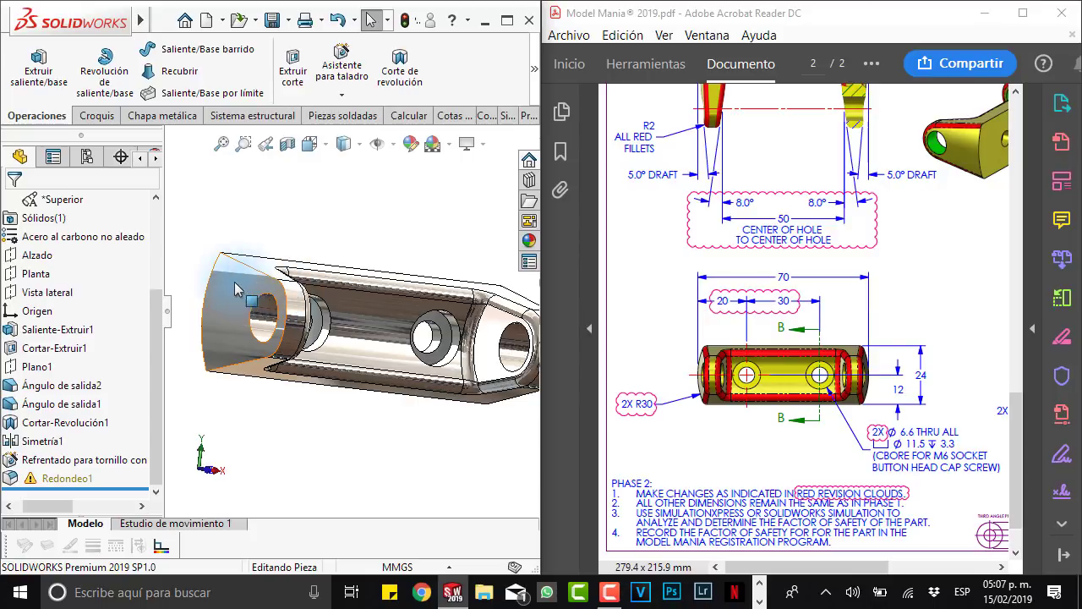
Step: Edit Redondeo1: delete both missing edges and add the two new rounded end edges at 2 mm
{"action": "left_click", "coordinate": [7, 479]}
{"action": "left_click", "coordinate": [33, 431]}
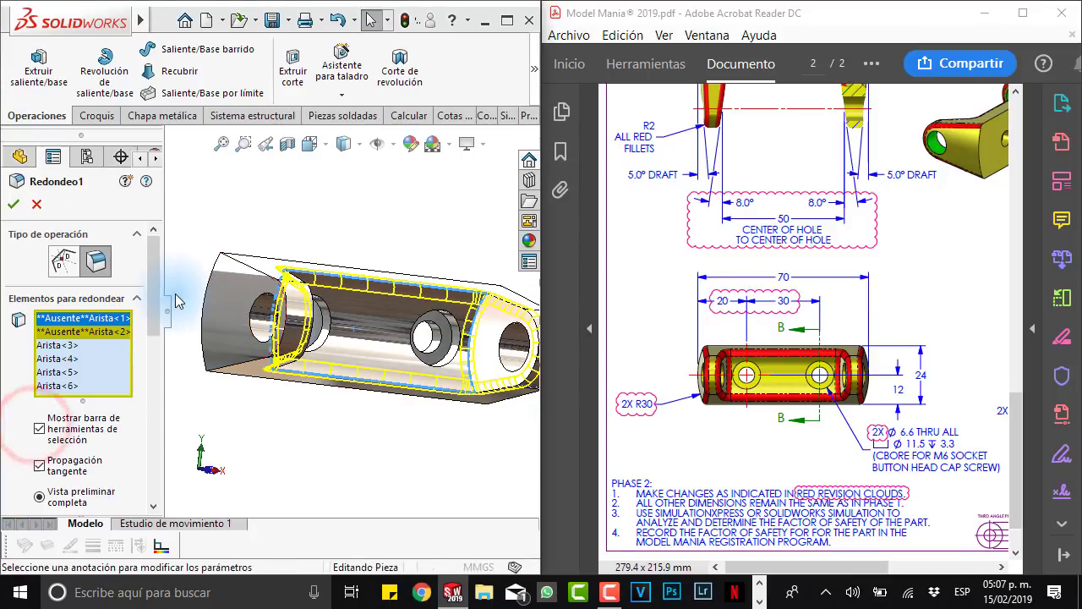
{"action": "right_click", "coordinate": [91, 319]}
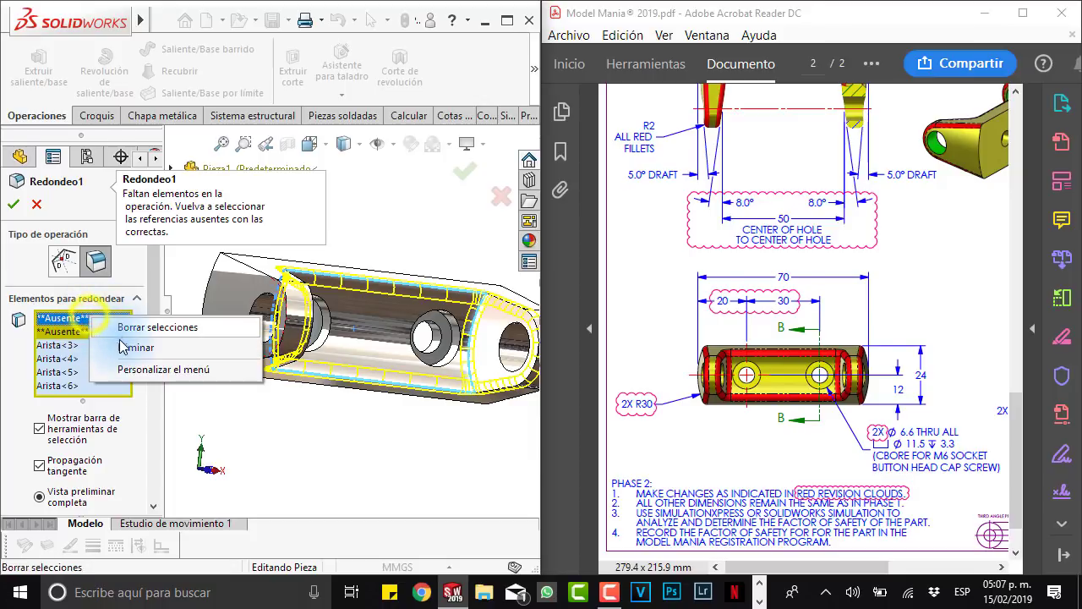
{"action": "left_click", "coordinate": [115, 343]}
{"action": "right_click", "coordinate": [73, 321]}
{"action": "left_click", "coordinate": [110, 351]}
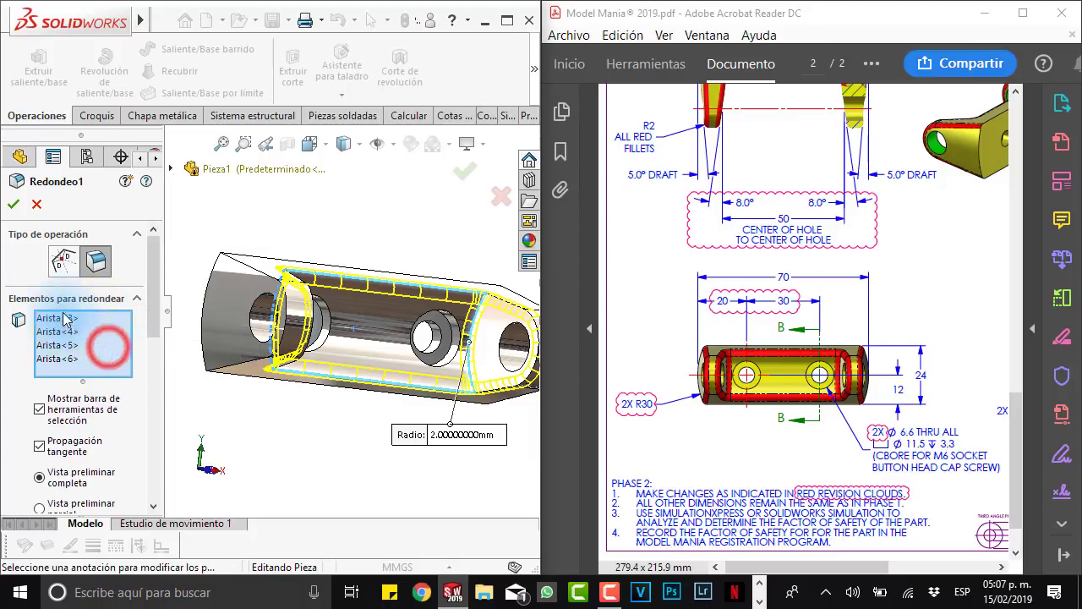
{"action": "middle_click_drag", "start_coordinate": [505, 291], "coordinate": [355, 321]}
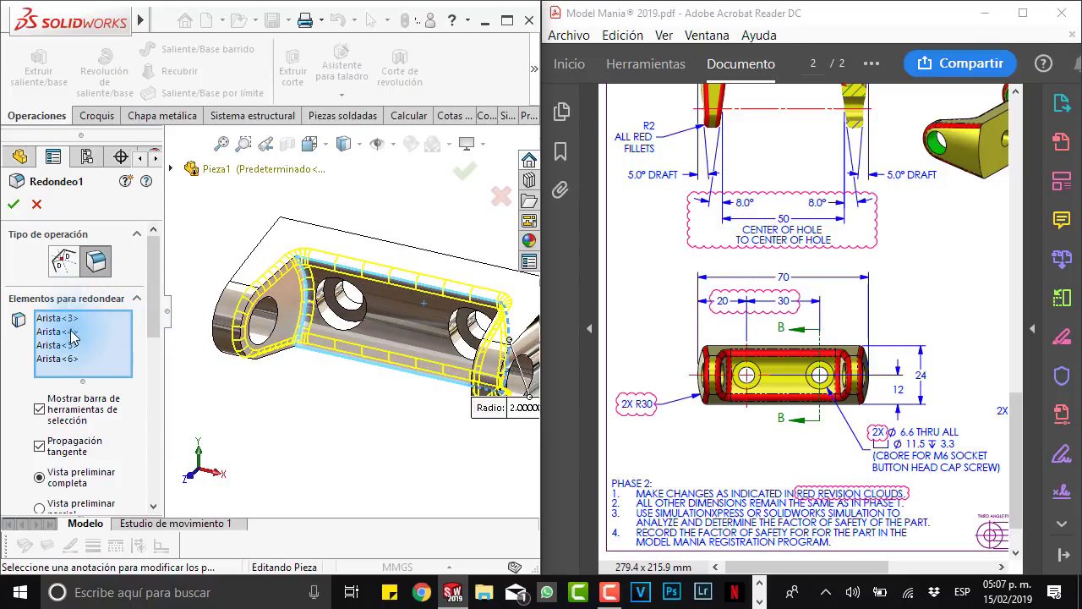
{"action": "left_click", "coordinate": [217, 310]}
{"action": "left_click", "coordinate": [504, 377]}
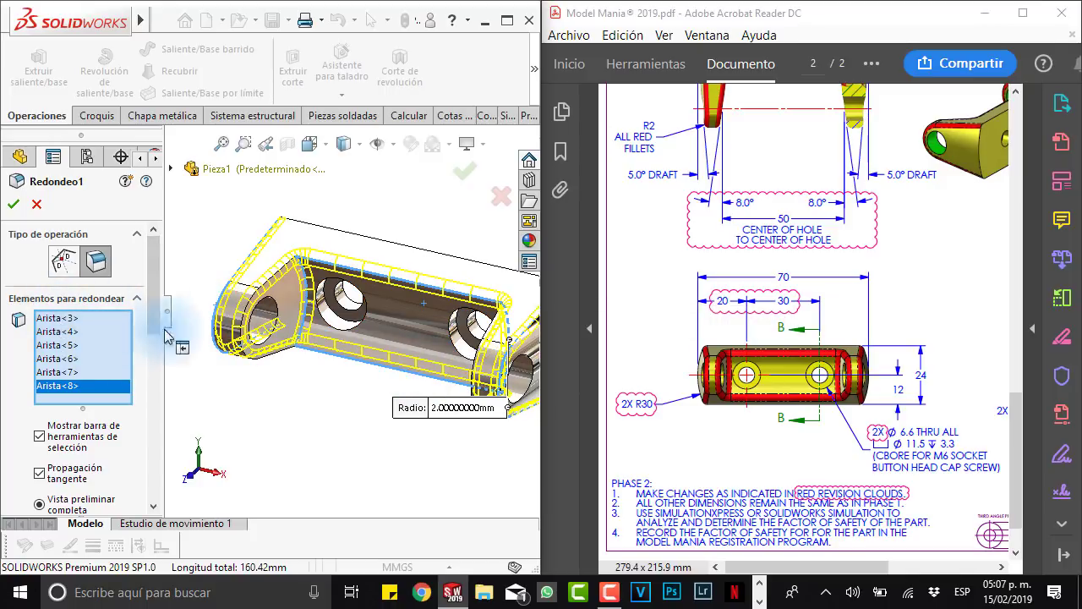
{"action": "mouse_move", "coordinate": [478, 347]}
{"action": "middle_mouse_down"}
{"action": "mouse_move", "coordinate": [453, 362]}
{"action": "mouse_move", "coordinate": [473, 376]}
{"action": "middle_mouse_up"}
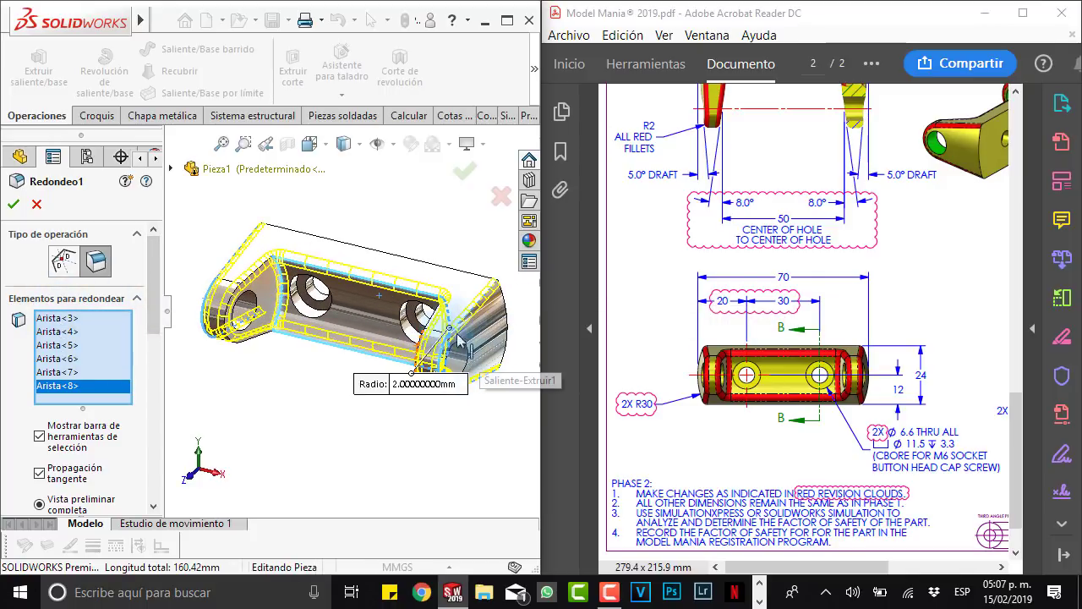
{"action": "left_click", "coordinate": [14, 206]}
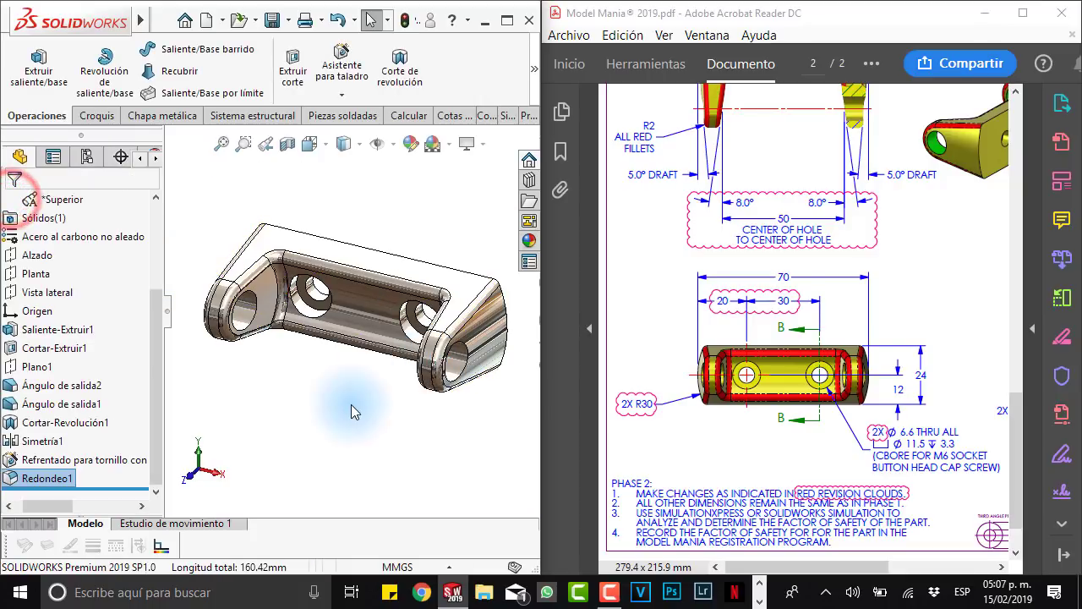
Step: Inspect the new fillets, check the drawing PDF and narrow the feature tree
{"action": "mouse_move", "coordinate": [328, 407]}
{"action": "middle_mouse_down"}
{"action": "mouse_move", "coordinate": [345, 455]}
{"action": "mouse_move", "coordinate": [333, 375]}
{"action": "mouse_move", "coordinate": [348, 374]}
{"action": "mouse_move", "coordinate": [314, 381]}
{"action": "mouse_move", "coordinate": [367, 386]}
{"action": "middle_mouse_up"}
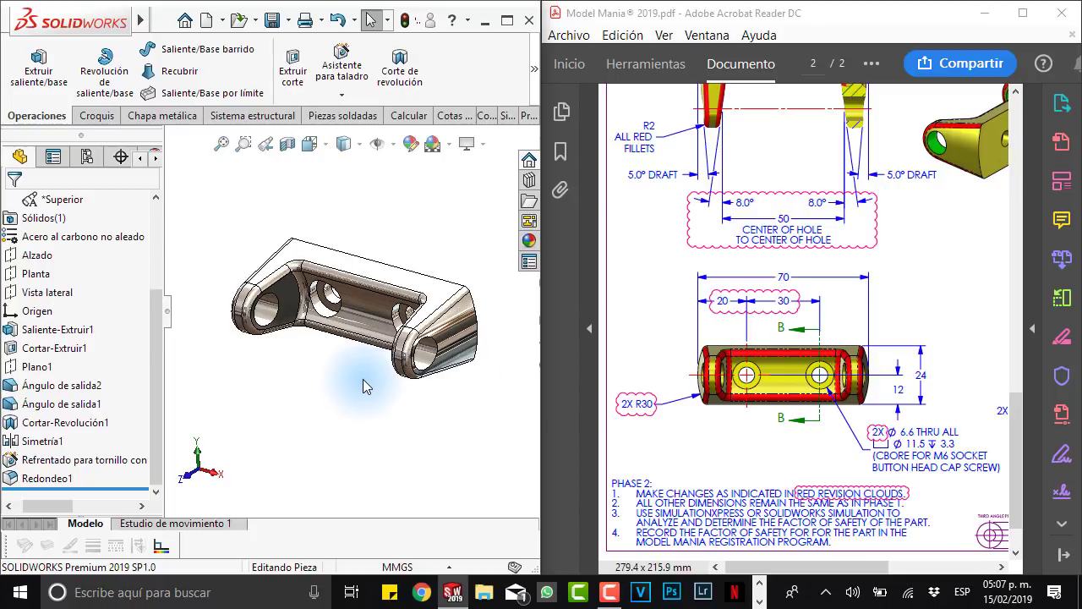
{"action": "left_click", "coordinate": [948, 411]}
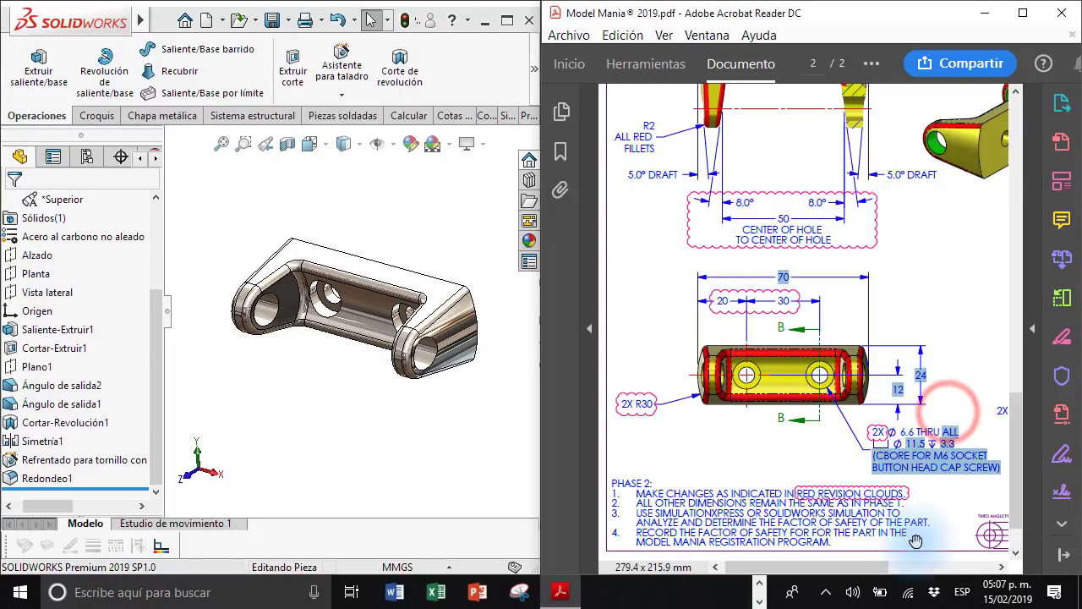
{"action": "left_click_drag", "start_coordinate": [854, 568], "coordinate": [958, 568]}
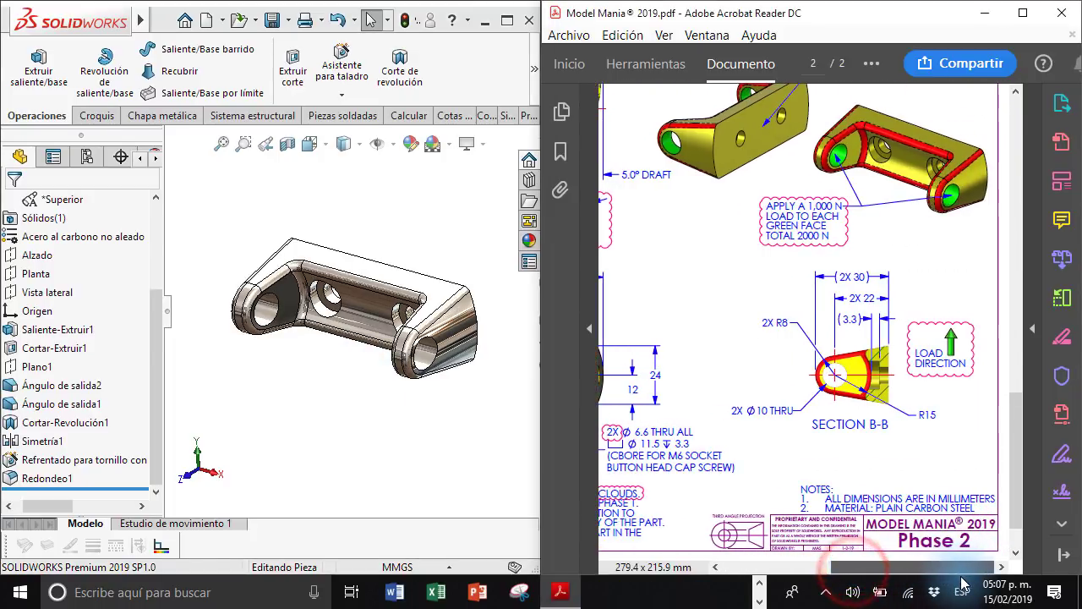
{"action": "left_click", "coordinate": [374, 432]}
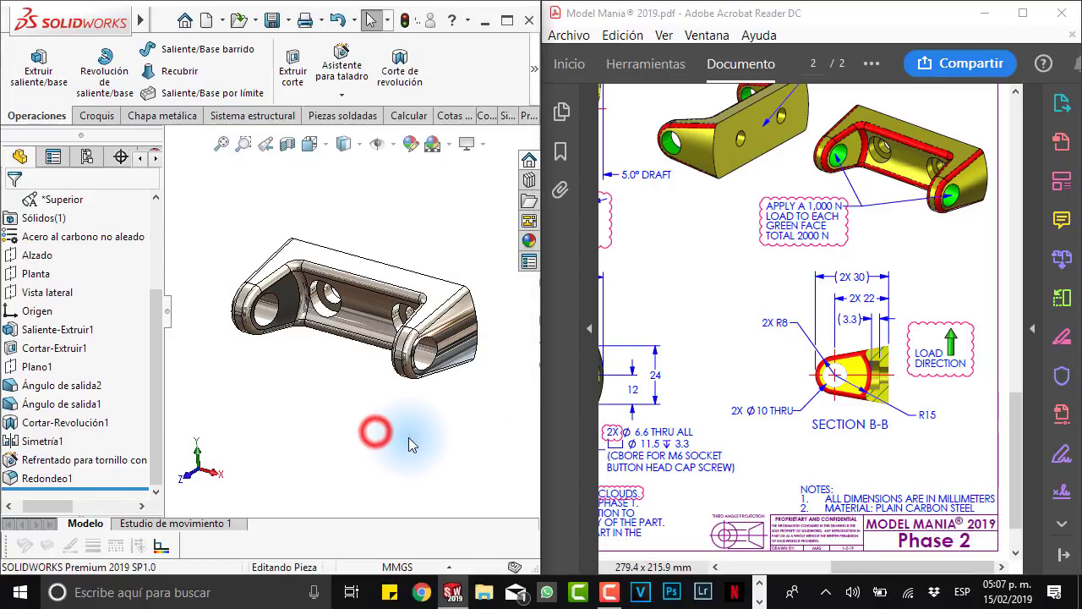
{"action": "left_click_drag", "start_coordinate": [164, 251], "coordinate": [93, 250]}
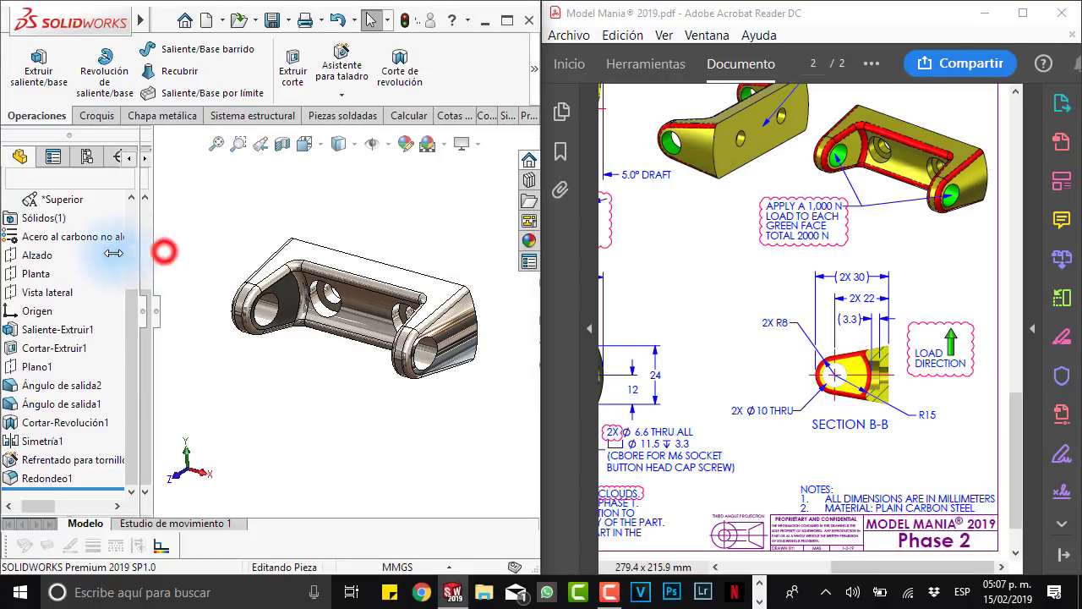
Step: Launch SimulationXpress from the Evaluate tools and read its welcome pane
{"action": "left_click", "coordinate": [400, 110]}
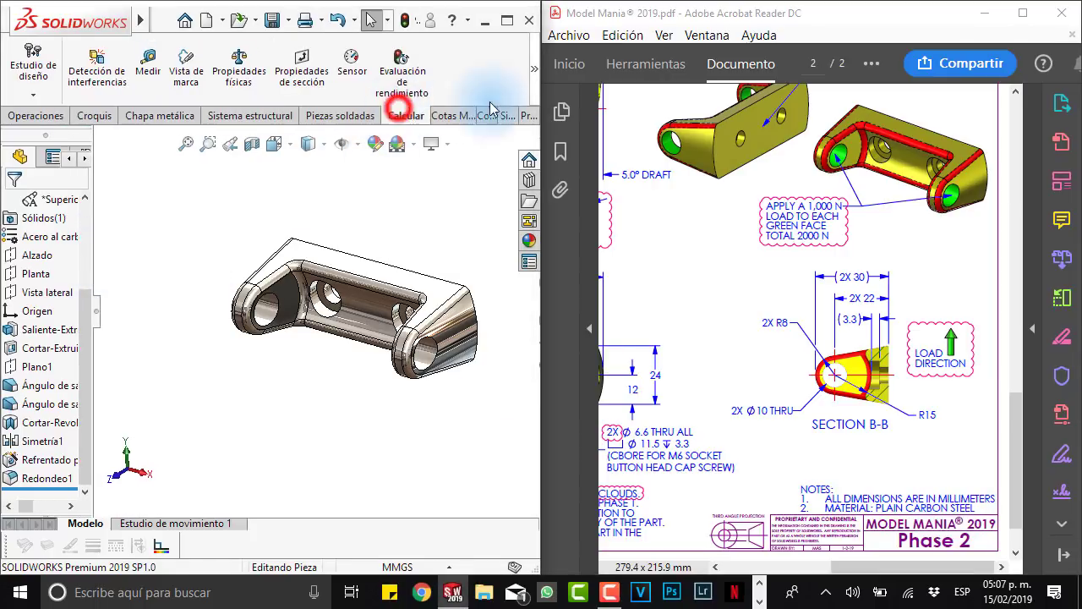
{"action": "left_click", "coordinate": [535, 68]}
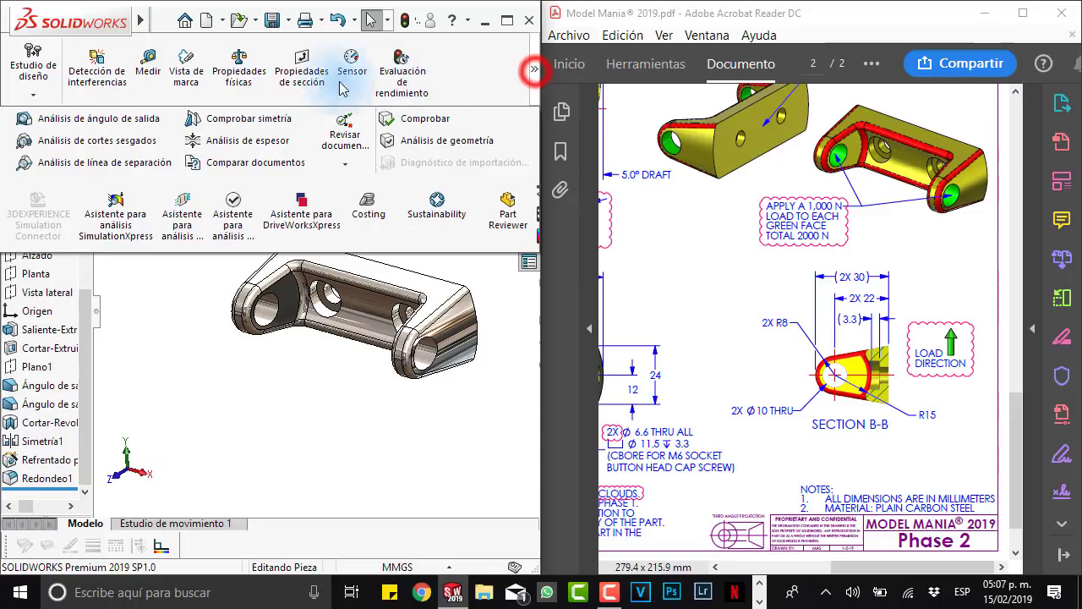
{"action": "left_click", "coordinate": [127, 212]}
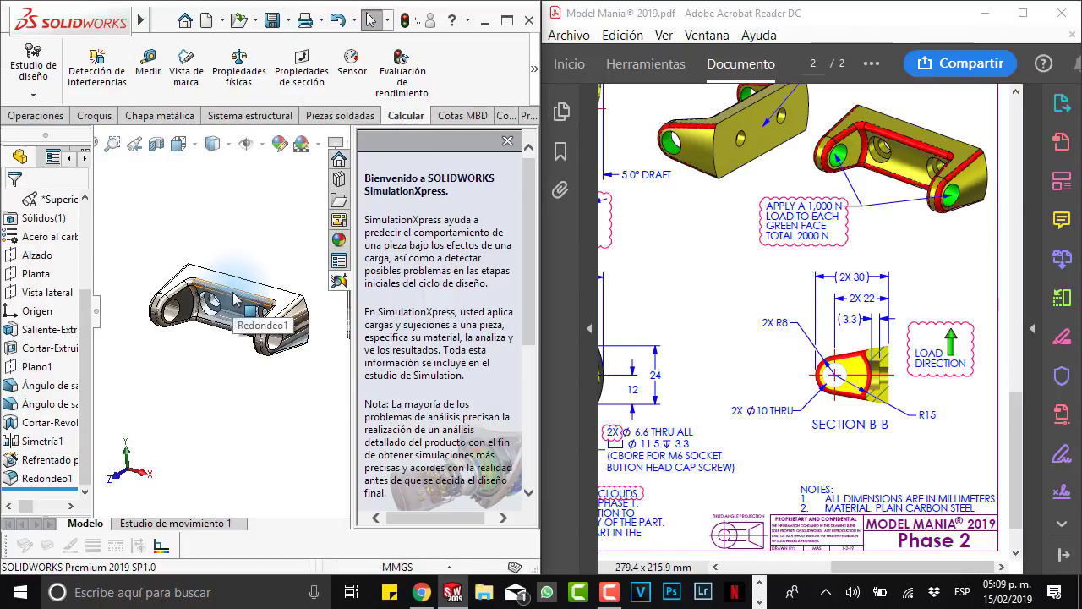
{"action": "left_click", "coordinate": [222, 229]}
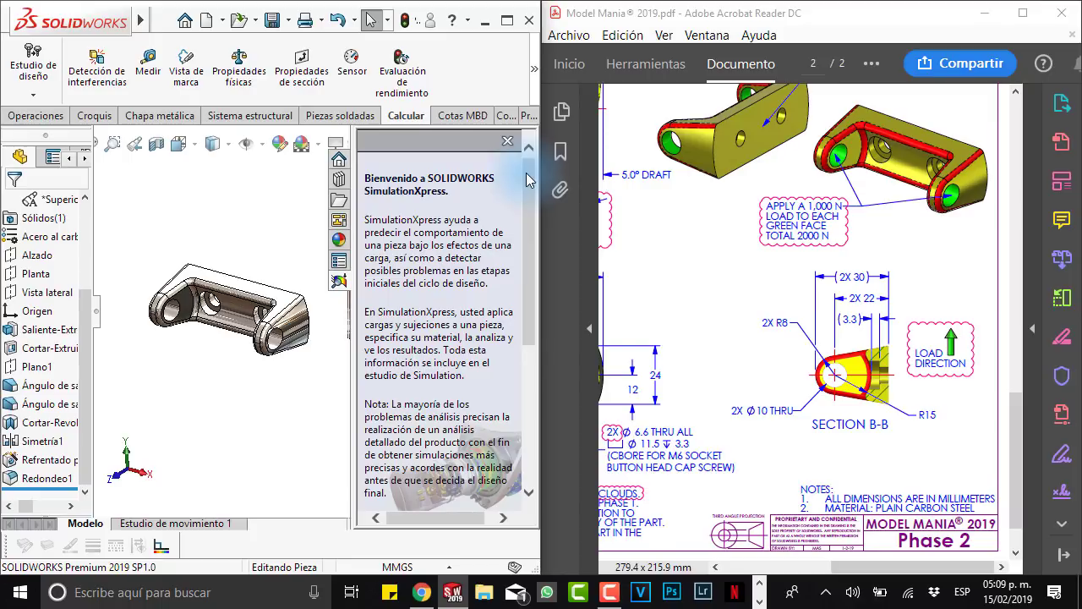
{"action": "scroll", "coordinate": [527, 173], "scroll_direction": "down", "scroll_amount": 5}
{"action": "scroll", "coordinate": [527, 169], "scroll_direction": "down", "scroll_amount": 1}
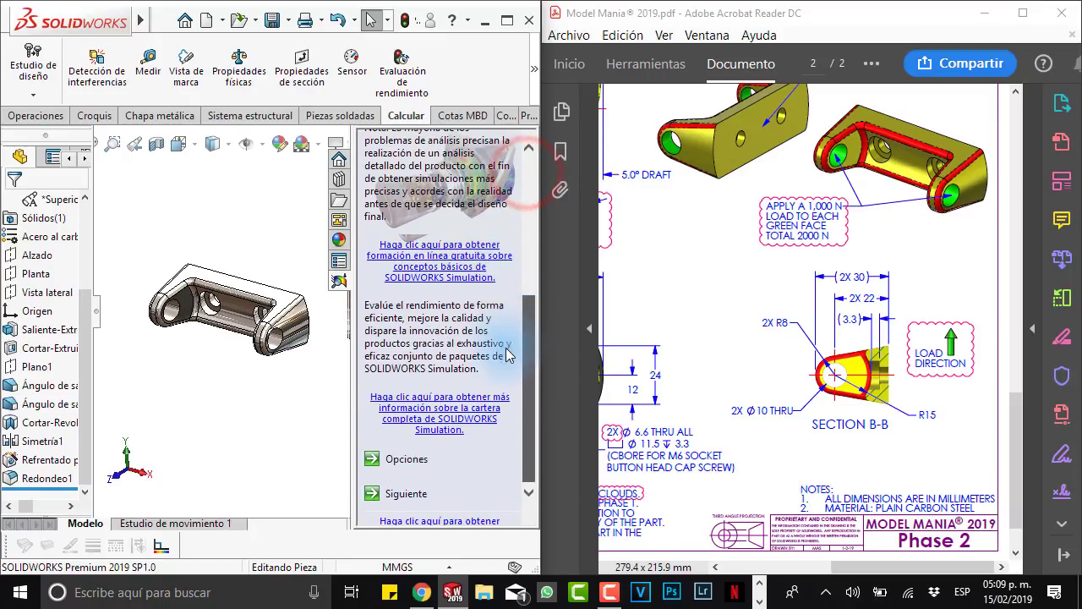
Step: Add fixture Fijo-1 on the bracket's flat end face and advance to the Cargas step
{"action": "left_click", "coordinate": [396, 496]}
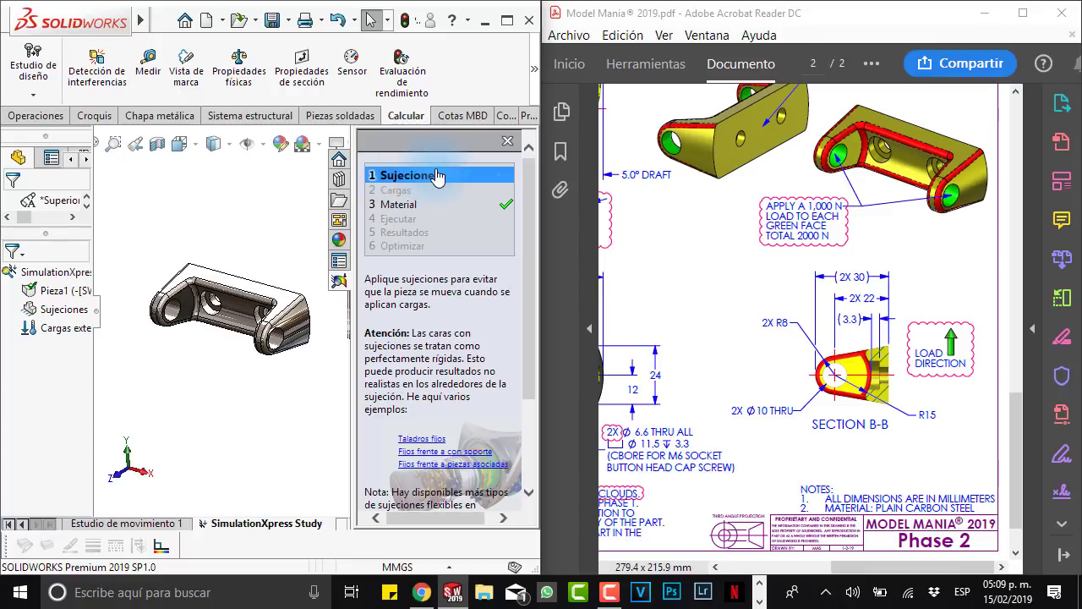
{"action": "scroll", "coordinate": [527, 299], "scroll_direction": "down", "scroll_amount": 3}
{"action": "left_click", "coordinate": [838, 181]}
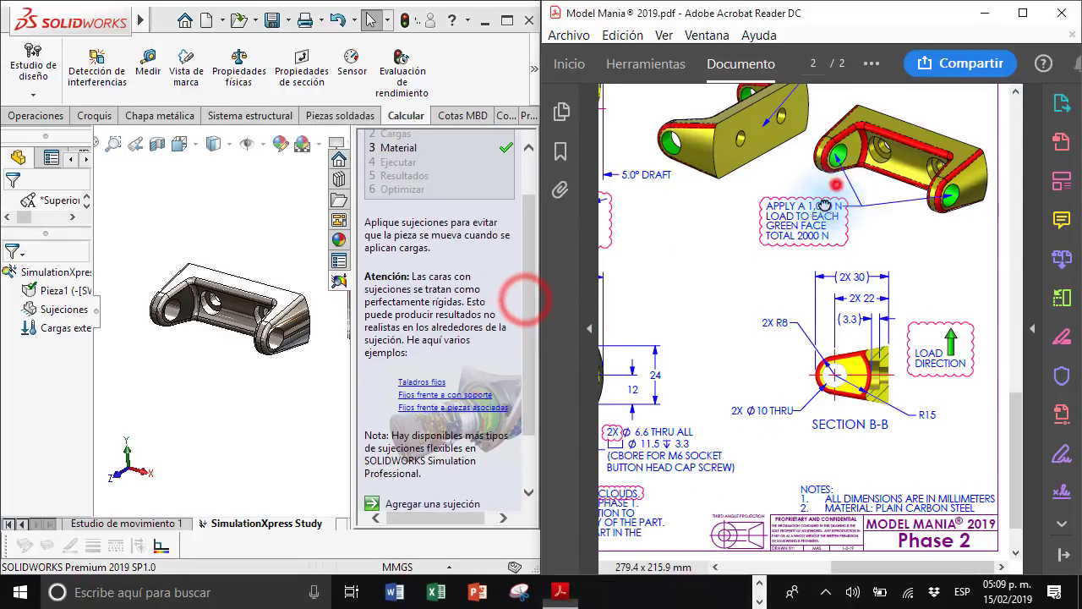
{"action": "scroll", "coordinate": [876, 132], "scroll_direction": "up", "scroll_amount": 1}
{"action": "left_click", "coordinate": [525, 435]}
{"action": "scroll", "coordinate": [507, 448], "scroll_direction": "down", "scroll_amount": 3}
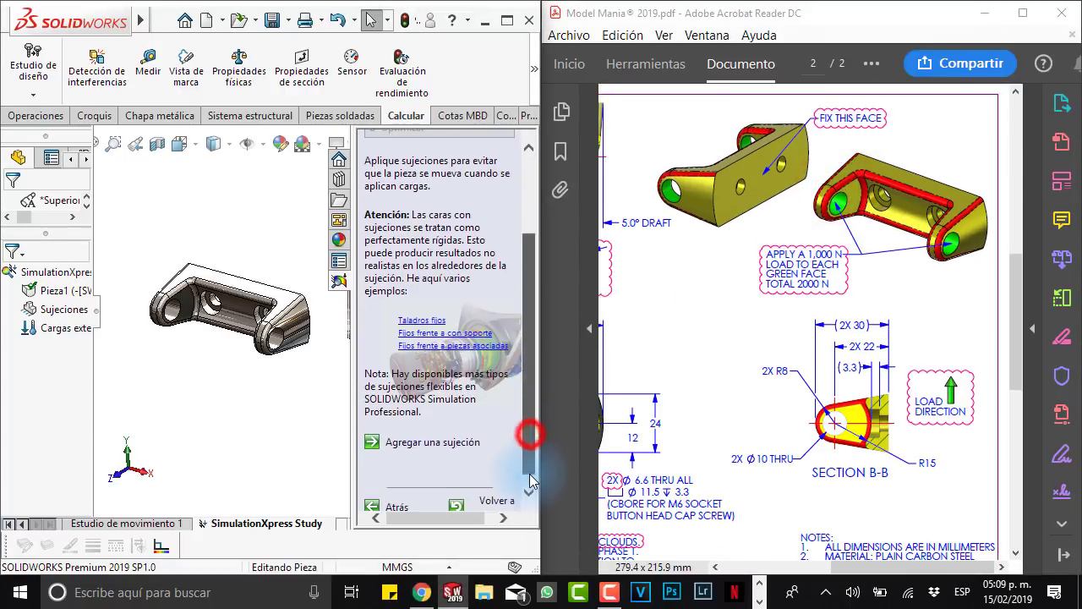
{"action": "left_click", "coordinate": [427, 441]}
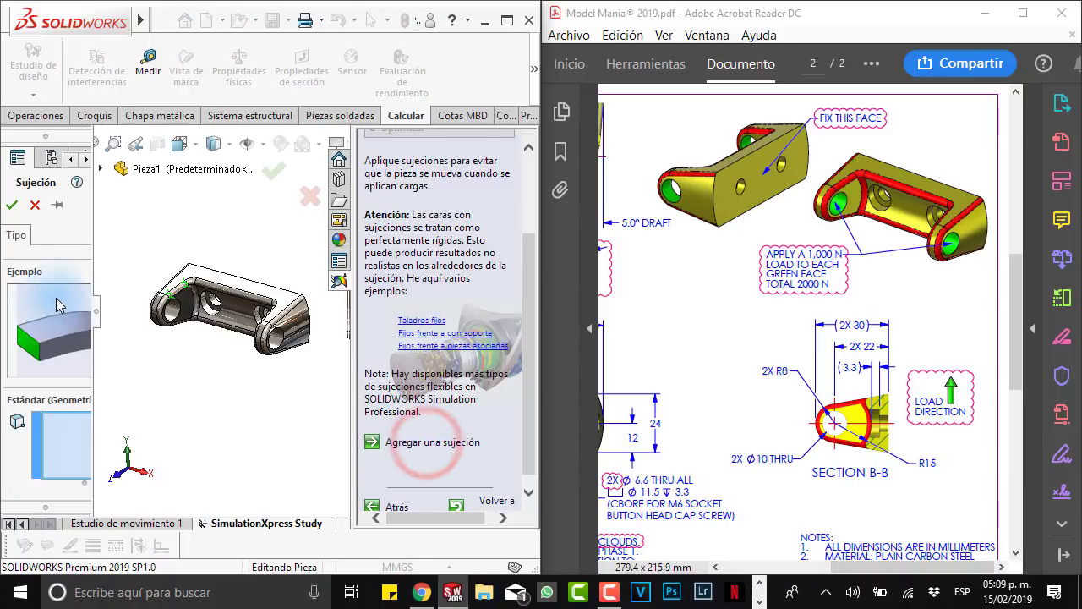
{"action": "middle_click_drag", "start_coordinate": [270, 317], "coordinate": [253, 291]}
{"action": "left_click", "coordinate": [245, 296]}
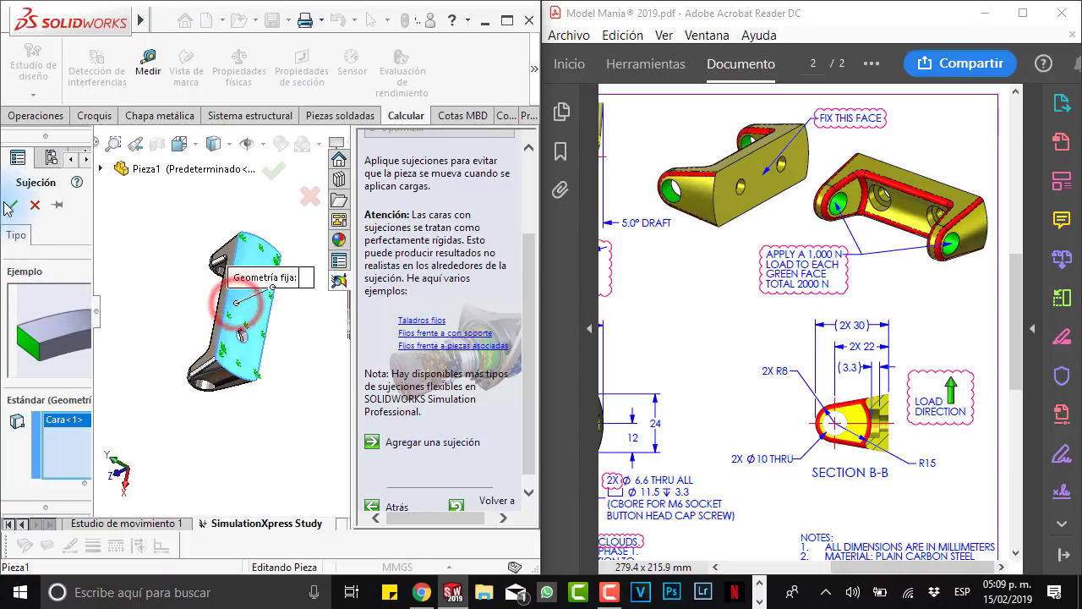
{"action": "left_click_drag", "start_coordinate": [529, 380], "coordinate": [529, 423]}
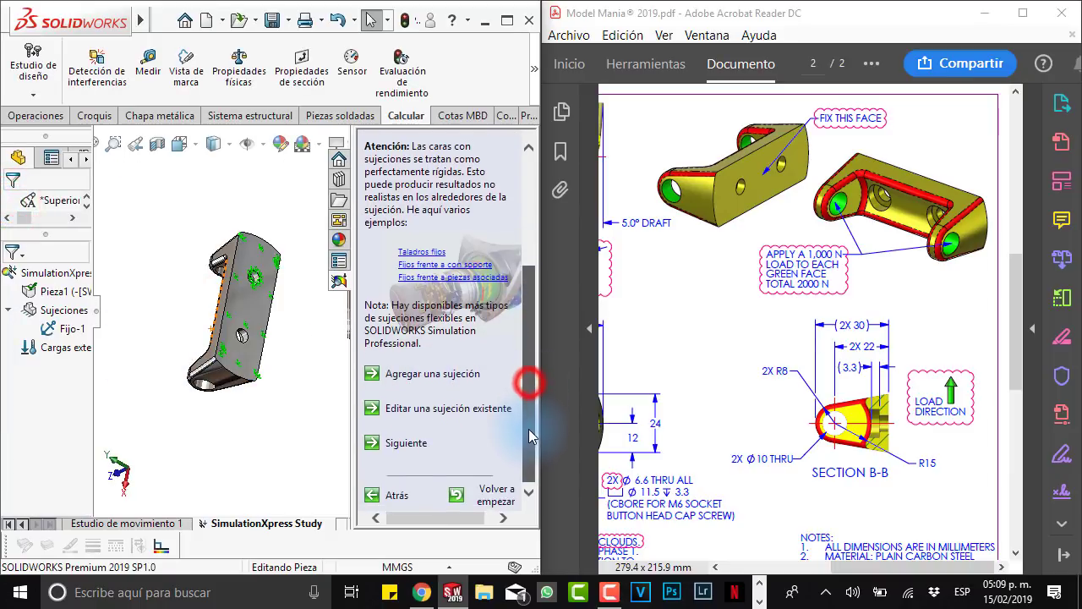
{"action": "left_click", "coordinate": [413, 444]}
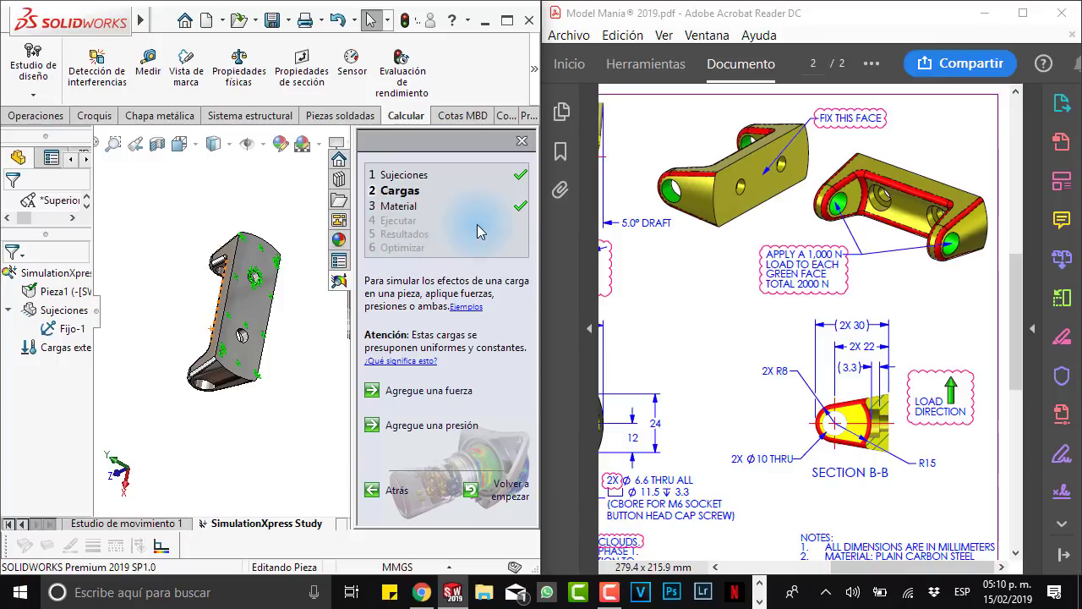
Step: Start a force load and select both hole faces
{"action": "left_click", "coordinate": [451, 390]}
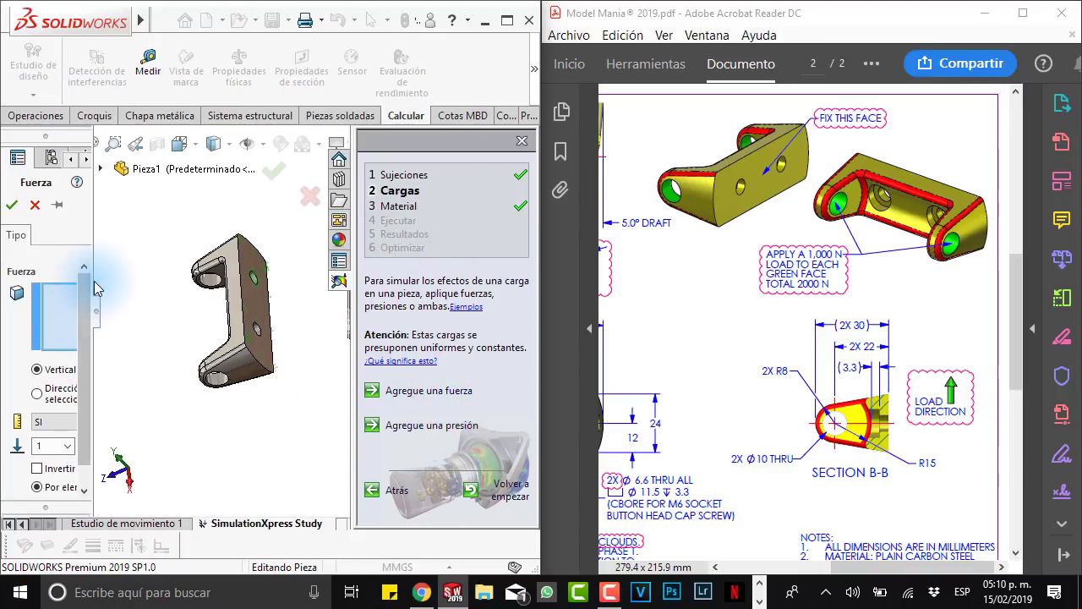
{"action": "left_click_drag", "start_coordinate": [91, 280], "coordinate": [121, 281]}
{"action": "left_click", "coordinate": [203, 283]}
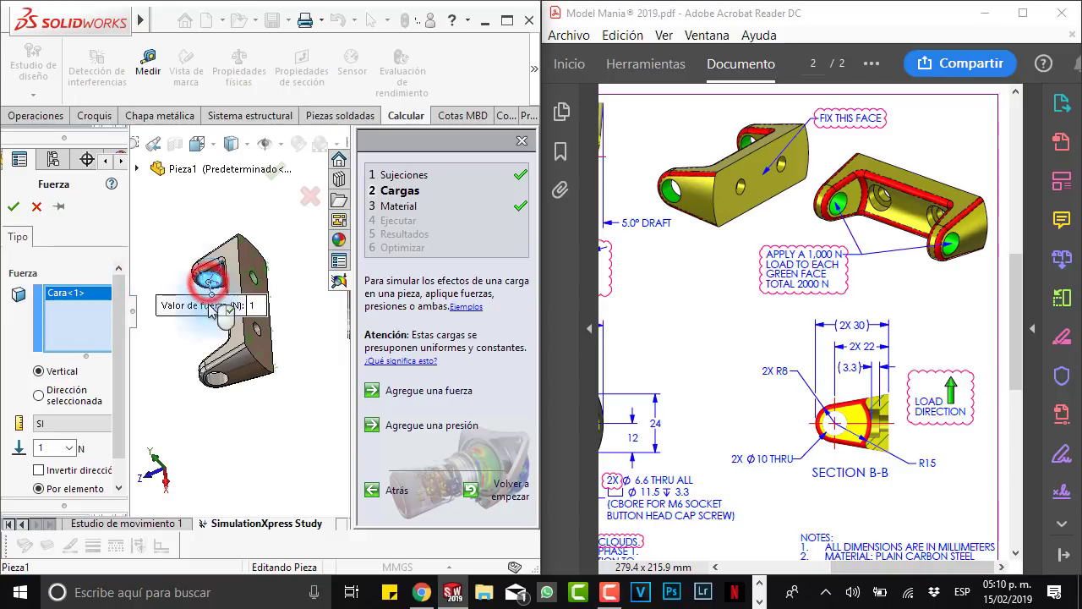
{"action": "scroll", "coordinate": [222, 384], "scroll_direction": "down", "scroll_amount": 3}
{"action": "left_click", "coordinate": [222, 384]}
Step: Direct the force by the Planta plane with 1000 N per face, creating Fuerza-1
{"action": "left_click", "coordinate": [38, 395]}
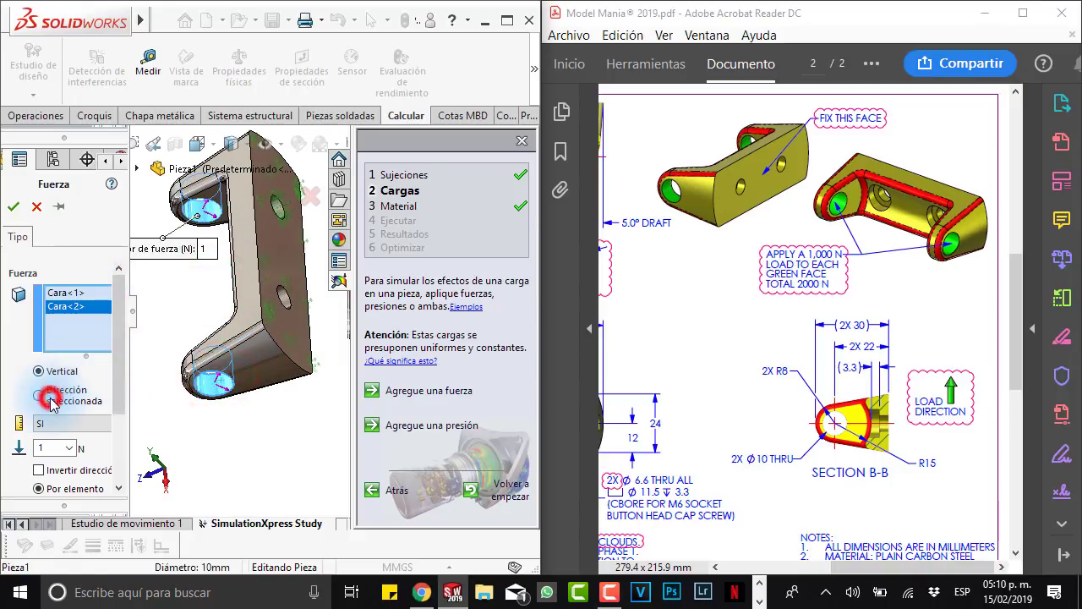
{"action": "left_click", "coordinate": [137, 166]}
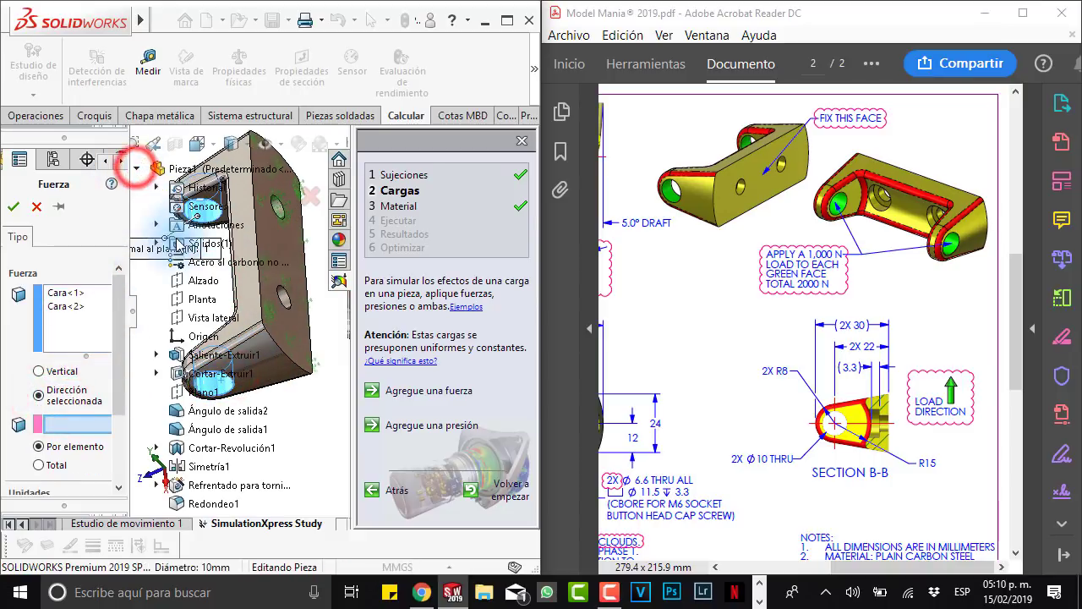
{"action": "left_click", "coordinate": [203, 301]}
{"action": "left_click", "coordinate": [138, 166]}
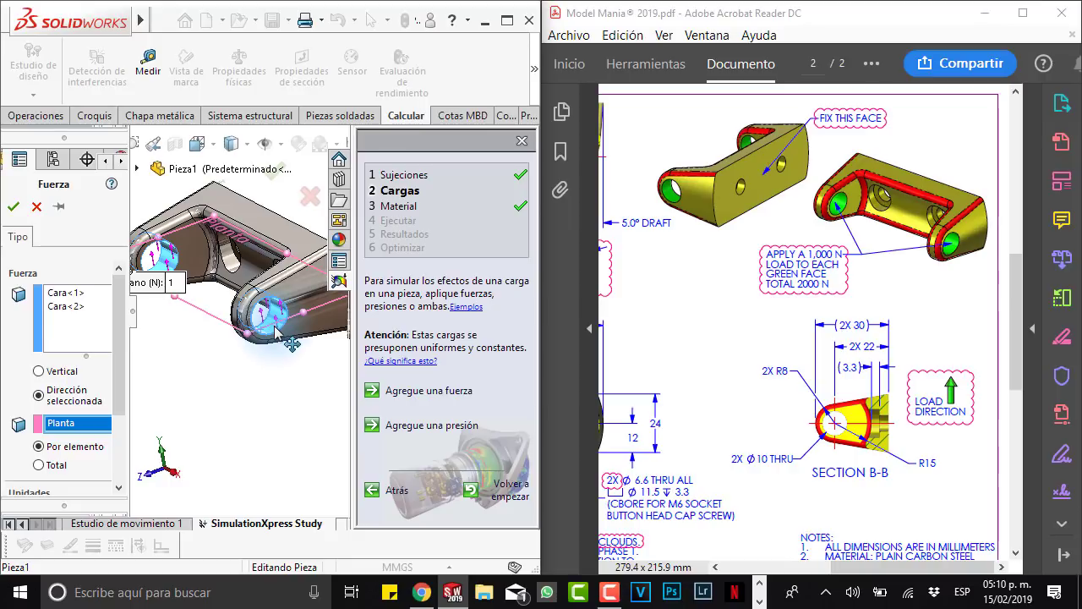
{"action": "left_click_drag", "start_coordinate": [119, 304], "coordinate": [119, 355]}
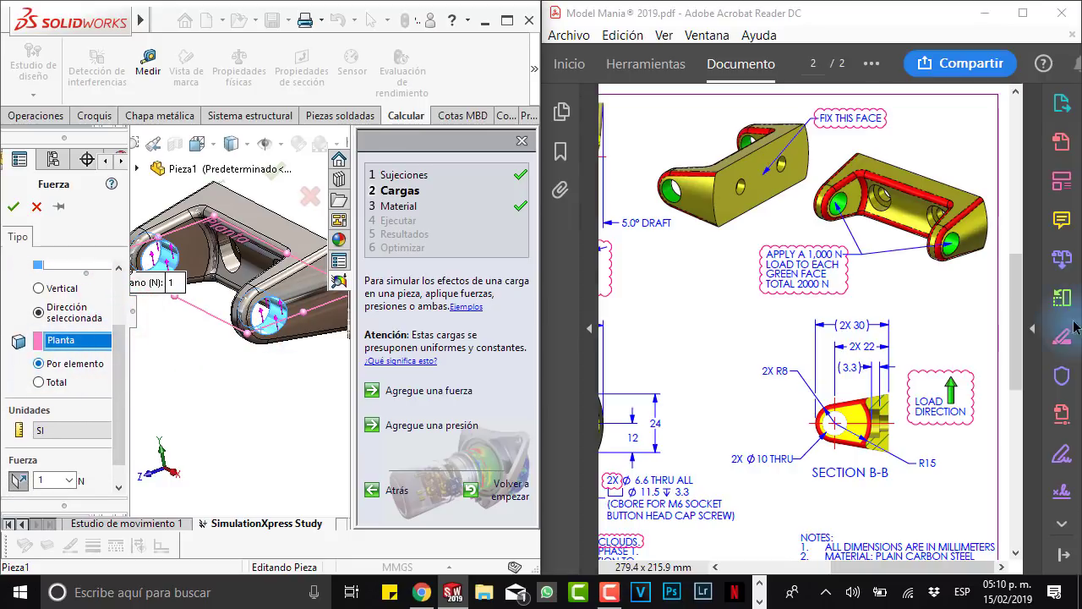
{"action": "double_click", "coordinate": [47, 478]}
{"action": "type", "text": "10"}
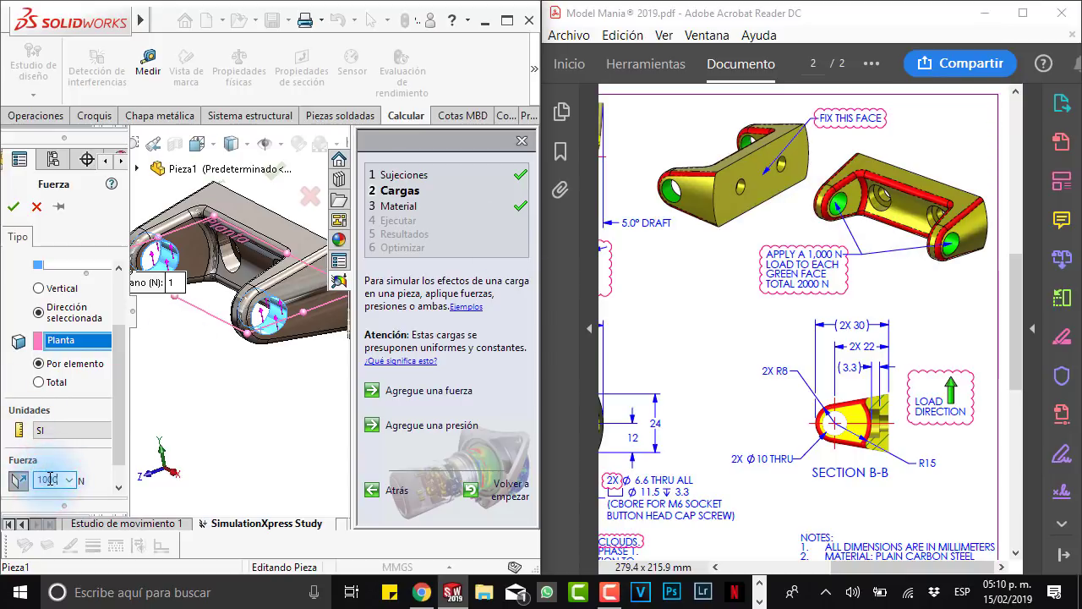
{"action": "type", "text": "0"}
{"action": "left_click", "coordinate": [13, 206]}
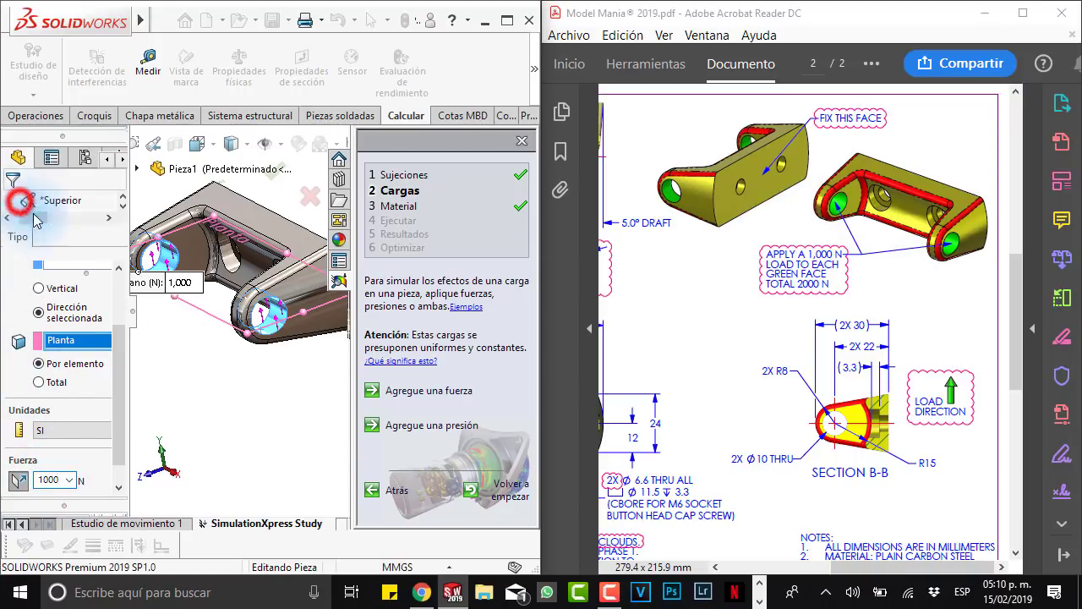
{"action": "left_click", "coordinate": [528, 385]}
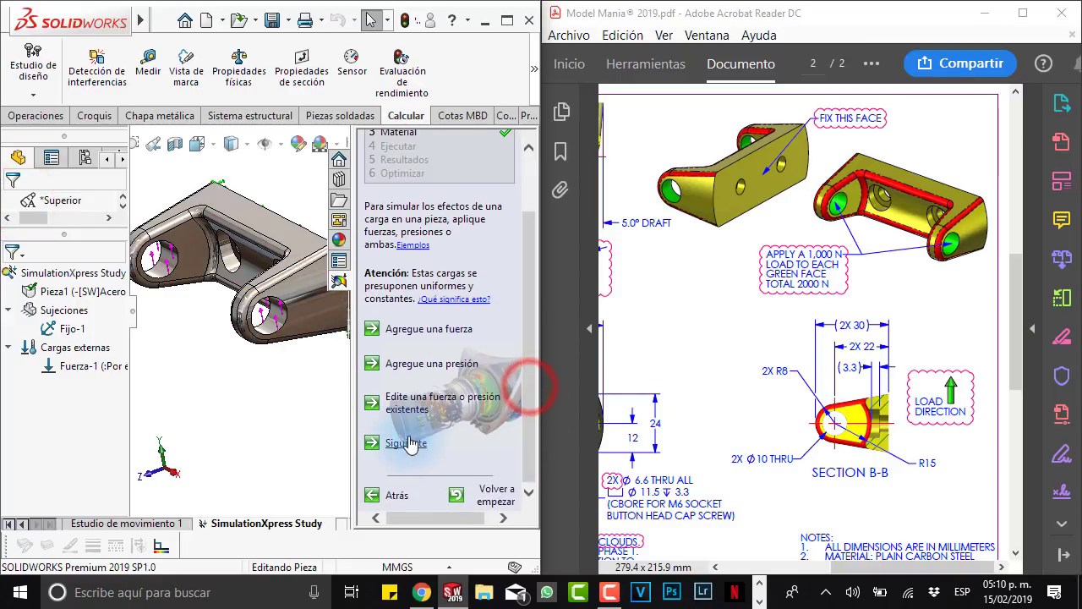
Step: Keep Acero al carbono no aleado, run the study and view the FOS plot (lowest 3.95838)
{"action": "left_click", "coordinate": [408, 443]}
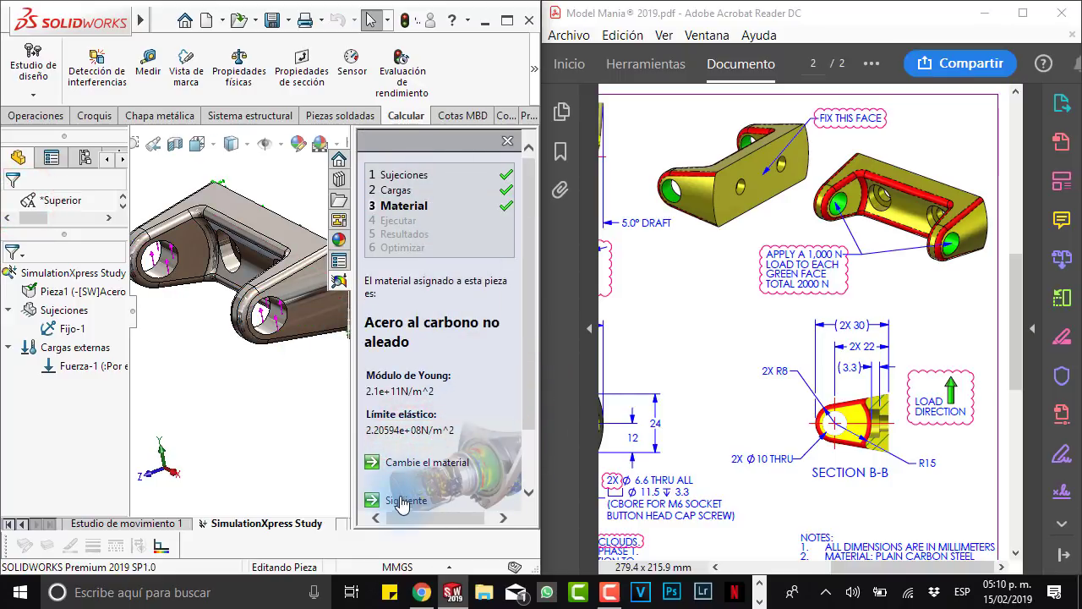
{"action": "left_click", "coordinate": [402, 503]}
{"action": "left_click", "coordinate": [419, 421]}
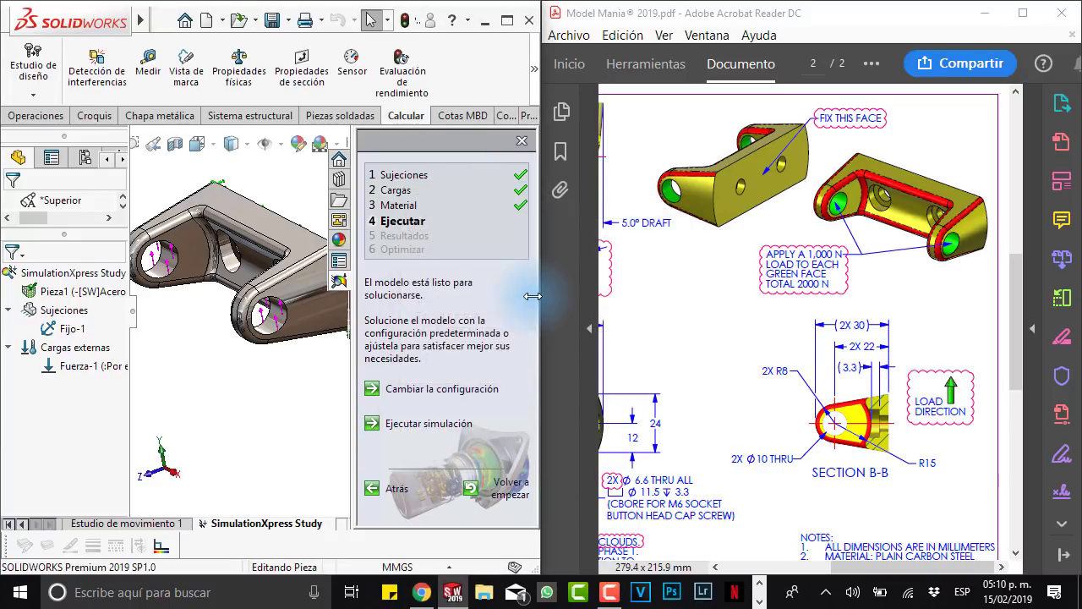
{"action": "left_click", "coordinate": [526, 283]}
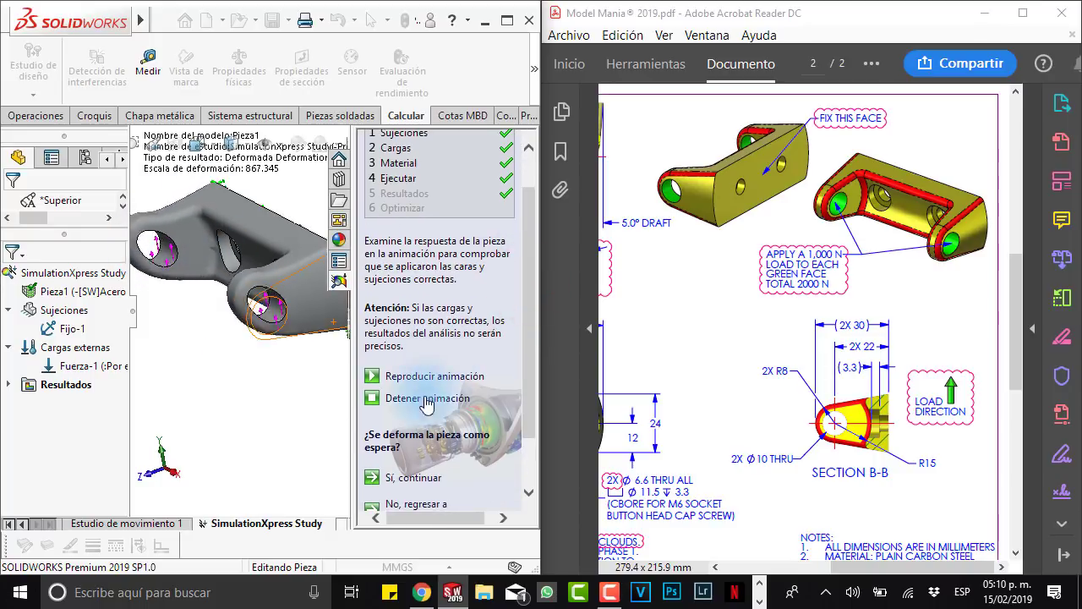
{"action": "left_click", "coordinate": [405, 482]}
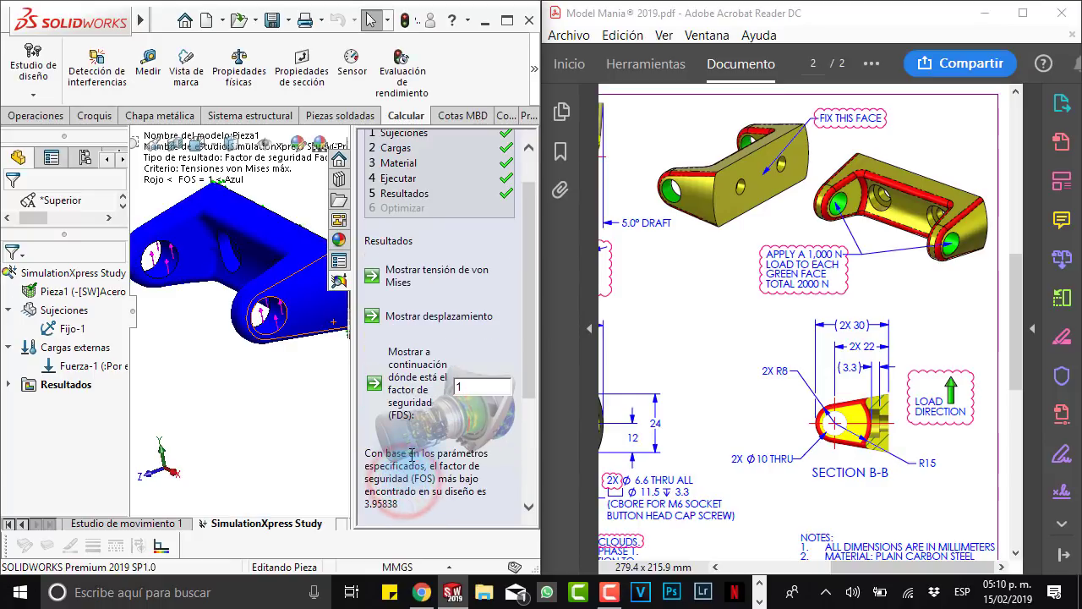
{"action": "scroll", "coordinate": [534, 293], "scroll_direction": "down", "scroll_amount": 3}
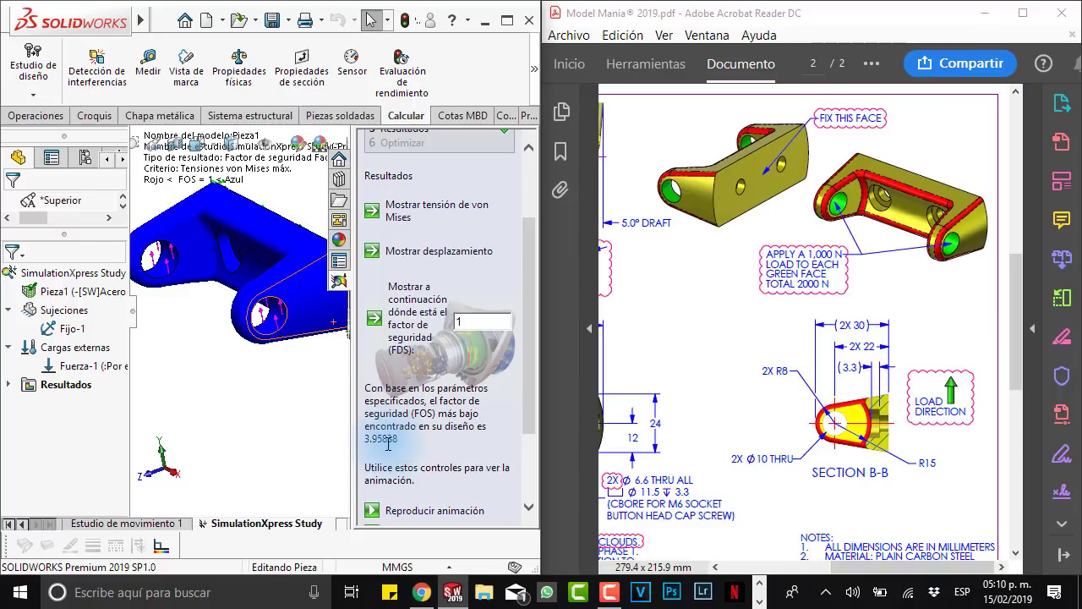
{"action": "left_click", "coordinate": [369, 439]}
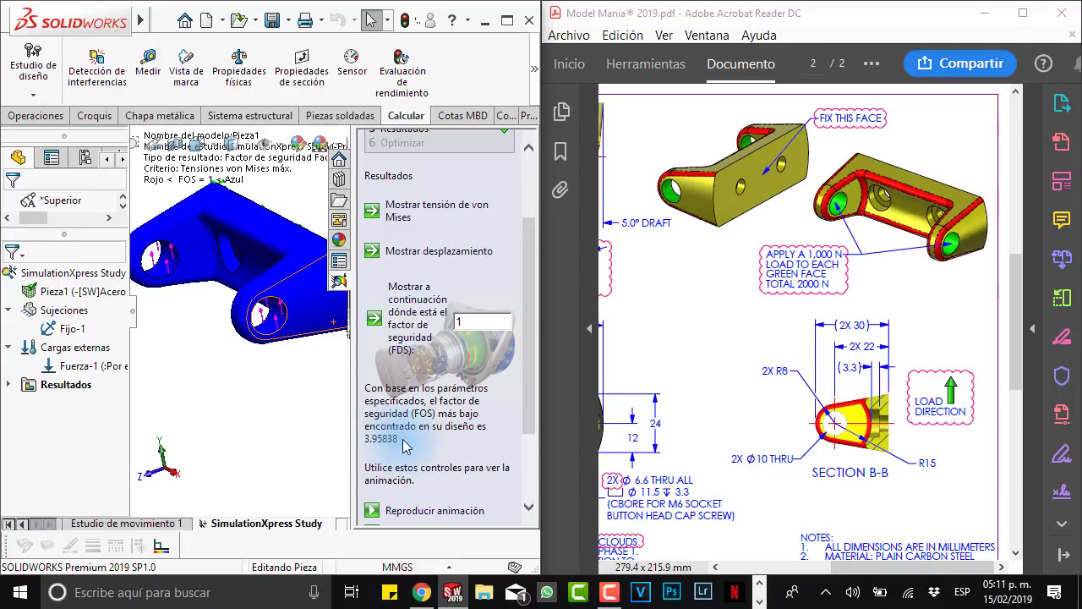
{"action": "left_click_drag", "start_coordinate": [369, 440], "coordinate": [379, 439]}
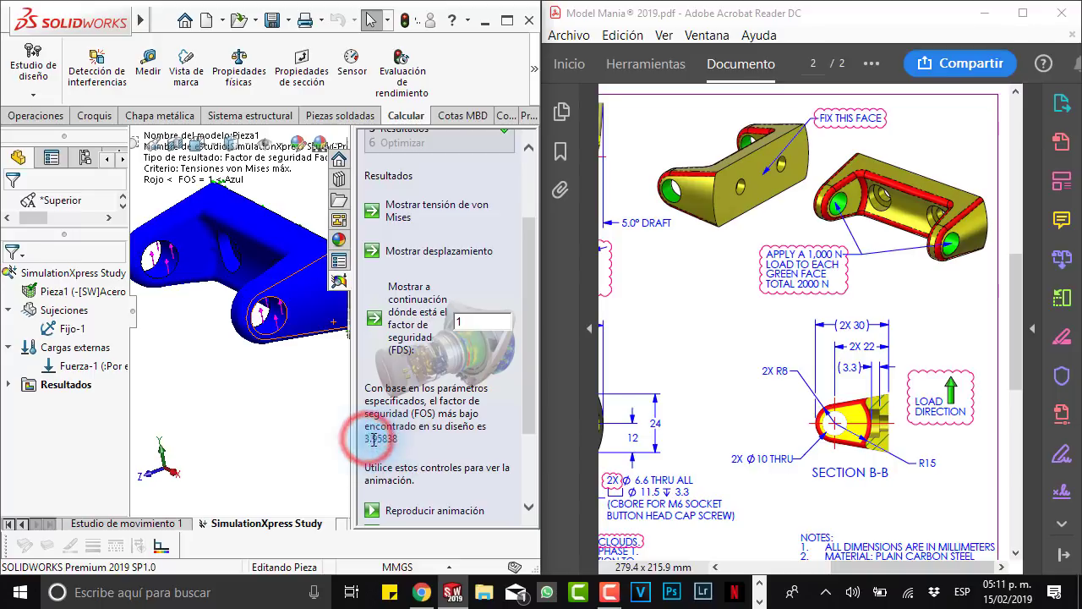